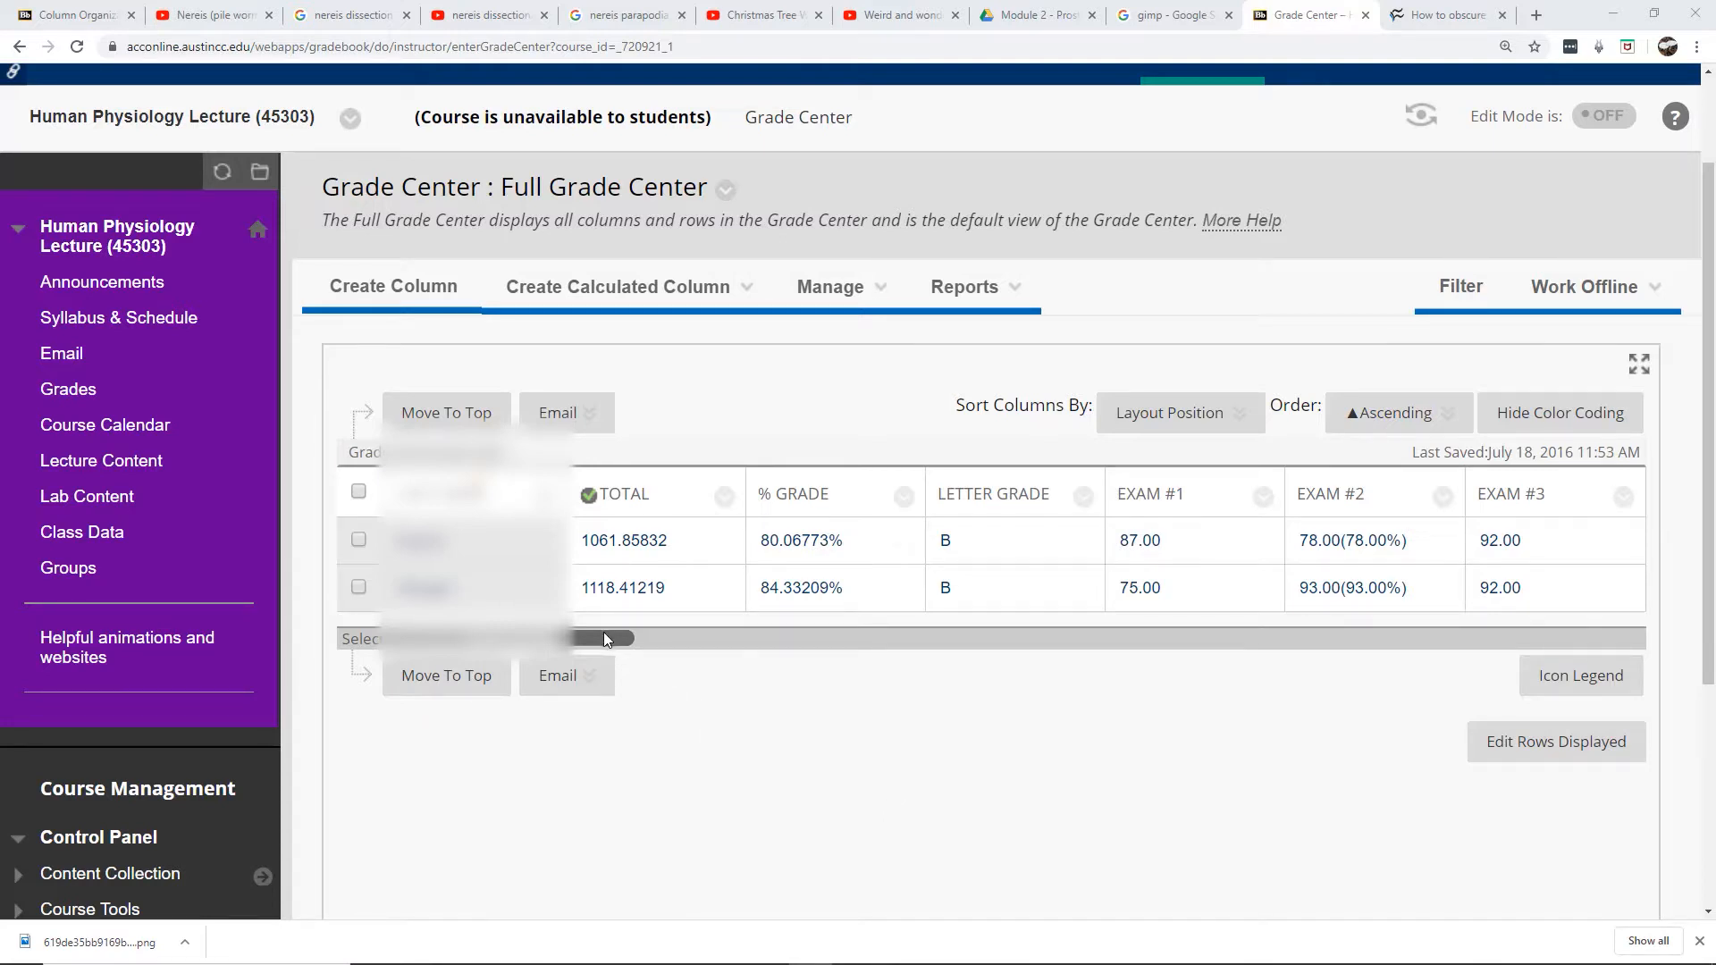
- Examine the ungrouped grade columns on the Column Organization page, and leave it without submitting changes
drag(604, 638, 440, 682)
mouse_move(870, 295)
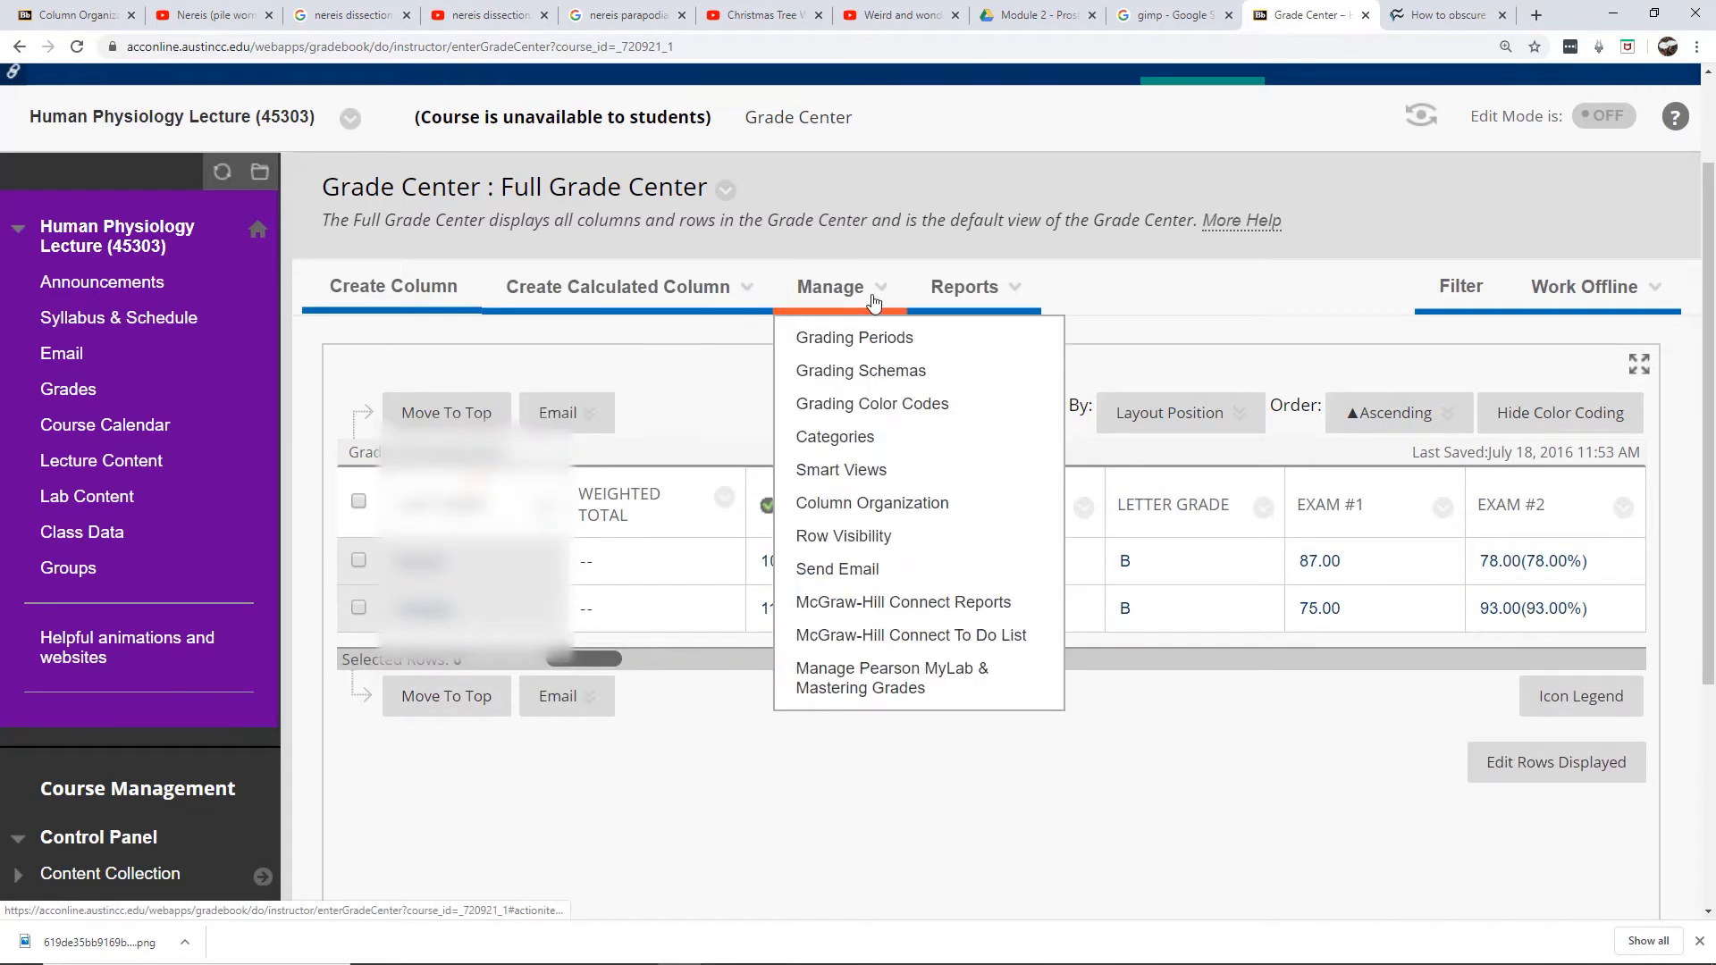
click(905, 506)
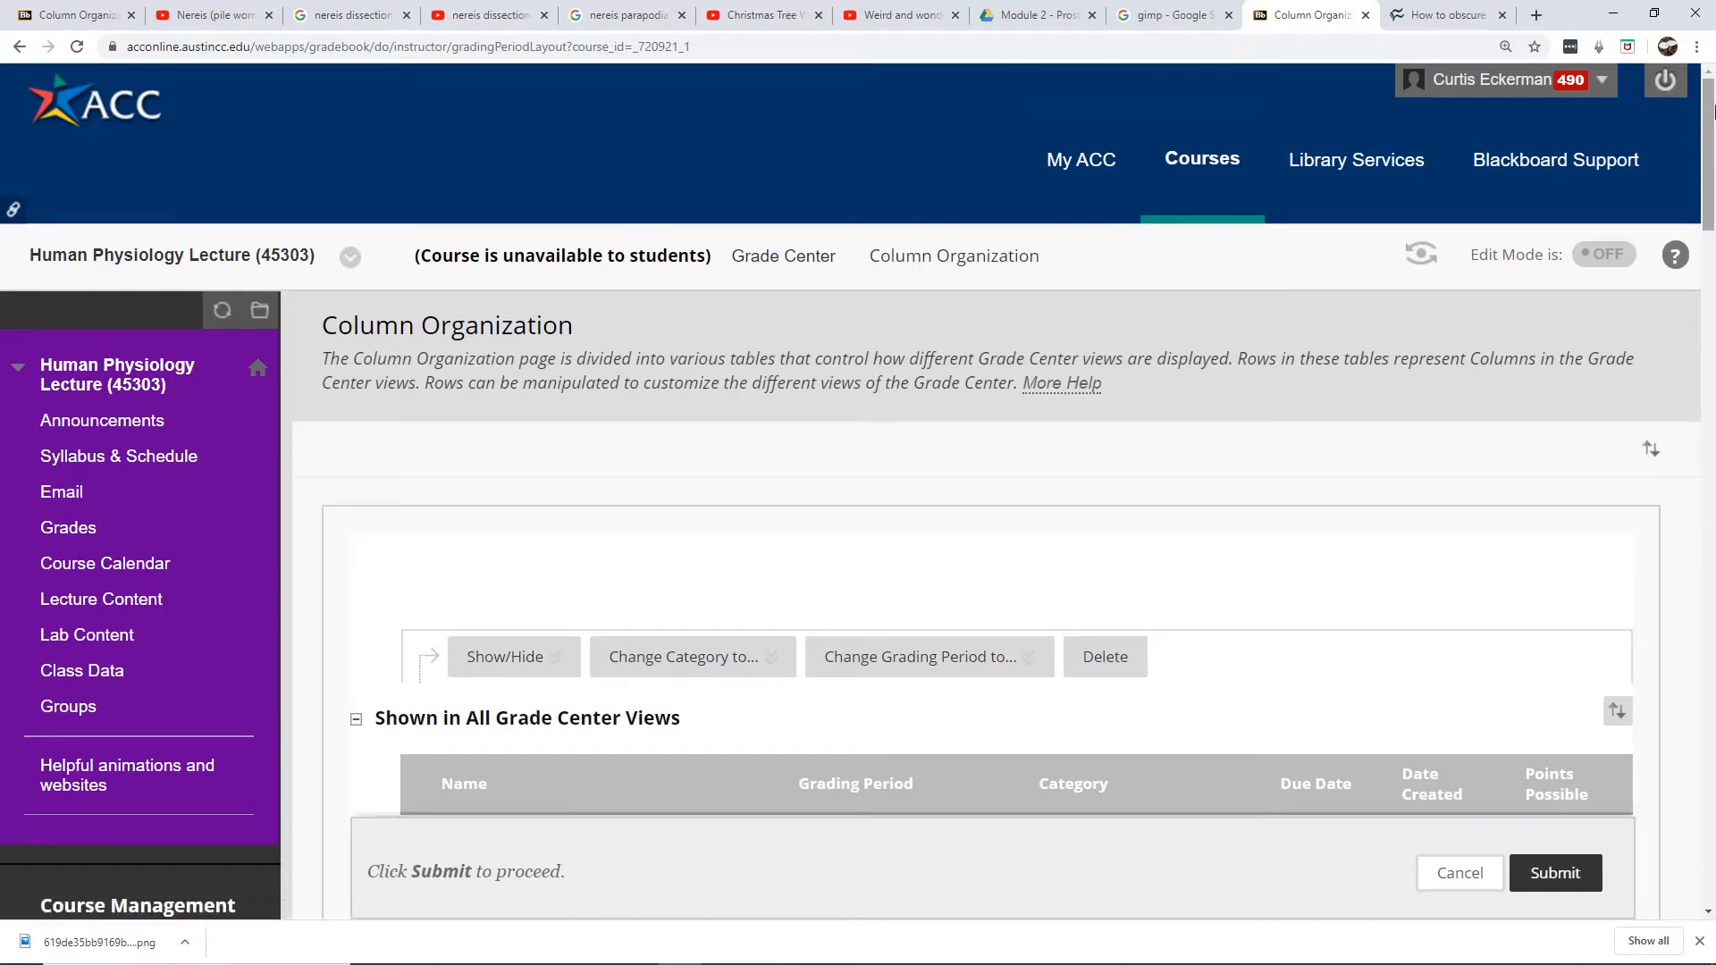
scroll(1714, 112, down, 4)
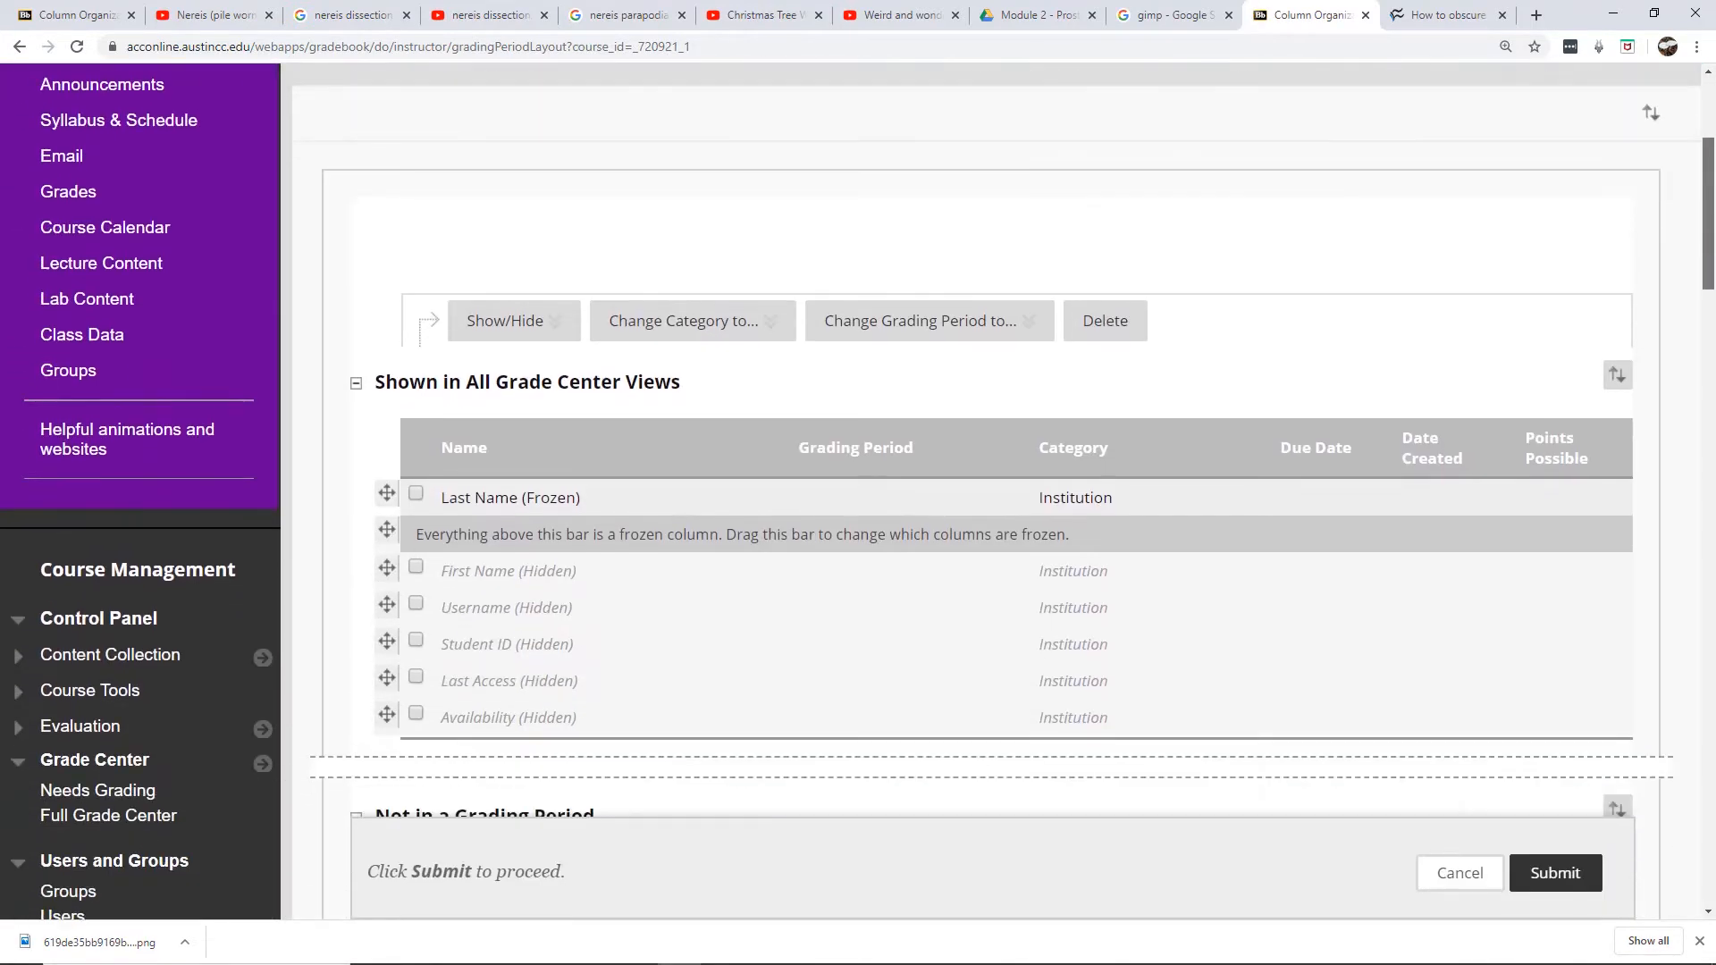
drag(1708, 175, 1713, 321)
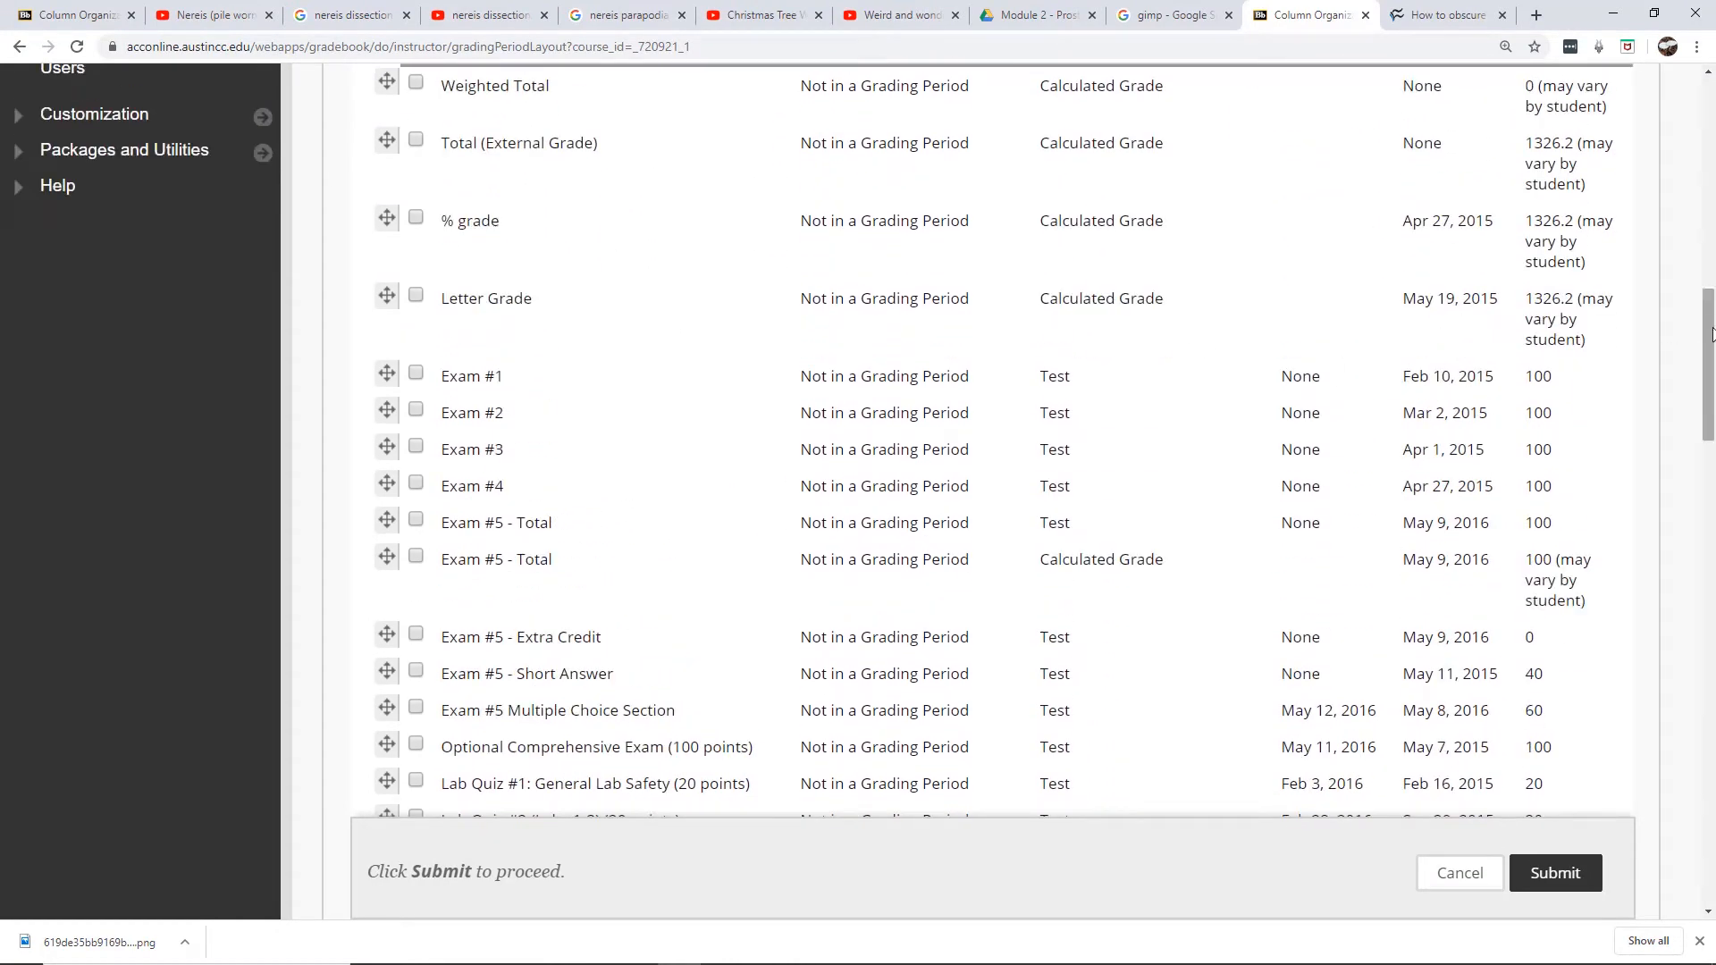
drag(1711, 332, 1711, 324)
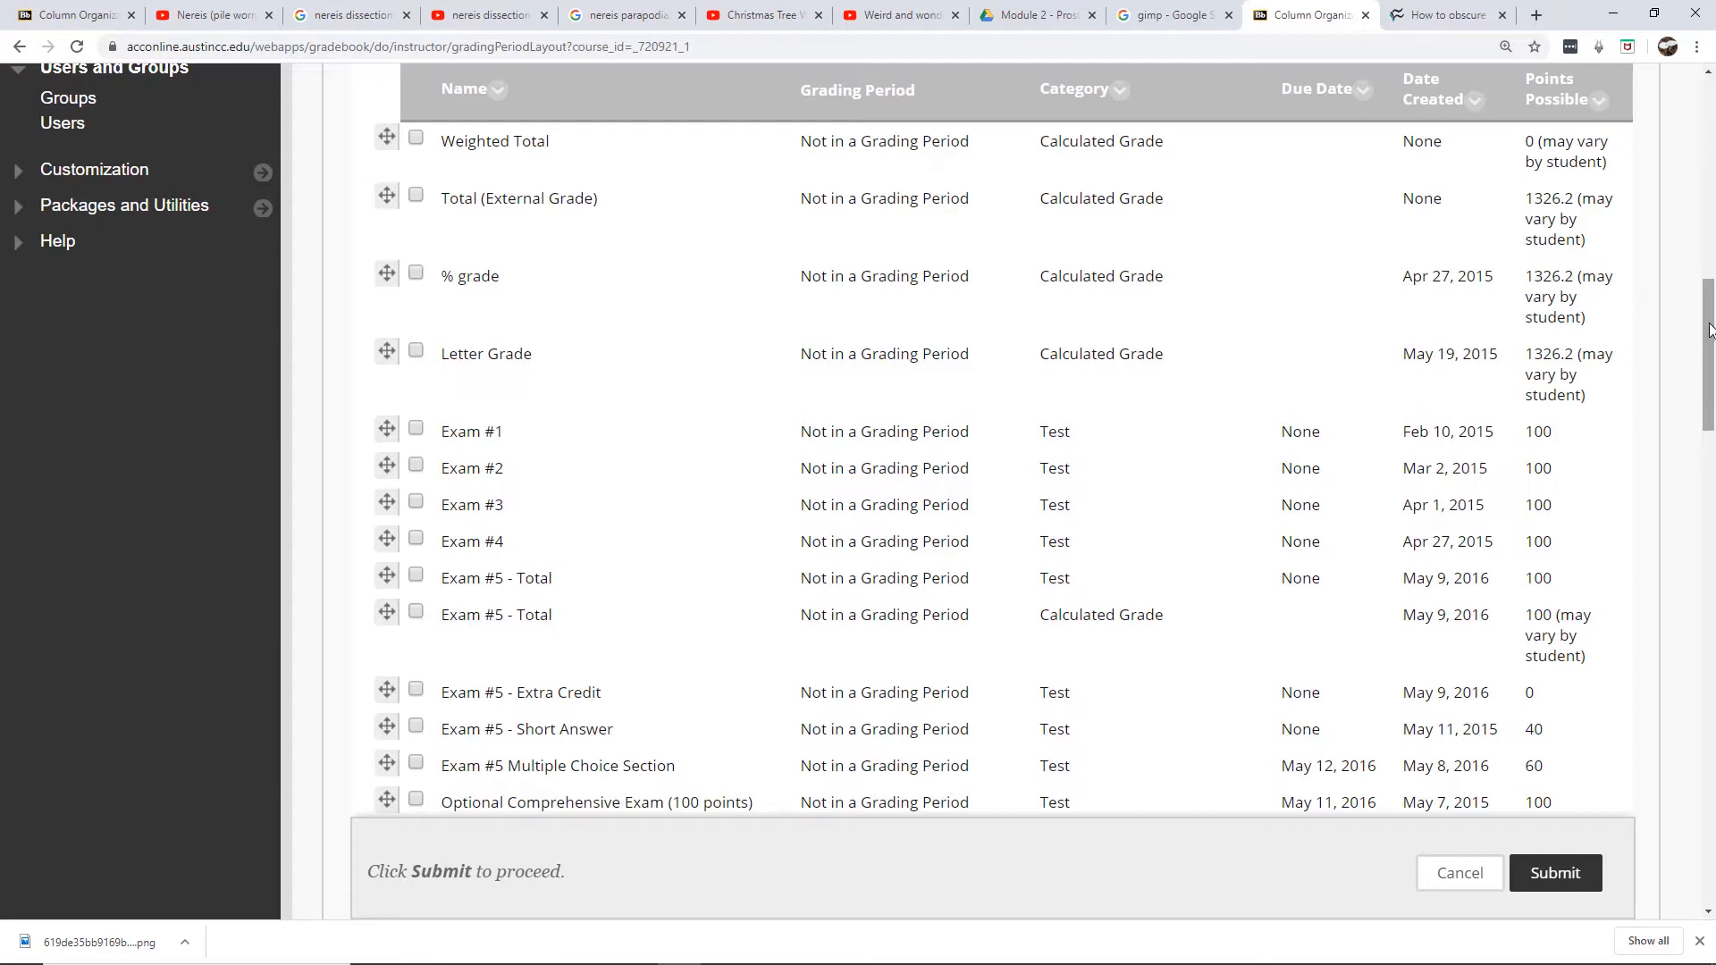
drag(1709, 331, 1710, 411)
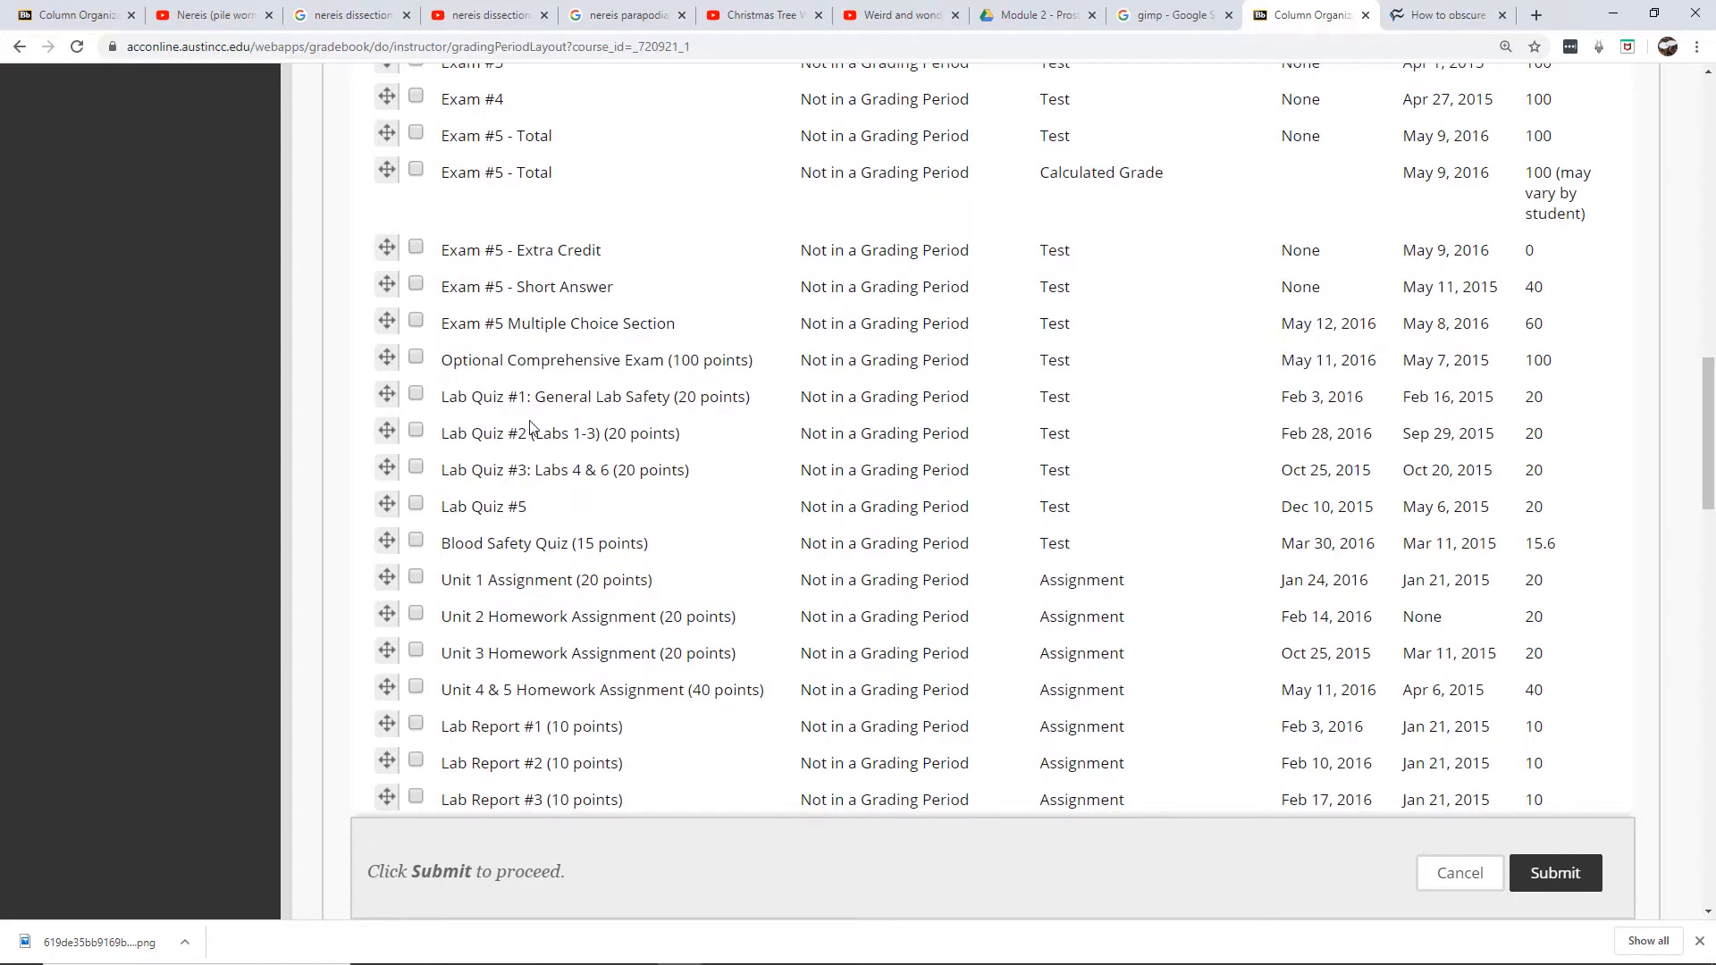
drag(1712, 451, 1675, 697)
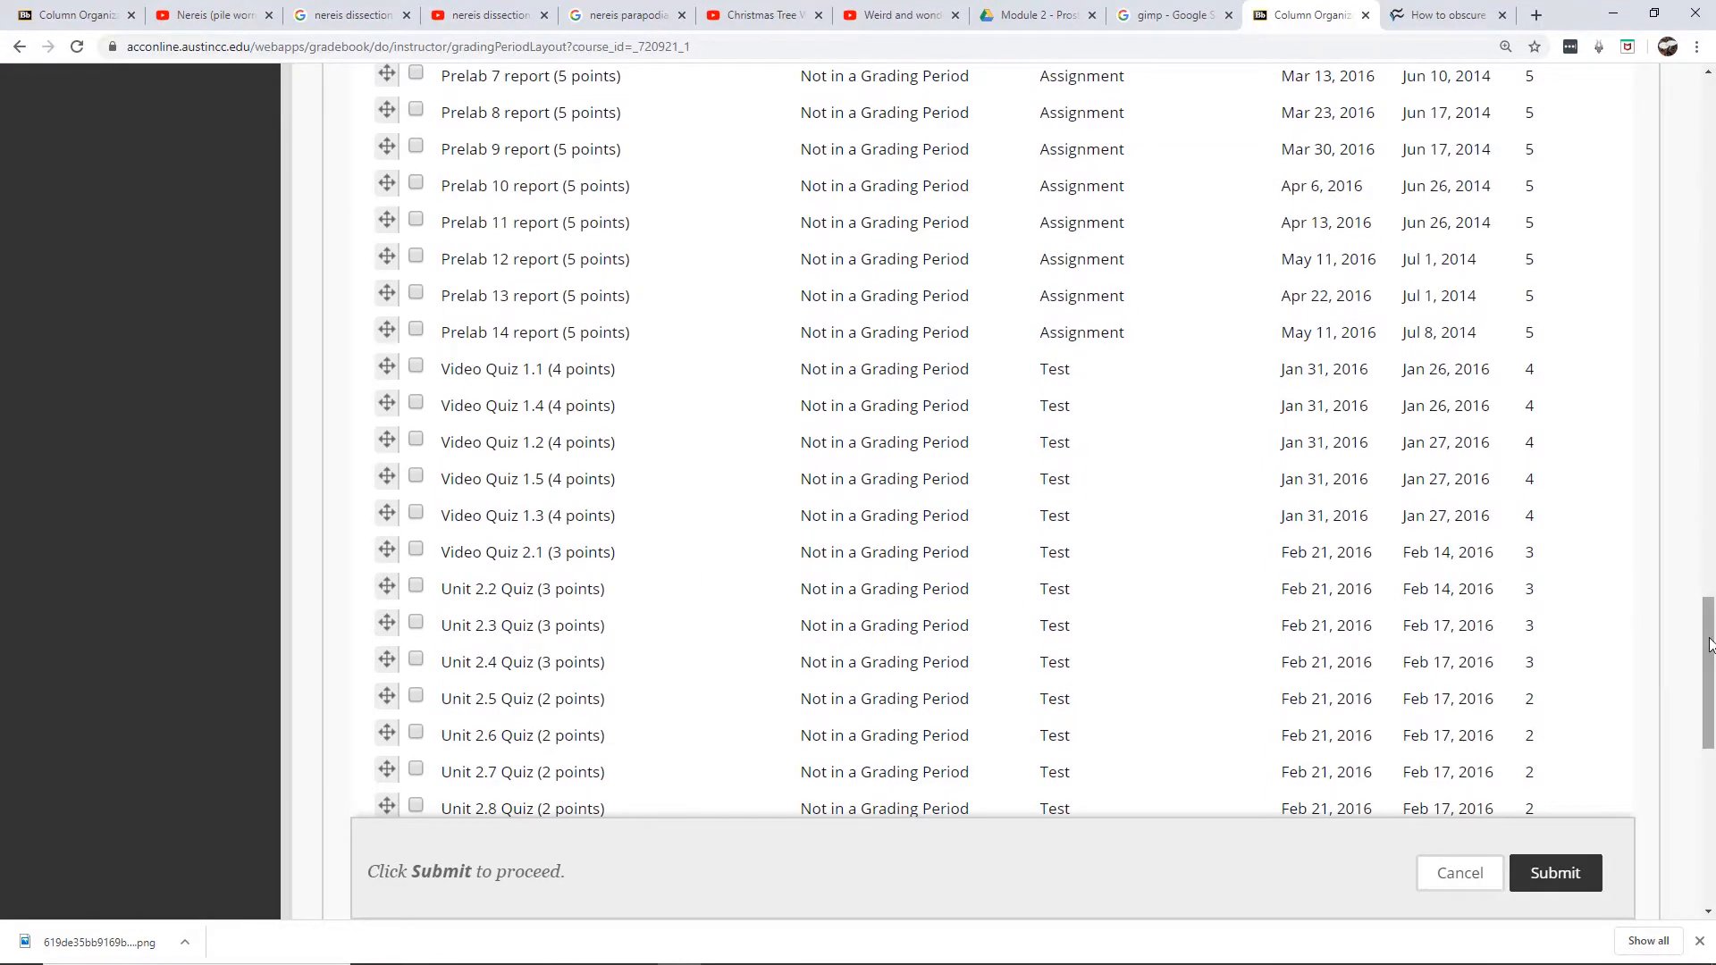
drag(1709, 645, 1712, 328)
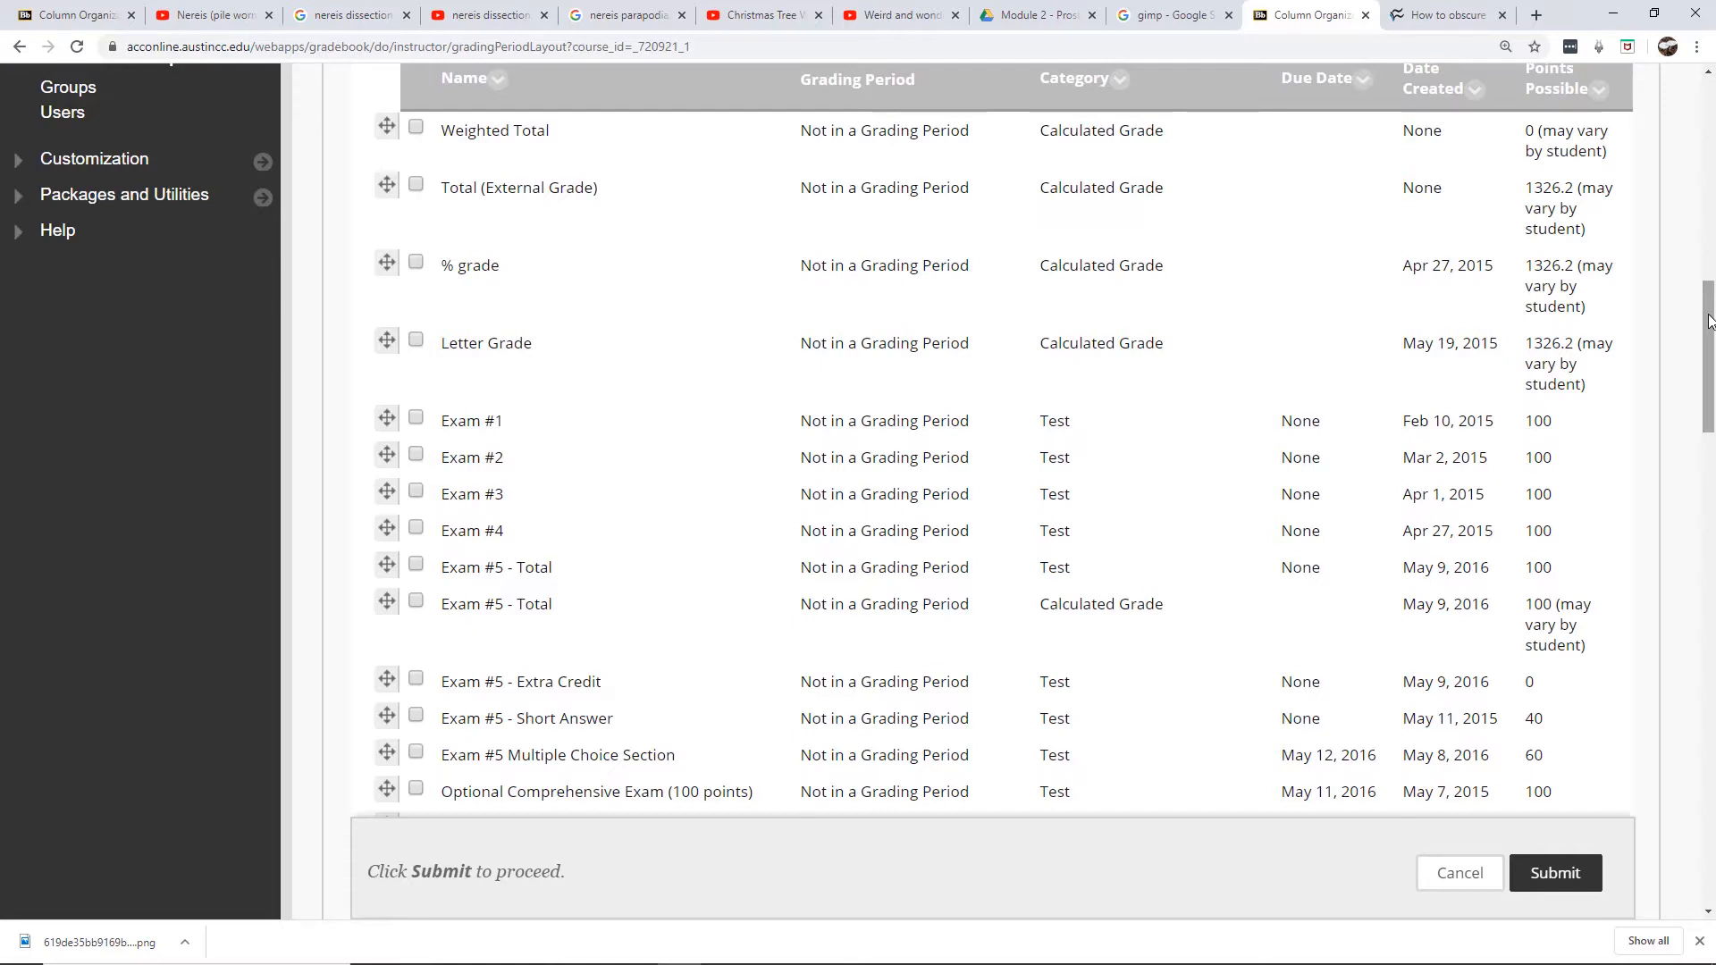
click(1457, 873)
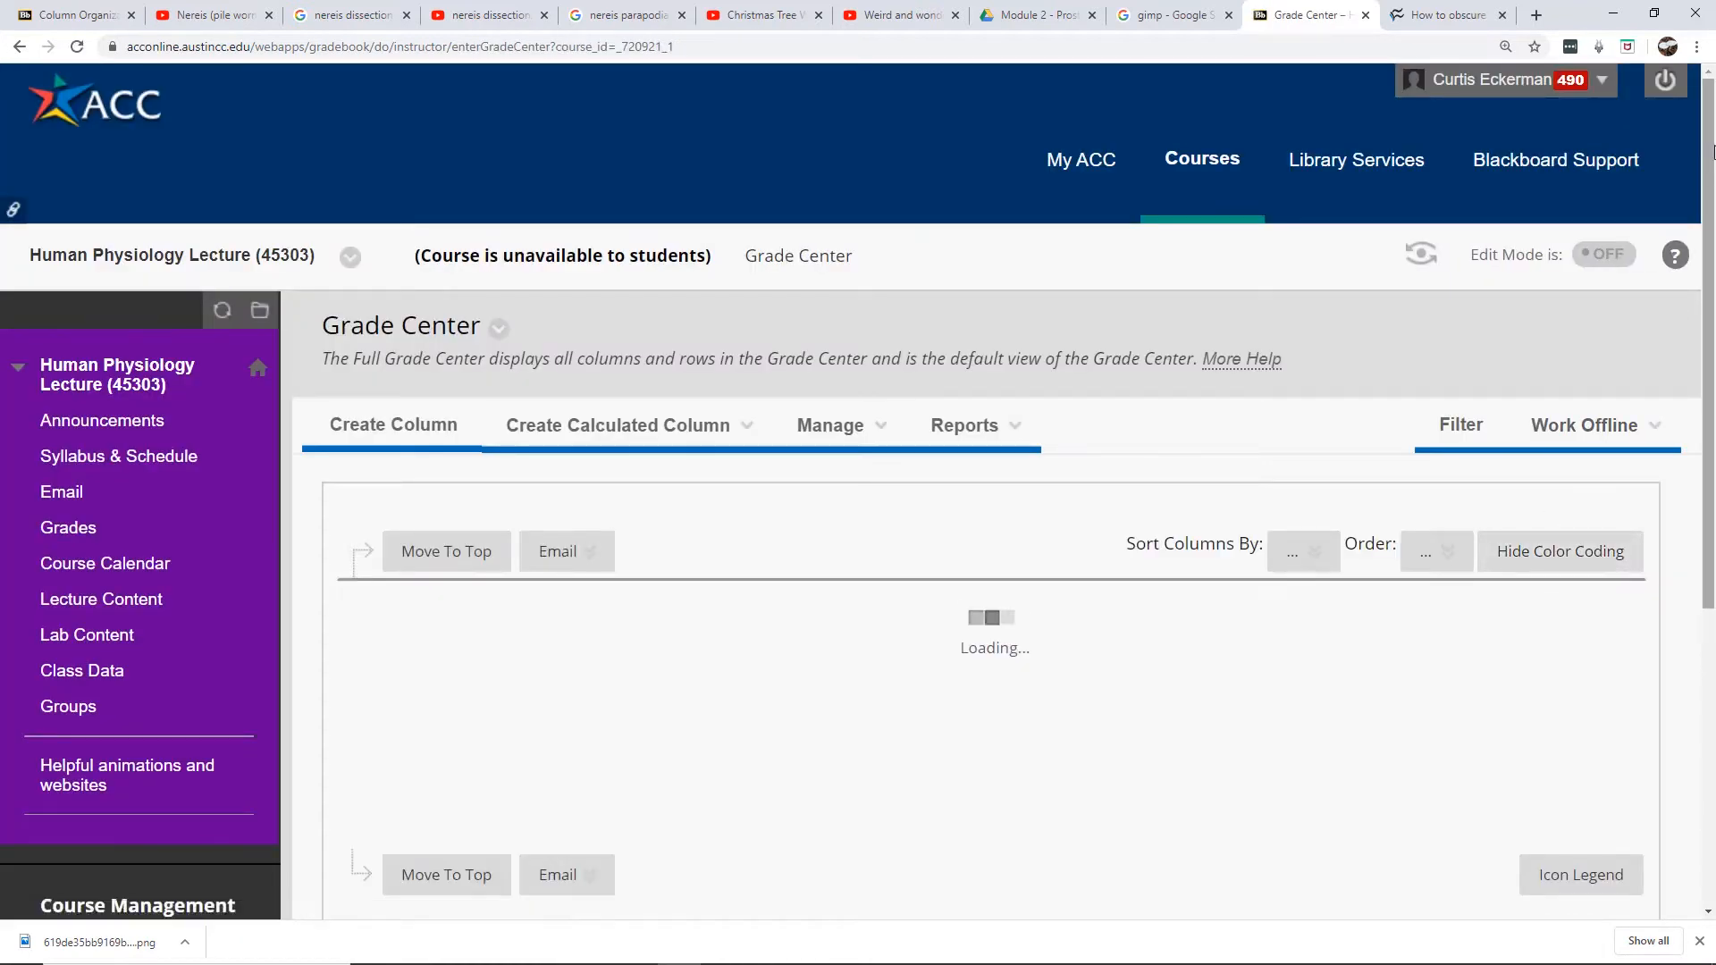
- Create a grading period named Unit 1 in the Grade Center, with no description and no date range
scroll(1519, 223, down, 1)
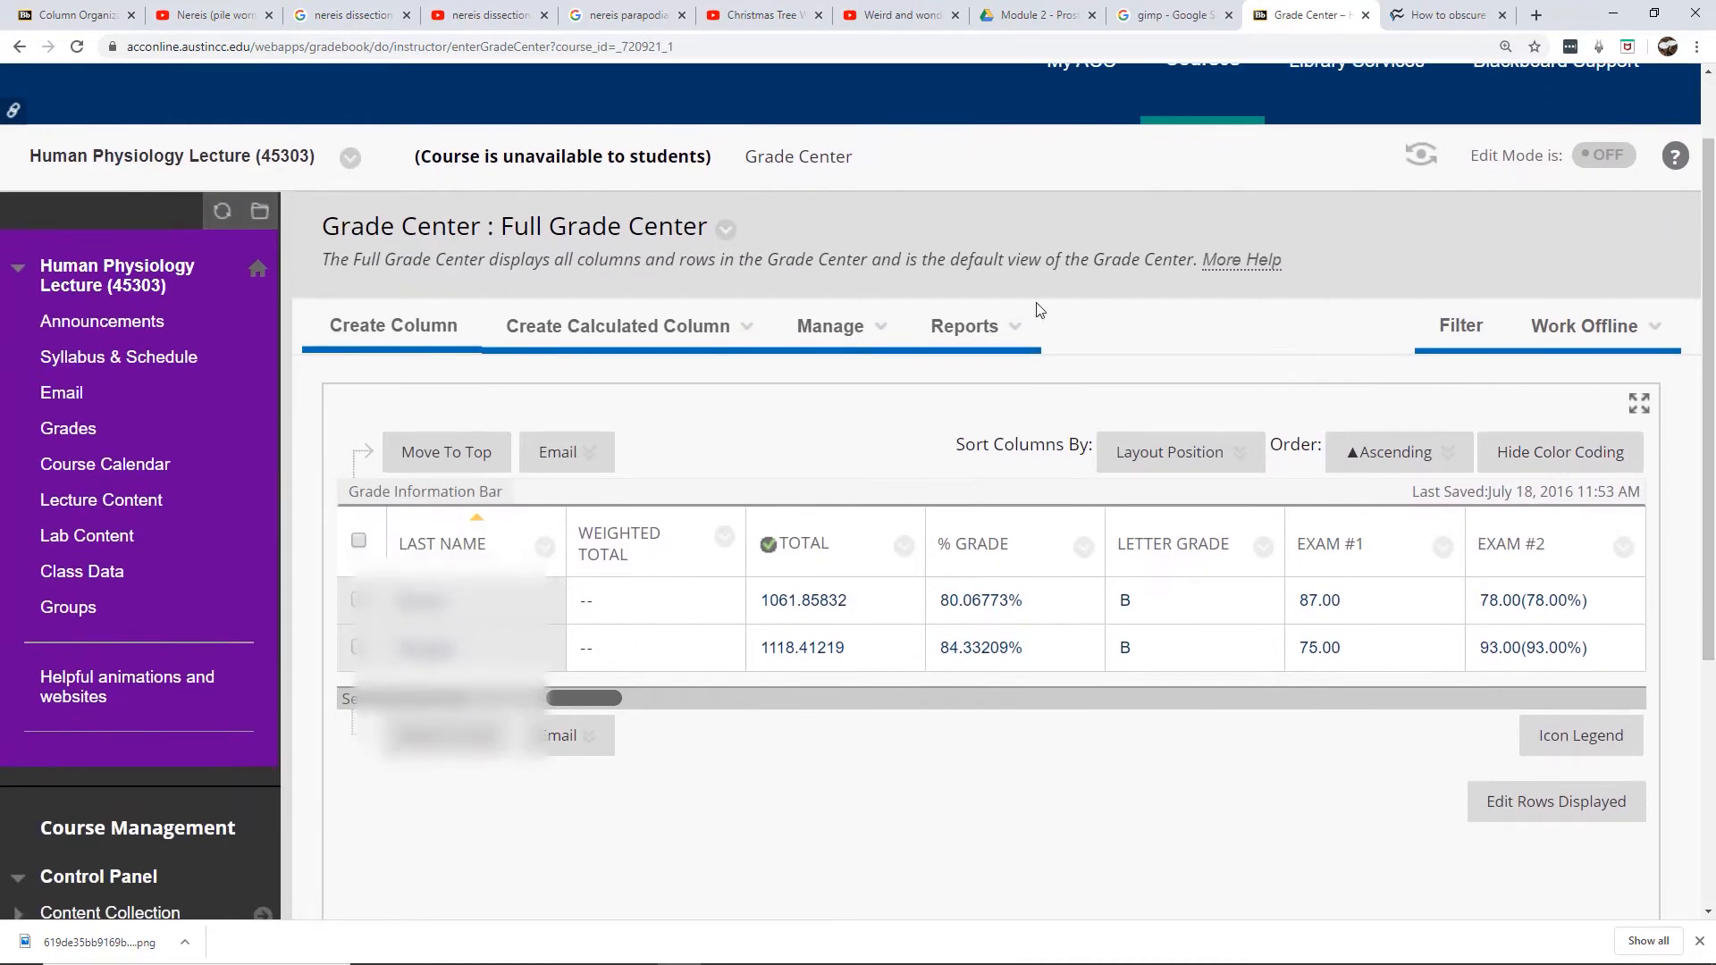
click(883, 333)
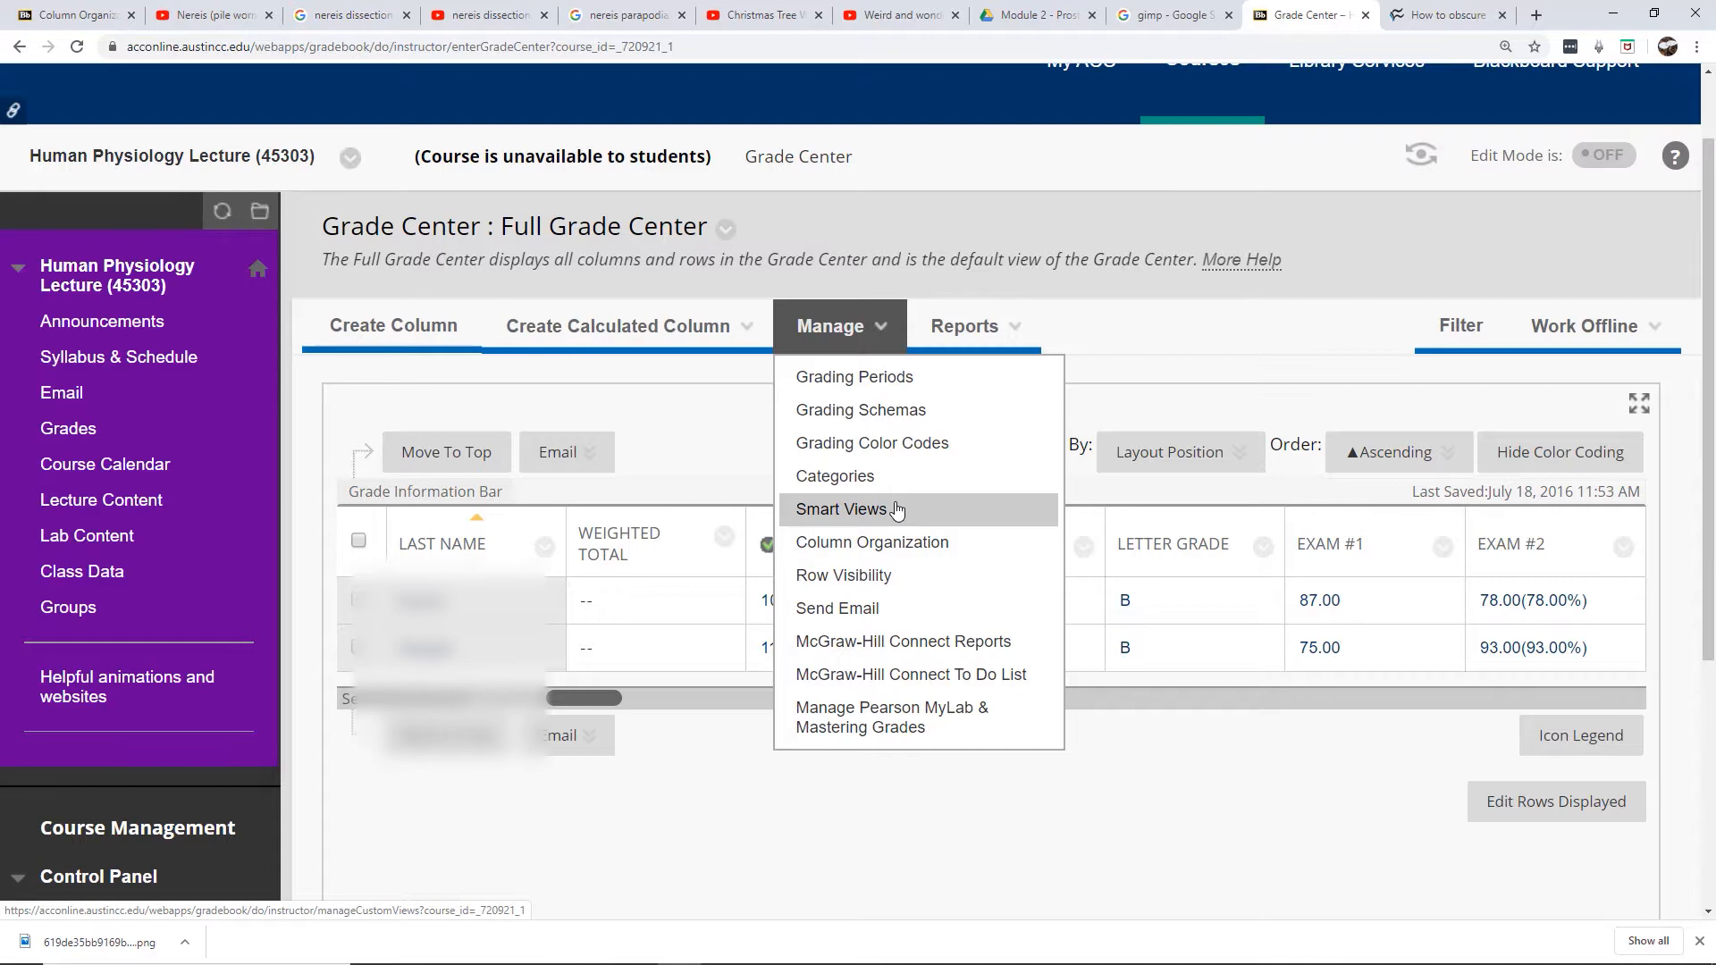
click(882, 379)
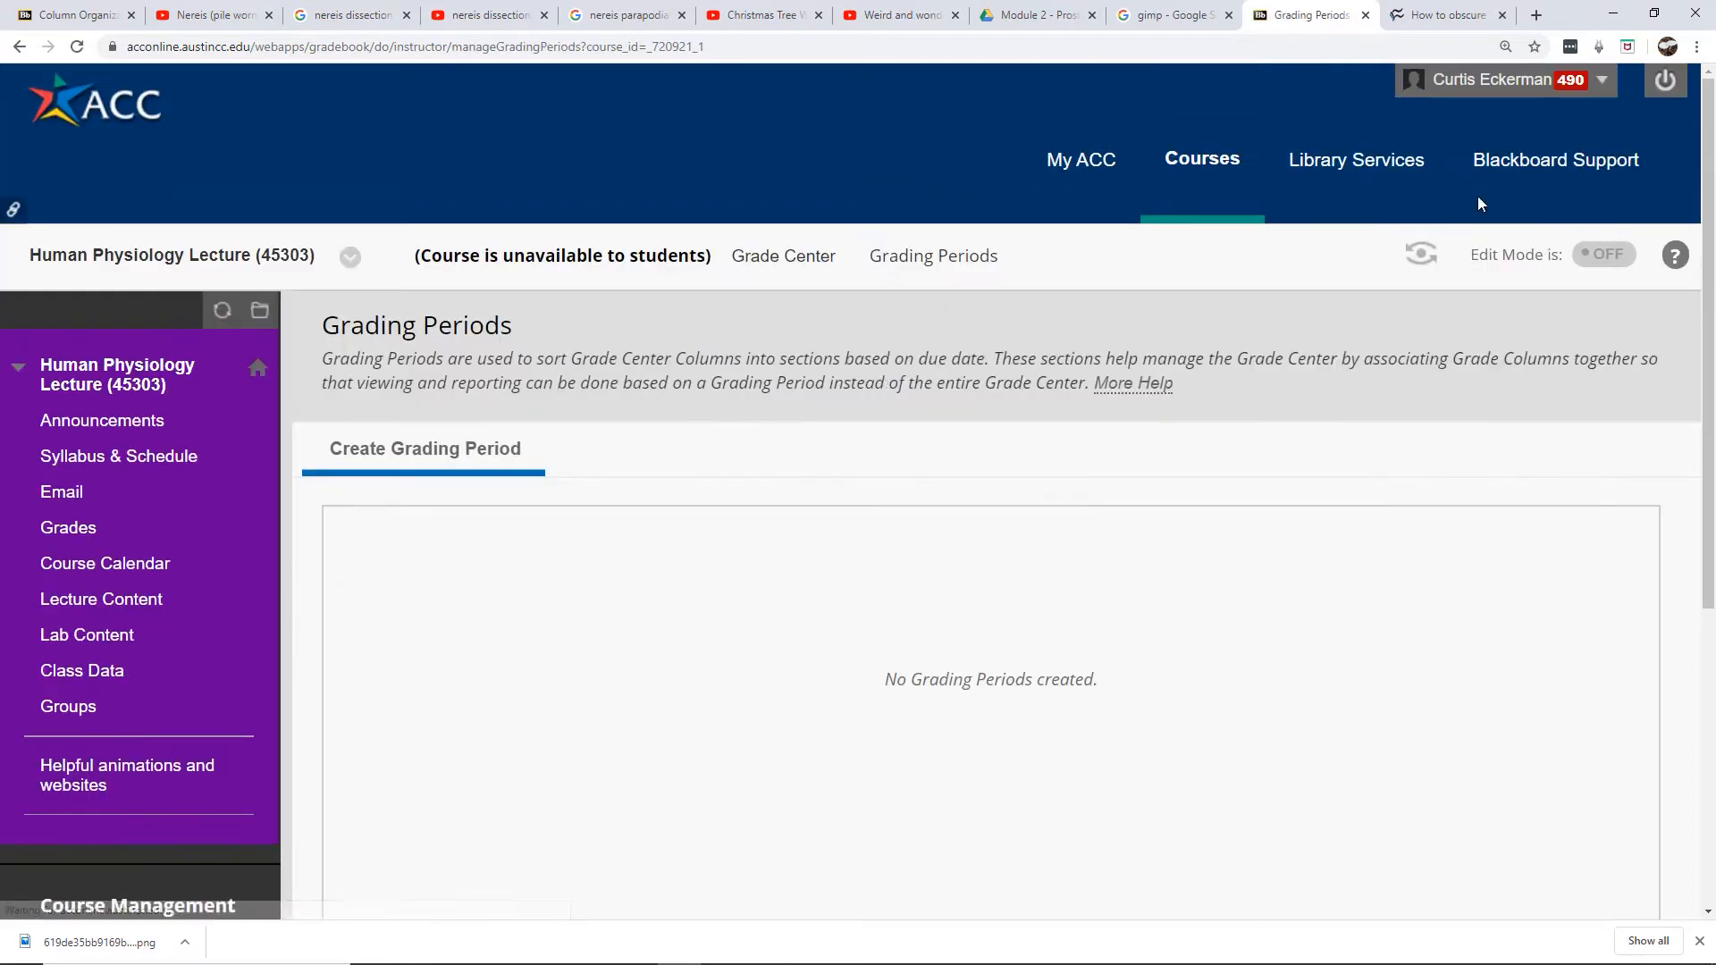
drag(1713, 116, 1713, 239)
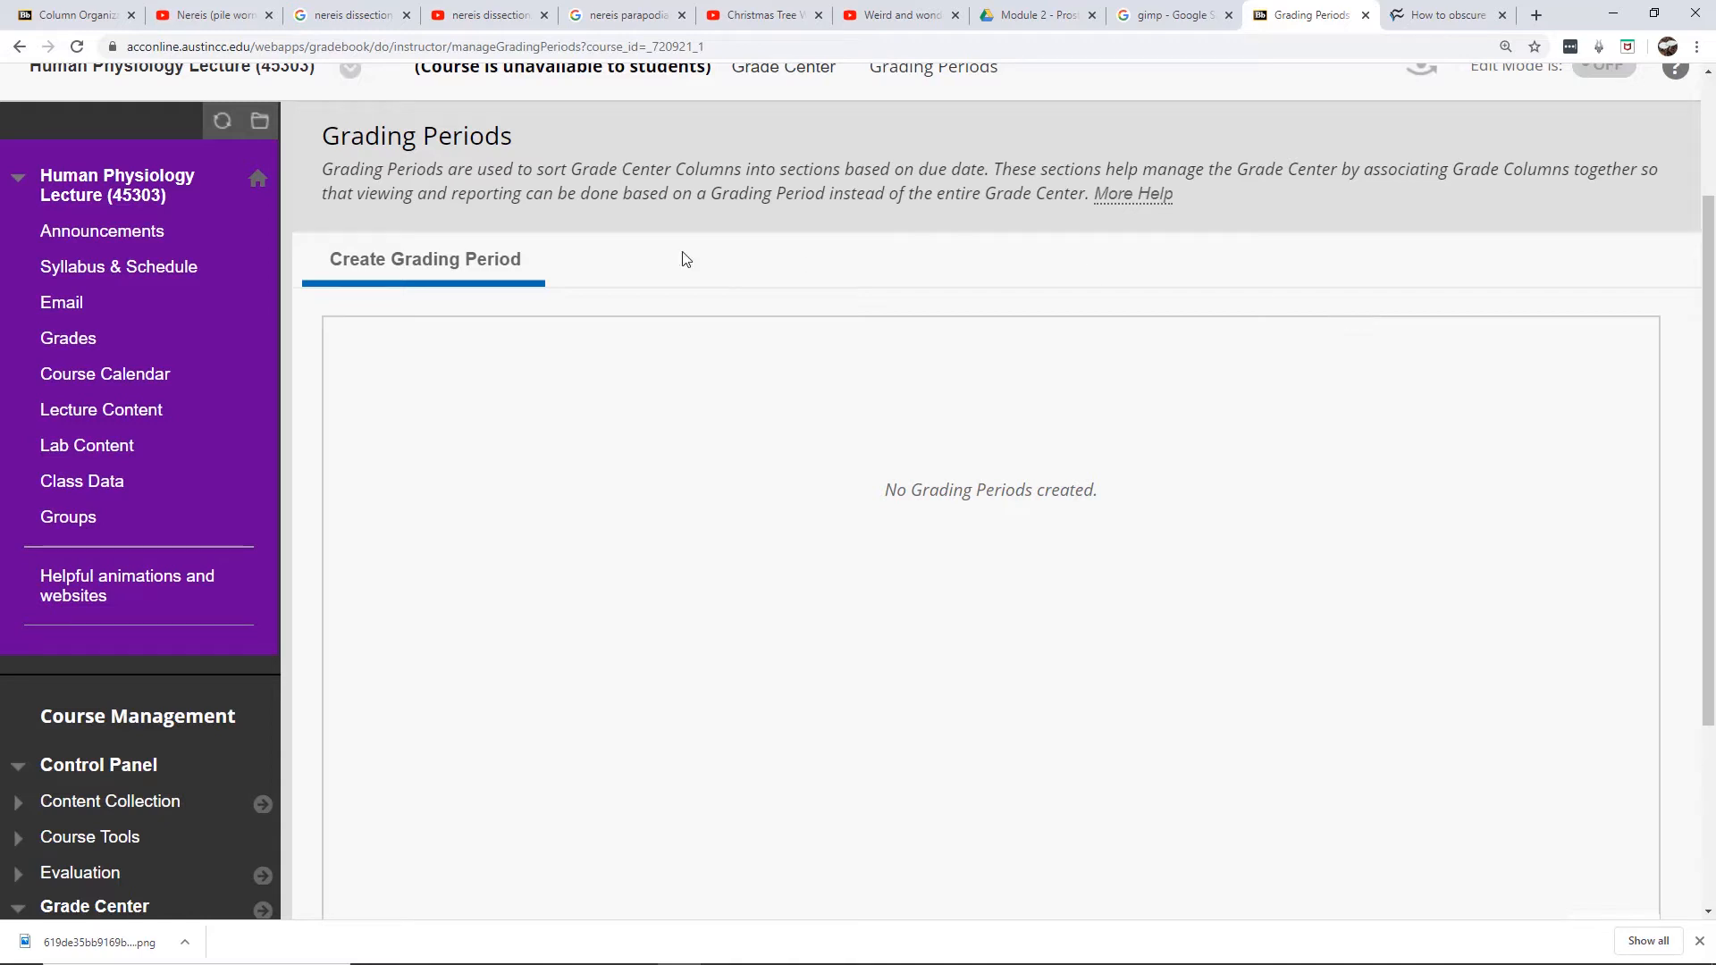
click(423, 268)
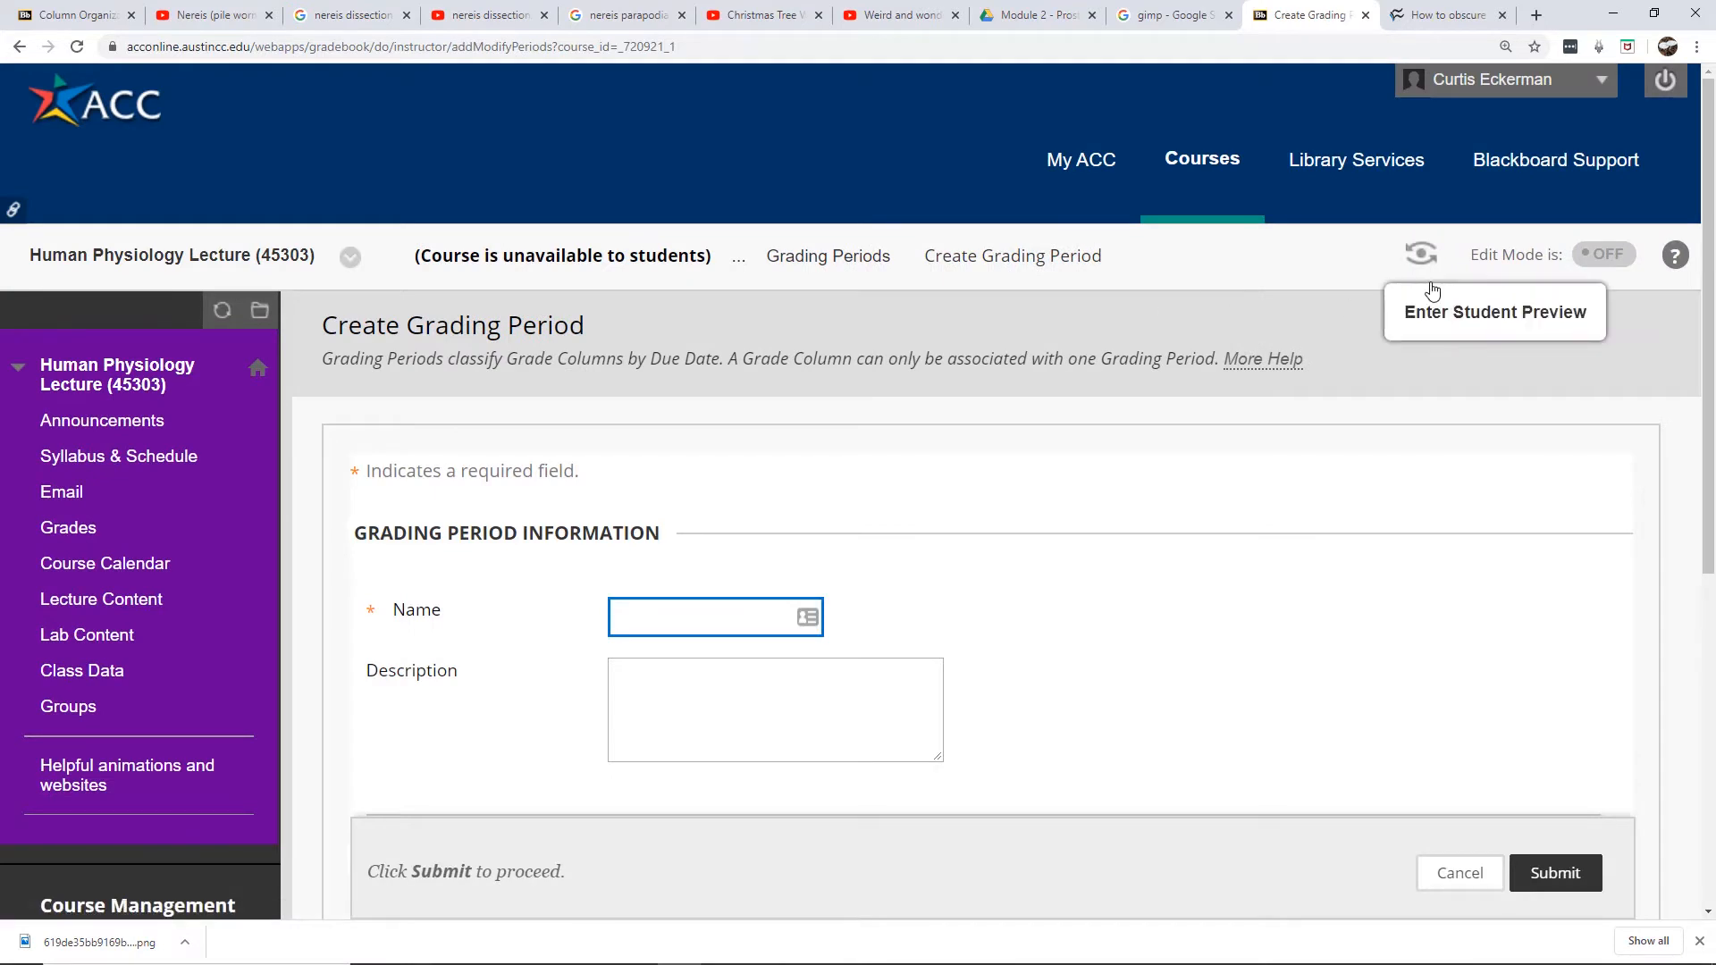
scroll(1712, 159, down, 5)
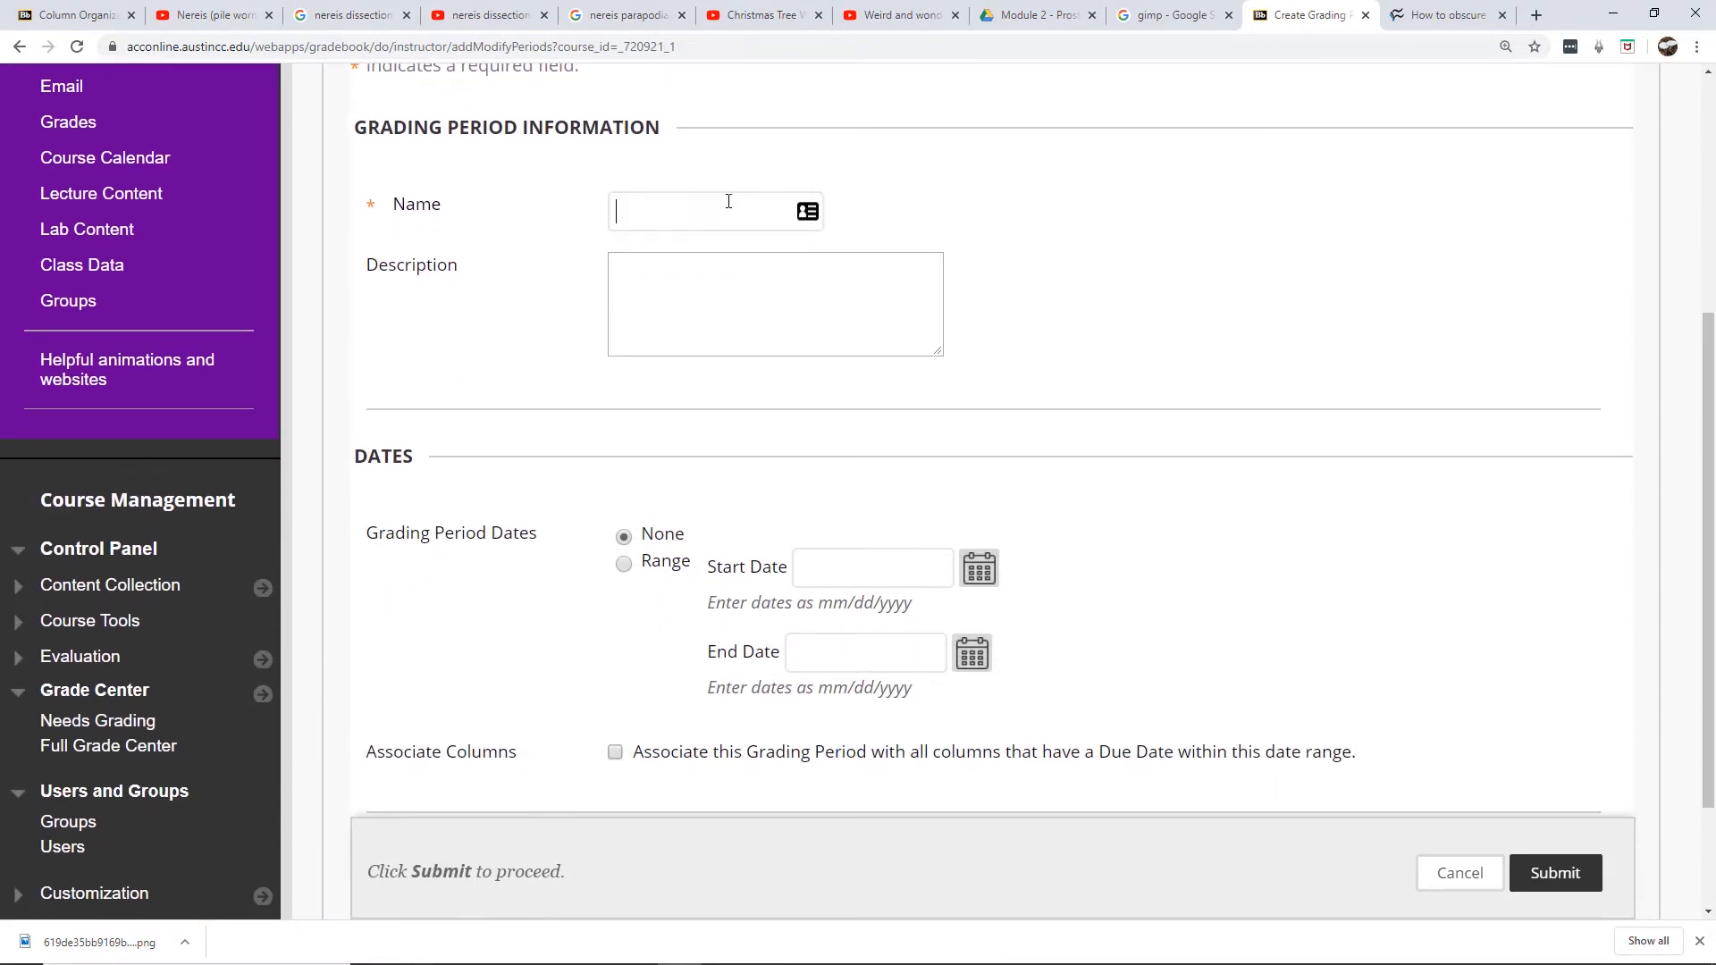
text(Unit 1)
click(734, 327)
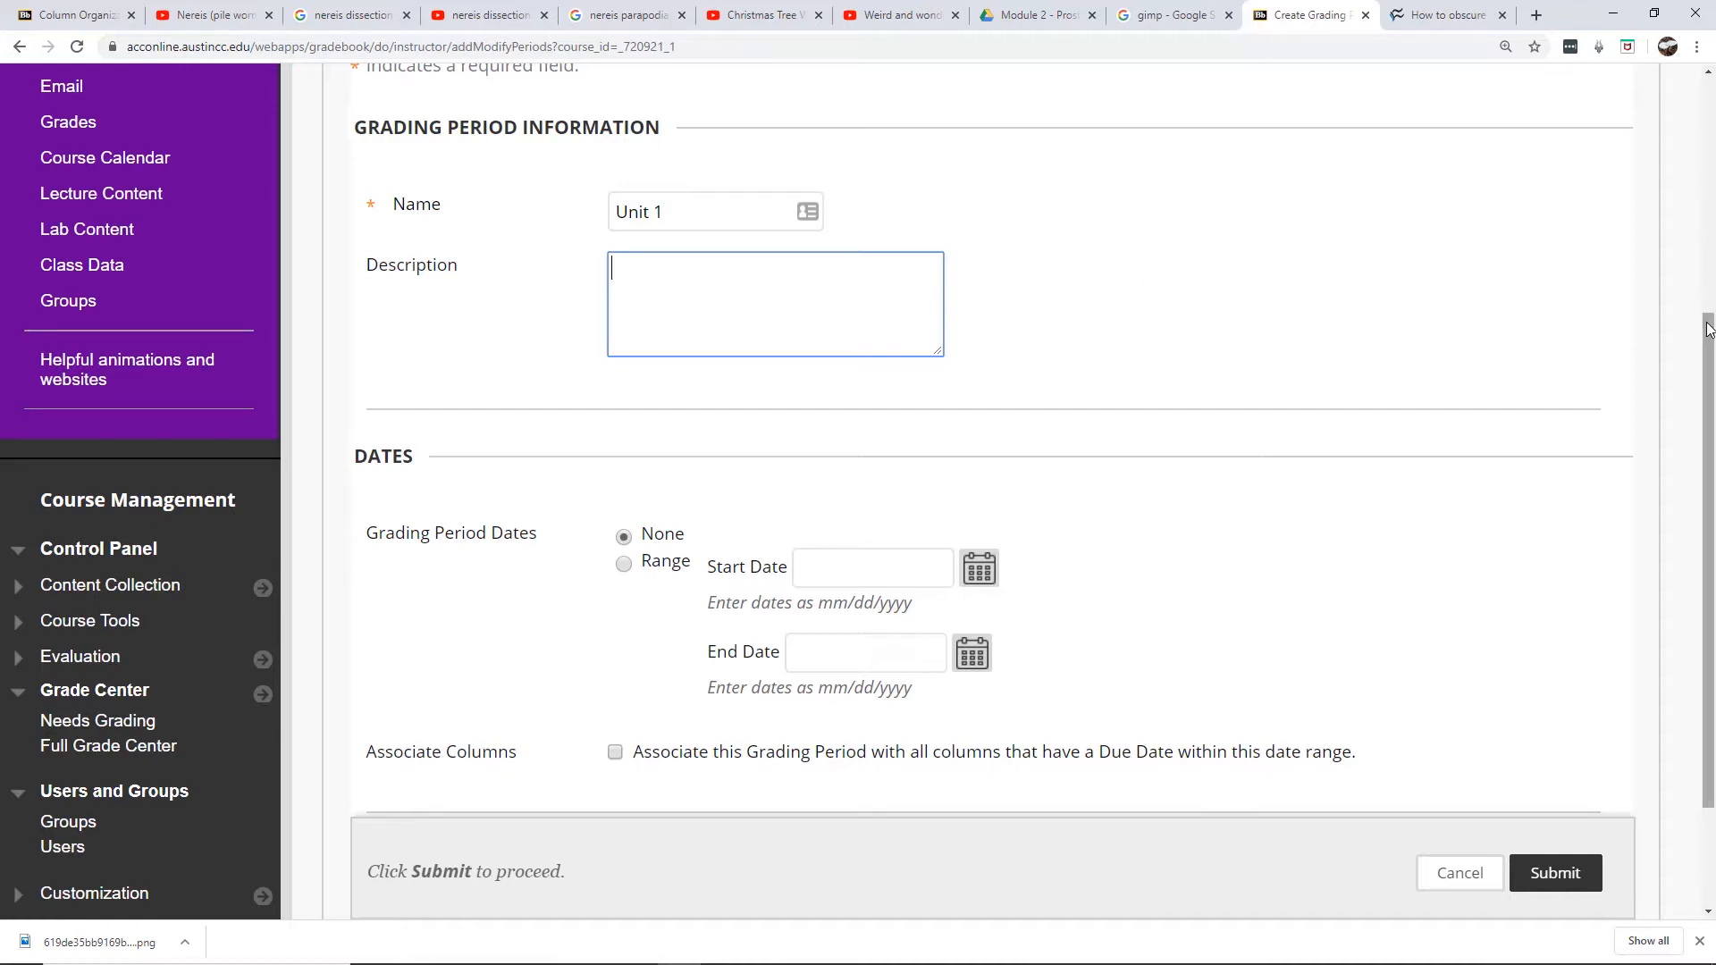
drag(1708, 329, 1707, 423)
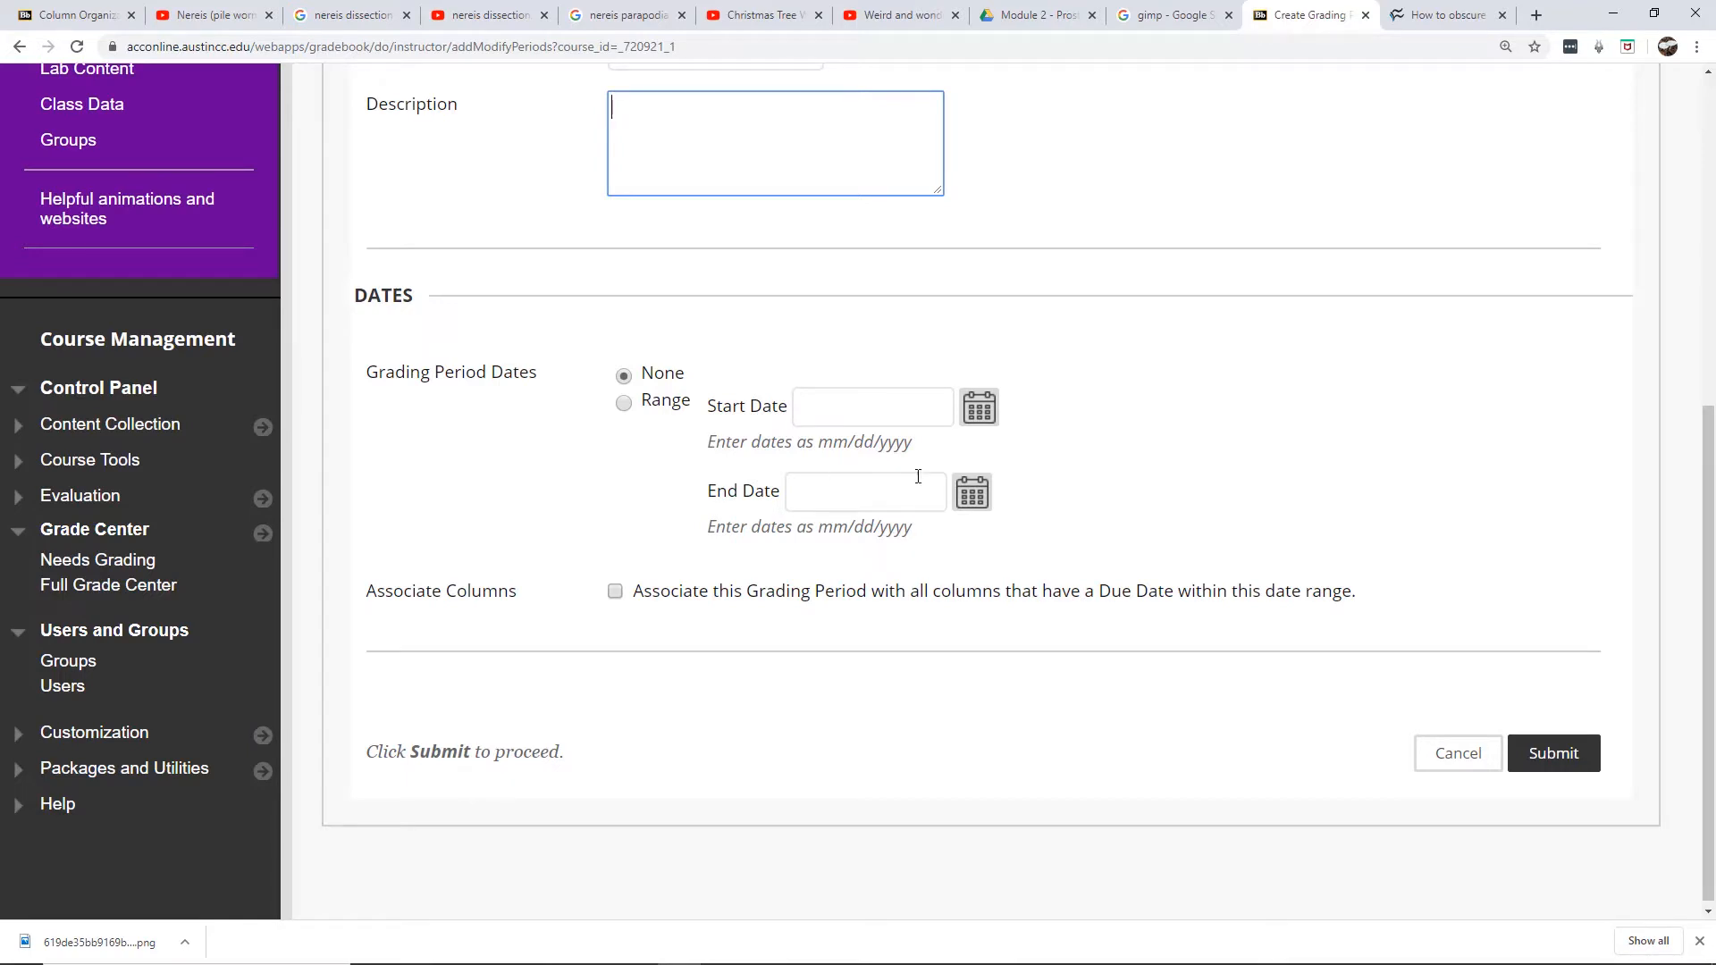
click(1534, 754)
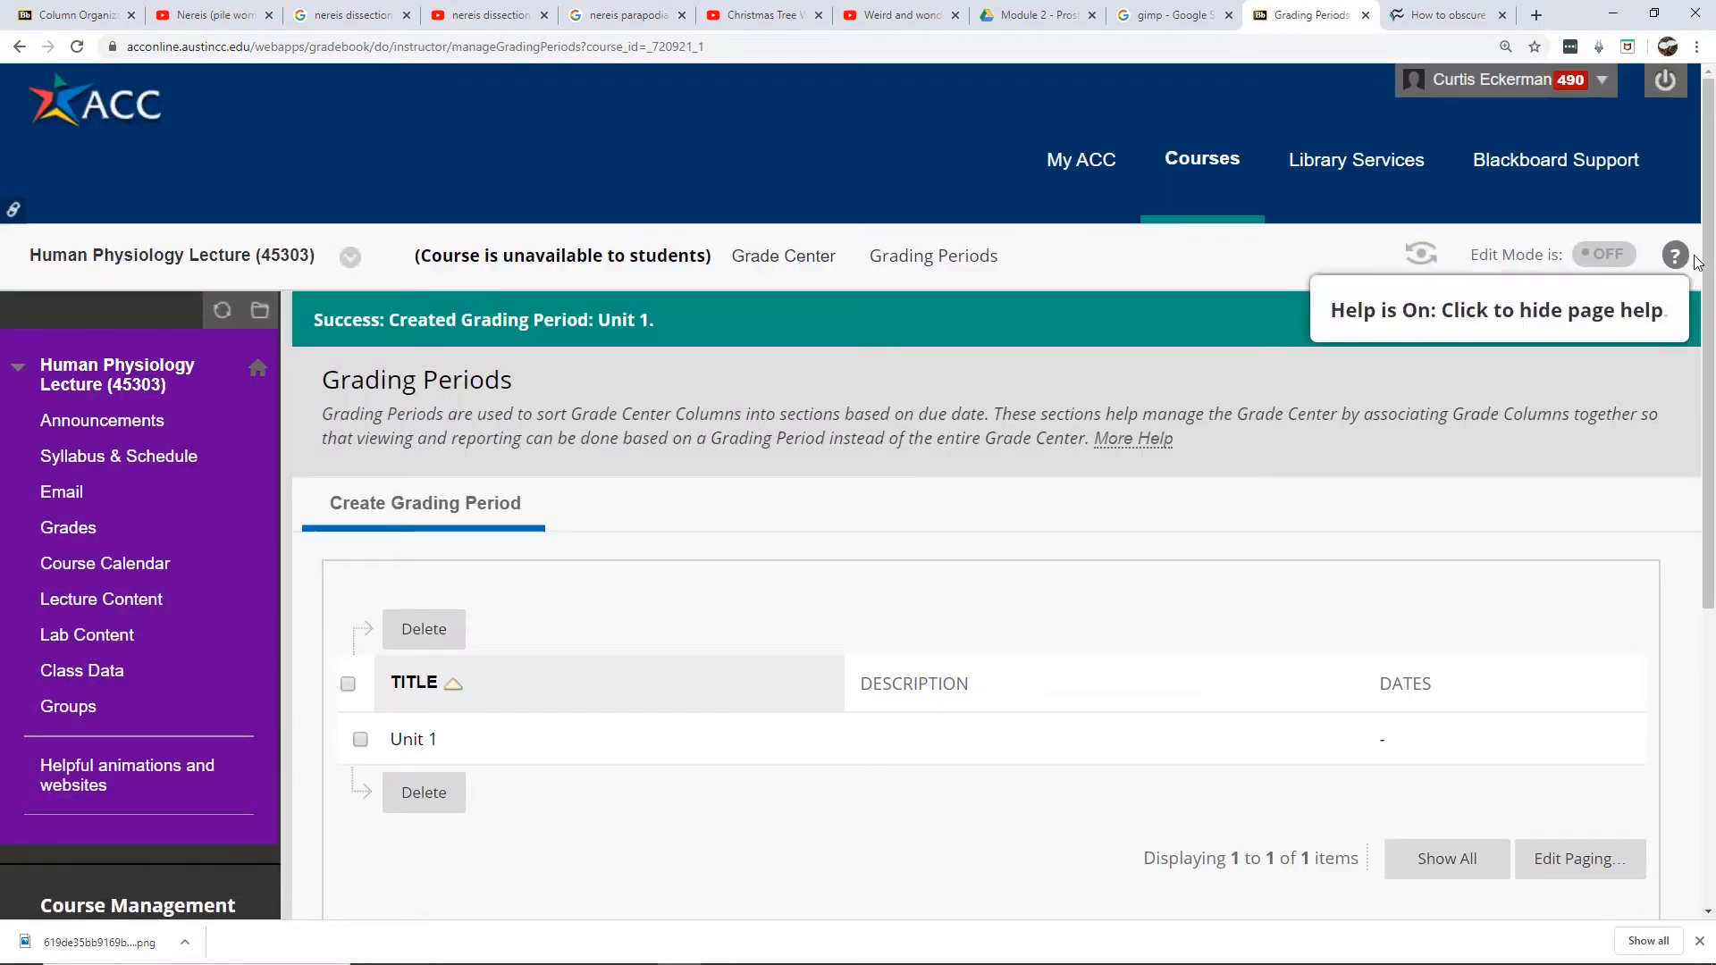
- Create another grading period named Unit 2, with no description and no date range
drag(1710, 264, 1714, 482)
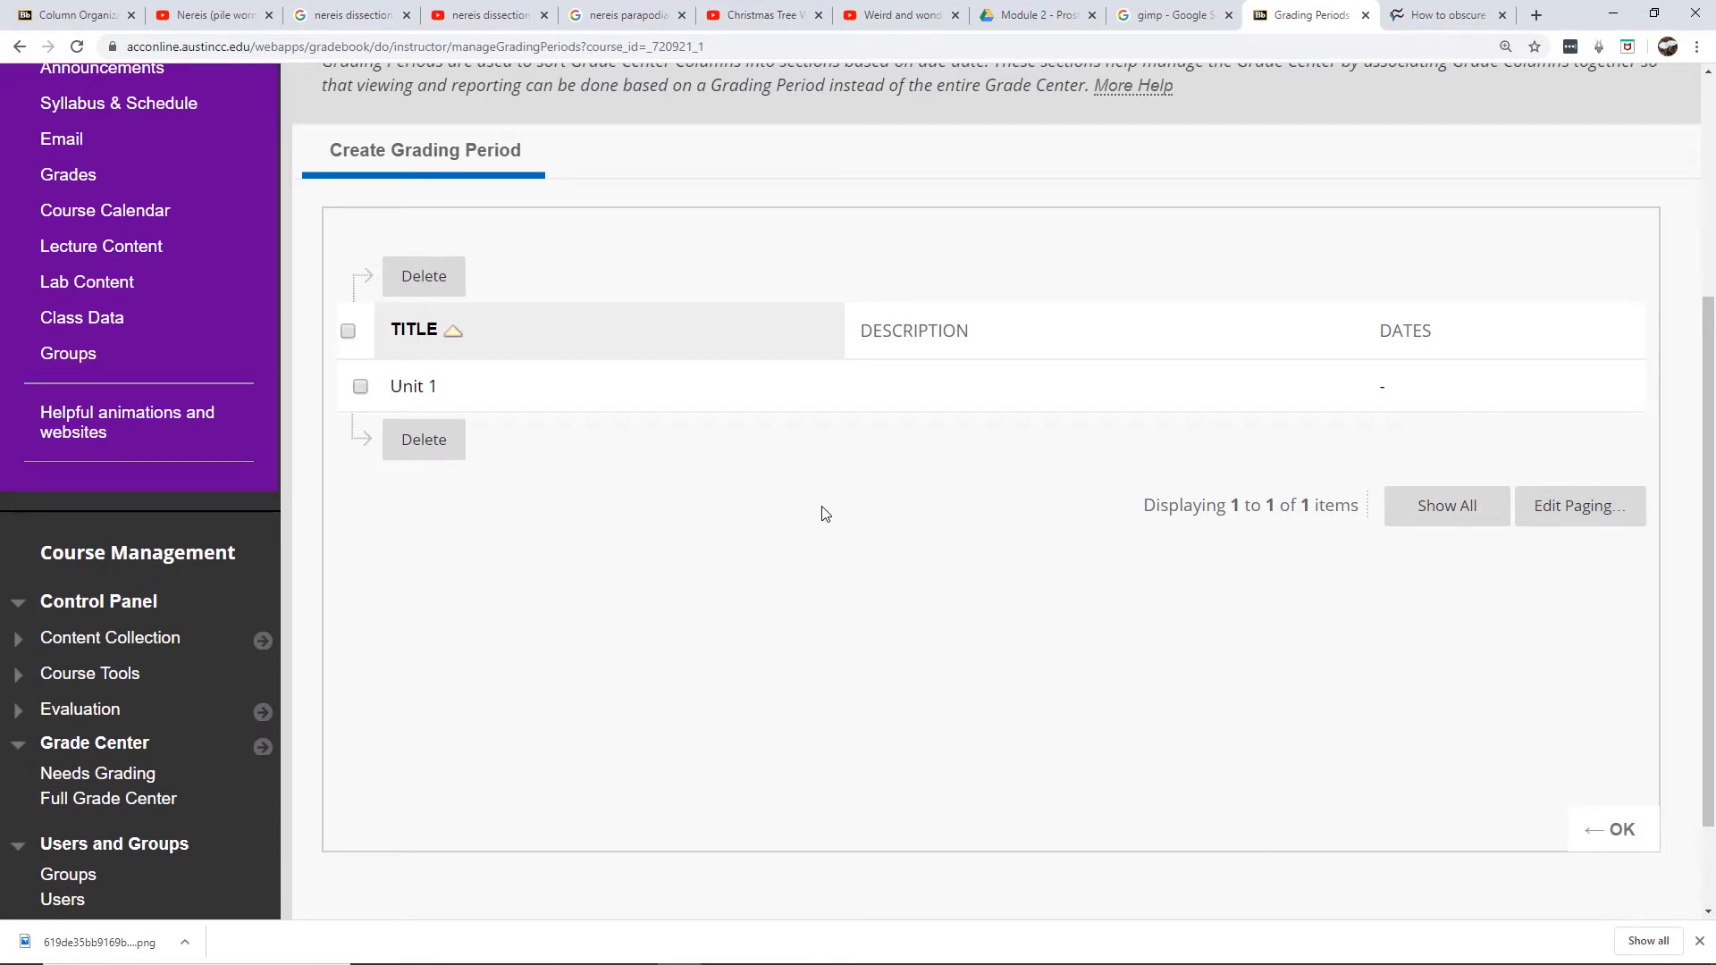
mouse_move(515, 407)
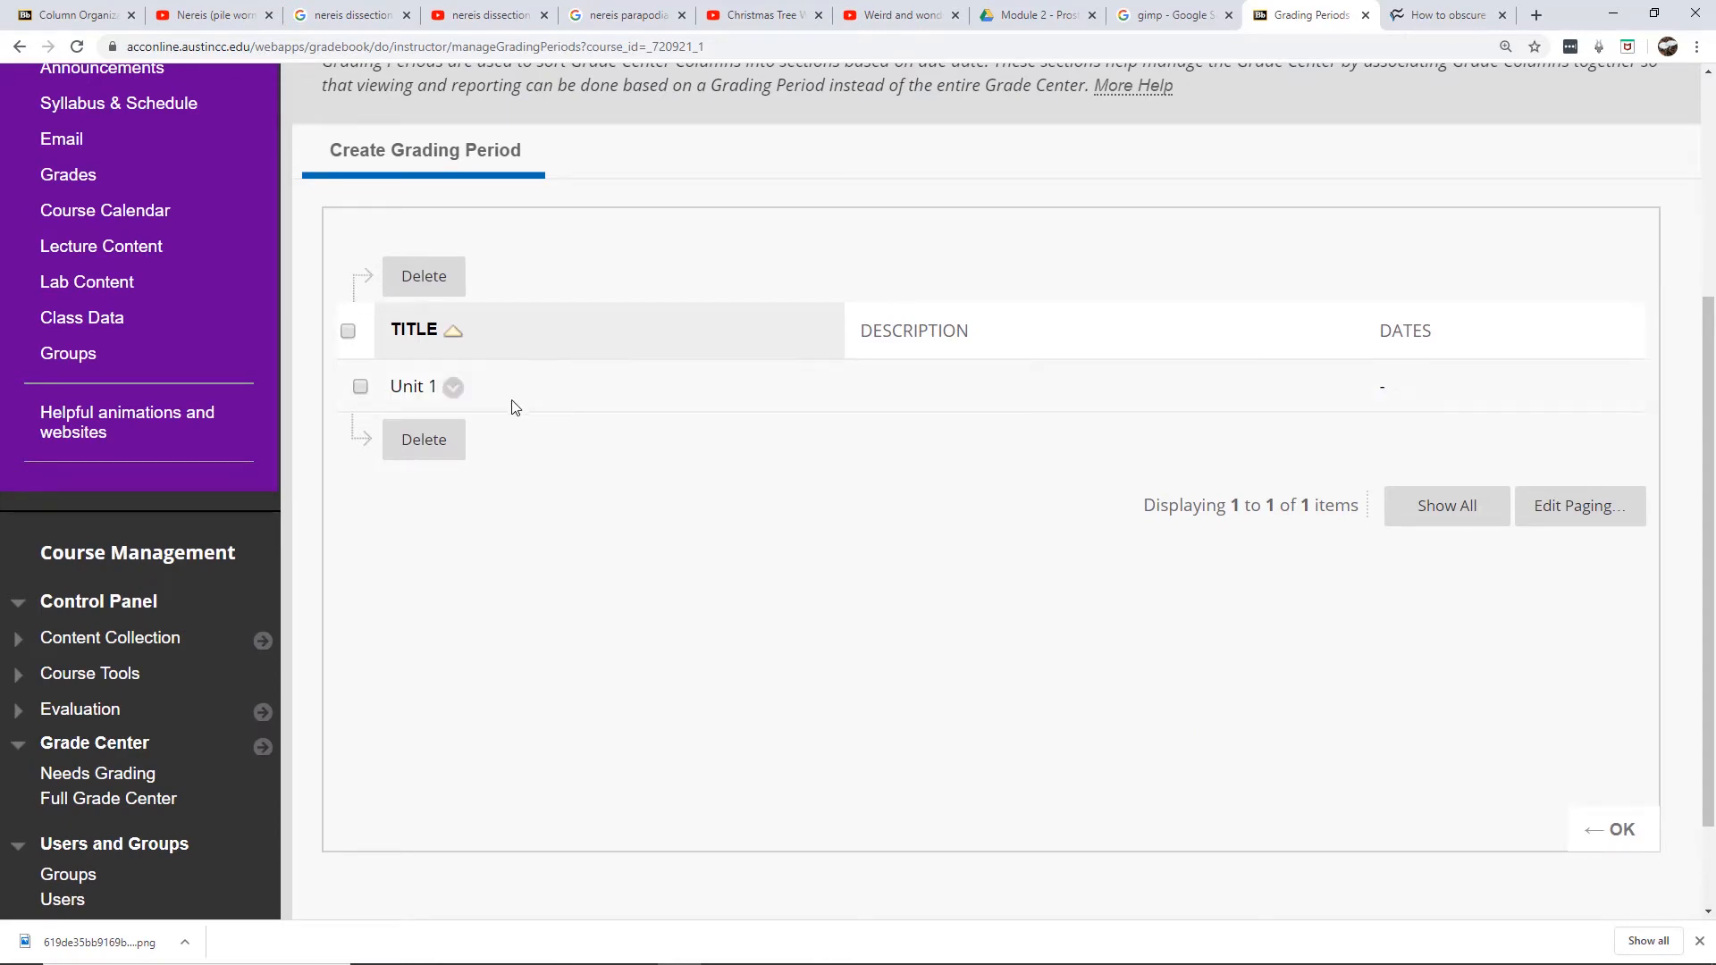
click(444, 160)
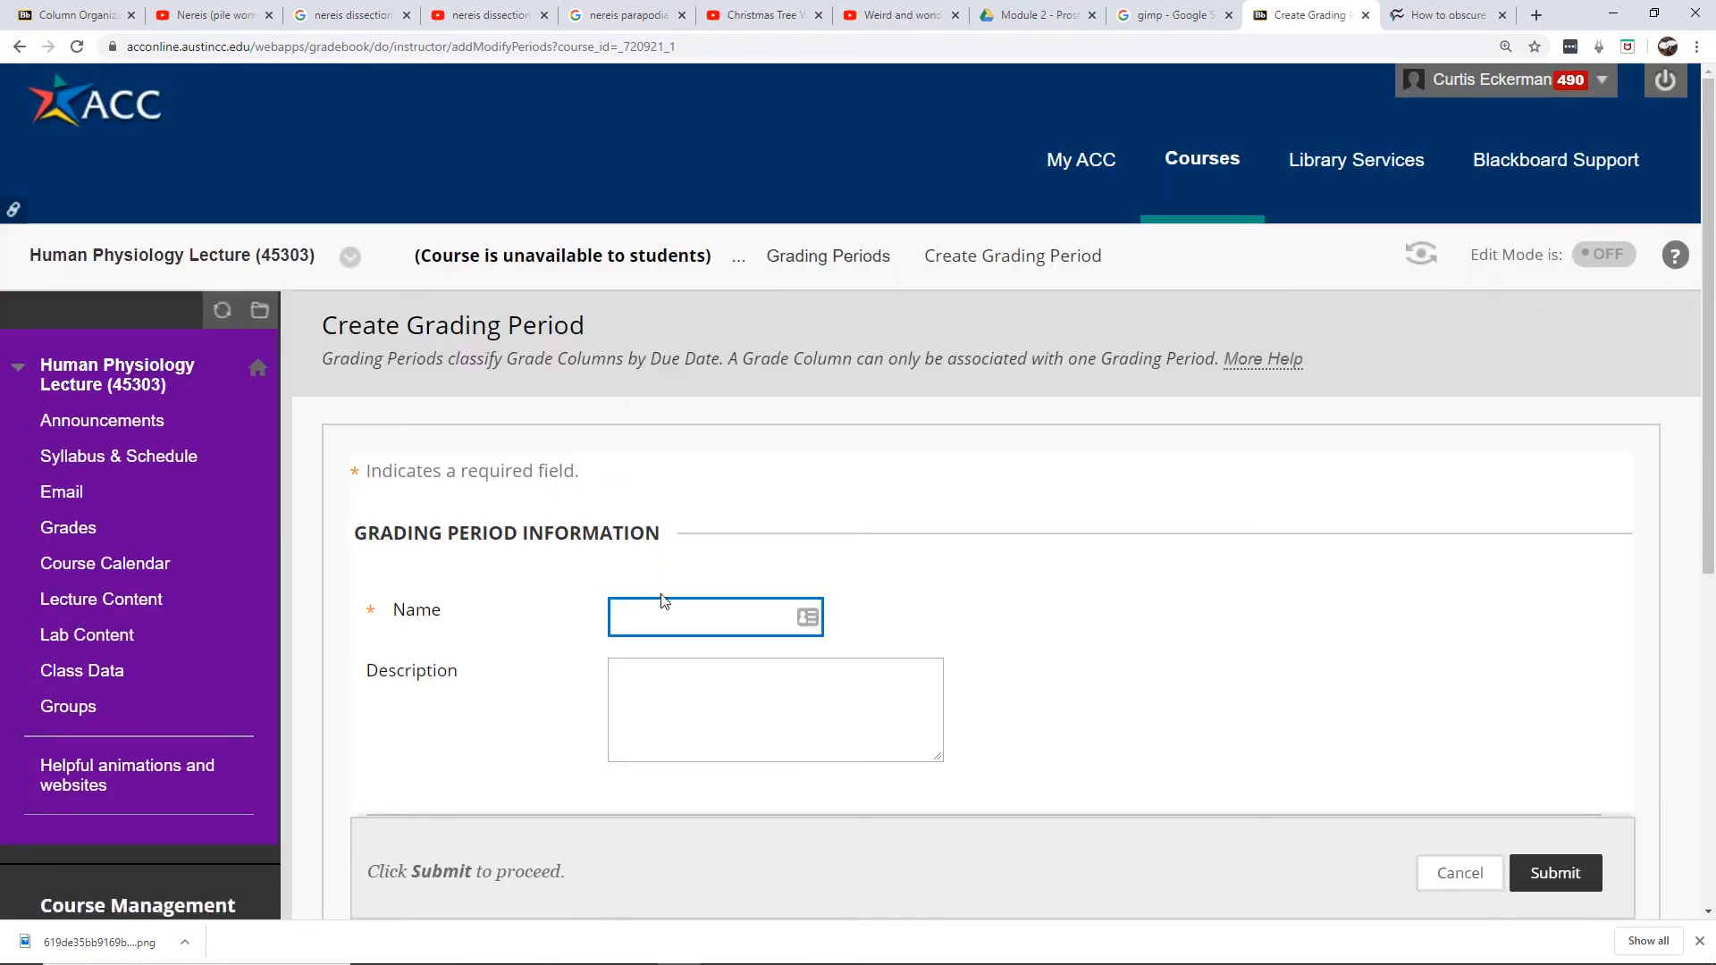
text(Unit 2)
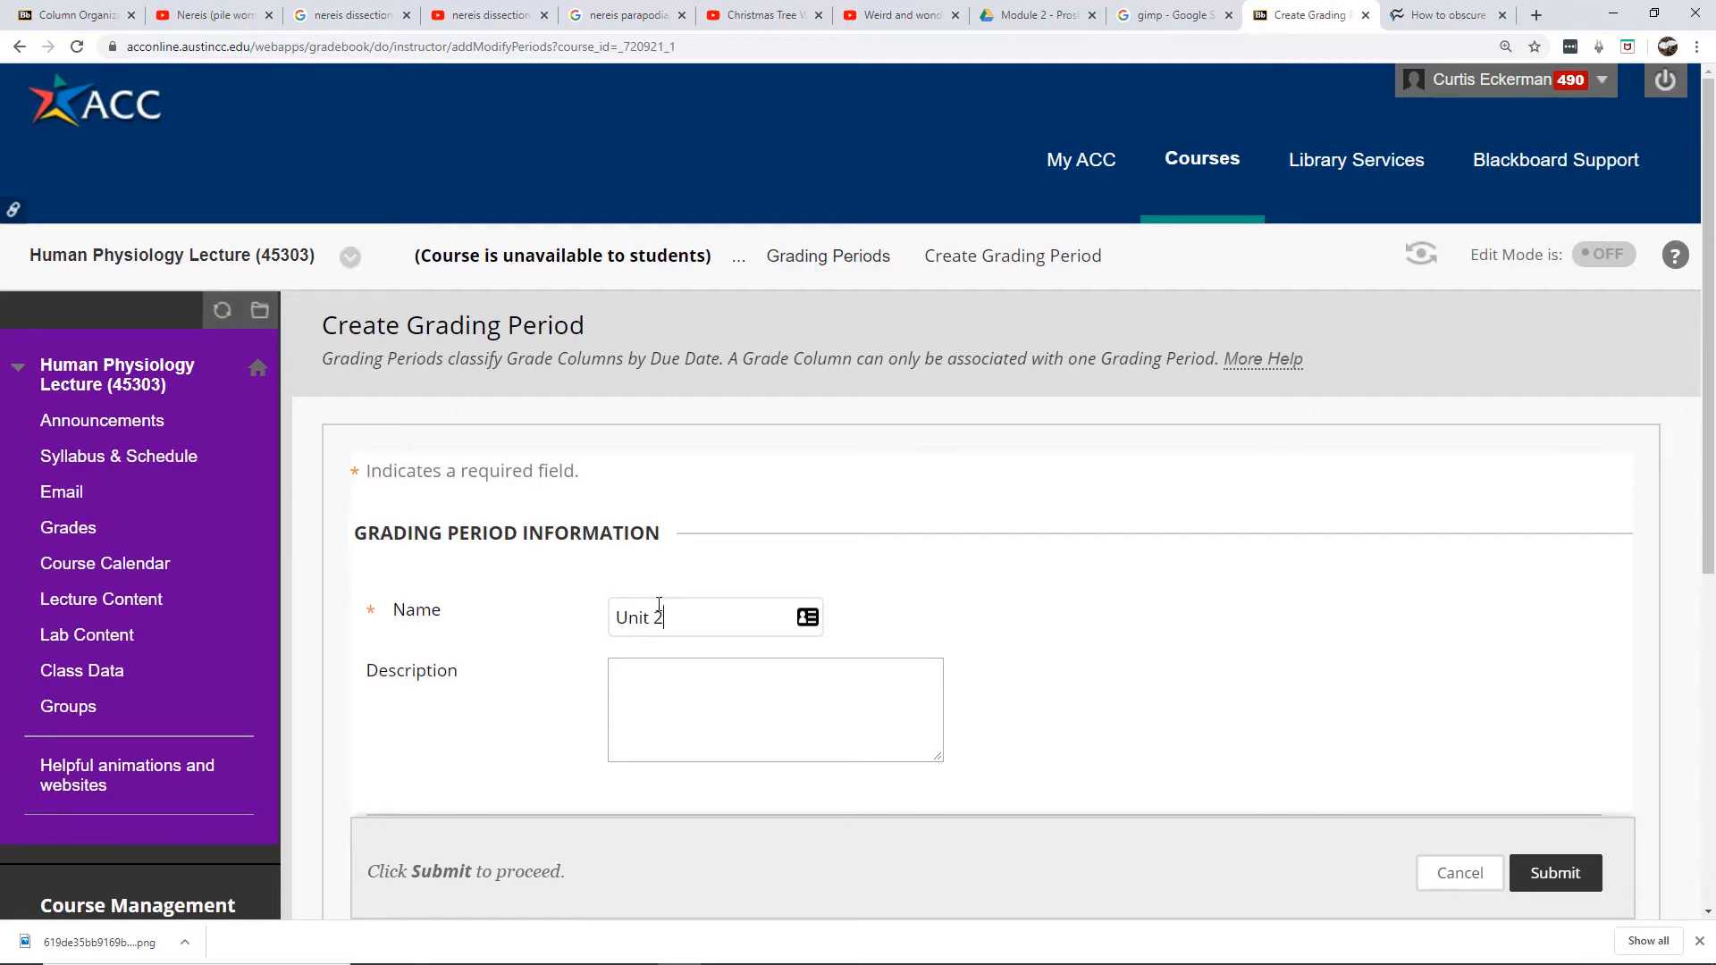
scroll(1705, 397, down, 1)
scroll(1690, 536, down, 5)
click(1555, 747)
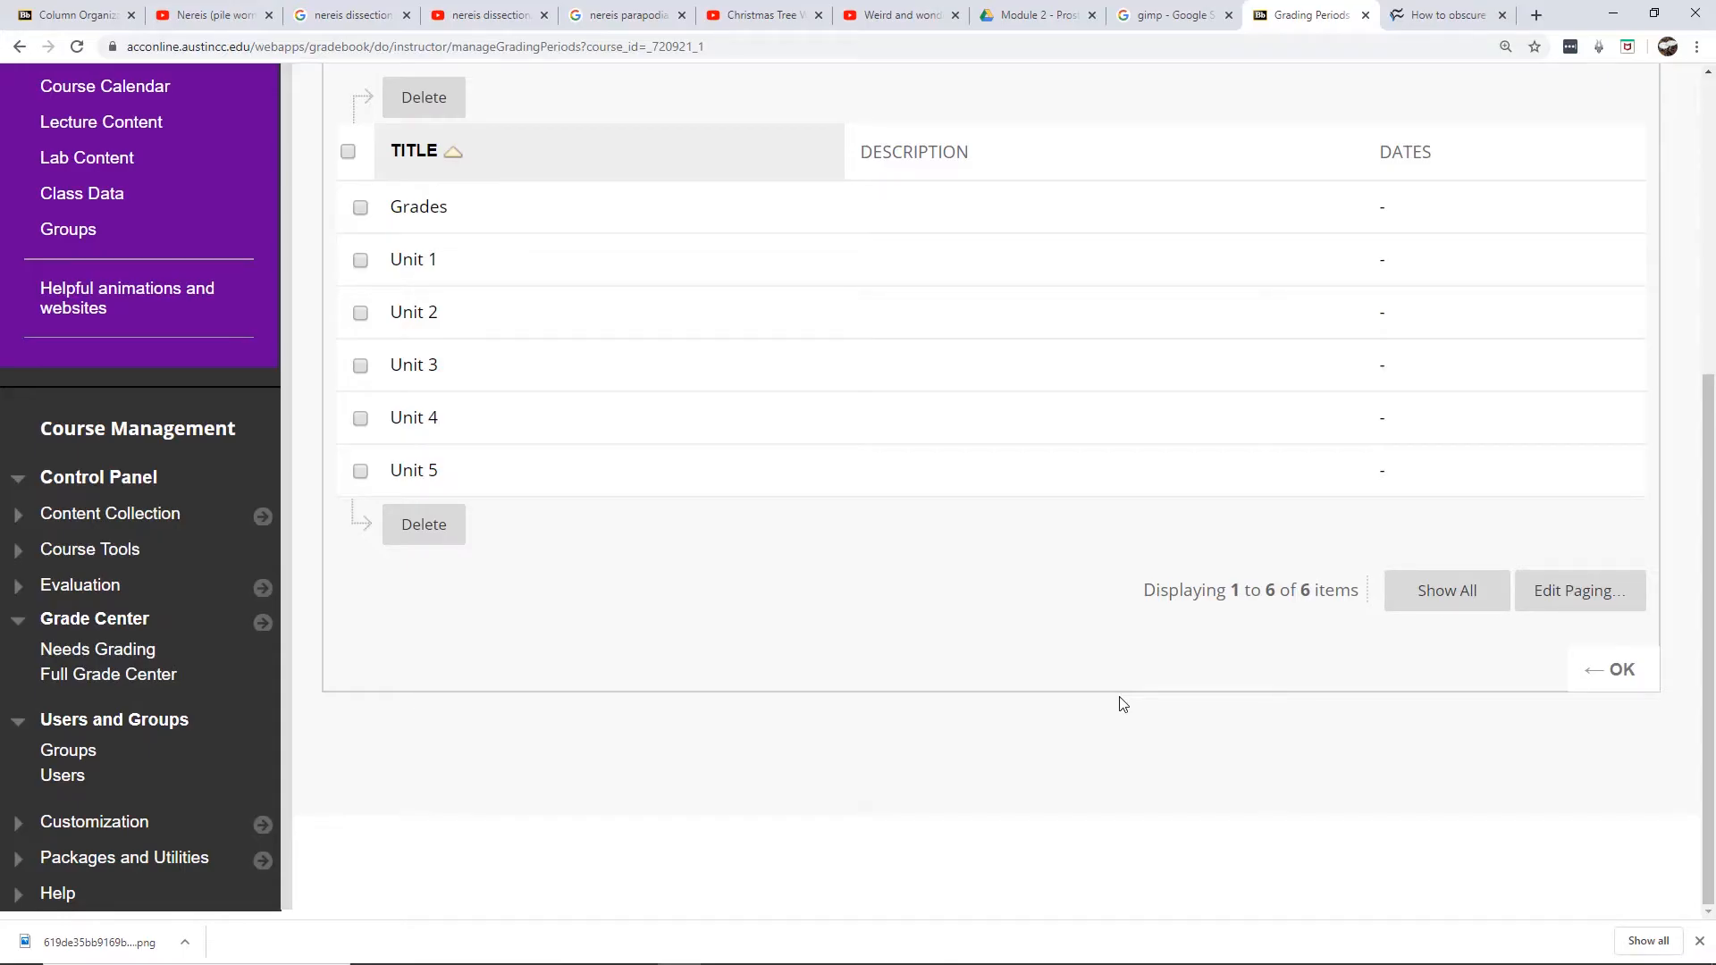
- Review the list of grading periods and return to the Full Grade Center
scroll(1123, 705, up, 5)
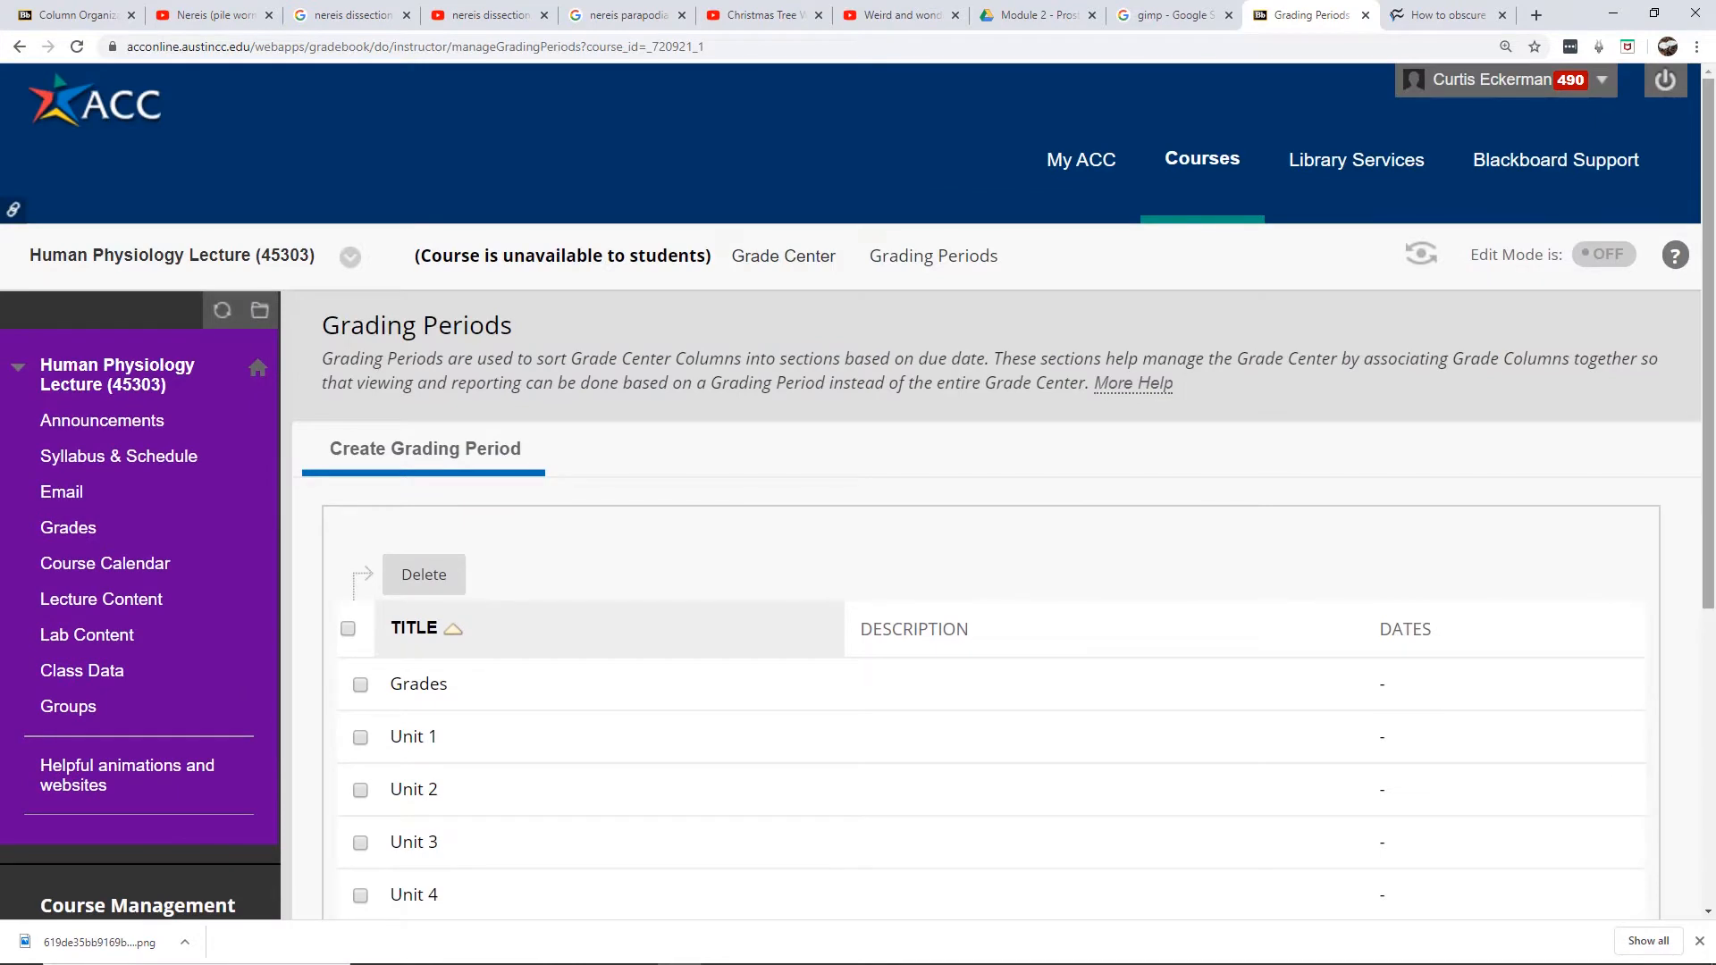
scroll(1701, 522, down, 3)
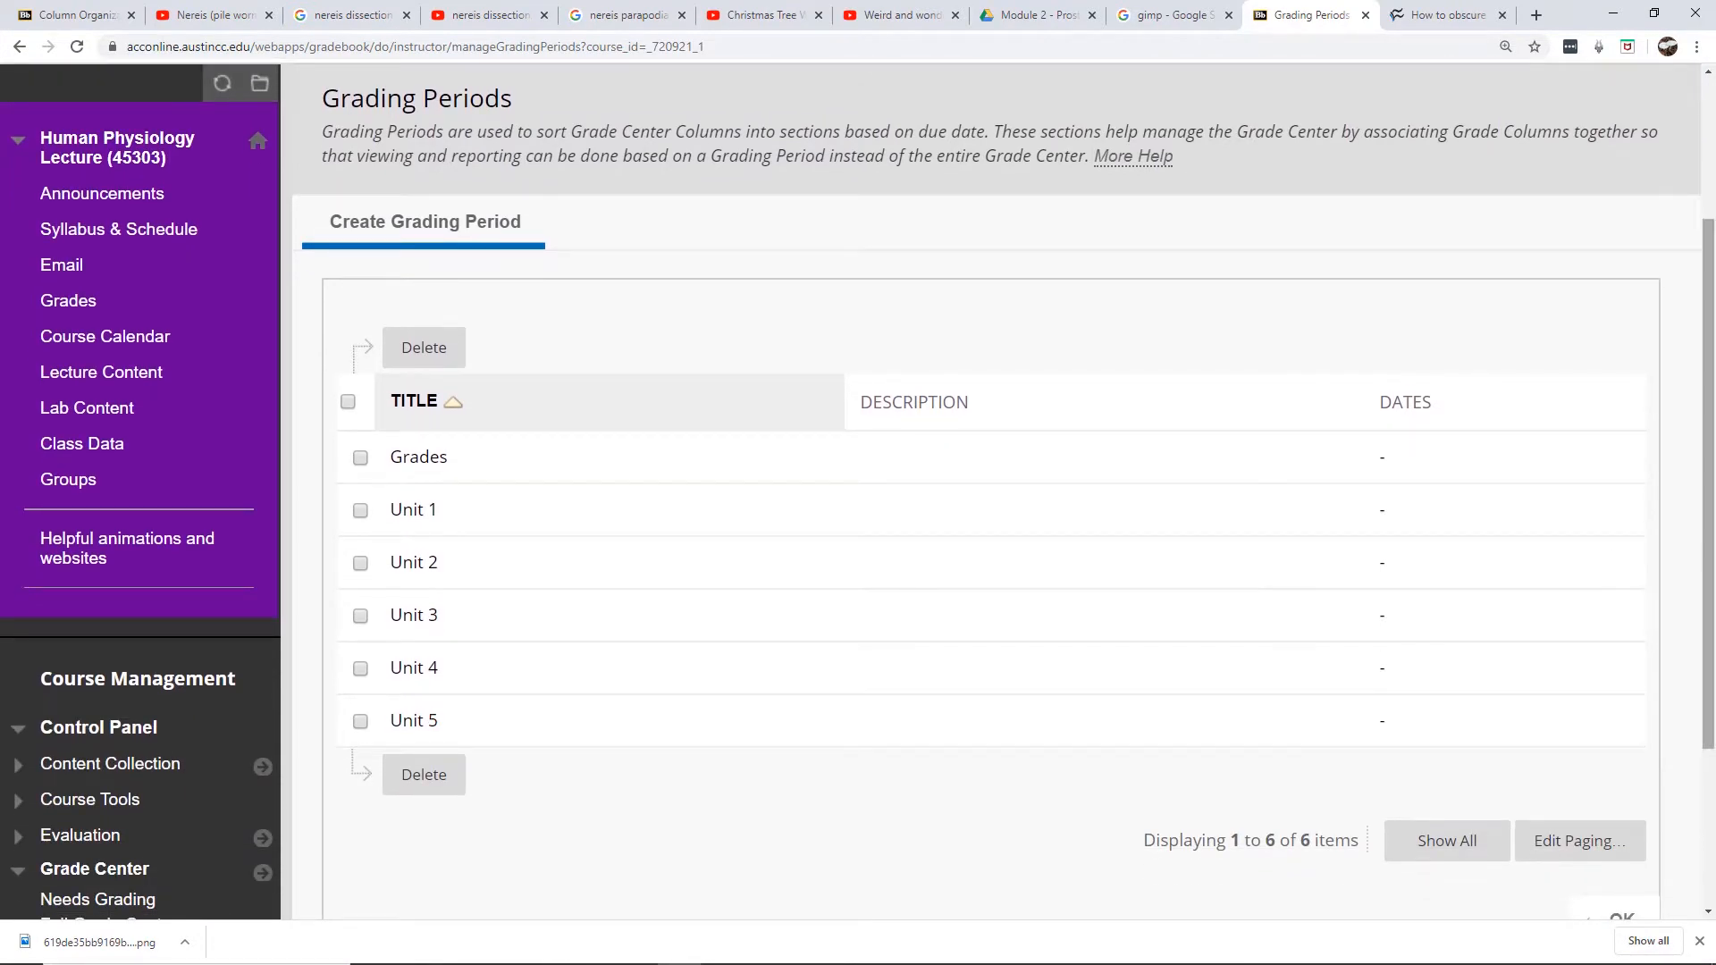
drag(1711, 436, 1714, 483)
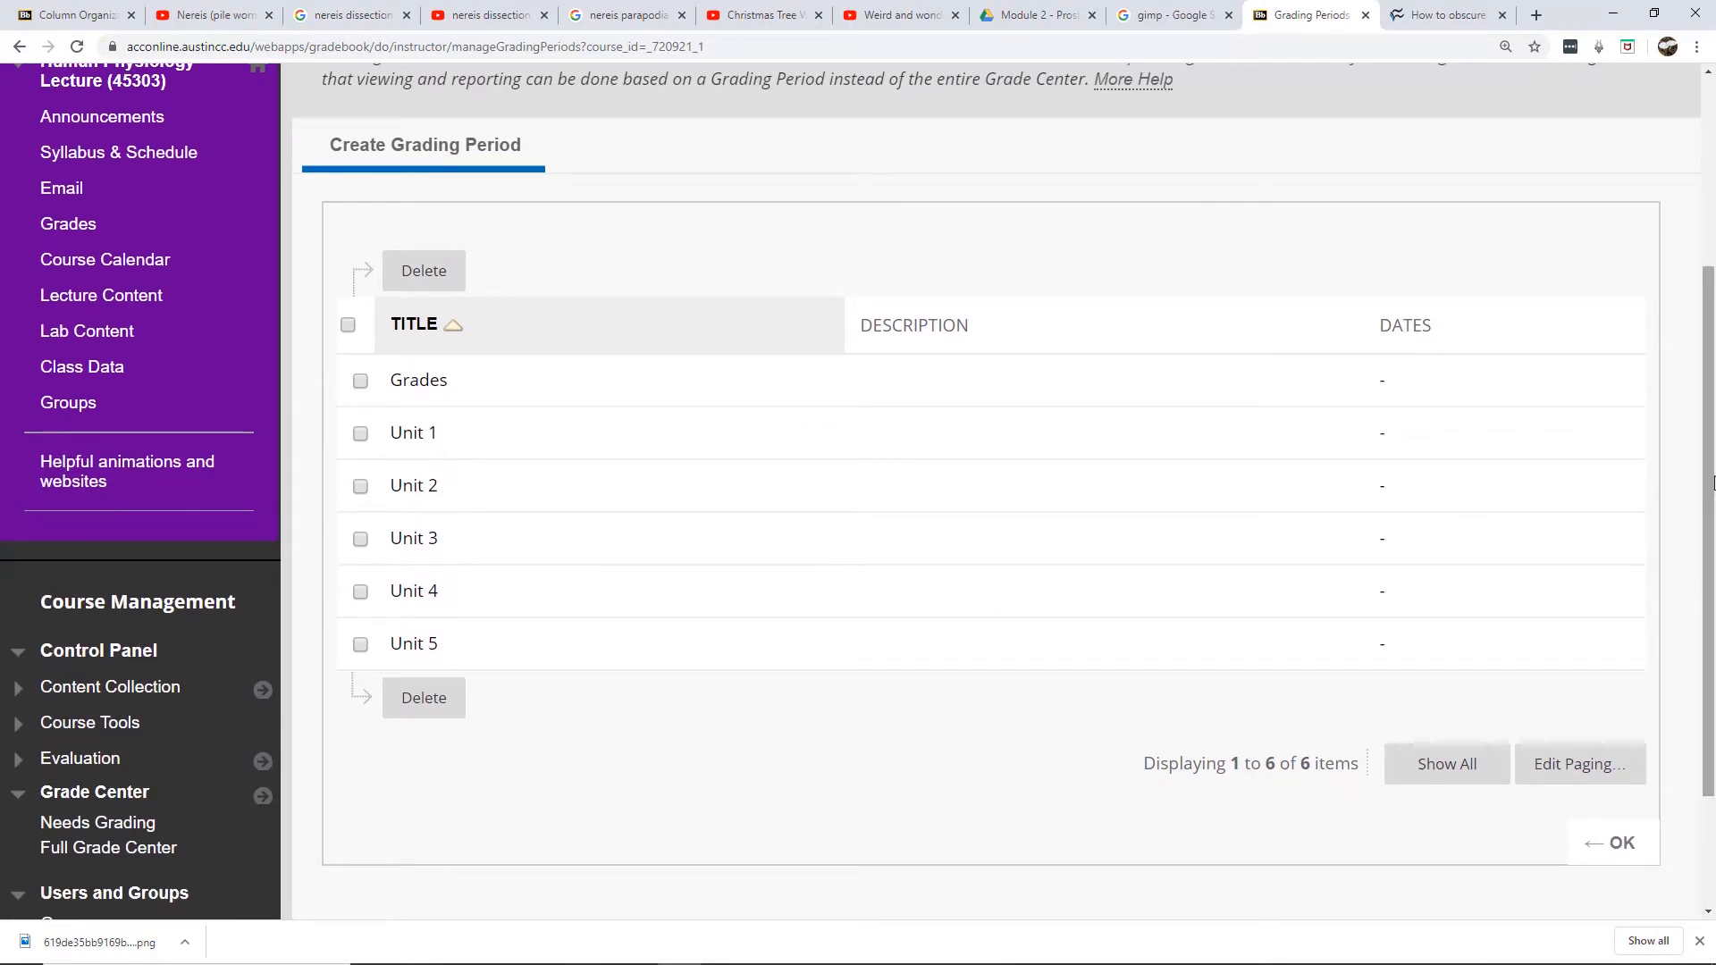
click(1622, 844)
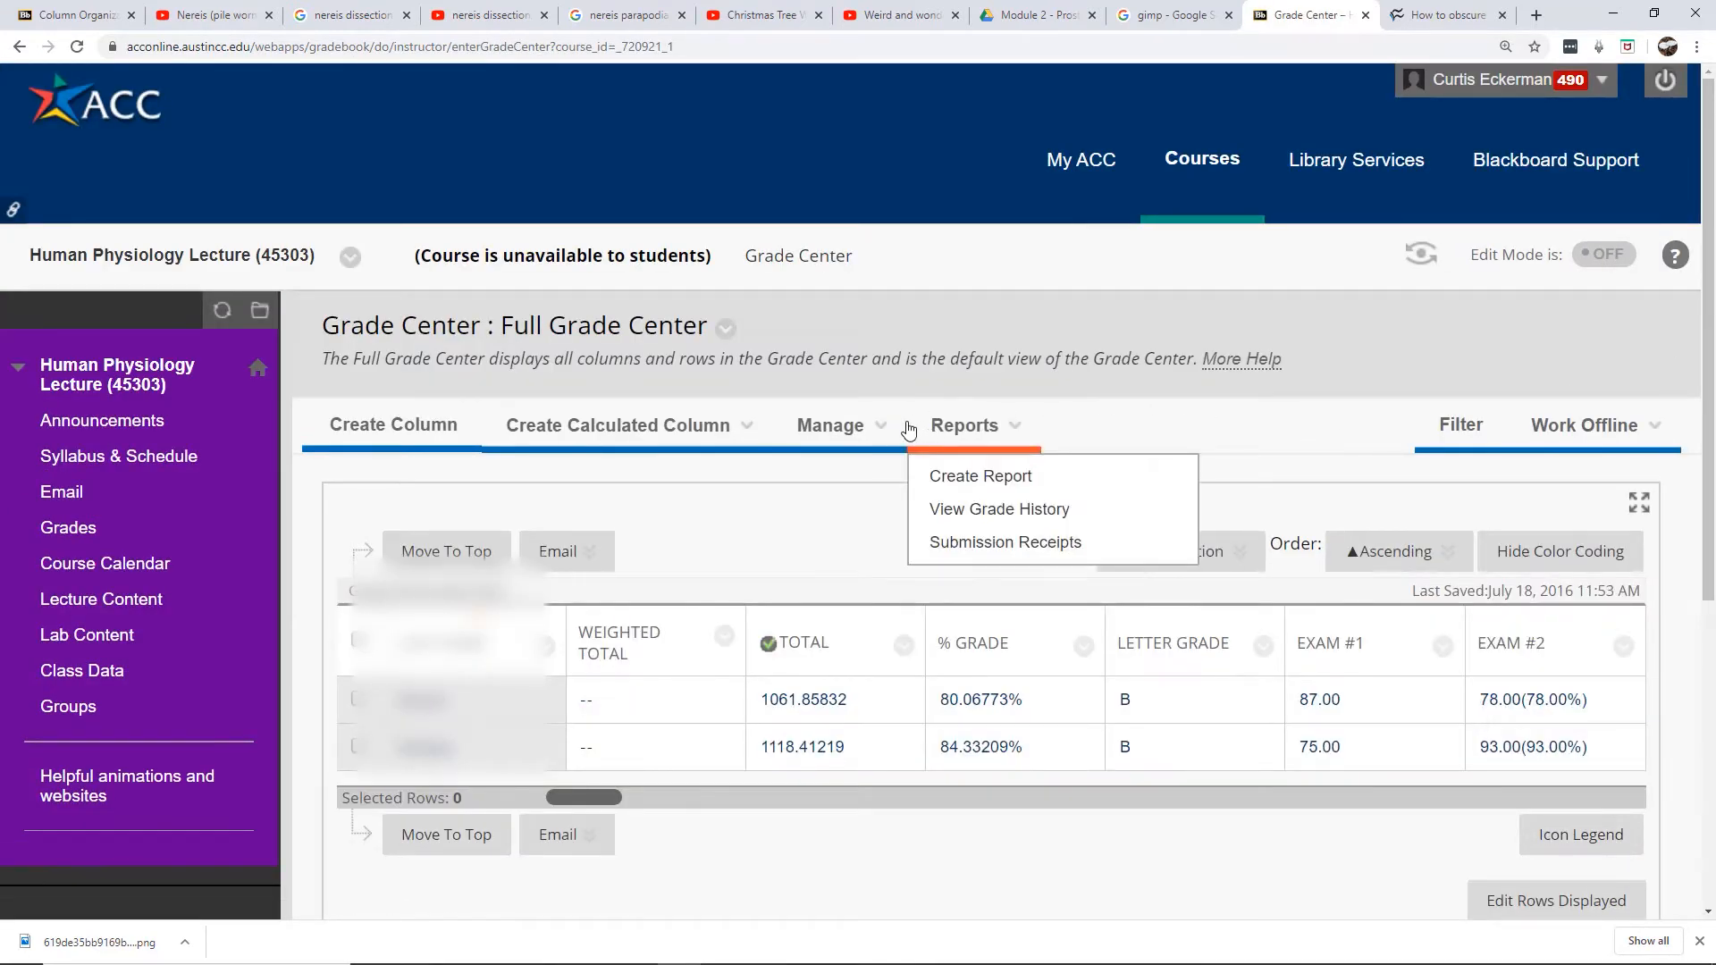
- In Column Organization, move the Grades grading period up ahead of all the Unit grading periods
mouse_move(876, 430)
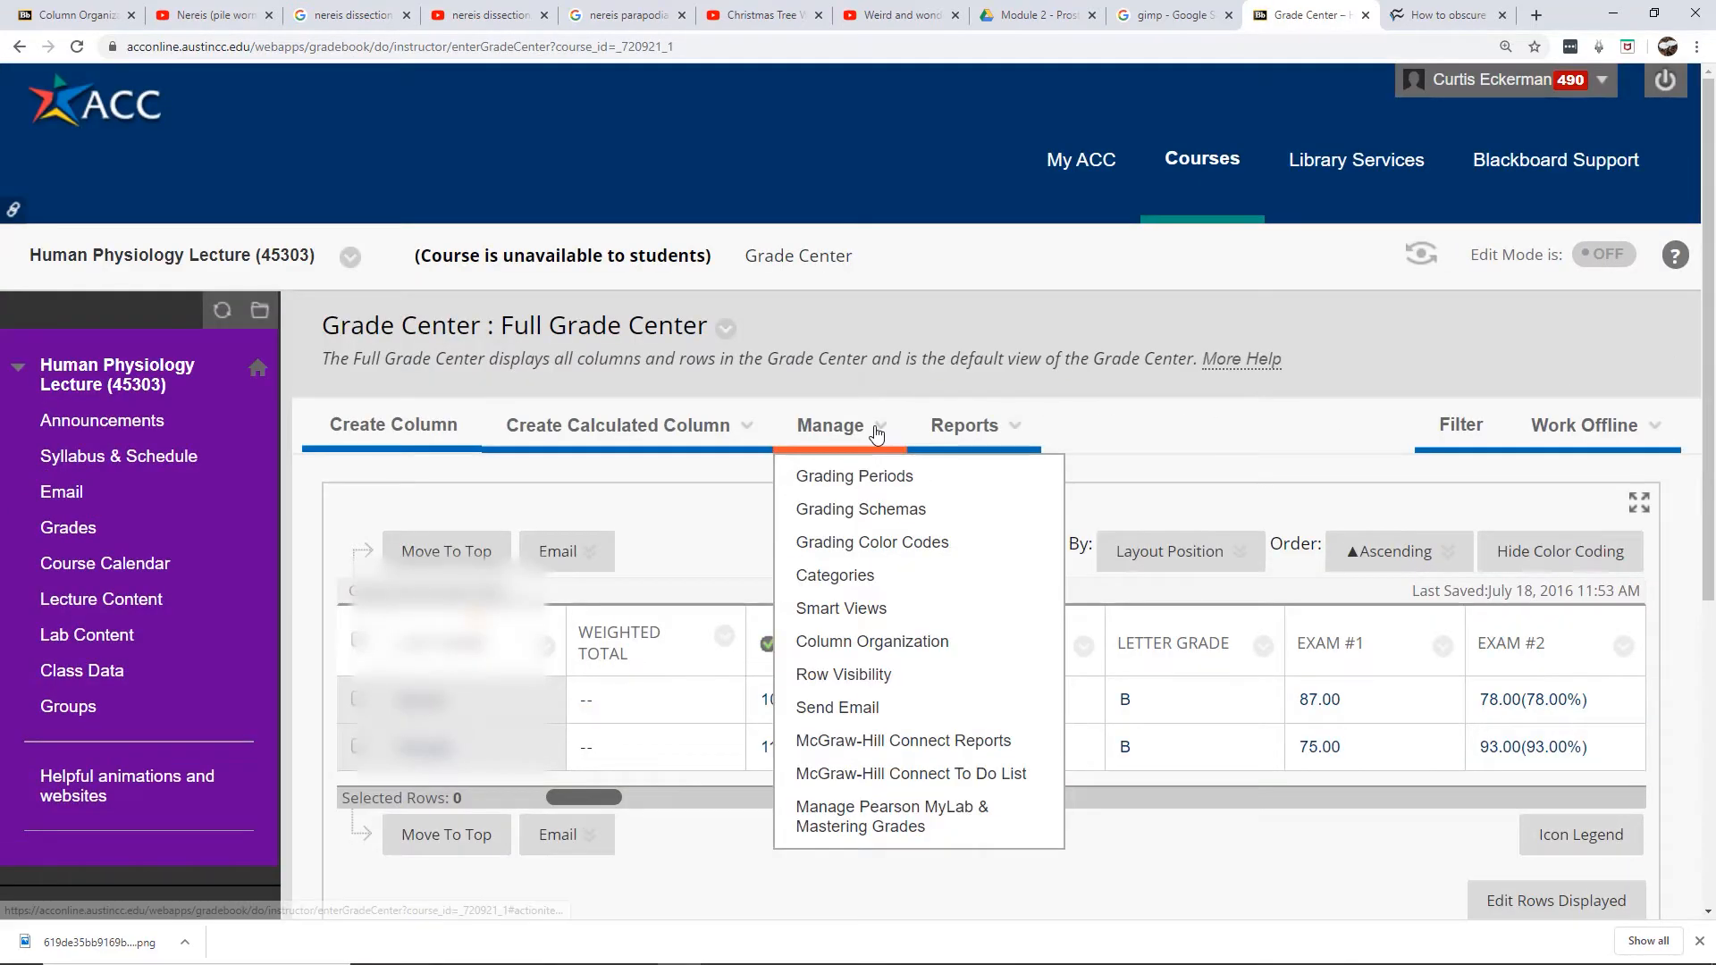
click(941, 650)
drag(1712, 209, 1714, 450)
scroll(1247, 445, down, 4)
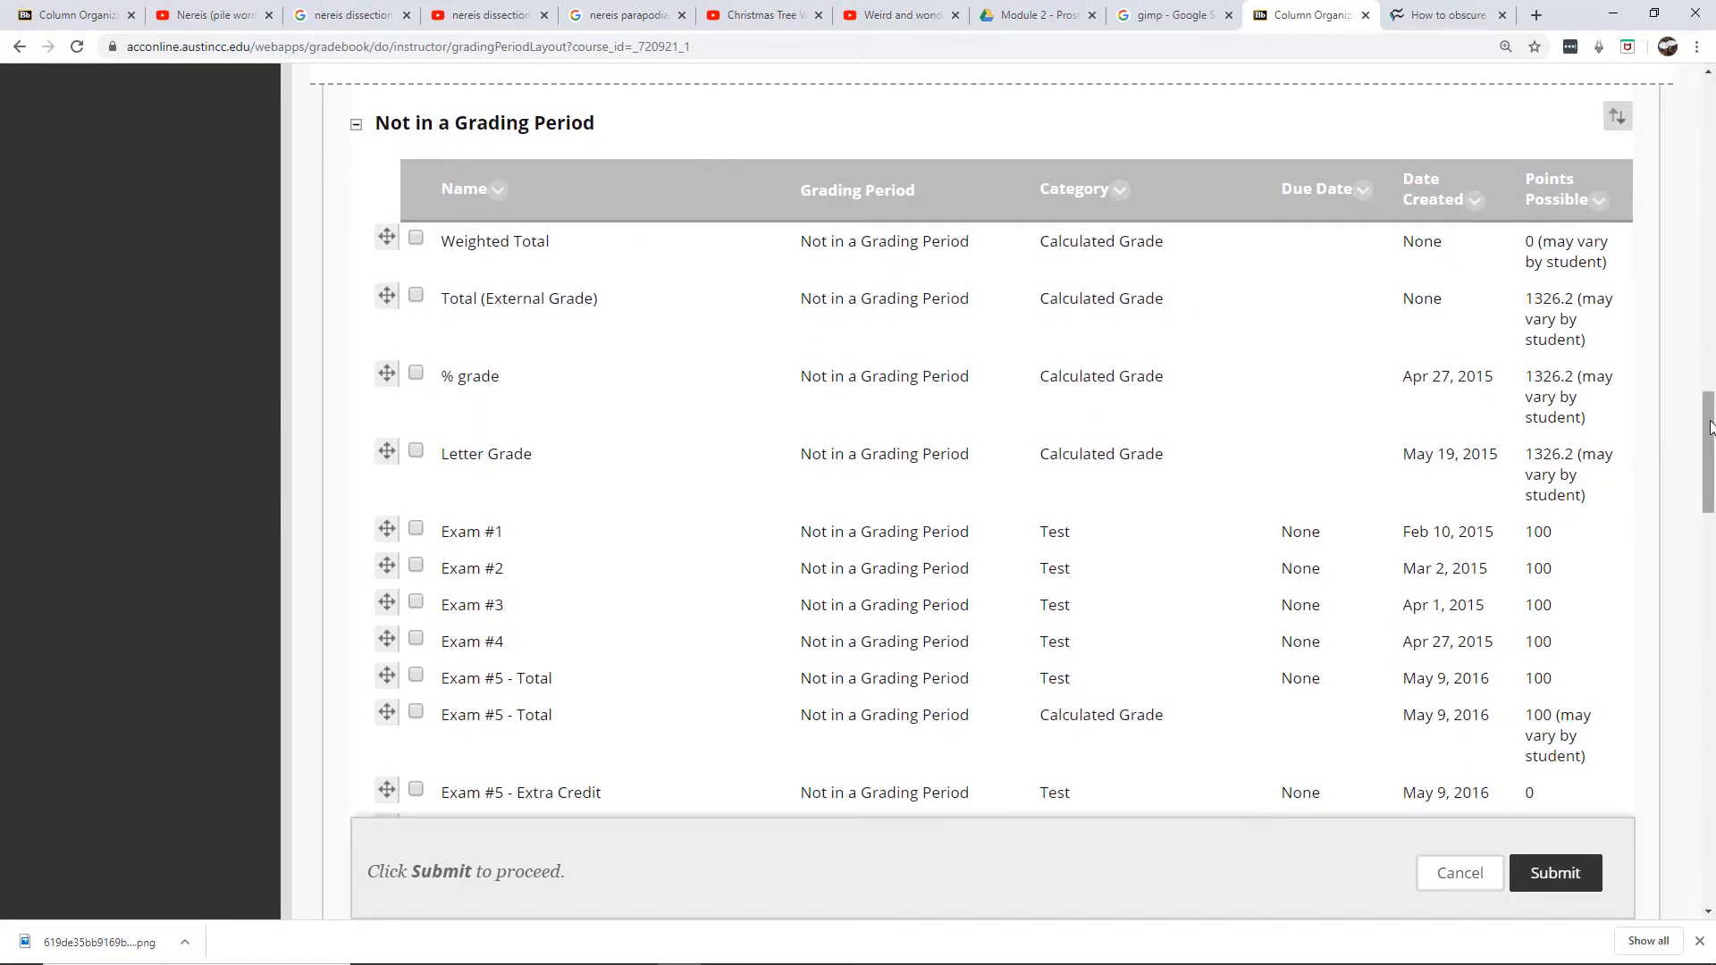
drag(1711, 428, 1714, 358)
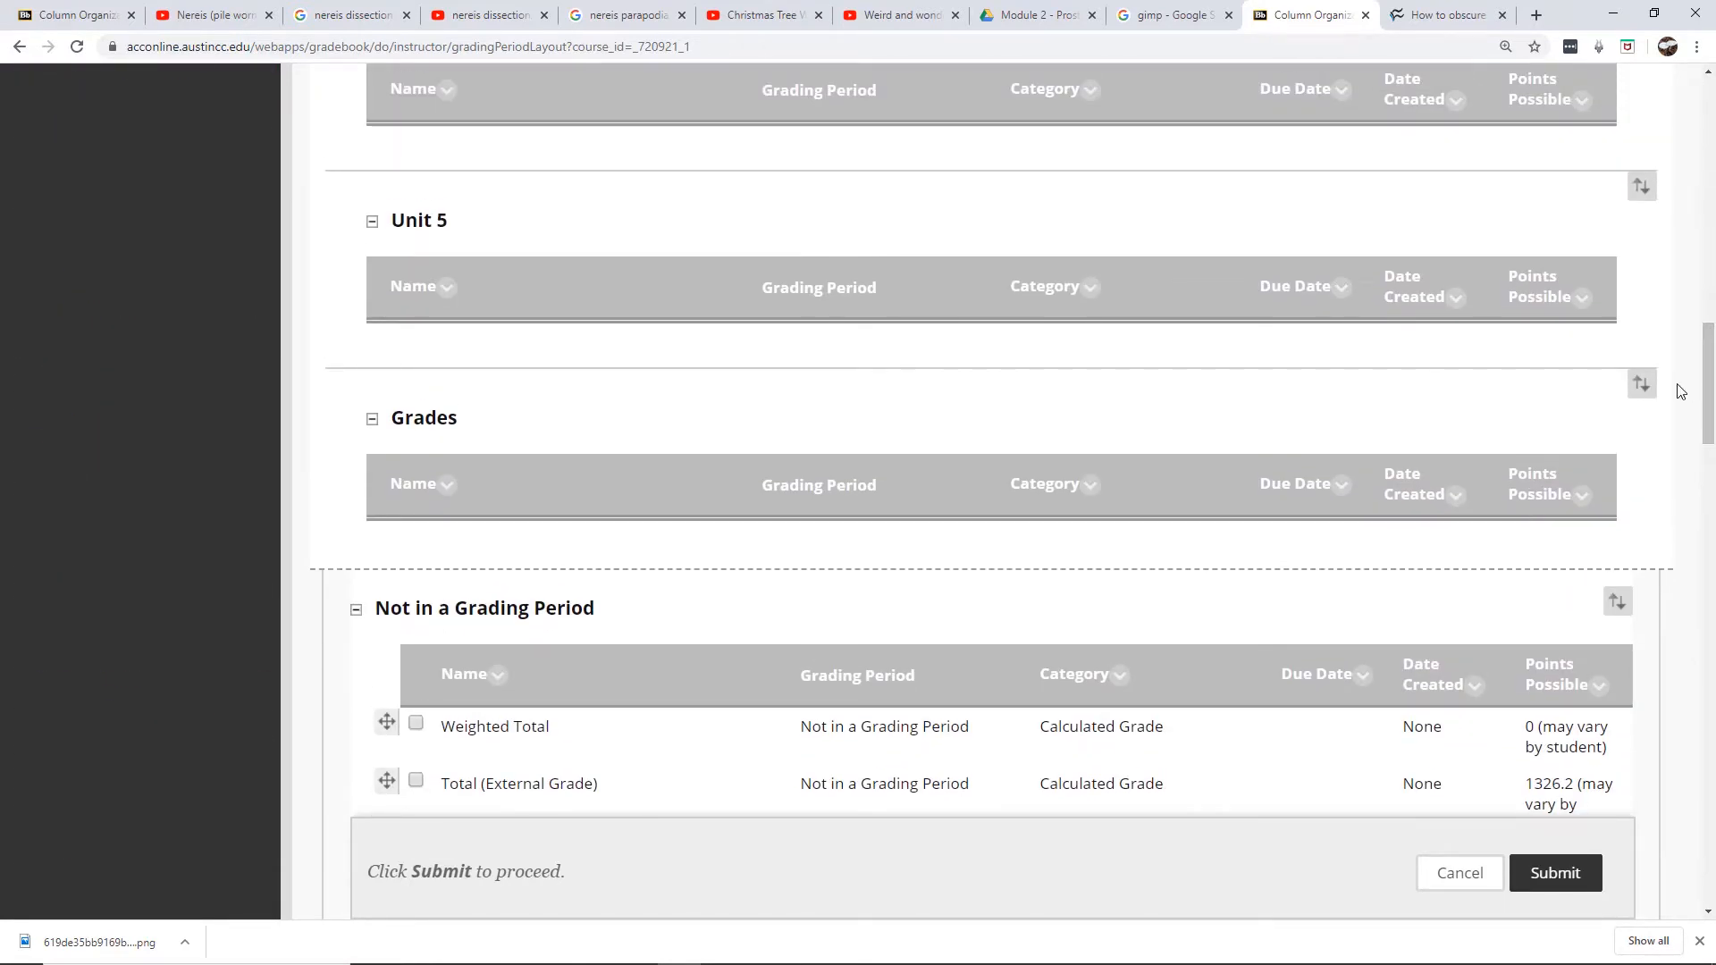
drag(1640, 386, 1658, 125)
scroll(1712, 380, up, 5)
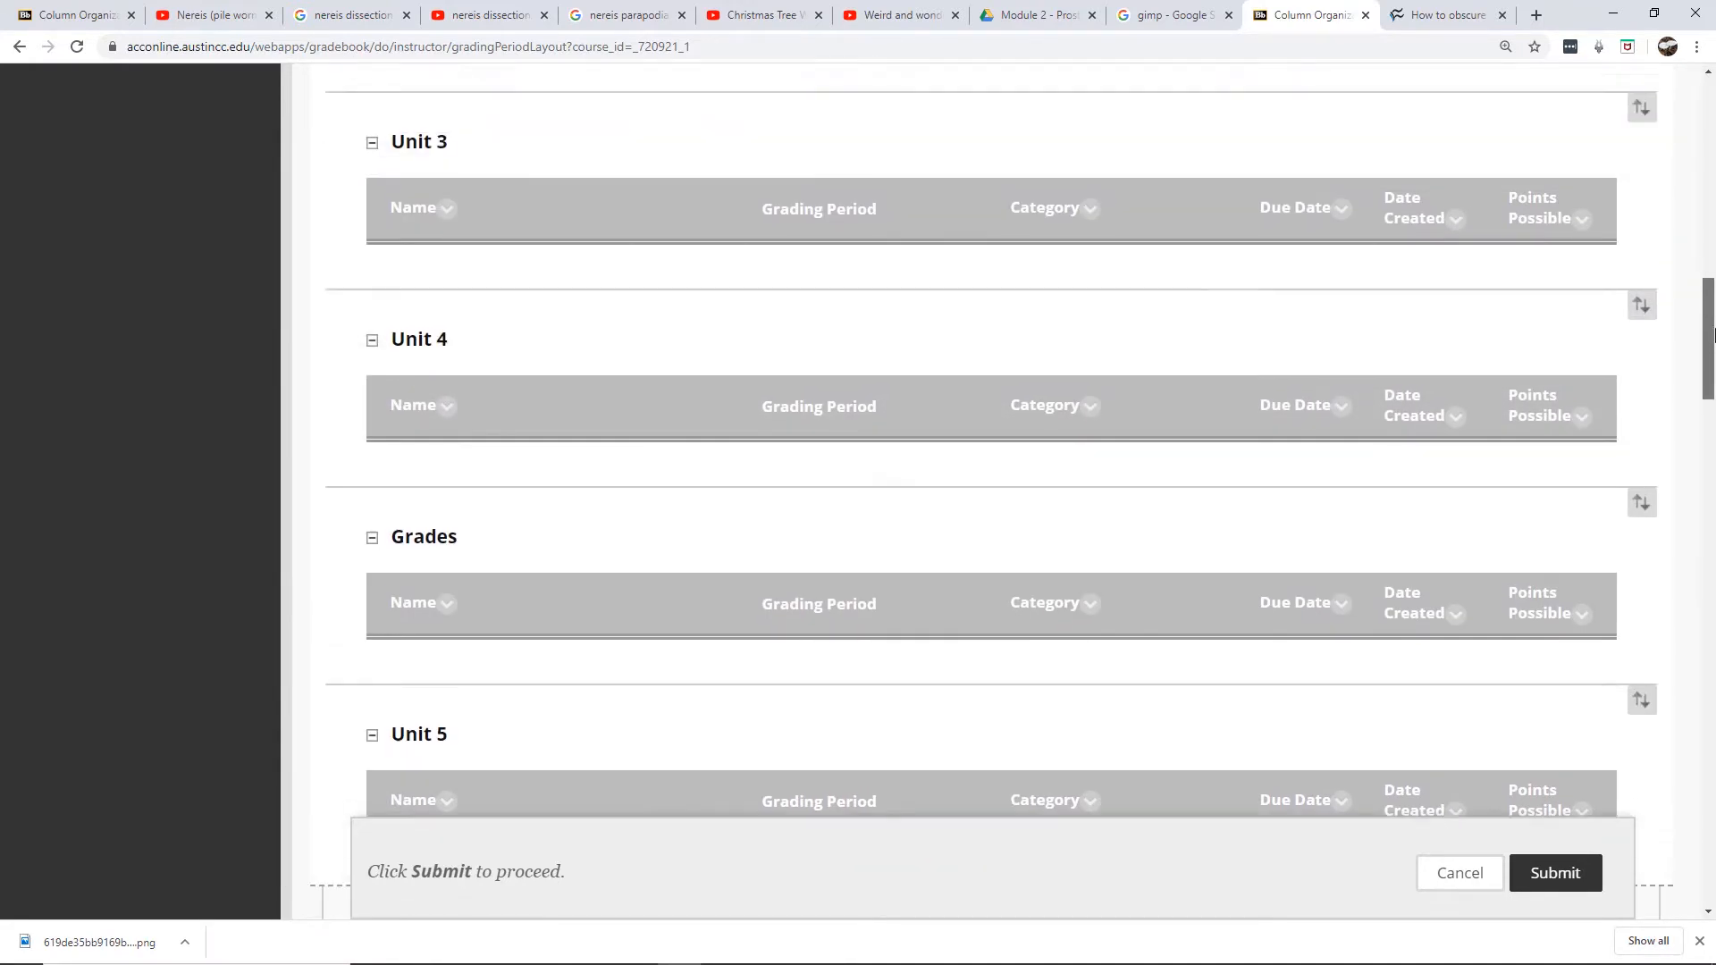
drag(1641, 678, 1621, 89)
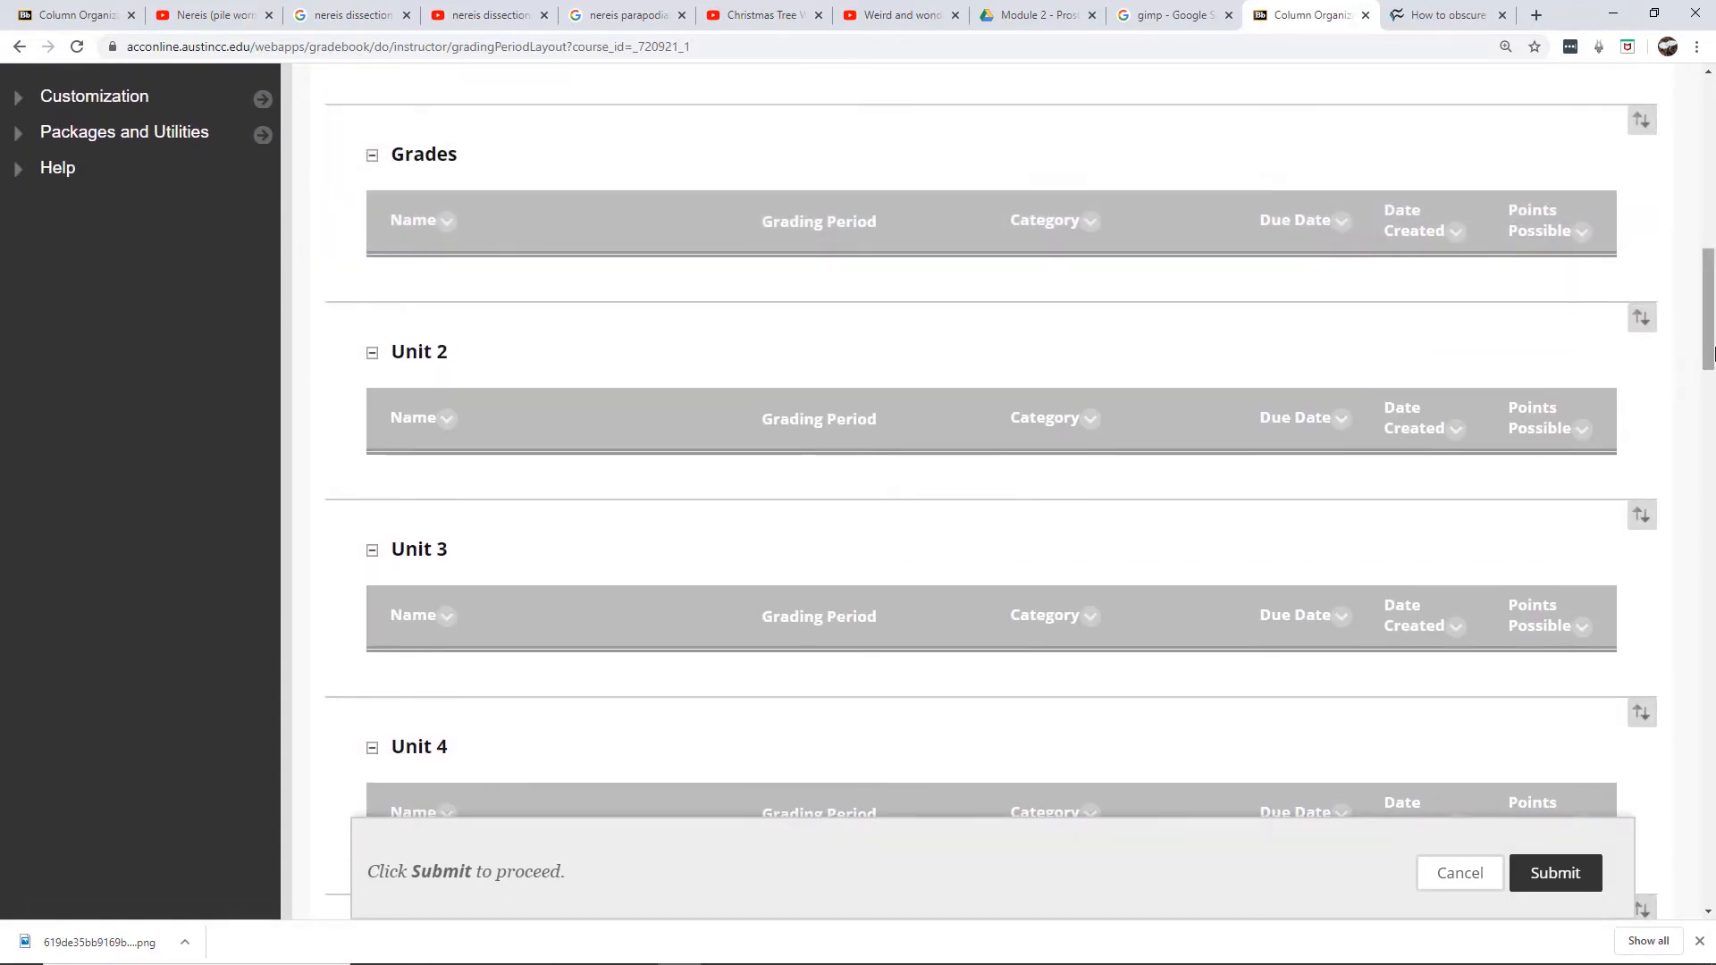
scroll(1707, 382, up, 4)
drag(1653, 559, 1645, 362)
- Assign the Weighted Total, Total (External Grade), % grade and Letter Grade columns to the Grades grading period
drag(1712, 261, 1695, 448)
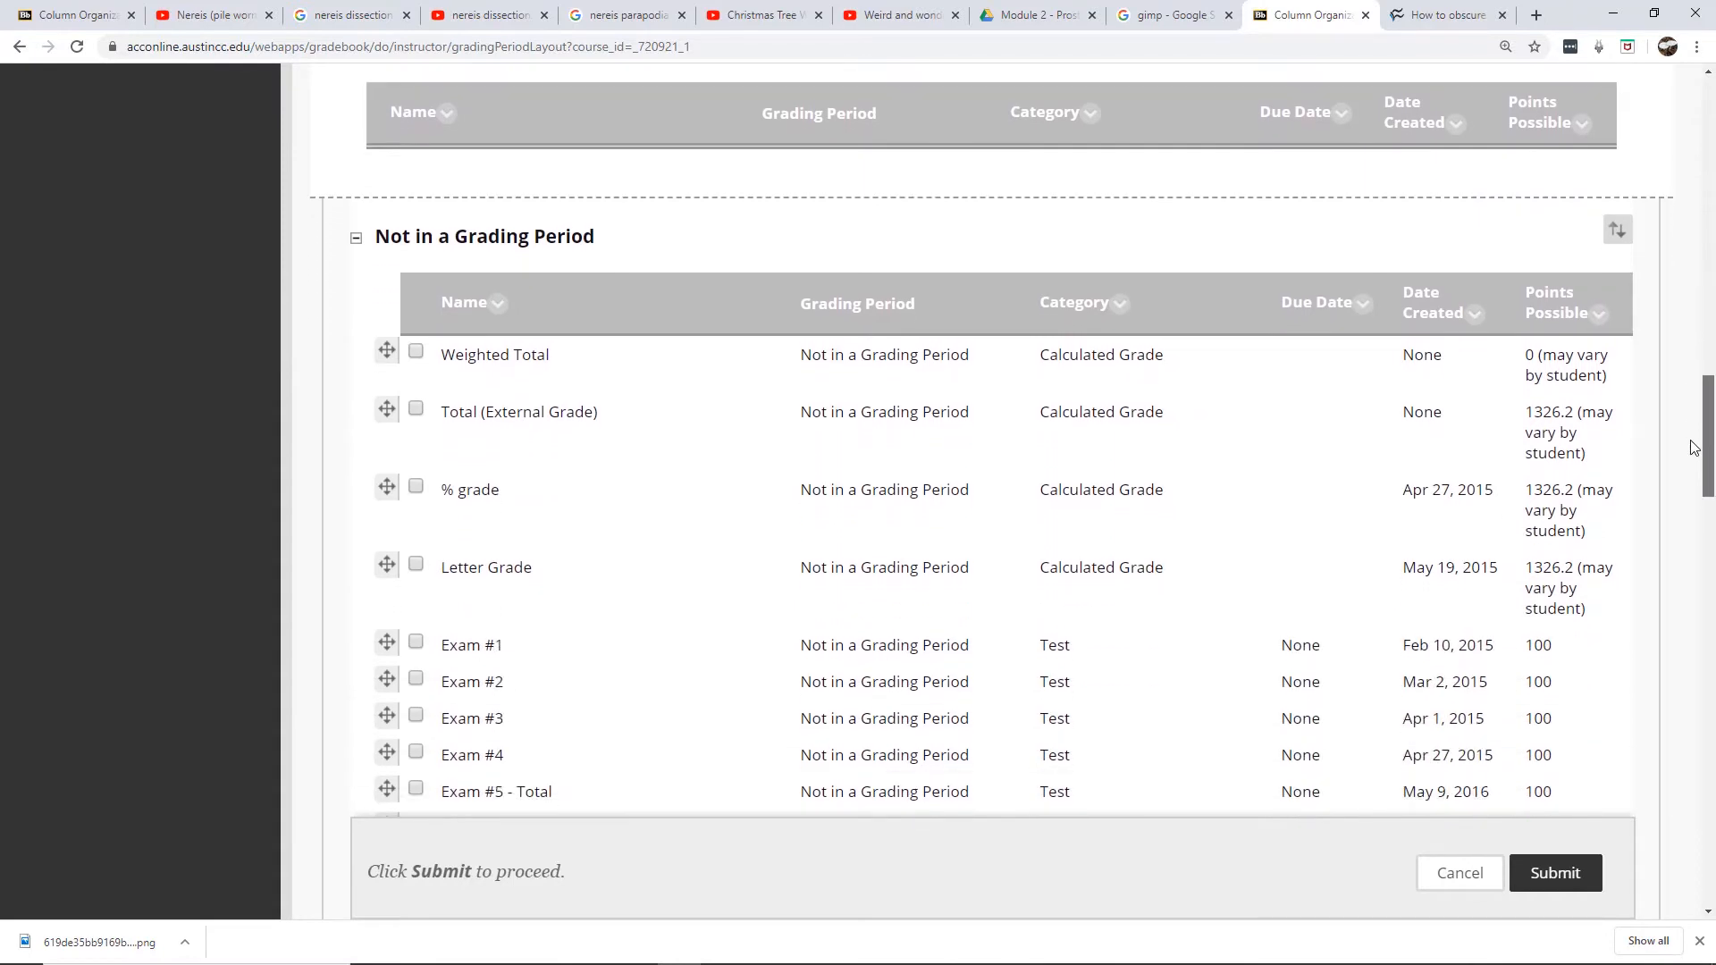
click(416, 351)
click(416, 411)
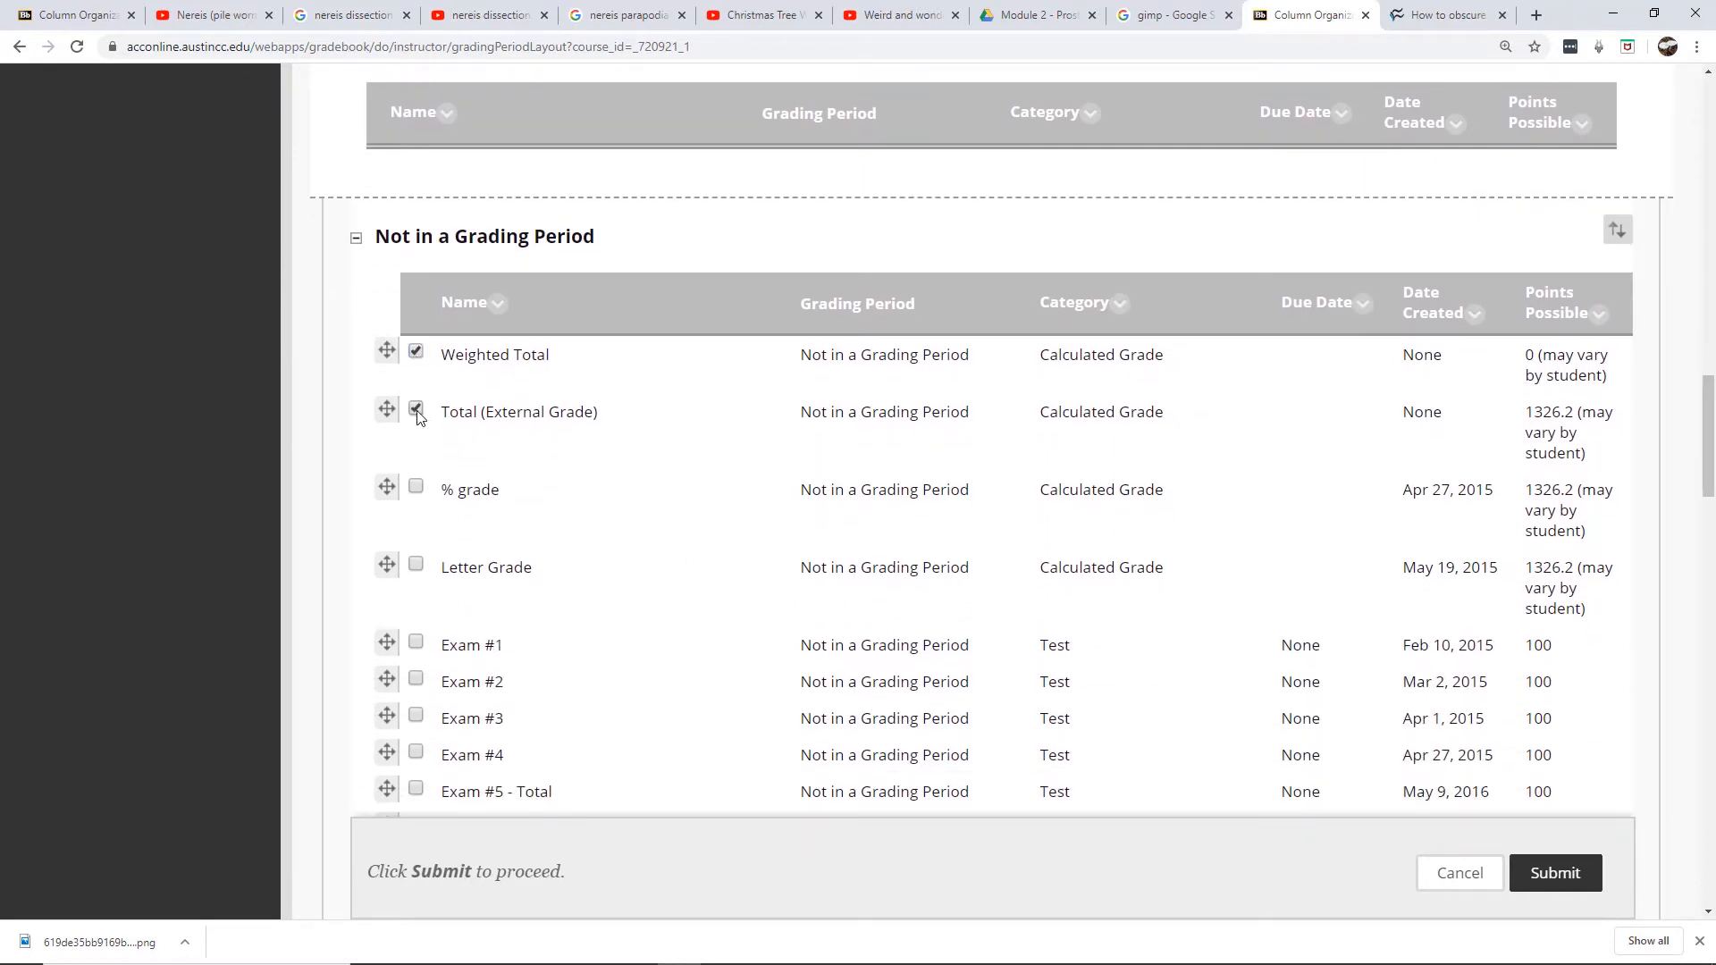
click(416, 488)
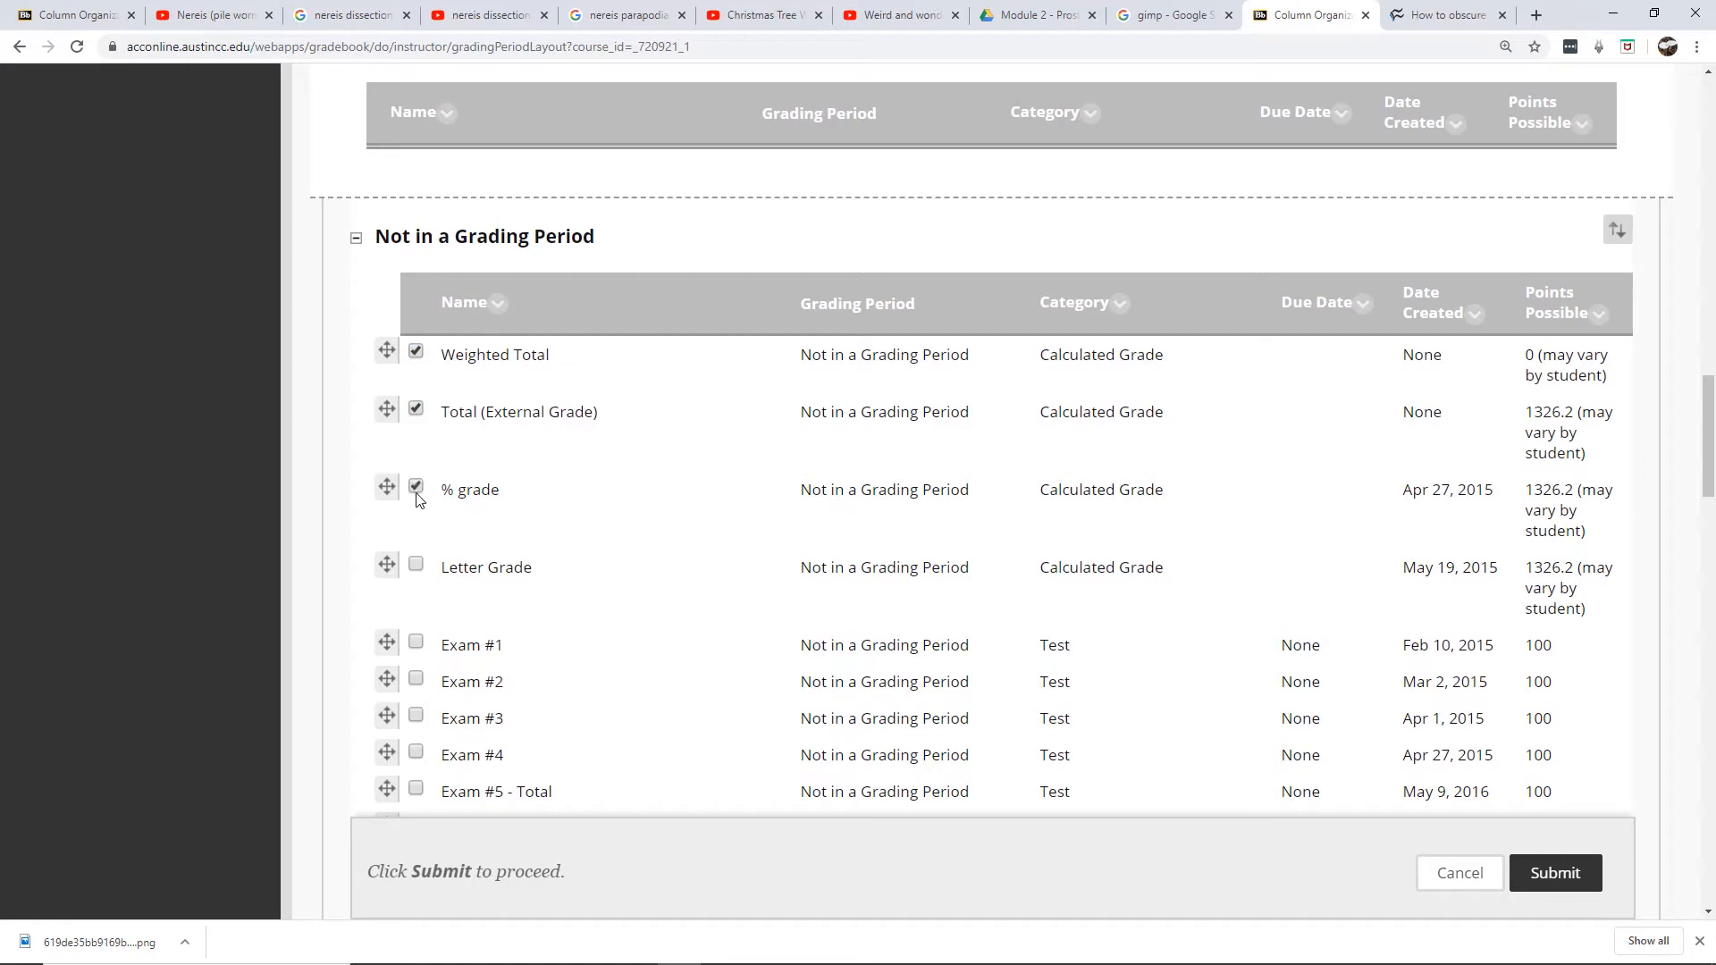
click(415, 565)
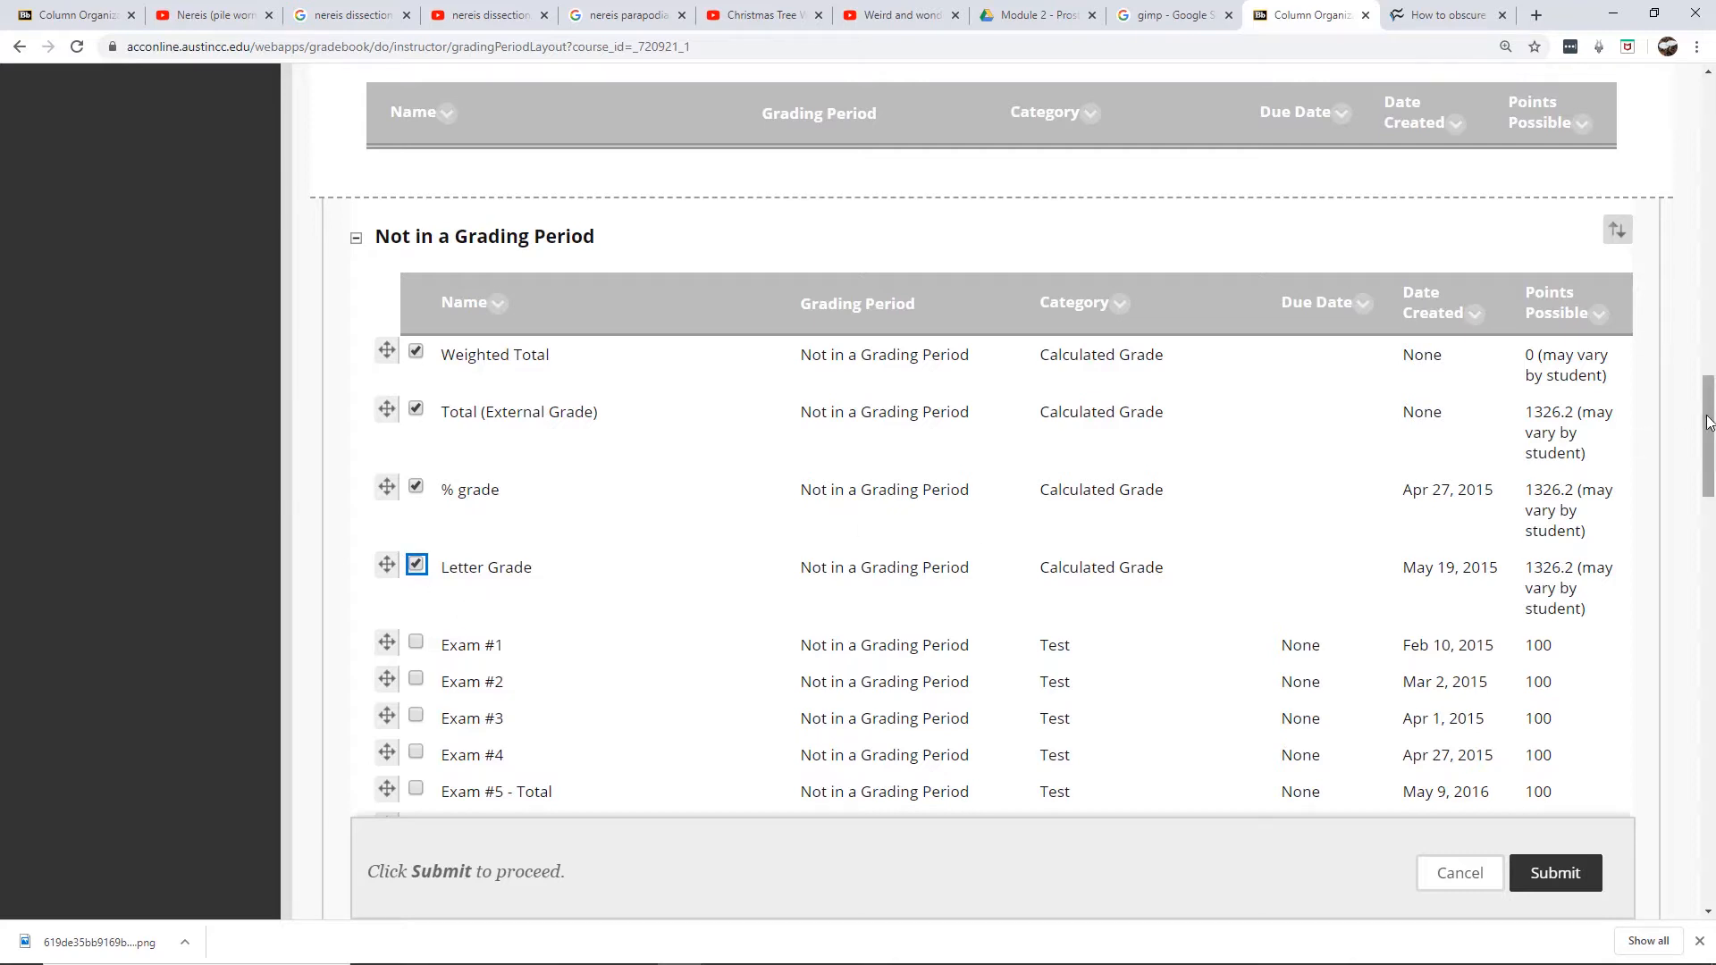
drag(1710, 422, 1710, 849)
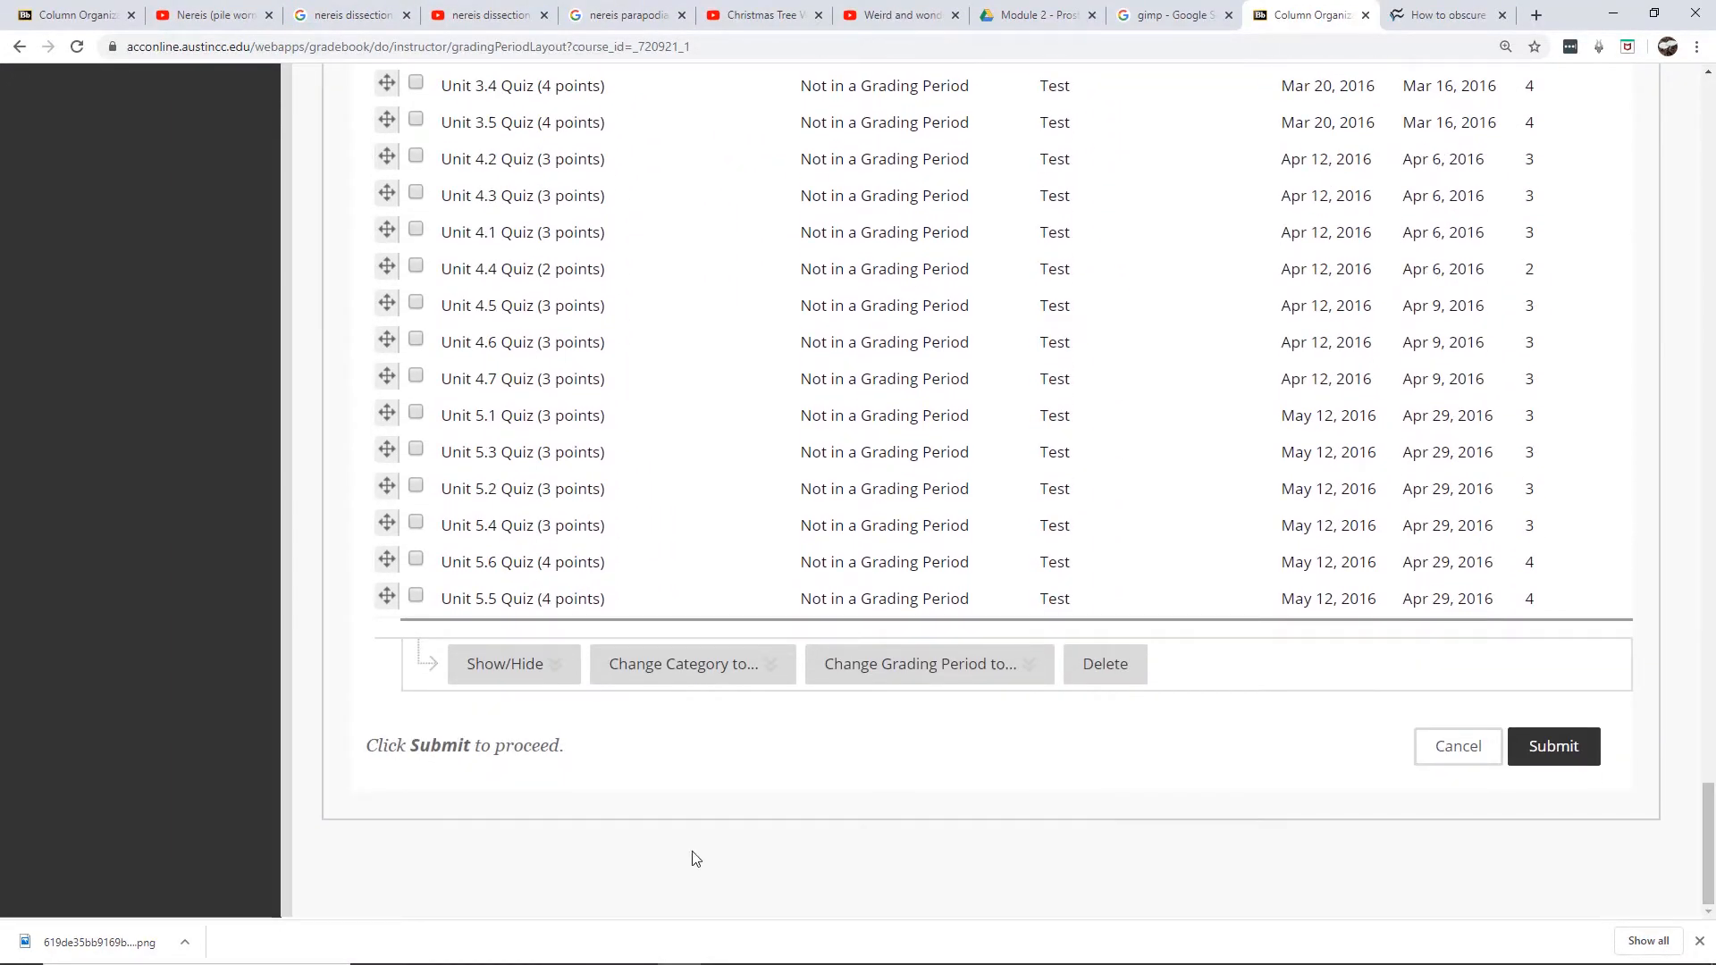
click(712, 681)
click(842, 681)
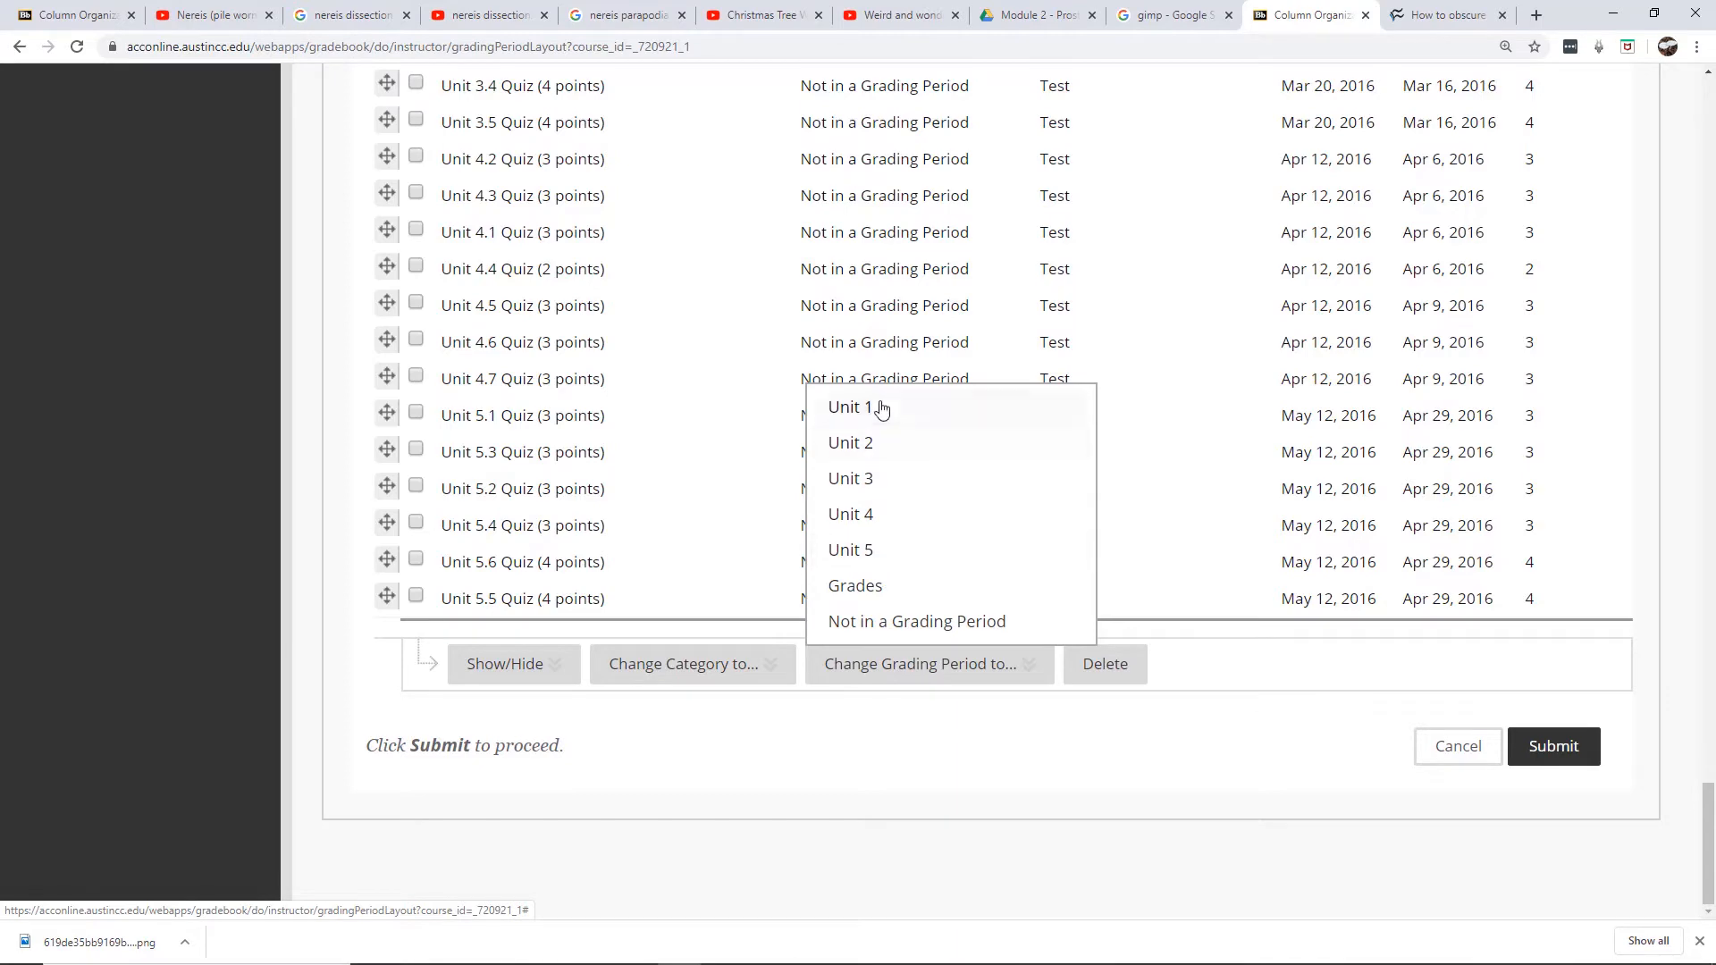
click(859, 595)
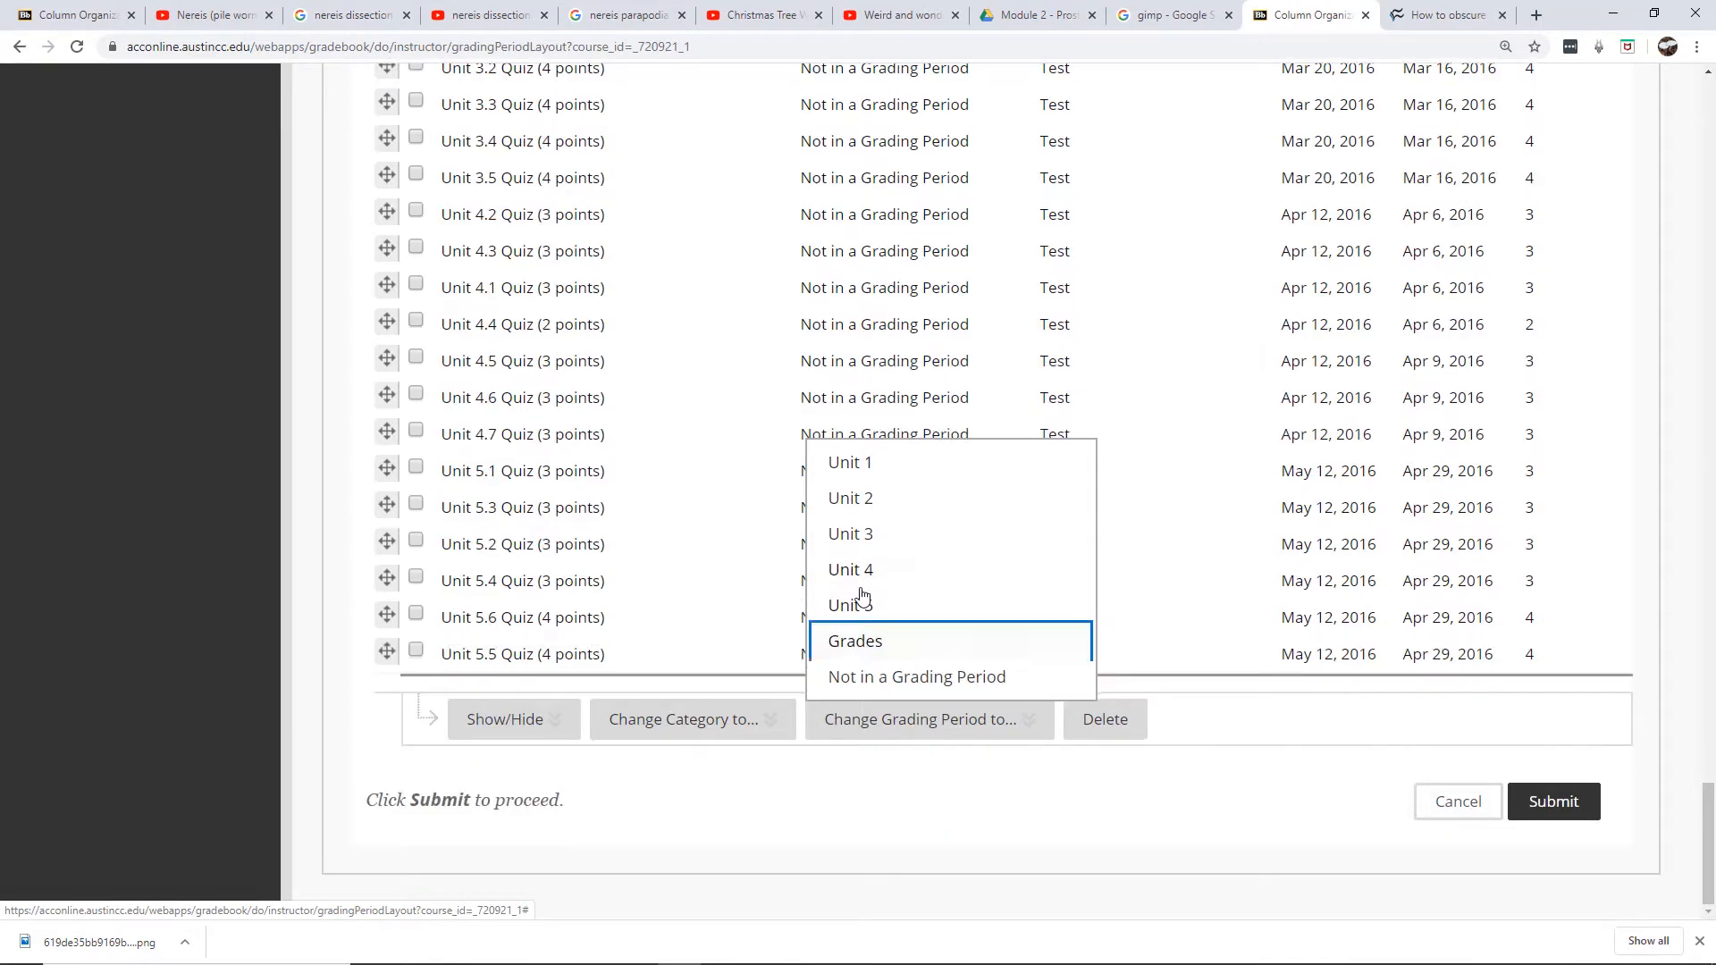
drag(1707, 826, 1688, 266)
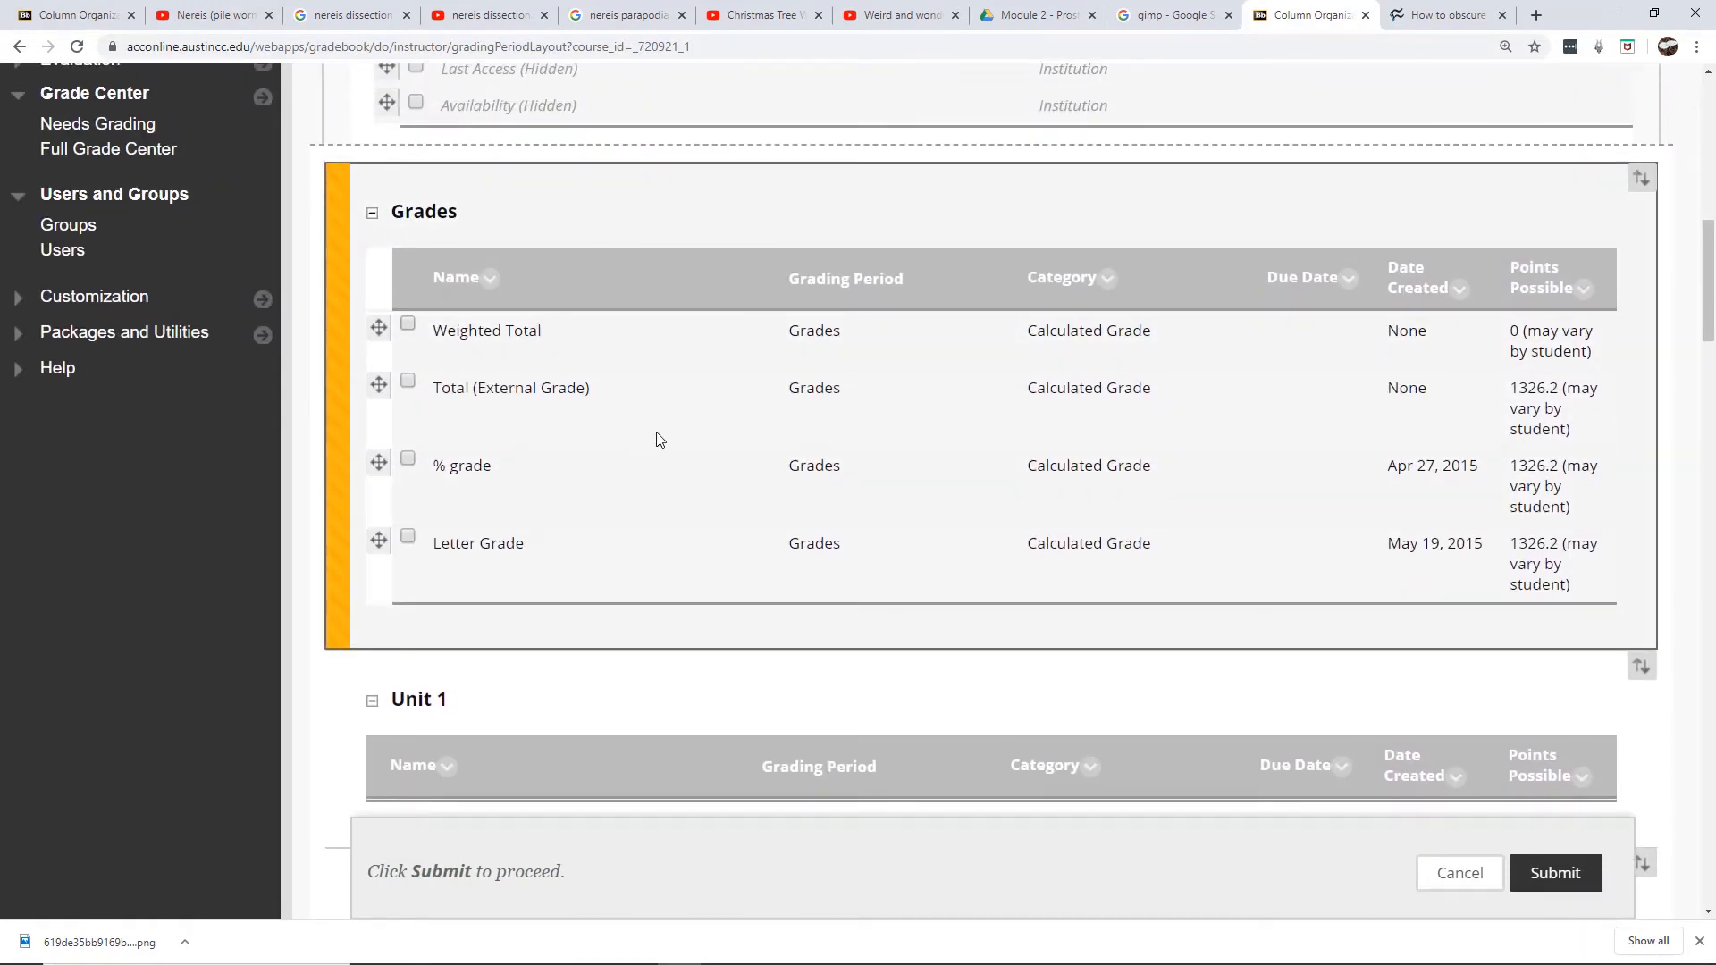
- Assign Exam #1, Lab Quizzes #1–#3, Lab Reports #1–#3, Prelab 2 and 3 reports, and Video Quizzes 1.1–1.5 to the Unit 1 grading period
drag(1710, 253, 1701, 467)
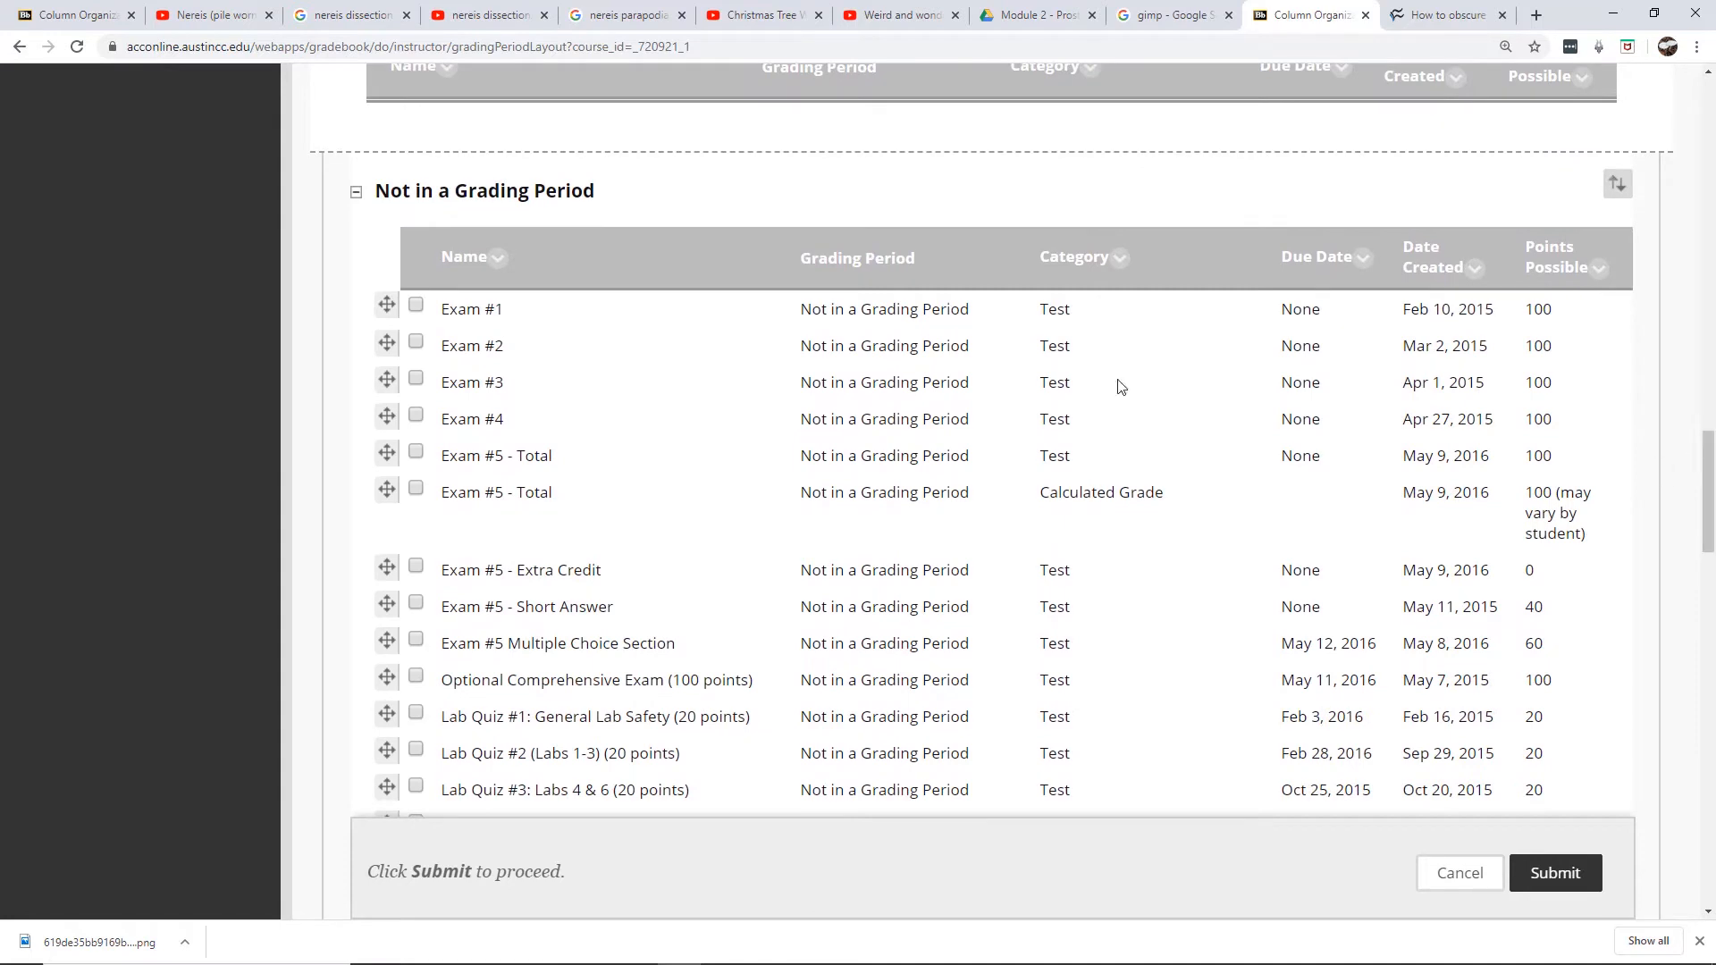
click(416, 307)
drag(1709, 456, 1709, 527)
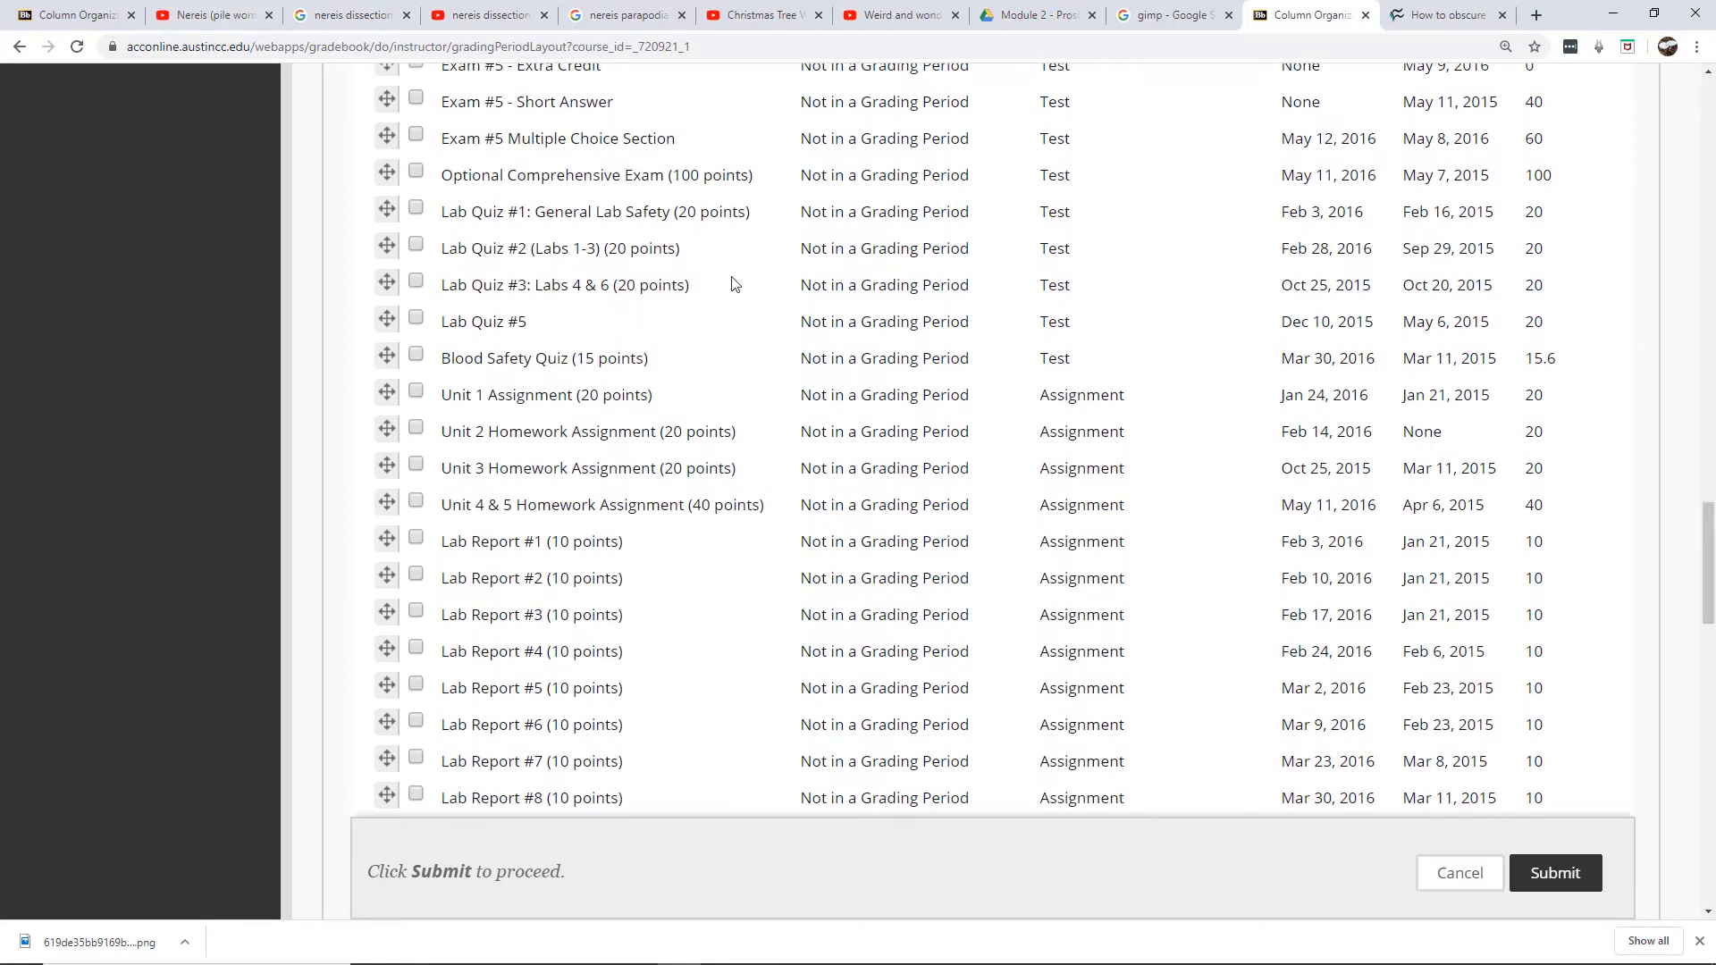
click(415, 208)
click(415, 245)
click(416, 282)
drag(1705, 523, 1709, 562)
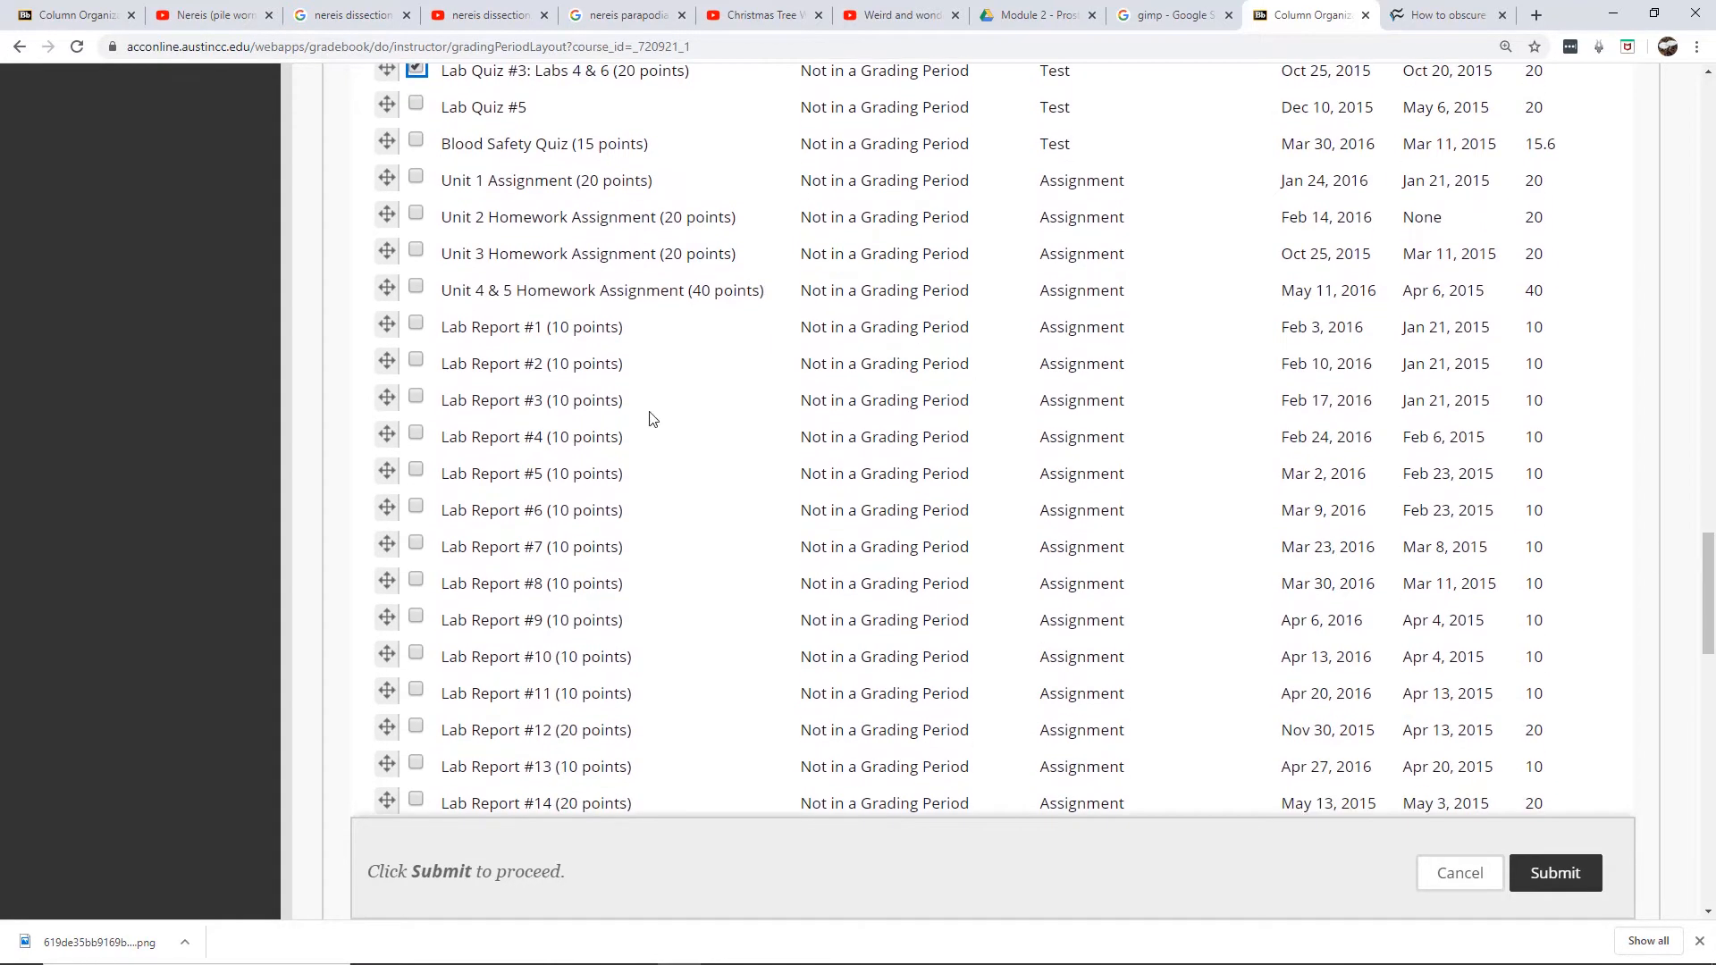
click(416, 322)
click(416, 359)
click(416, 396)
drag(1705, 569, 1703, 654)
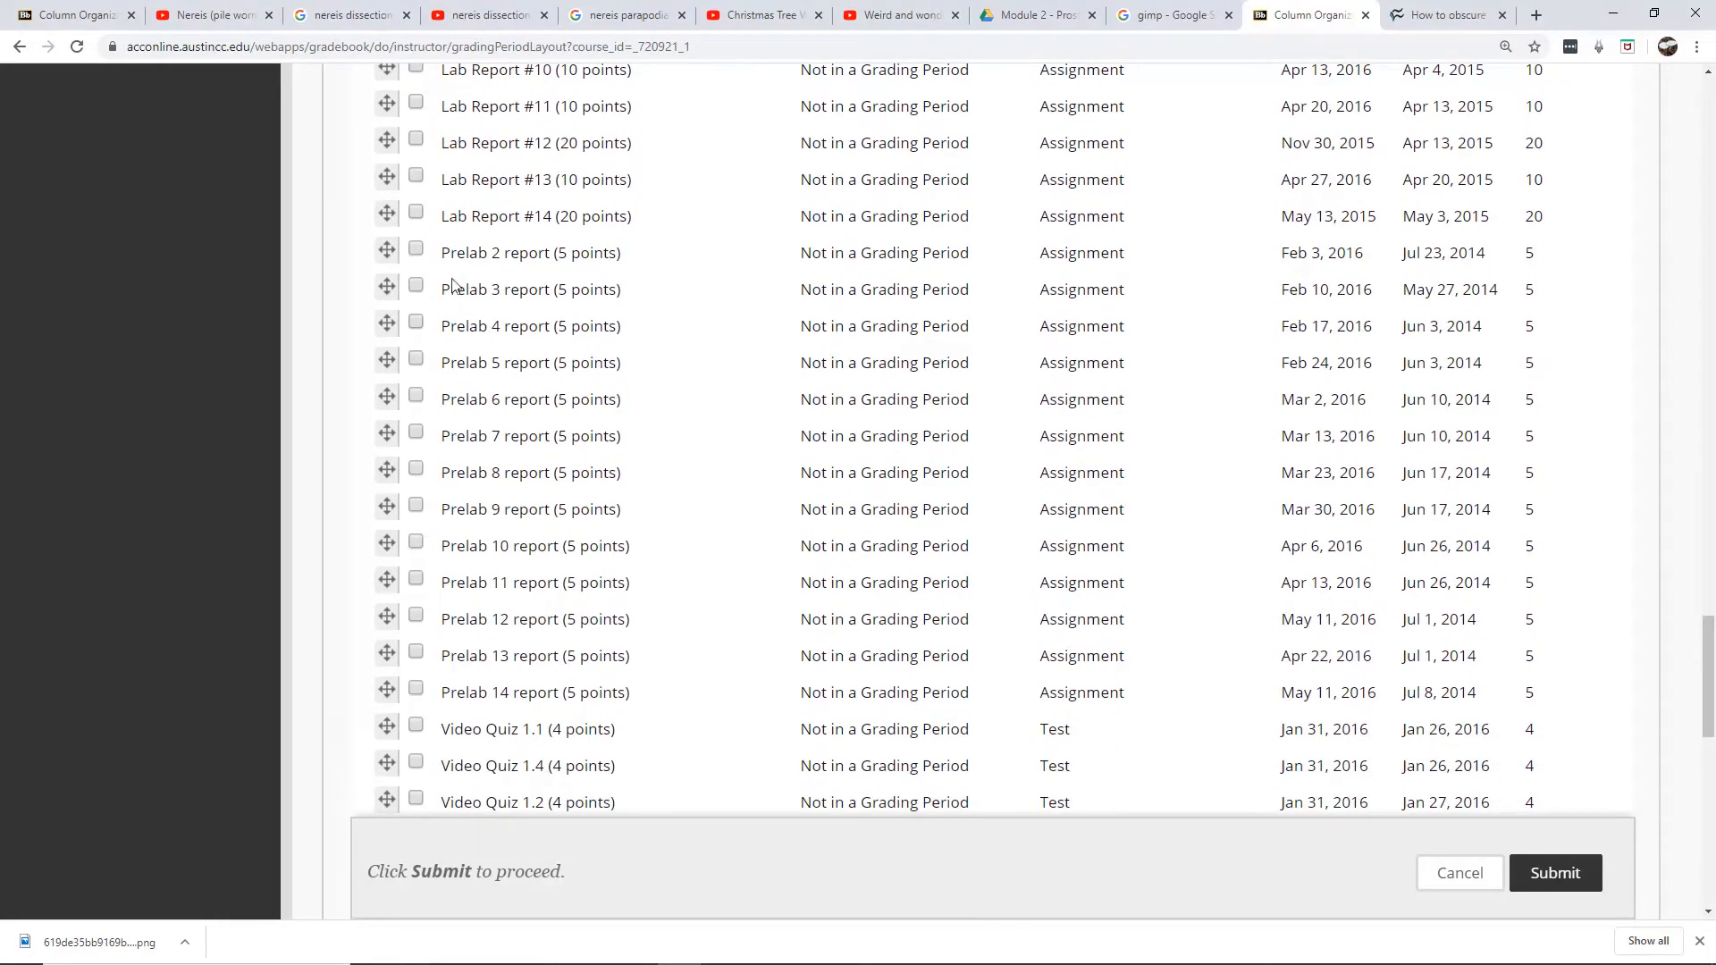
click(416, 248)
click(416, 285)
drag(1713, 615, 1711, 696)
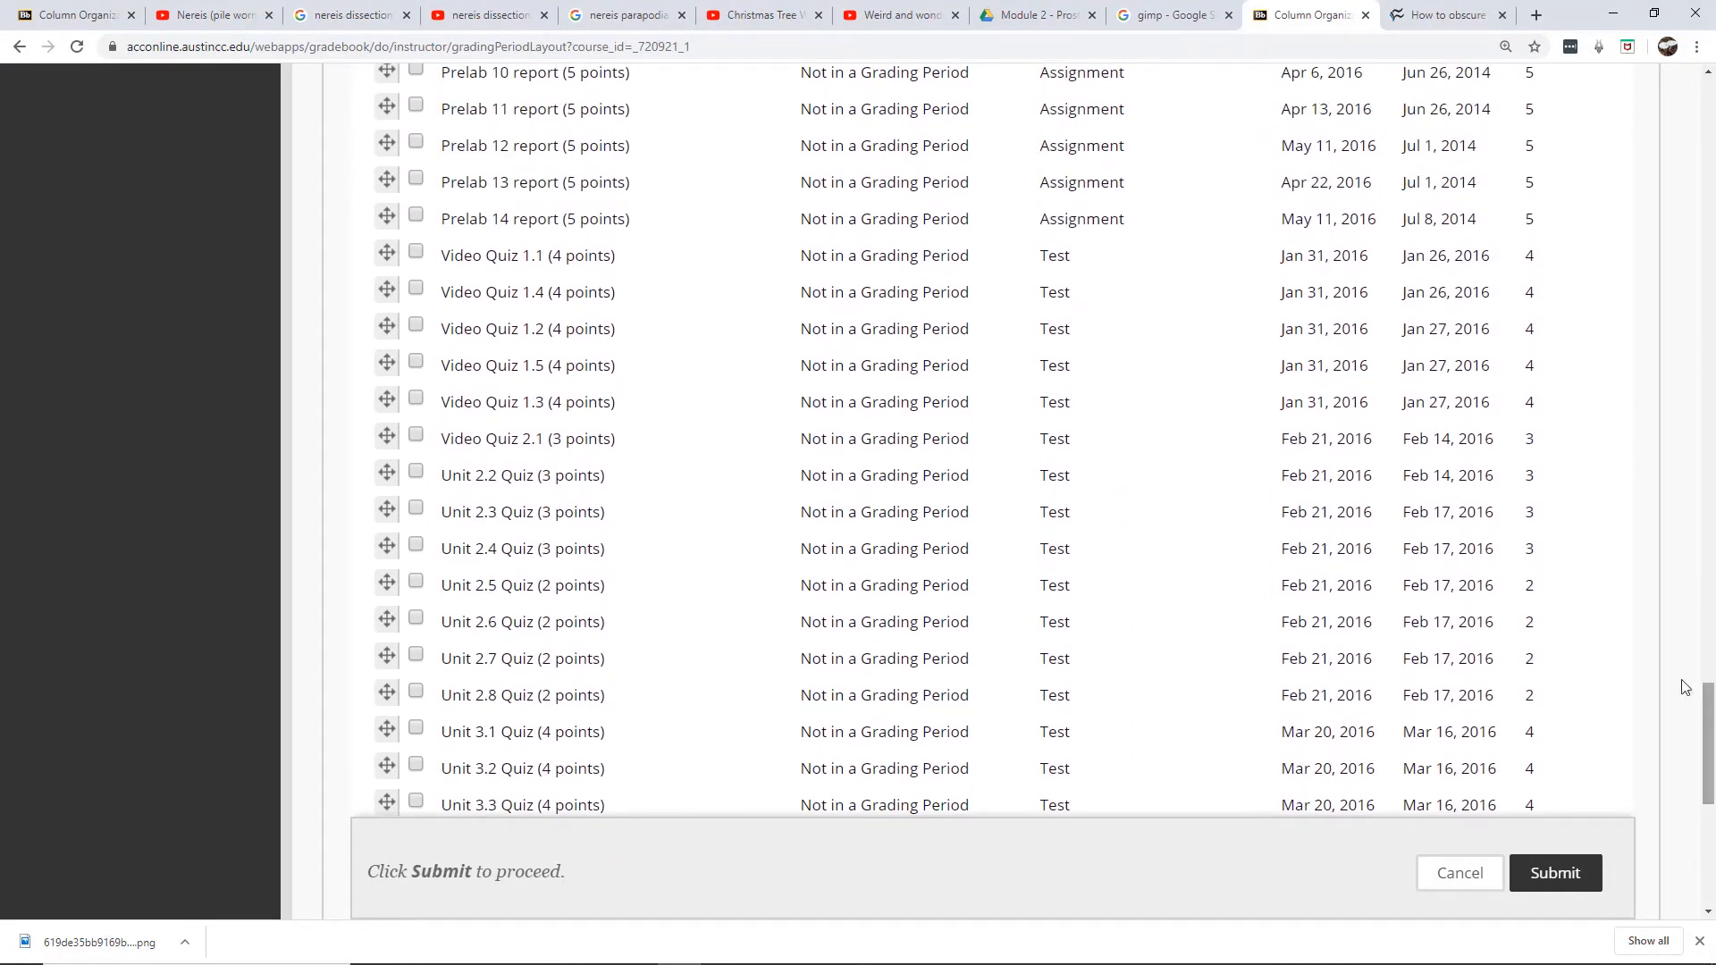
click(417, 253)
click(416, 290)
click(416, 326)
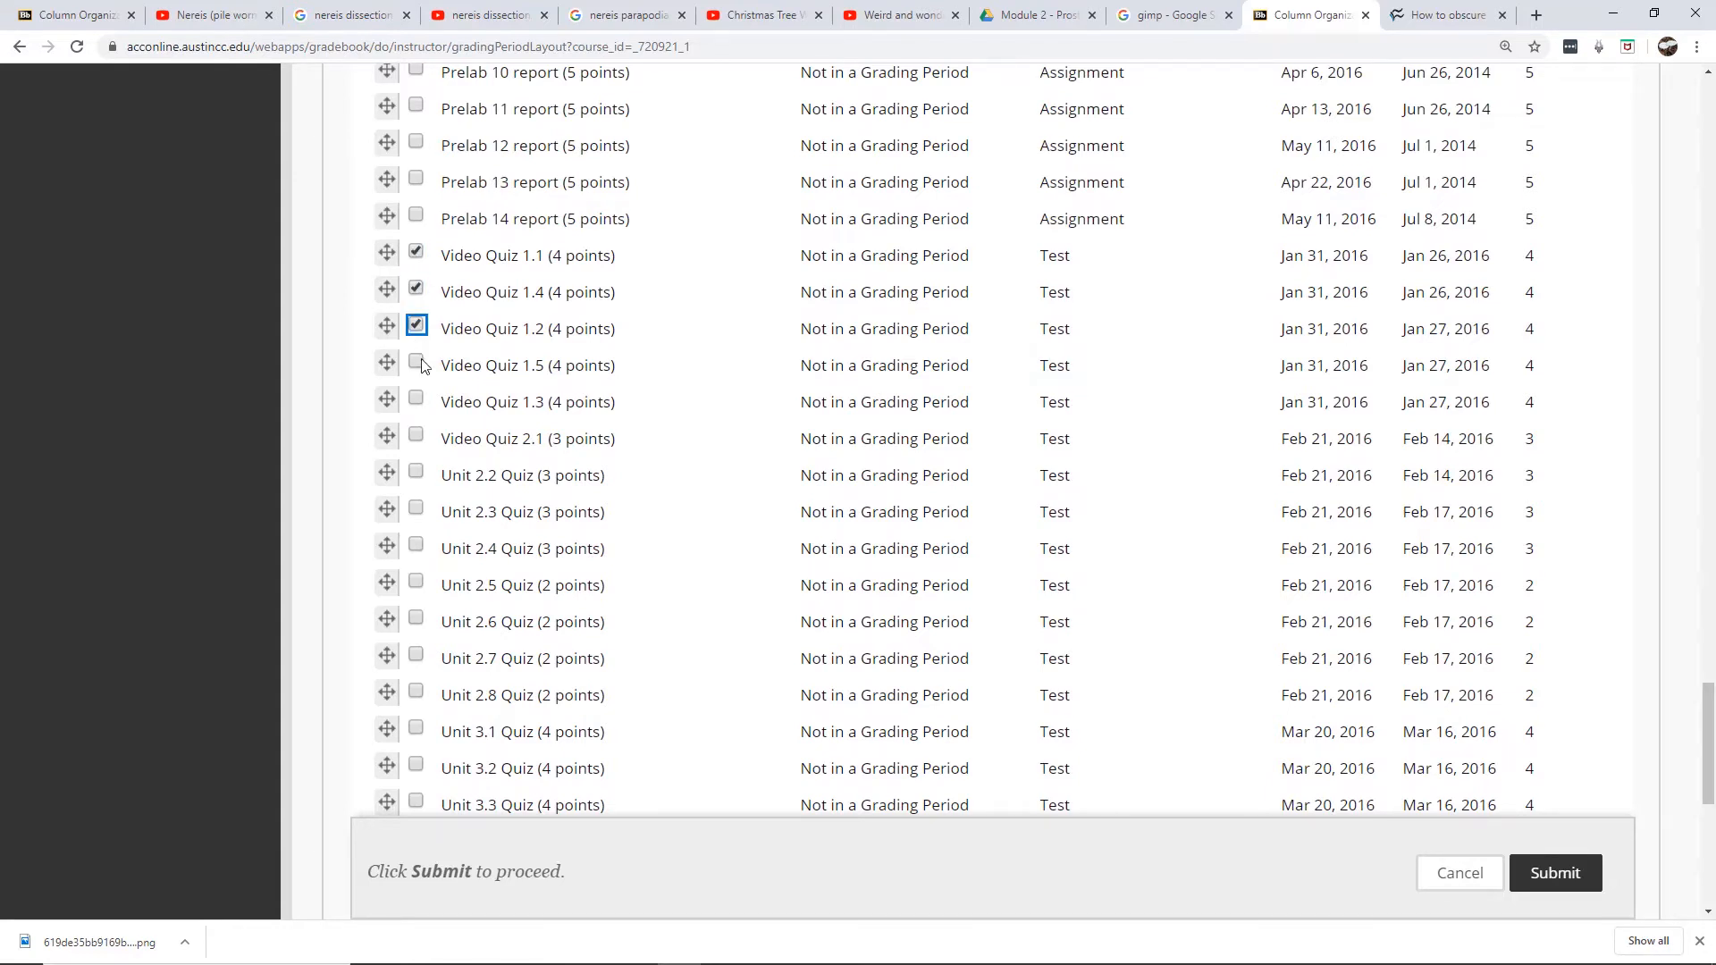
click(421, 363)
click(417, 400)
drag(1708, 715, 1706, 816)
click(974, 739)
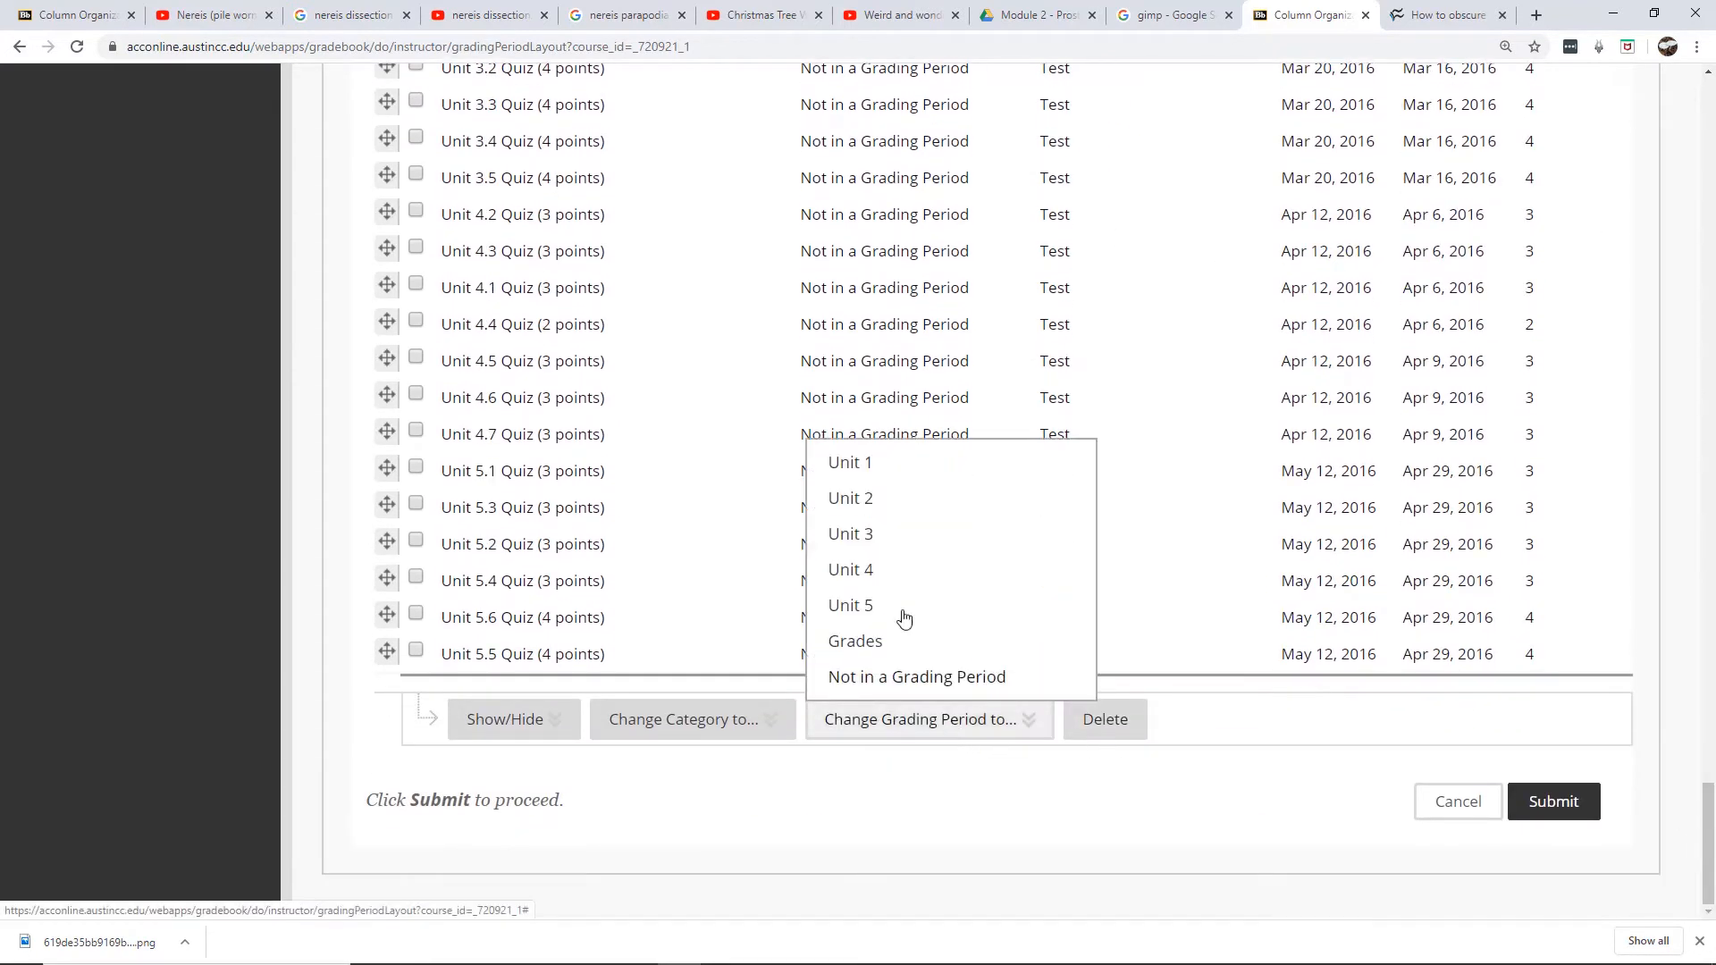
click(853, 465)
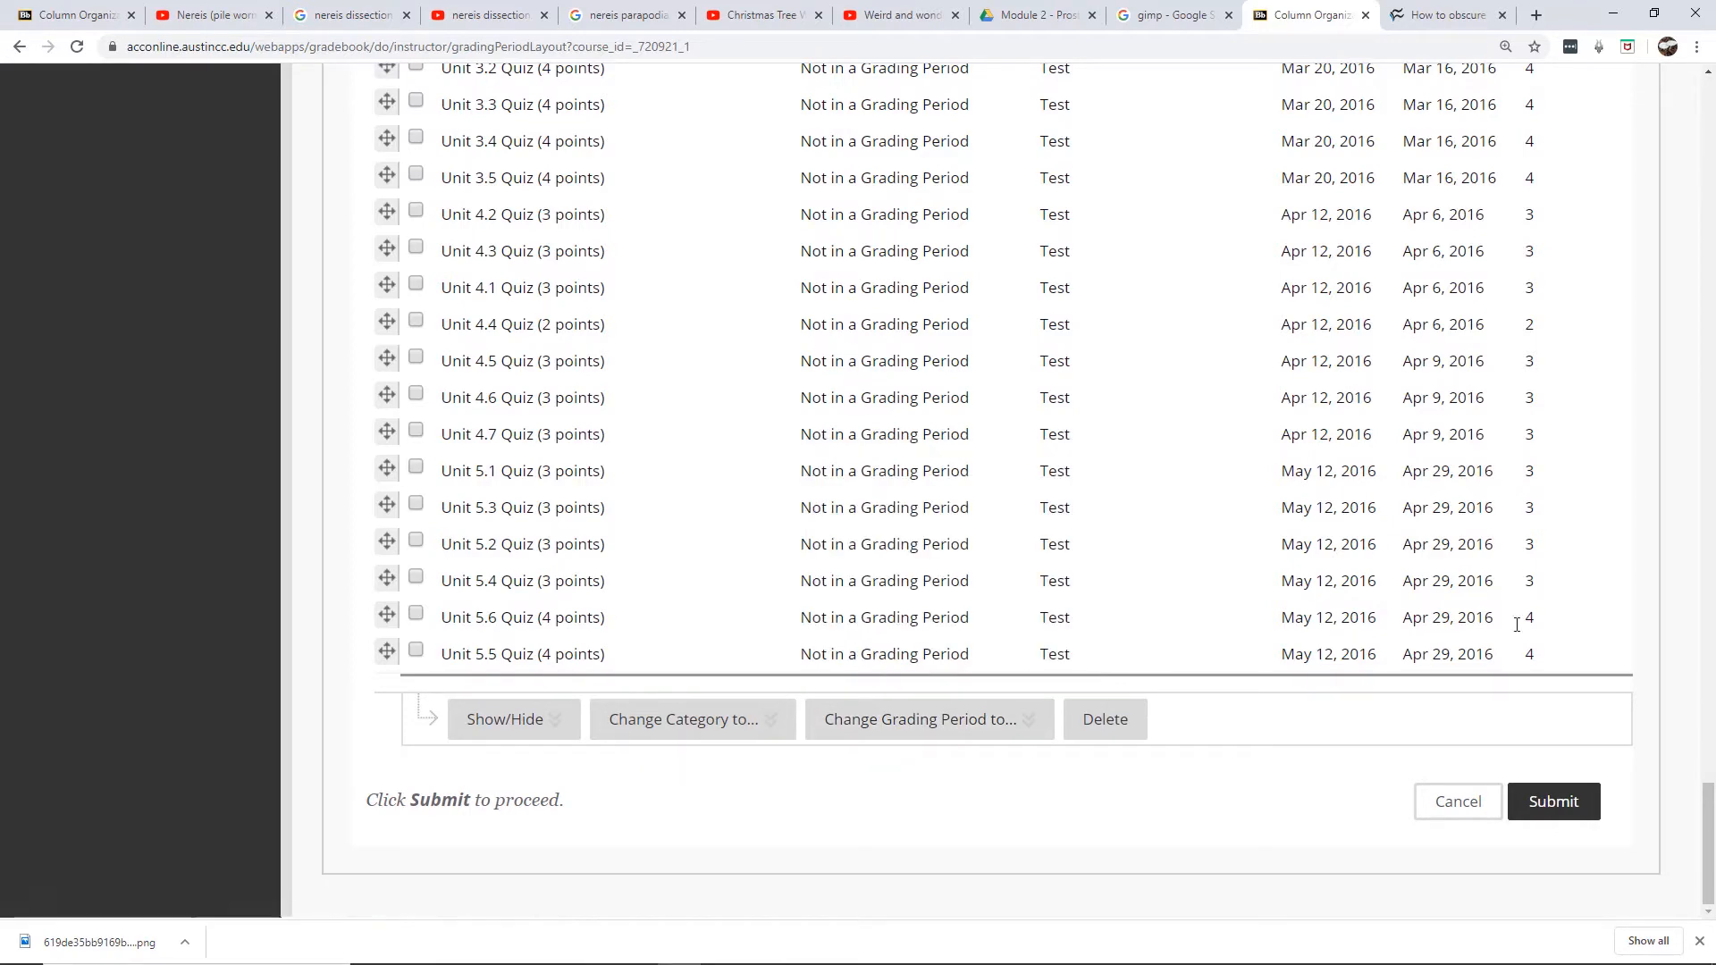
- Check the columns listed under Unit 1 and submit the column organization
drag(1702, 845, 1707, 380)
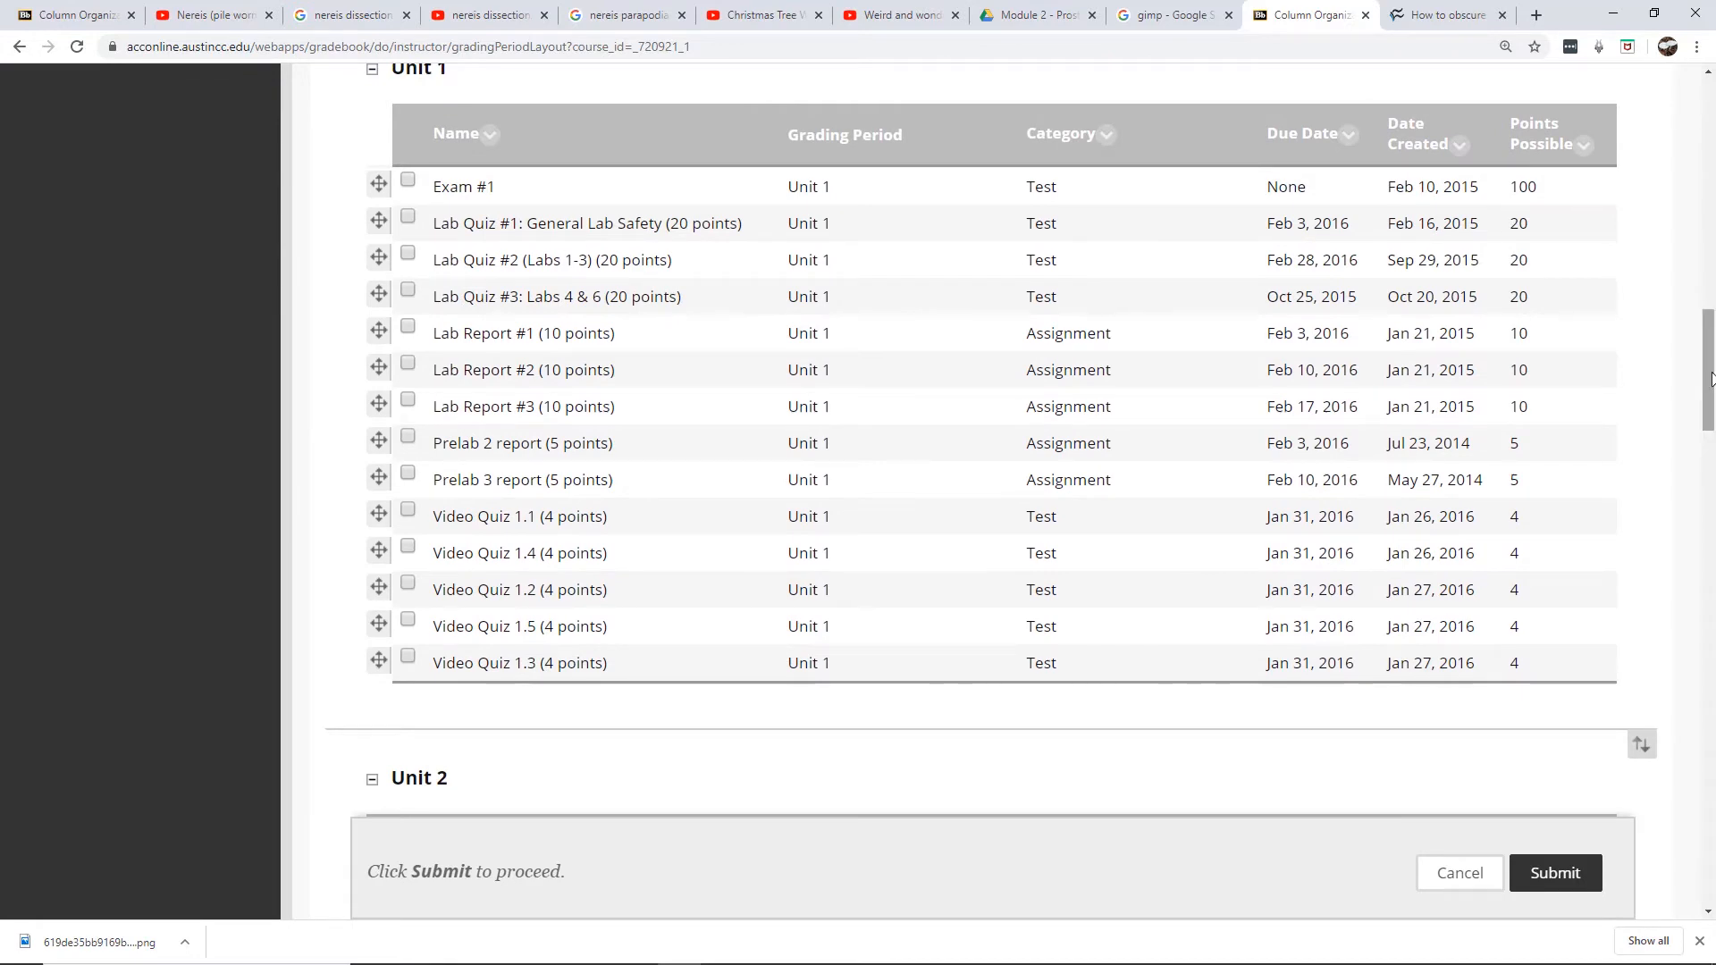
drag(1711, 376, 1714, 374)
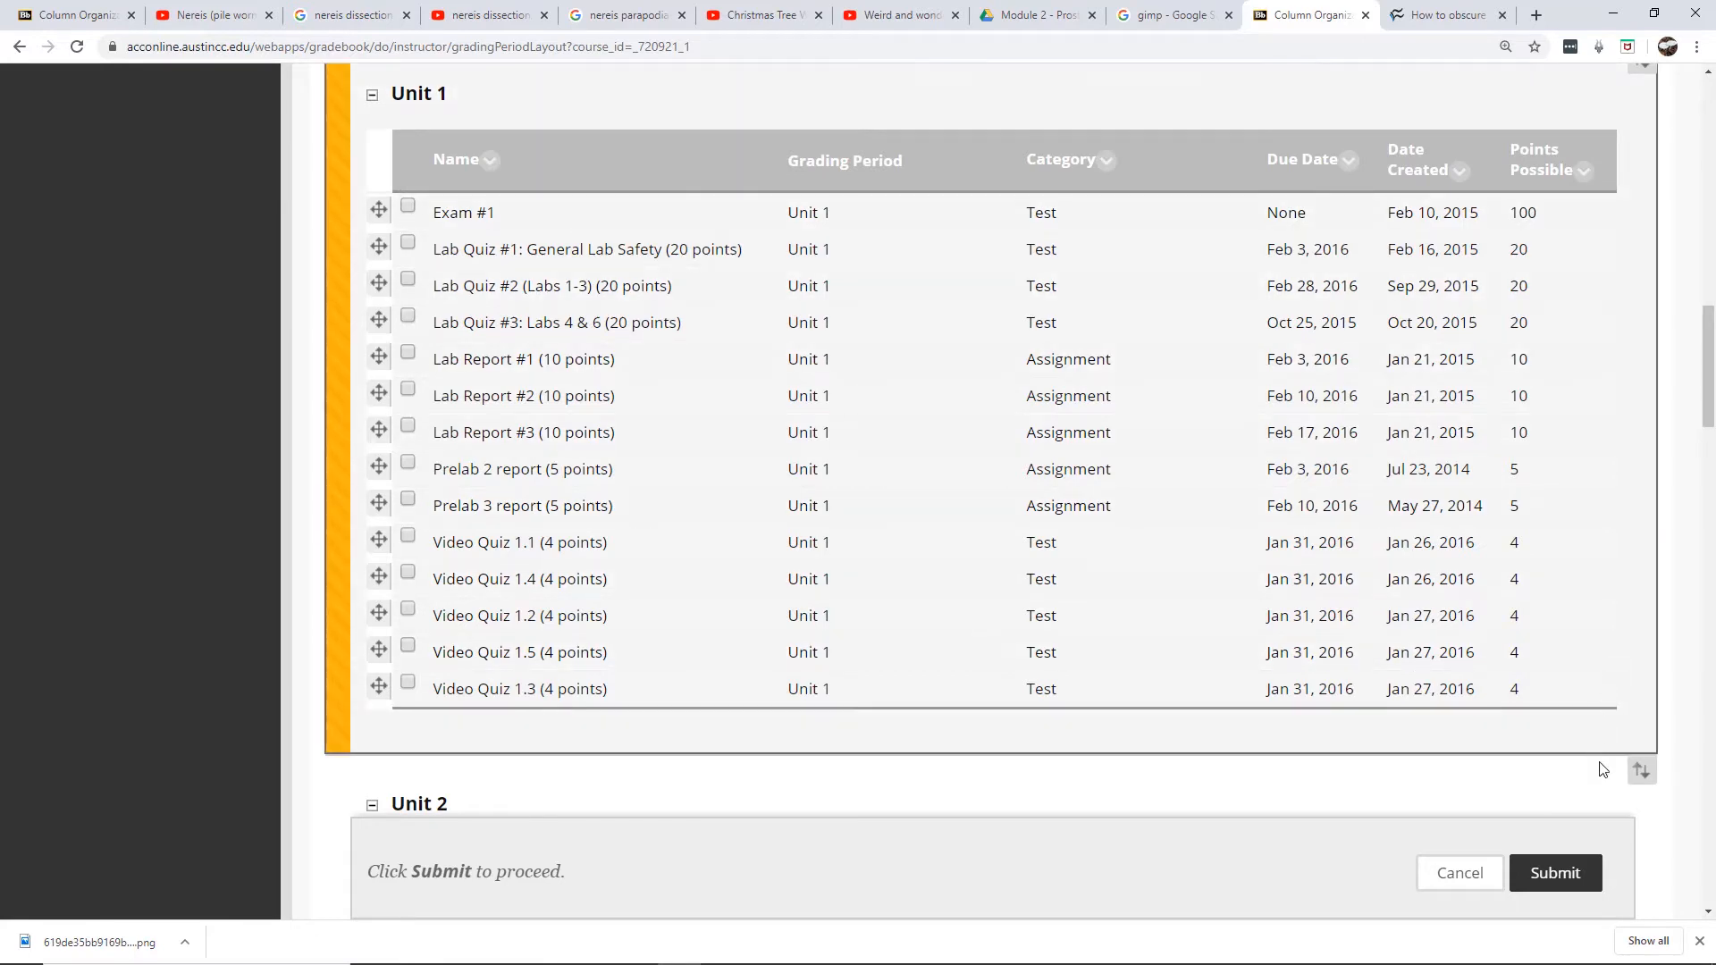
click(1576, 883)
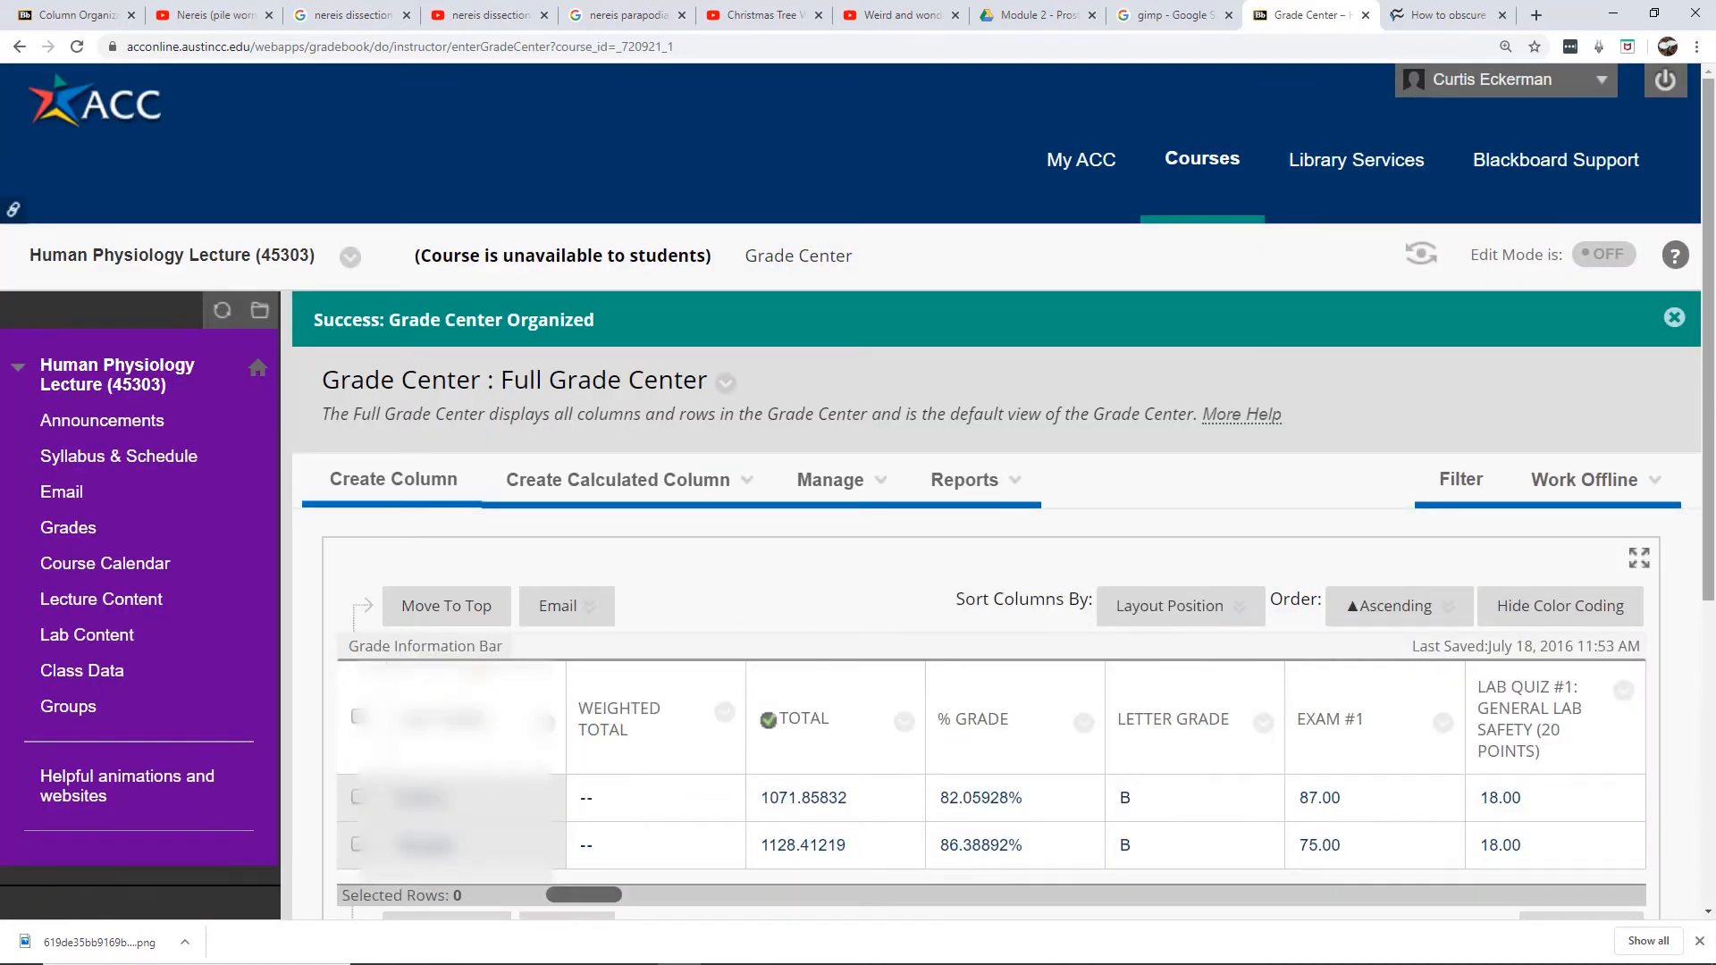
- Examine the column order in the Full Grade Center by moving along the first student's row from Letter Grade to Lab Report #3
scroll(1713, 358, down, 1)
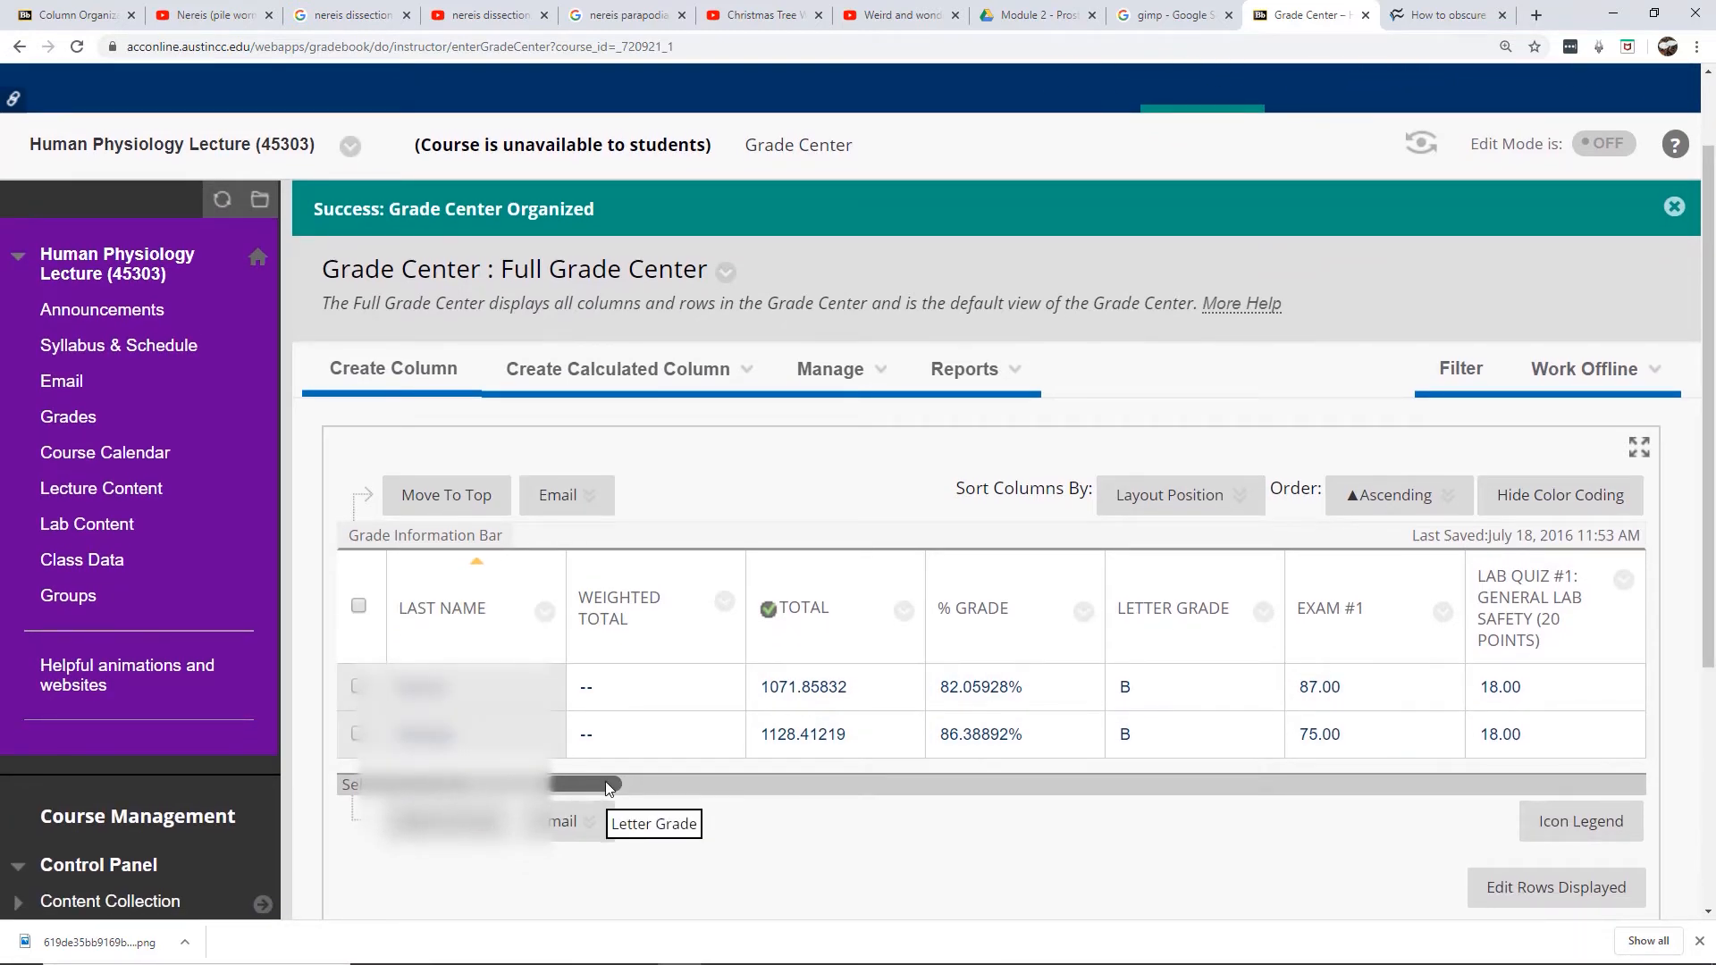
drag(606, 784, 609, 784)
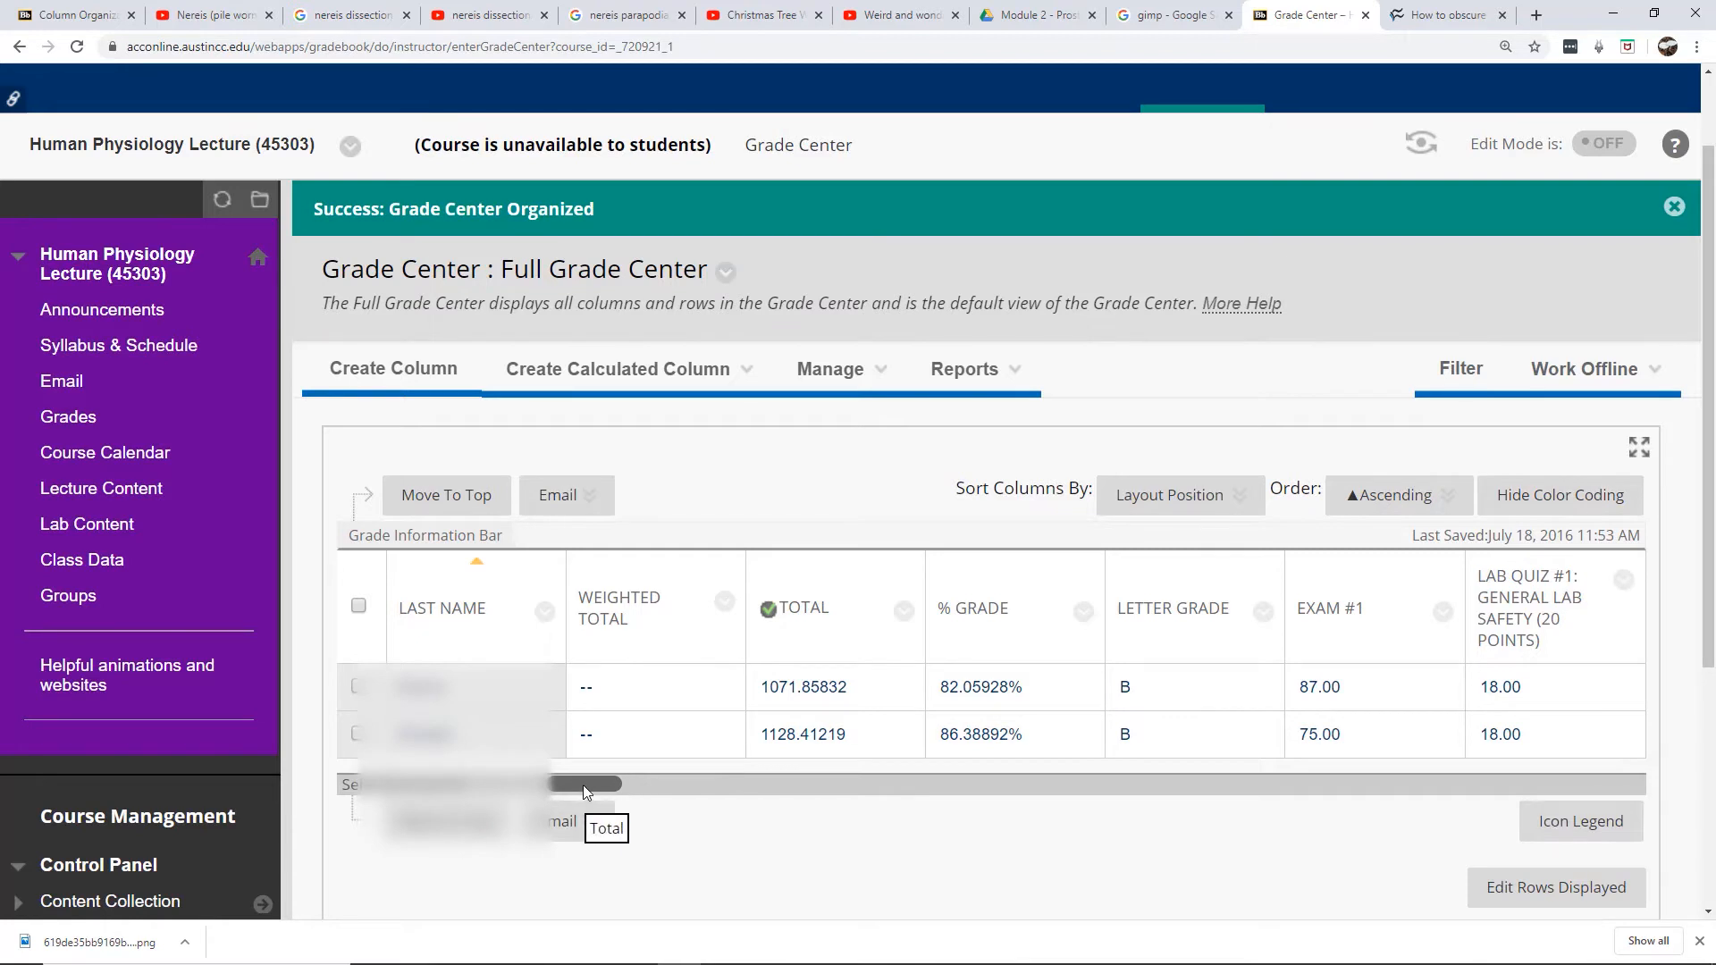
click(1180, 701)
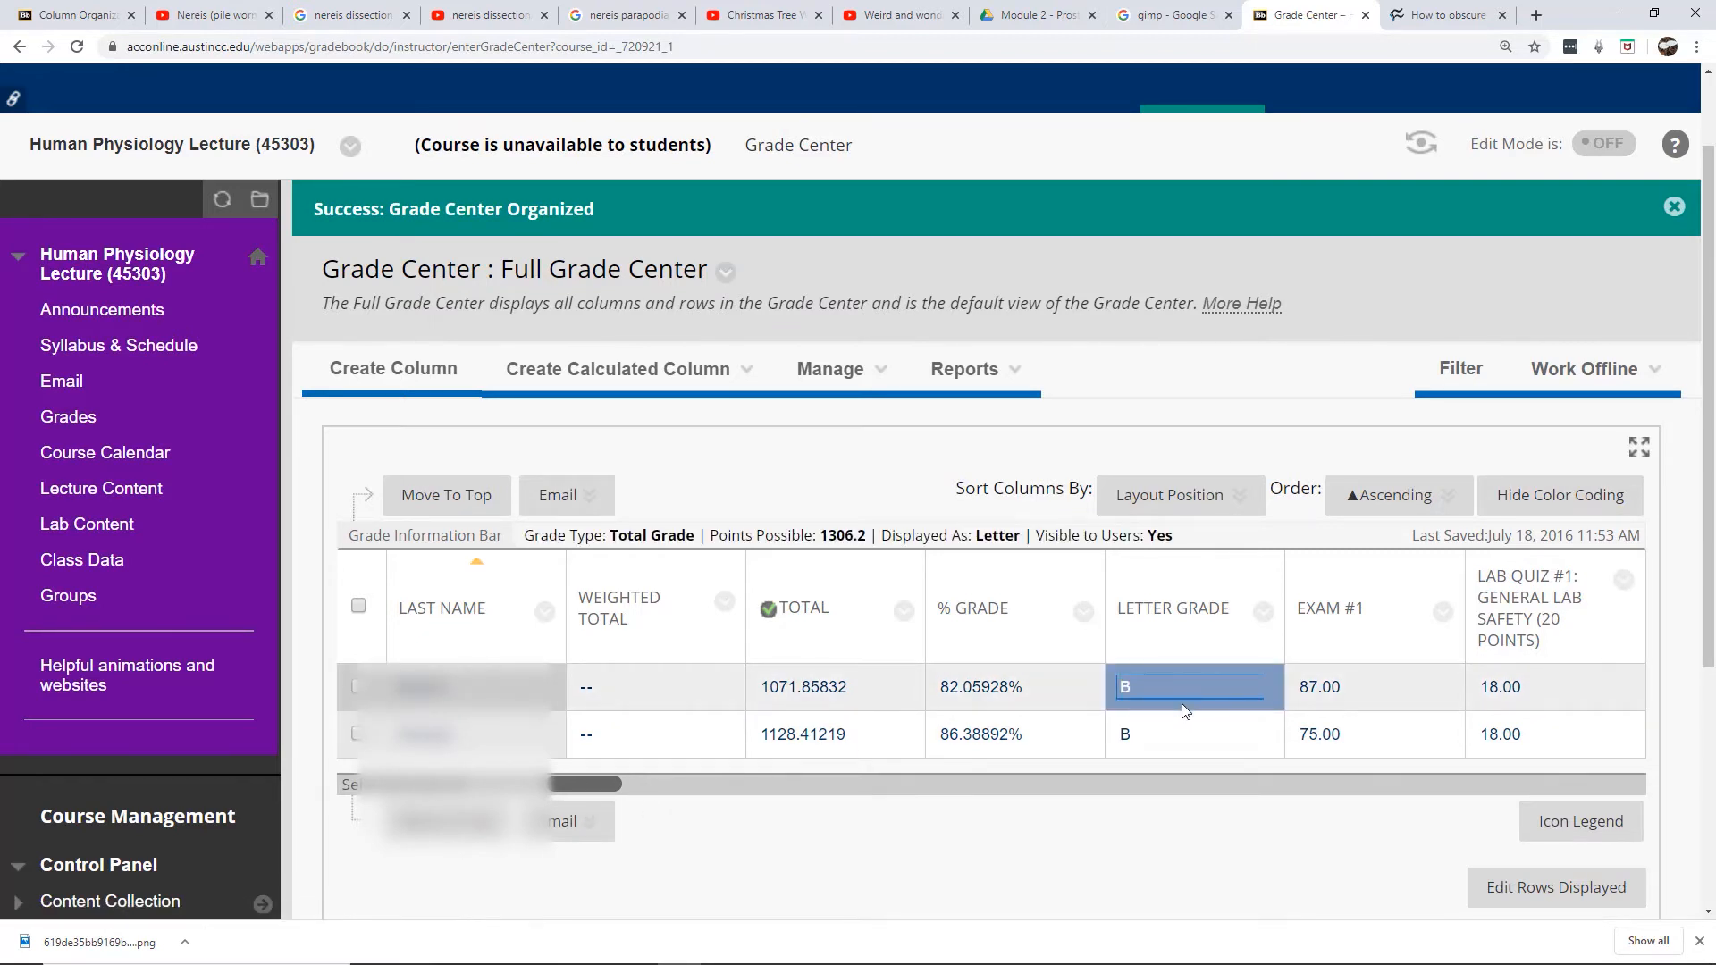
key(Tab)
key(Tab)
key(Tab)
key(Tab)
key(Tab)
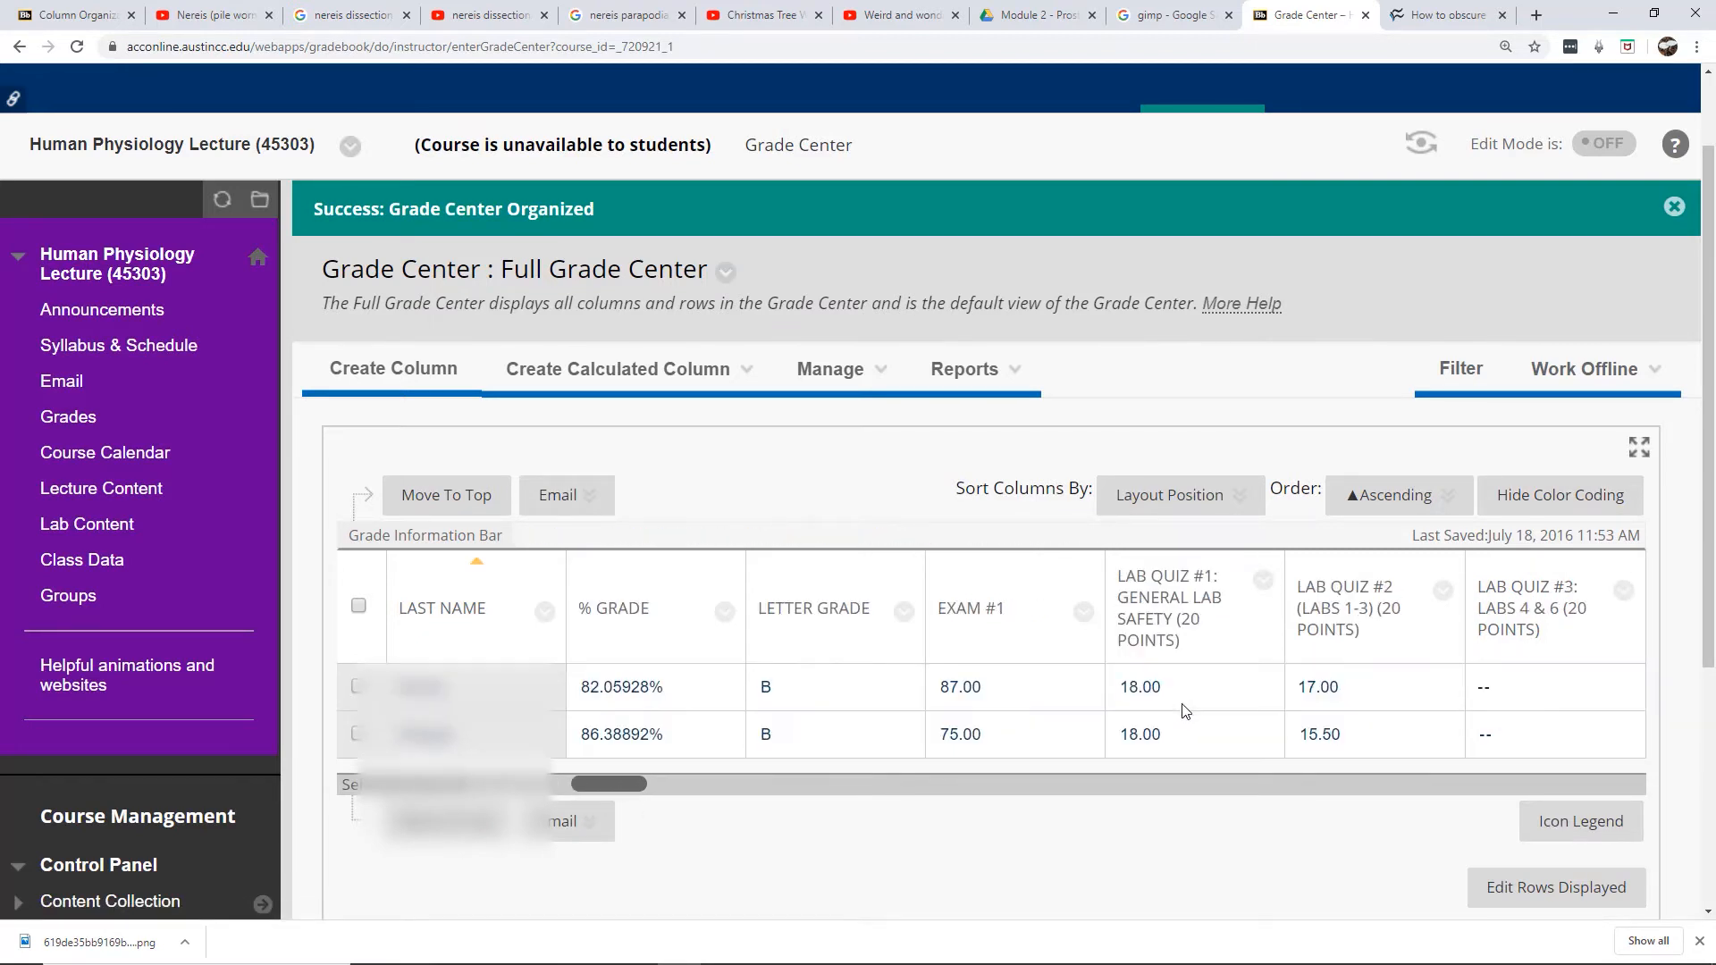
key(Tab)
key(Tab)
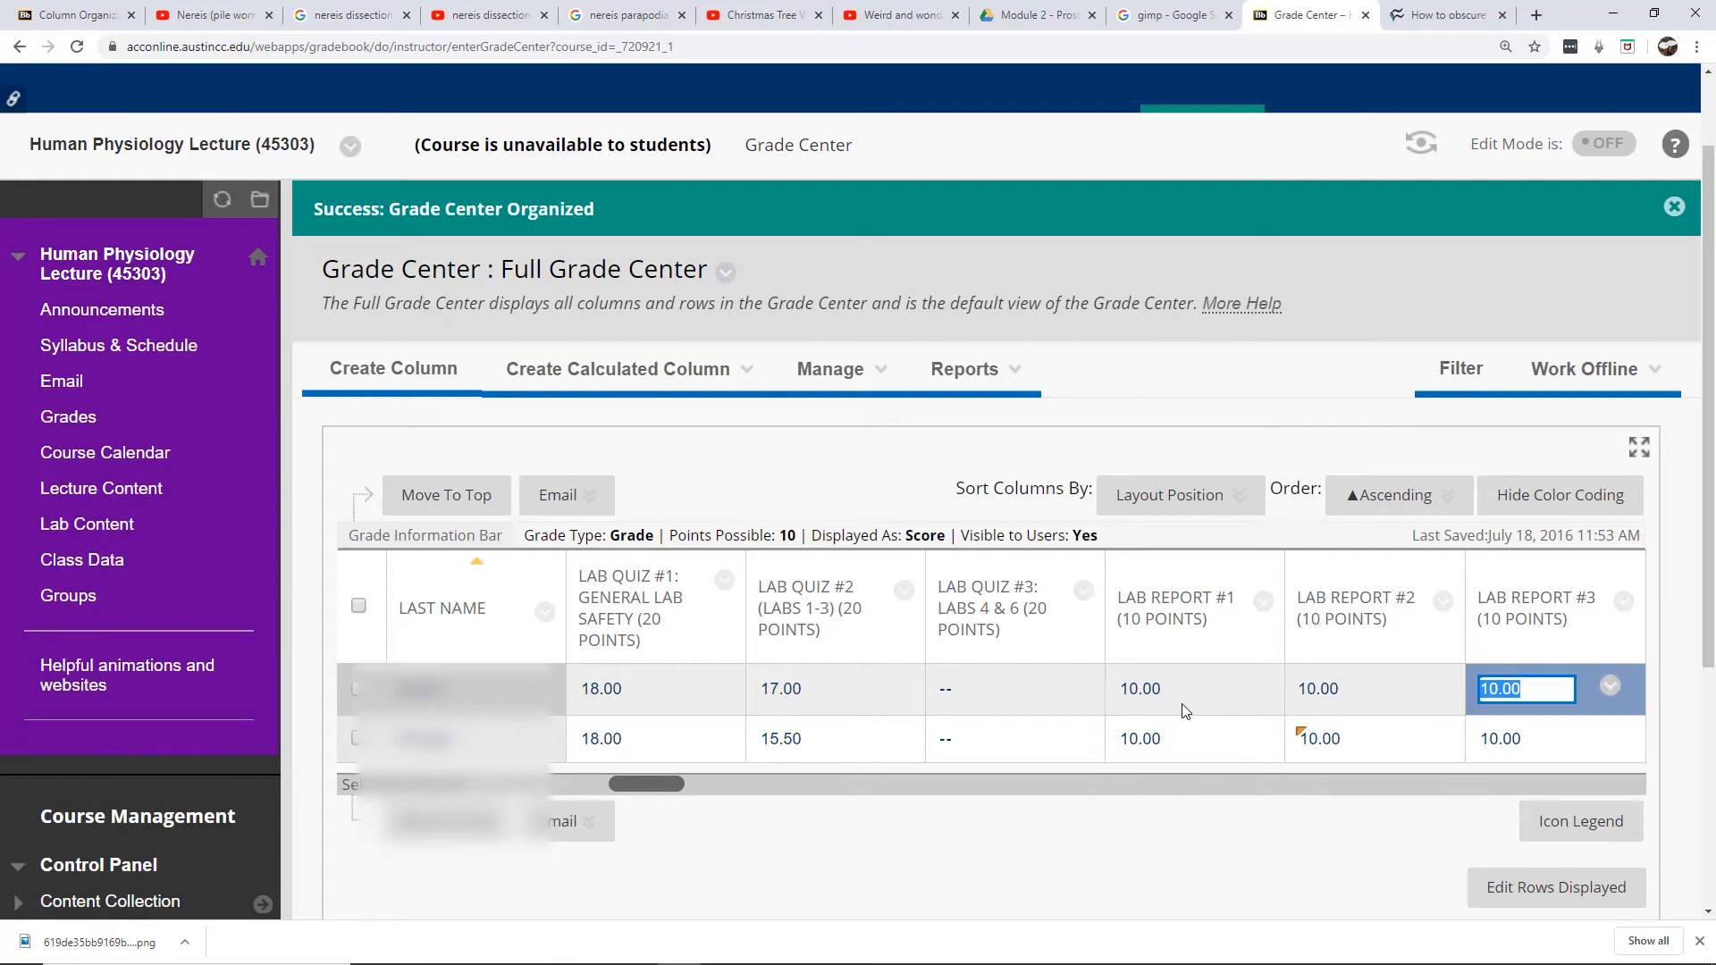
- Reopen Column Organization and move Exam #1 to the end of the Unit 1 grading period
click(829, 369)
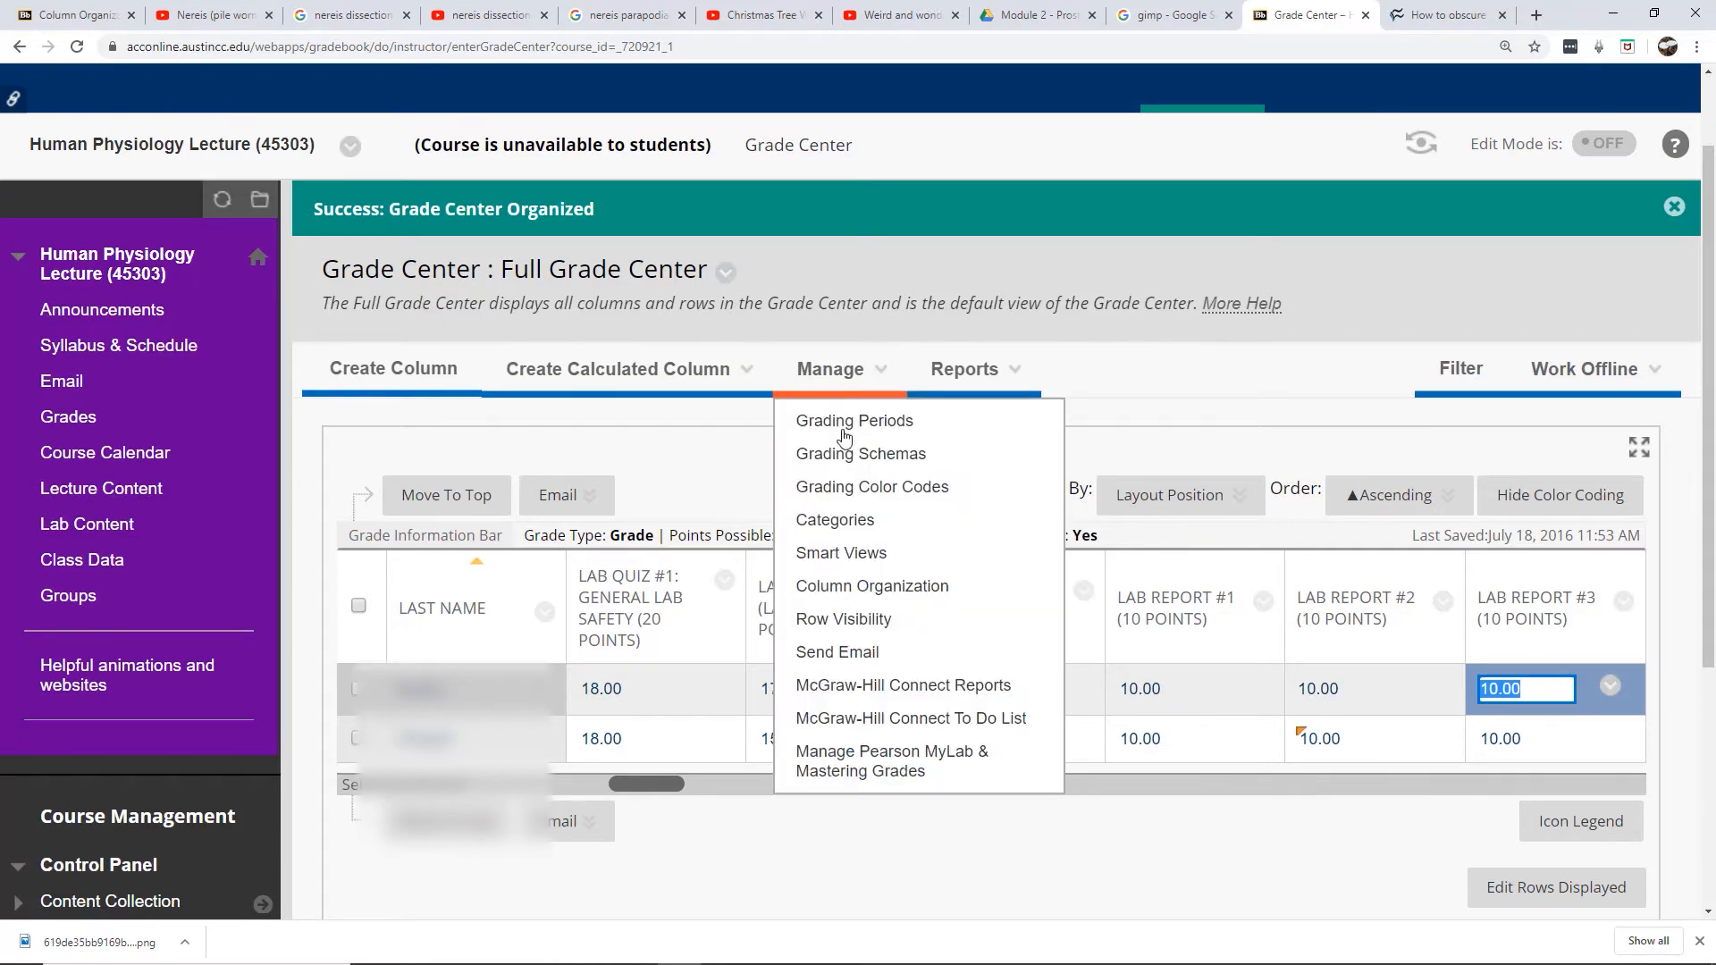
click(872, 585)
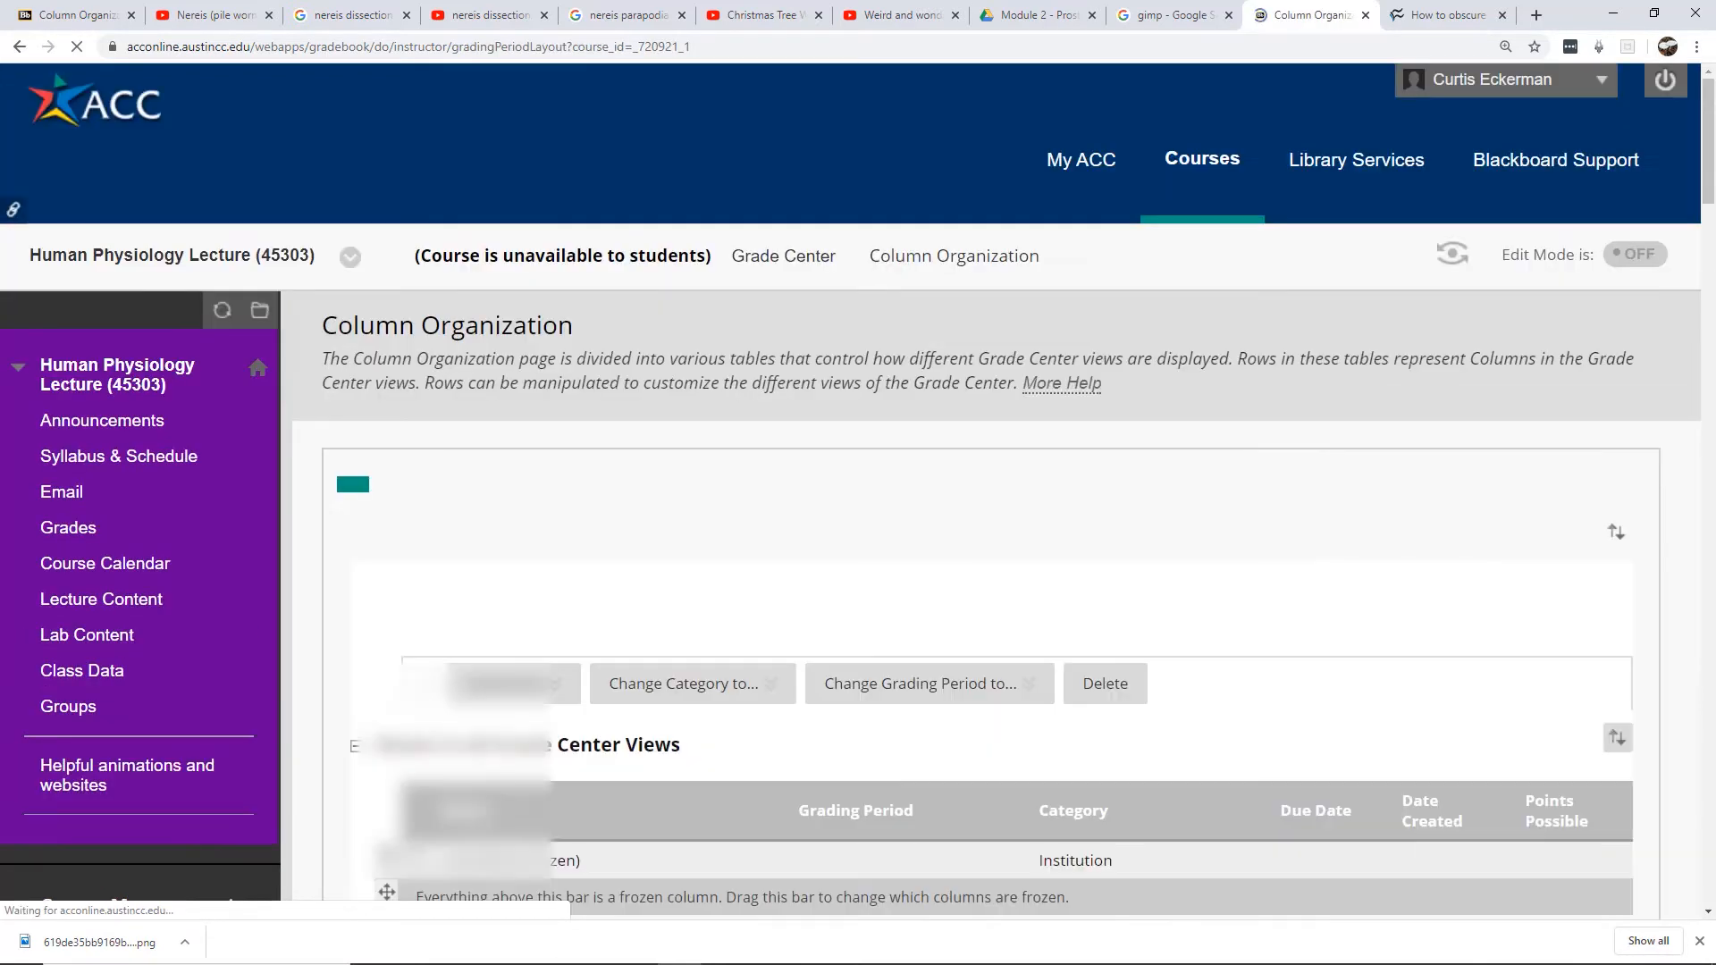
drag(1710, 198, 1697, 383)
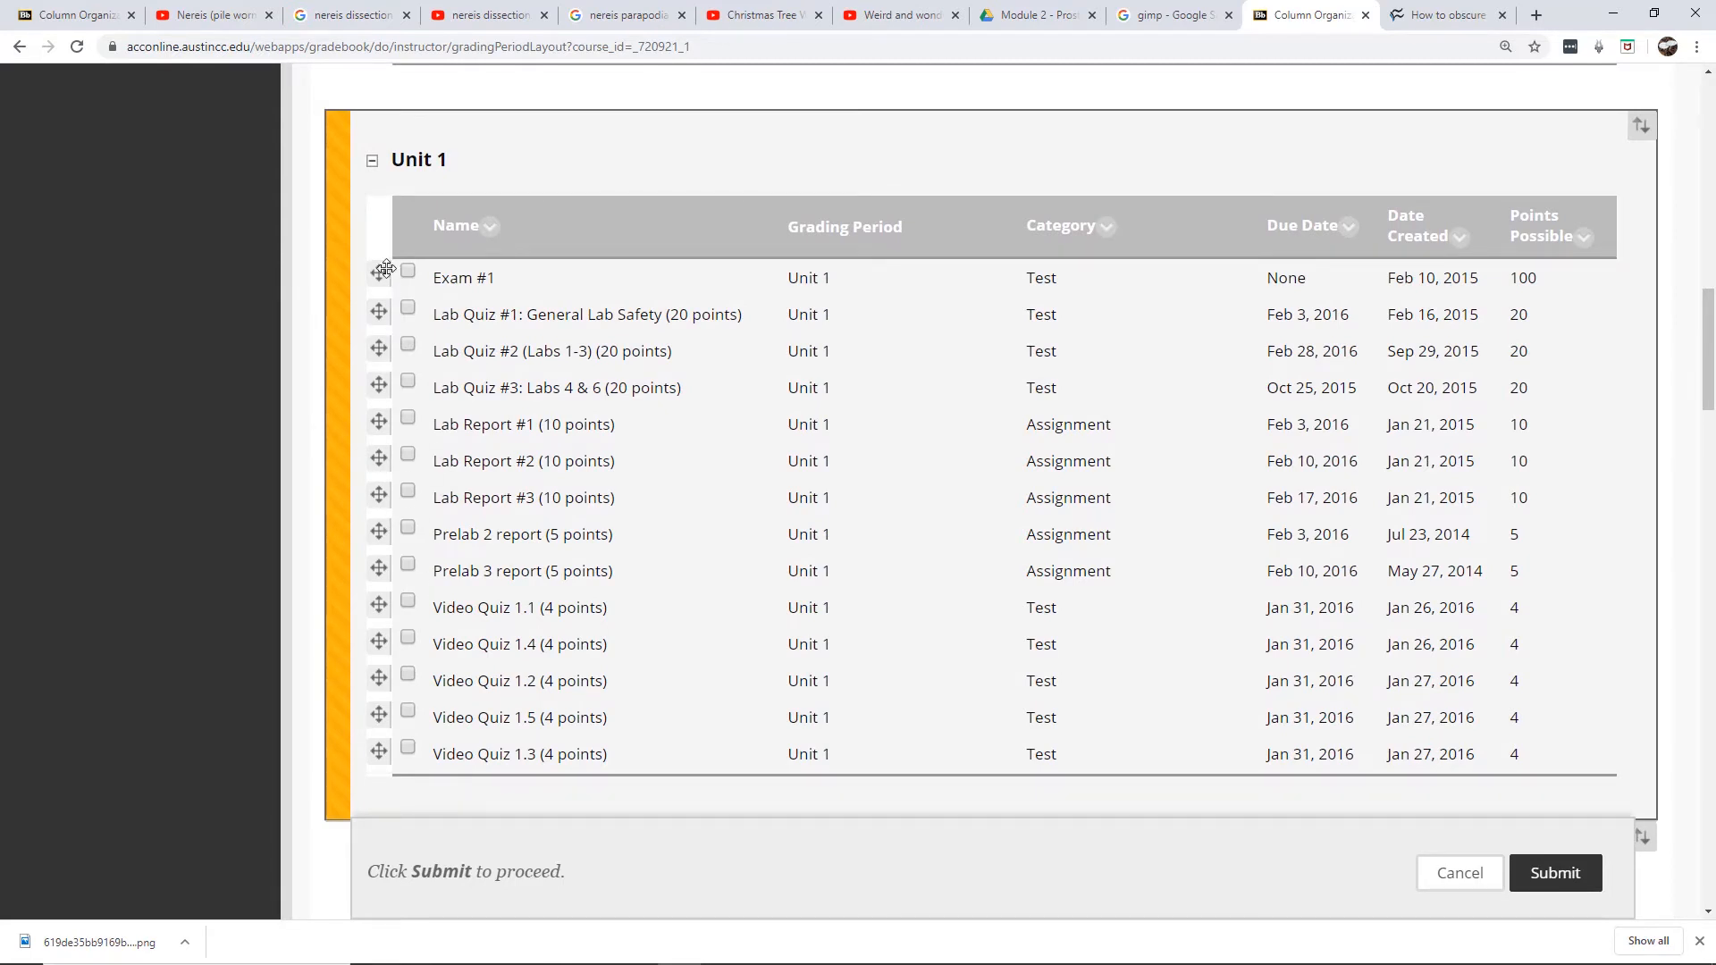
drag(379, 270, 385, 759)
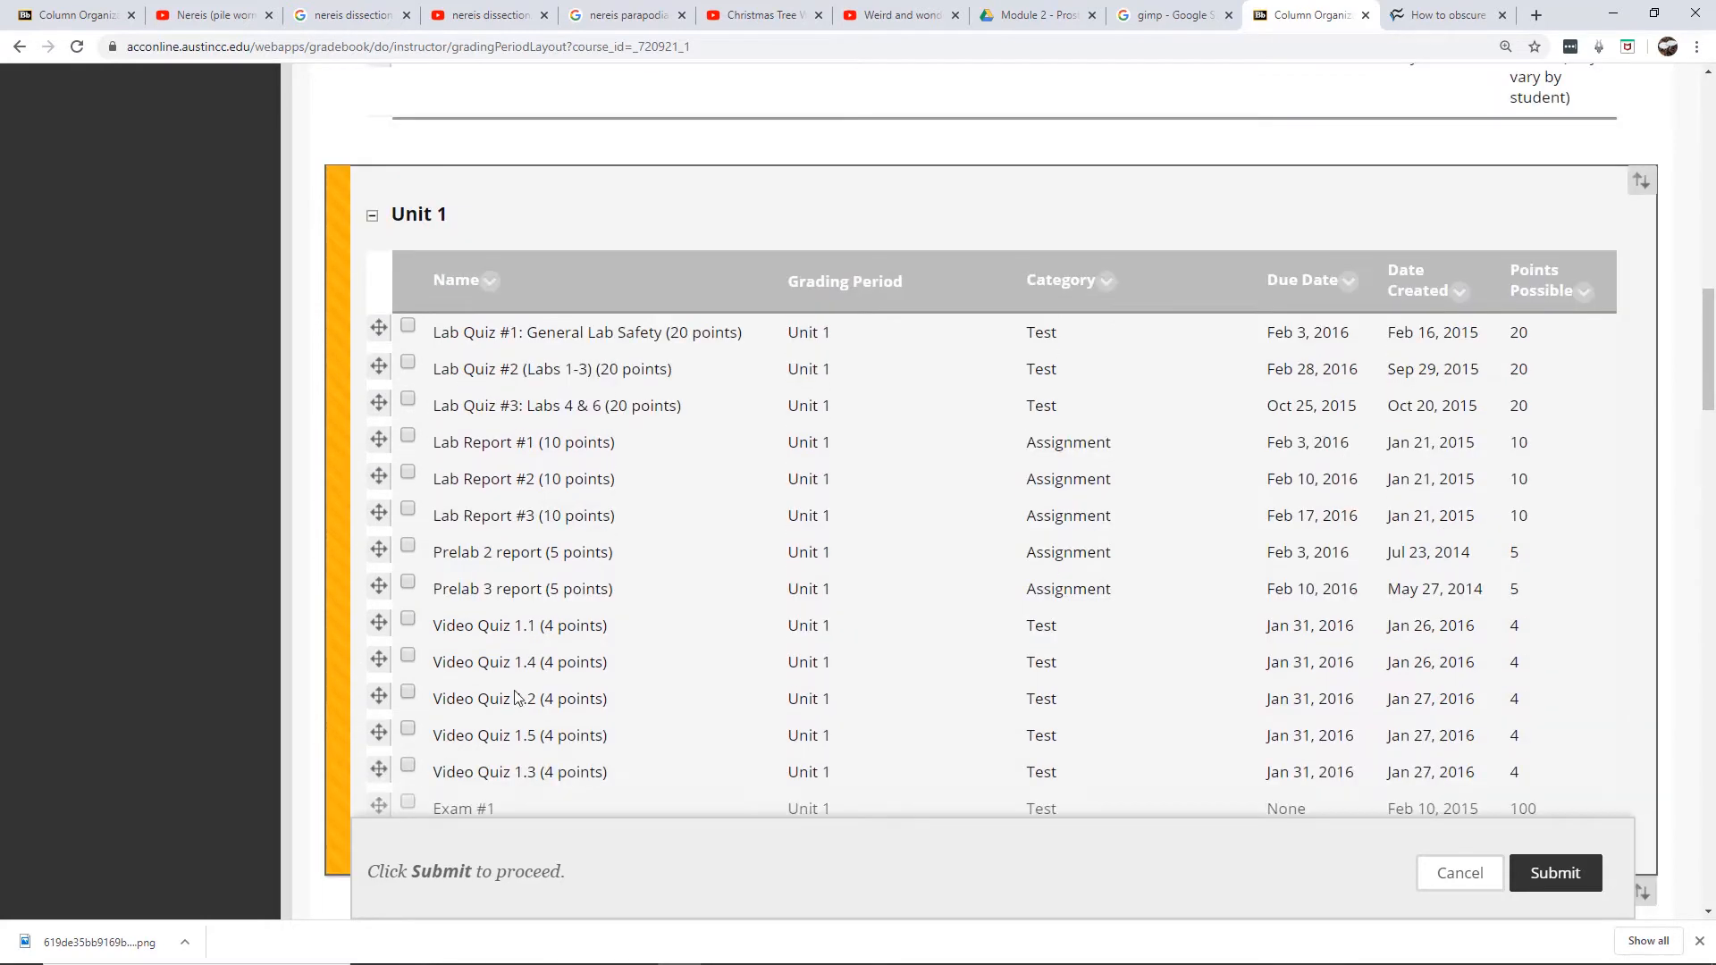
scroll(1704, 304, down, 1)
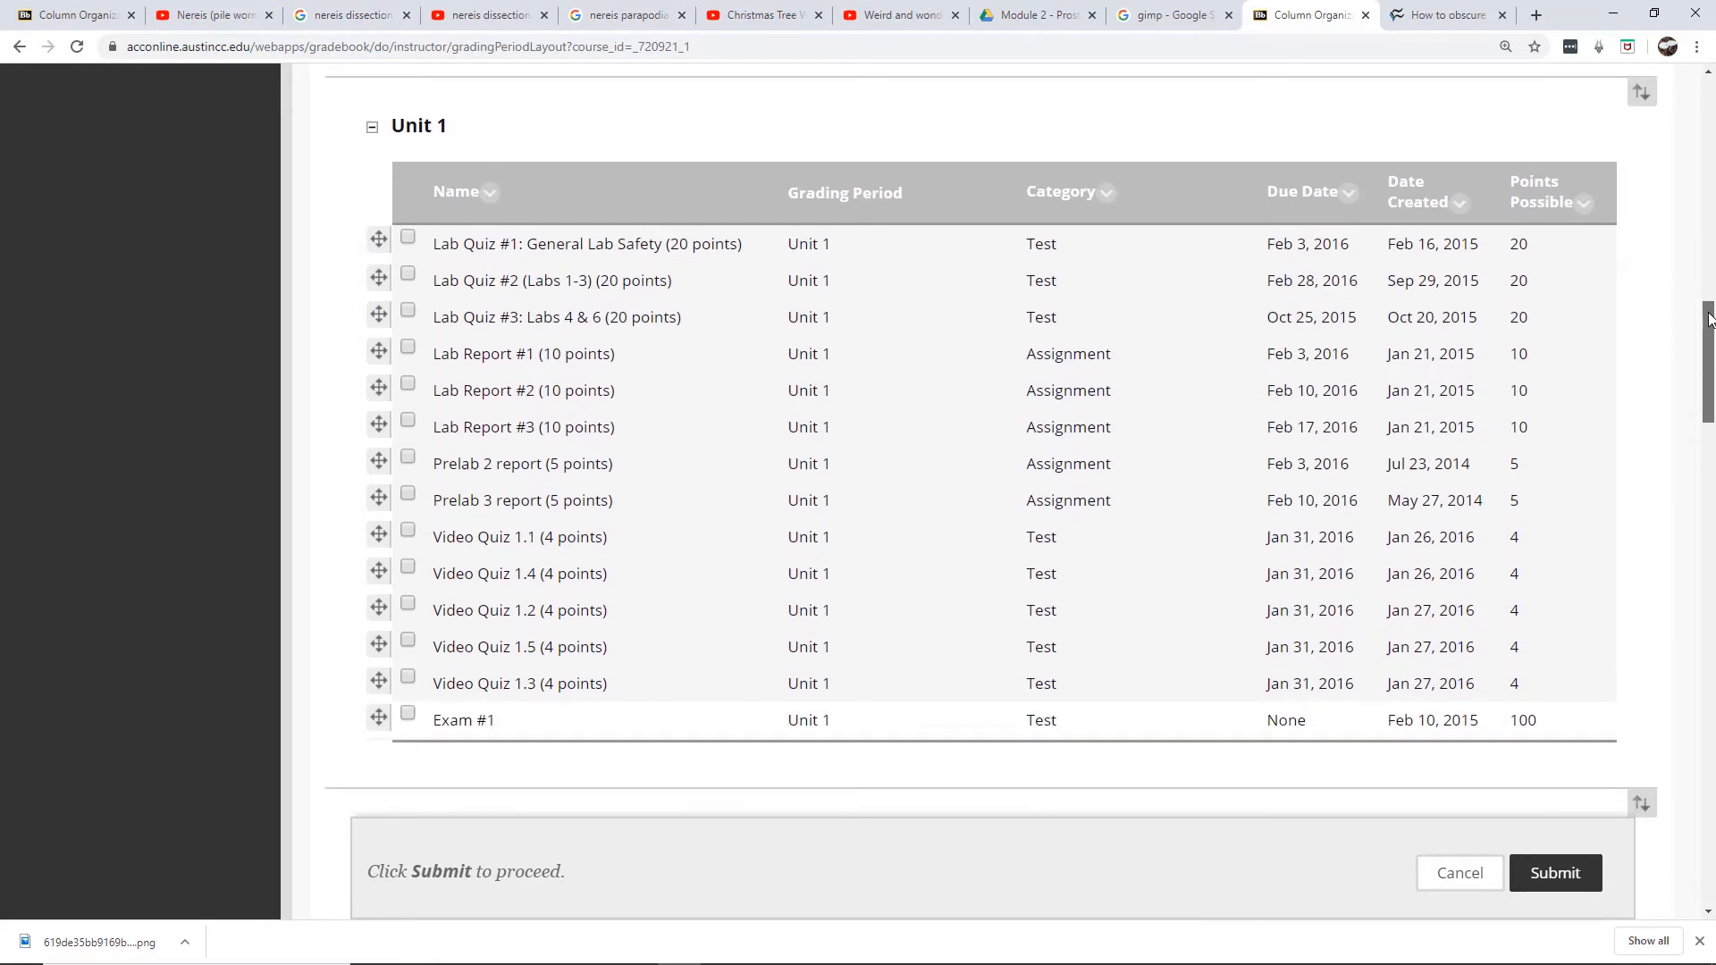
- Move Lab Quizzes #1, #2 and #3 within Unit 1 so they sit in numerical order directly before Exam #1
drag(379, 278, 420, 710)
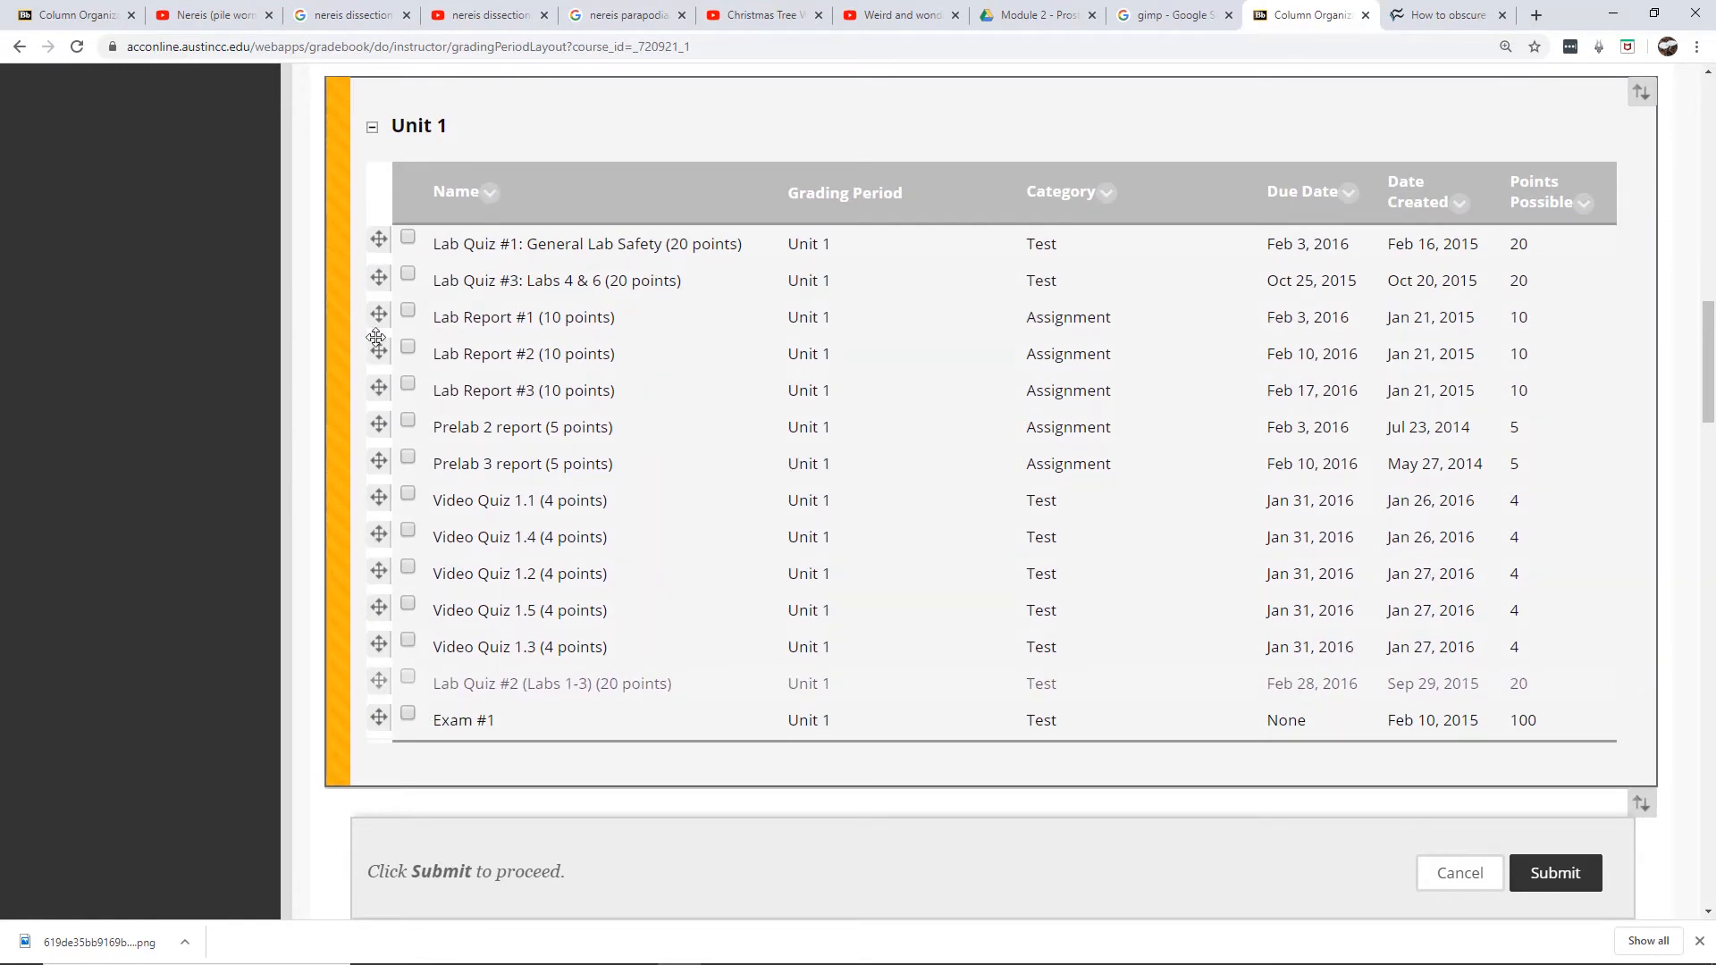
drag(381, 280, 439, 709)
drag(379, 238, 419, 629)
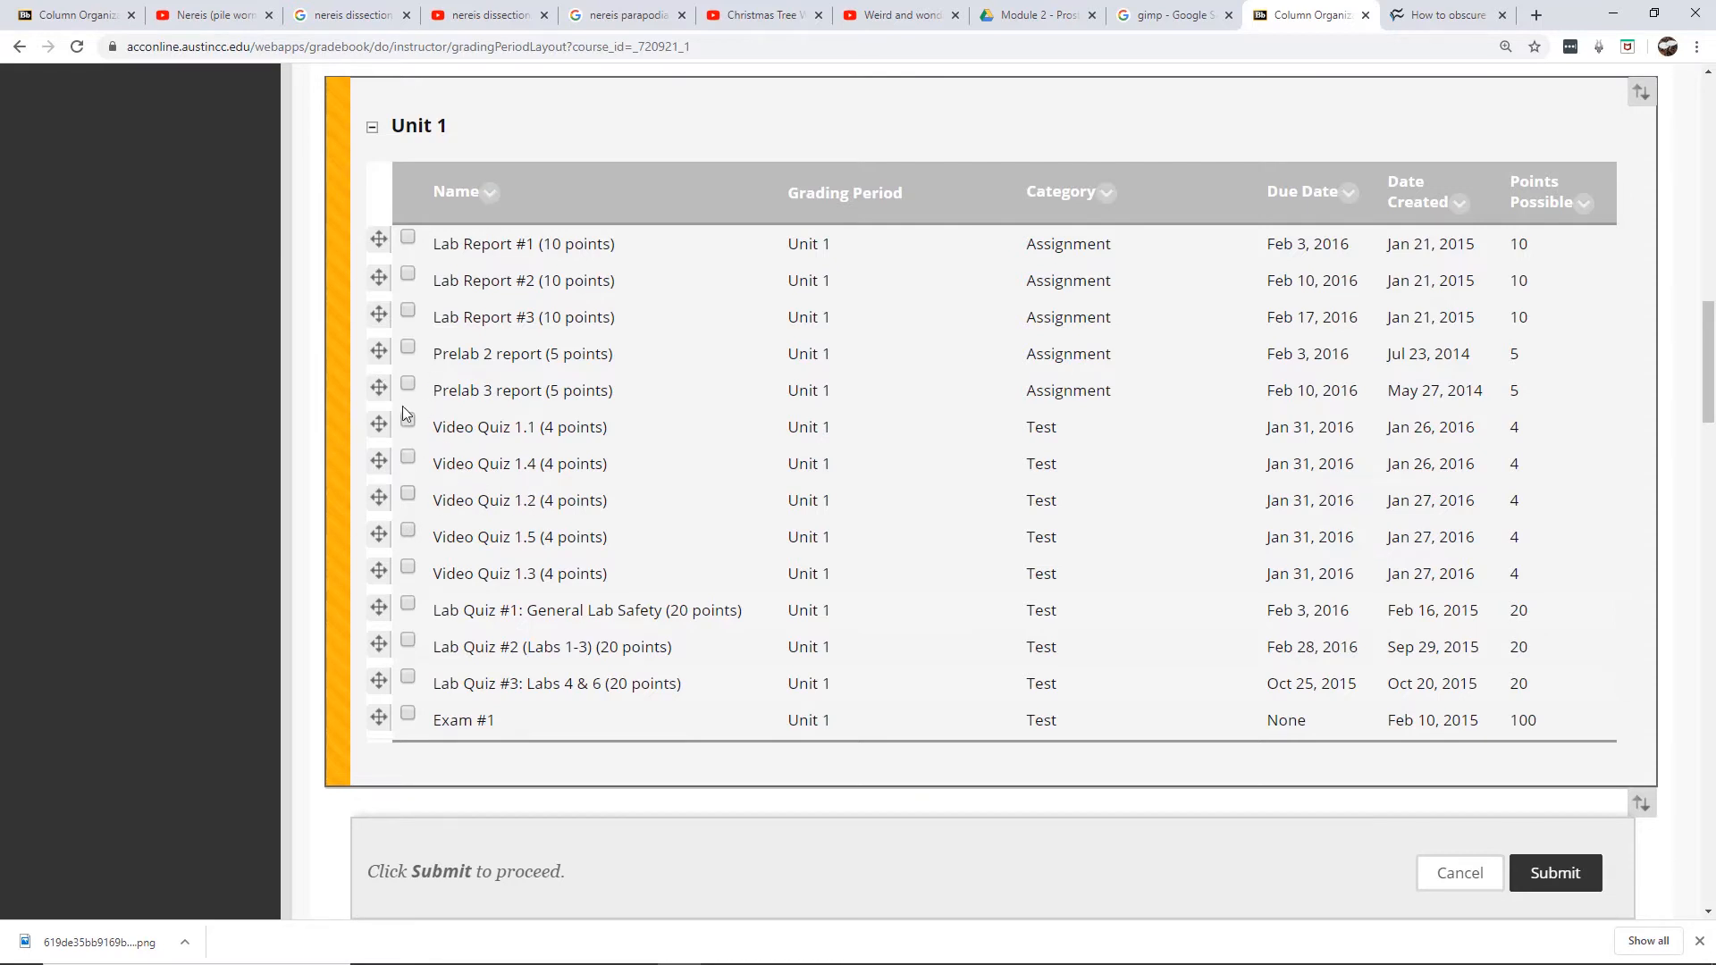
- Move the Prelab 2 and Prelab 3 reports in Unit 1 below the video quizzes, directly before Lab Quiz #1
drag(379, 387, 400, 583)
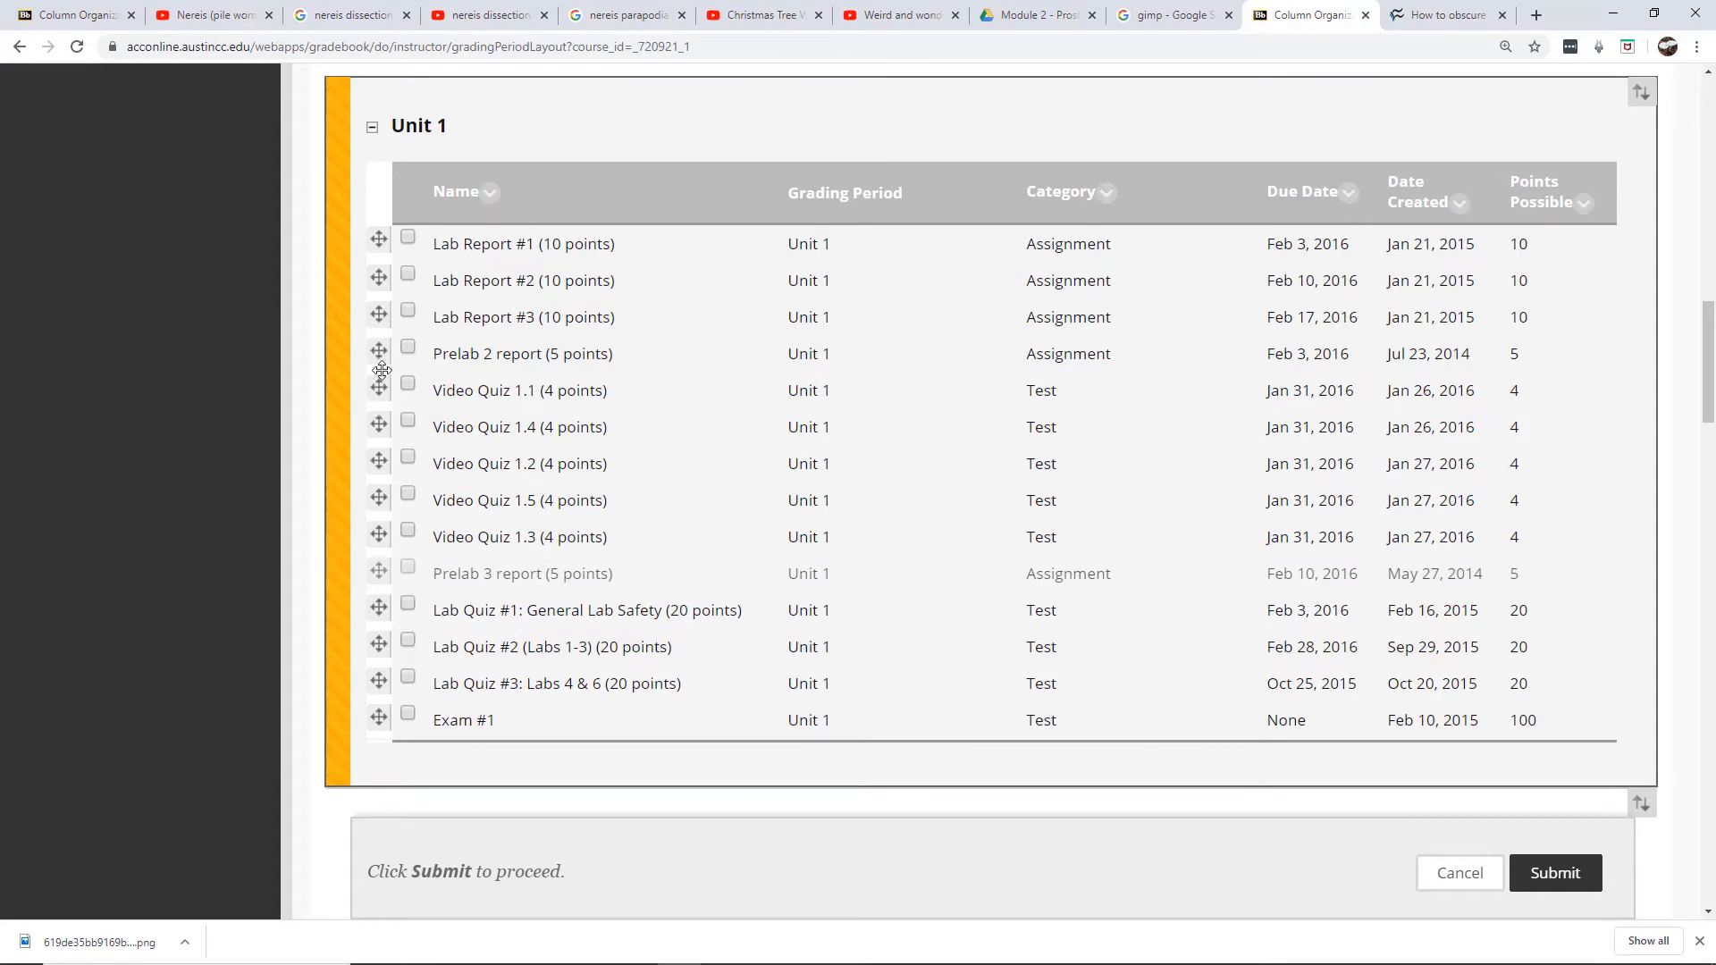
drag(379, 350, 406, 544)
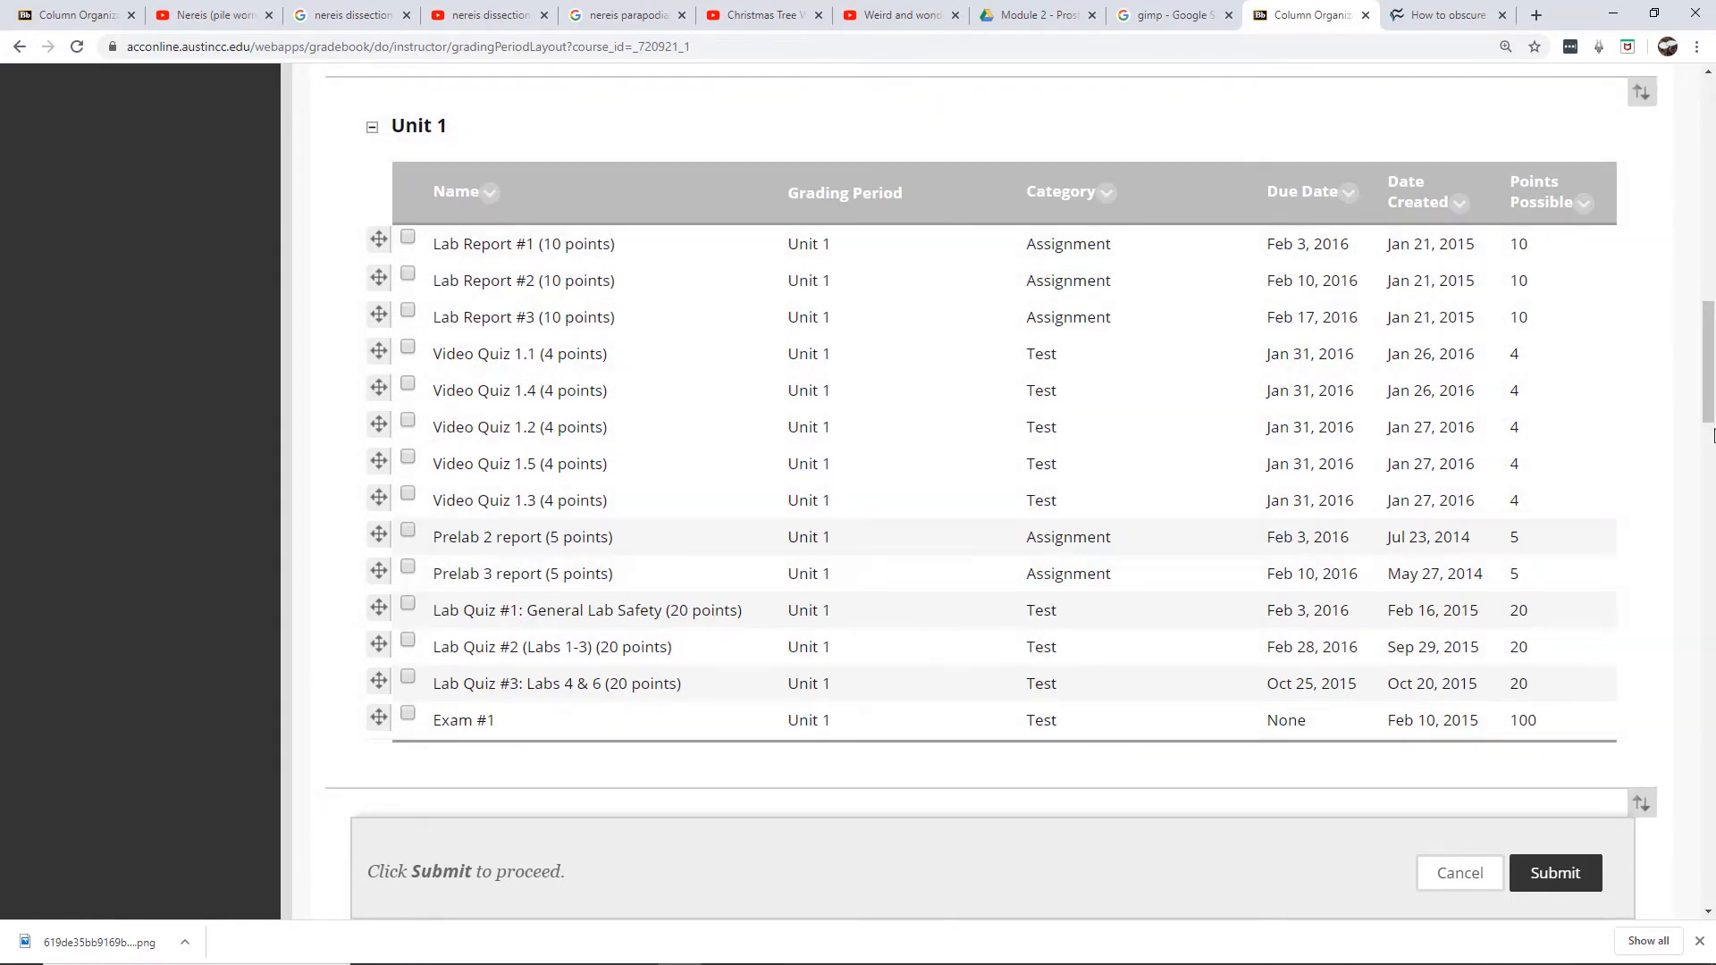
drag(1711, 405, 1711, 417)
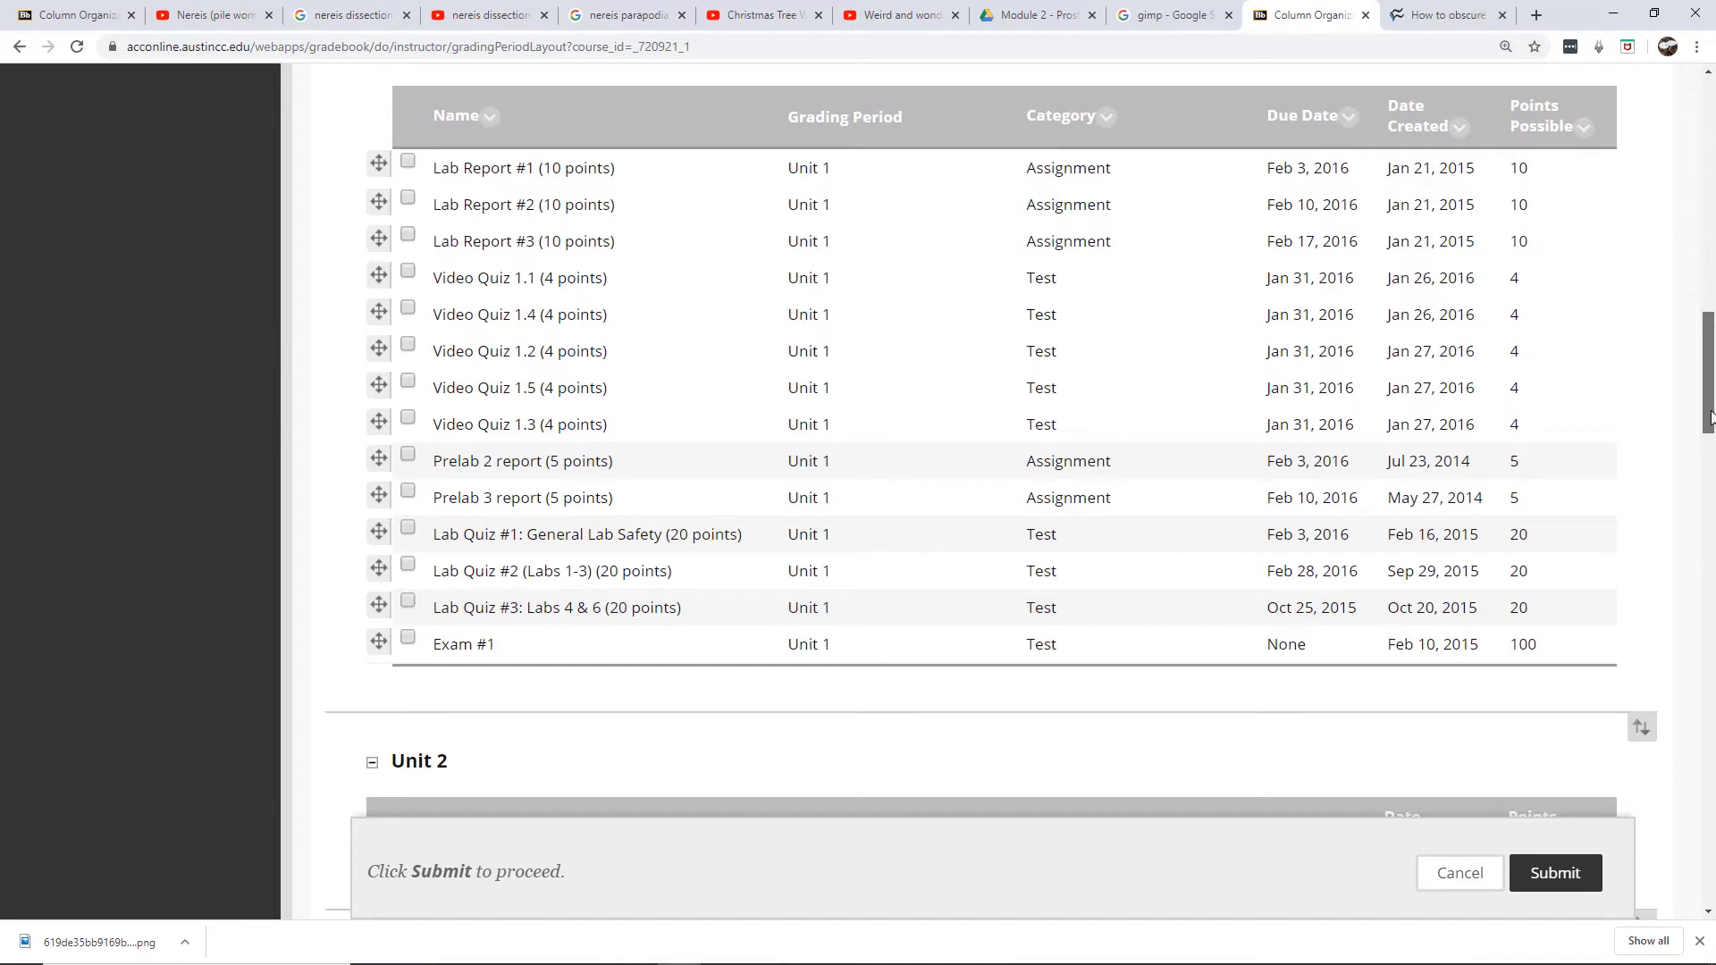
drag(1711, 418, 1711, 510)
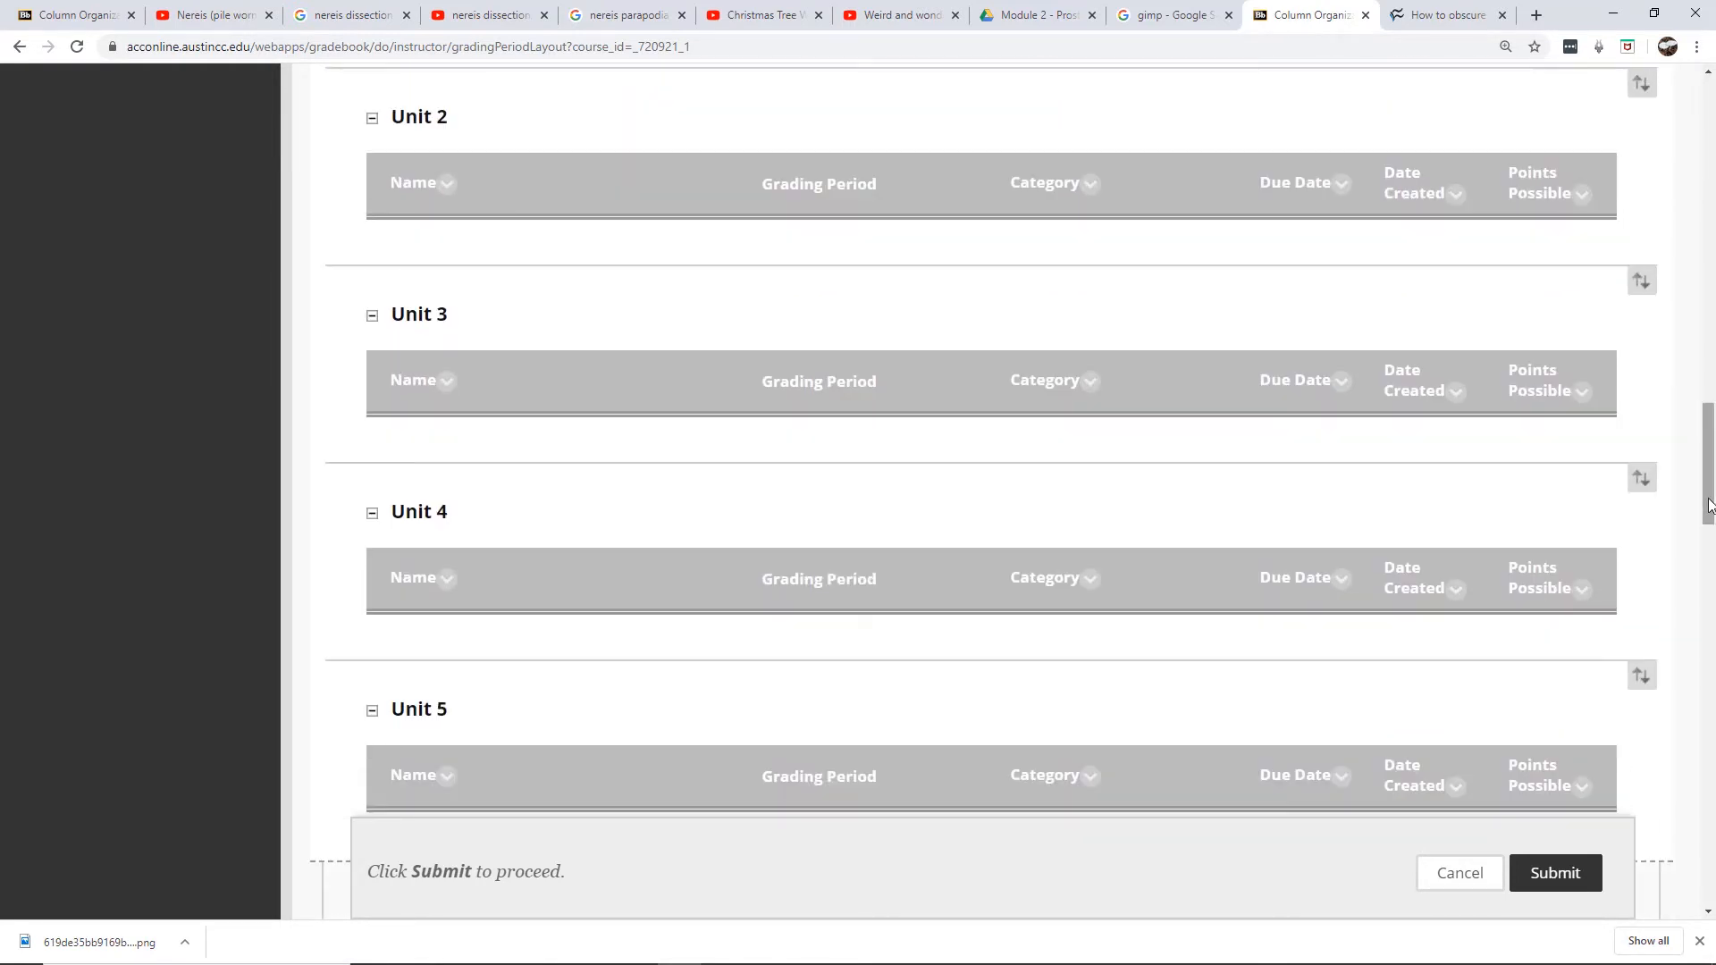
- Review the columns assigned to Units 2 through 5 and submit the column organization
mouse_move(1384, 955)
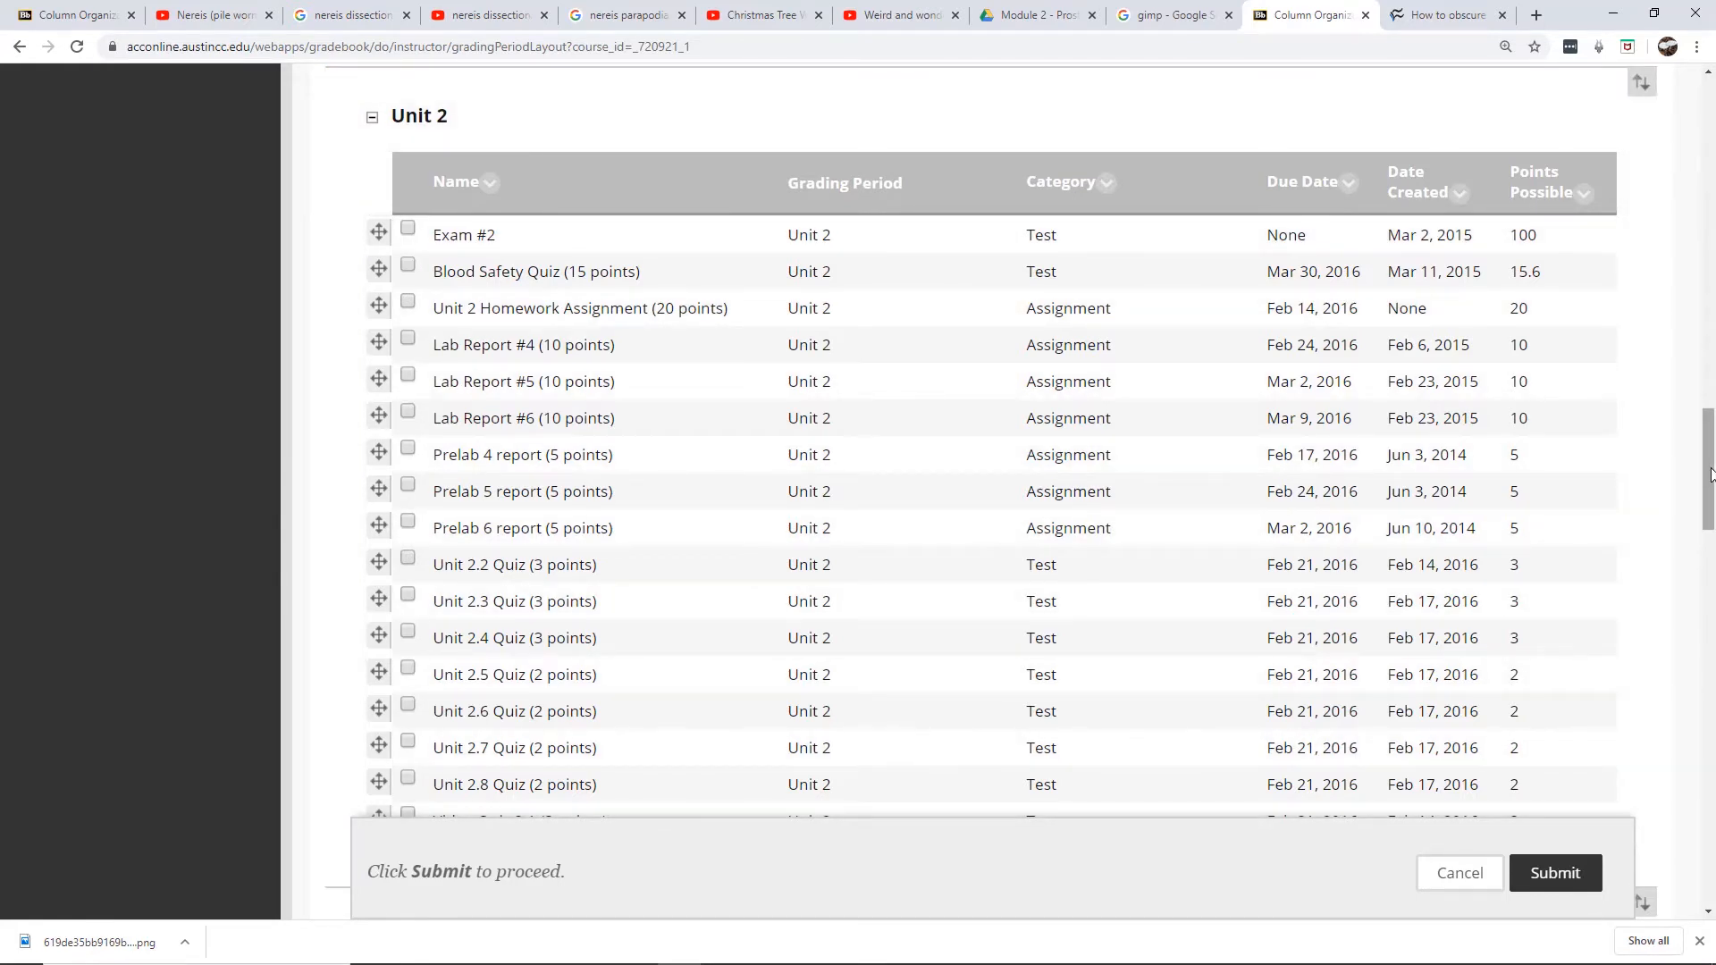
drag(1711, 474, 1713, 676)
drag(1712, 695, 1712, 716)
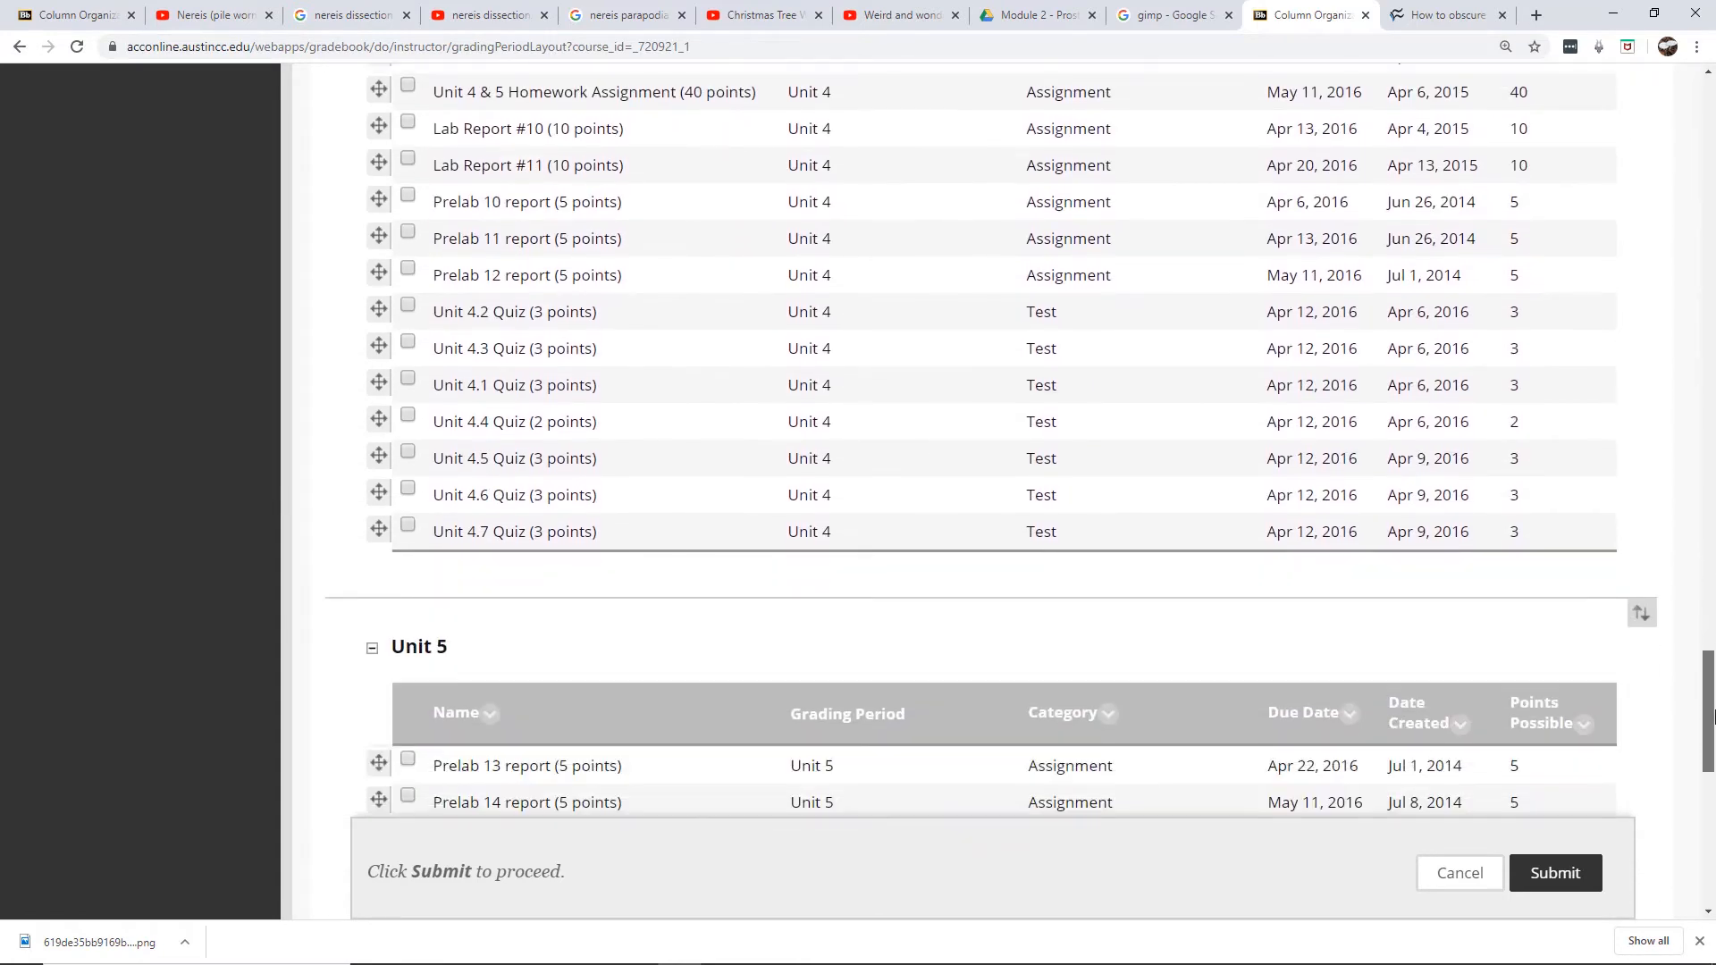
scroll(1712, 715, up, 1)
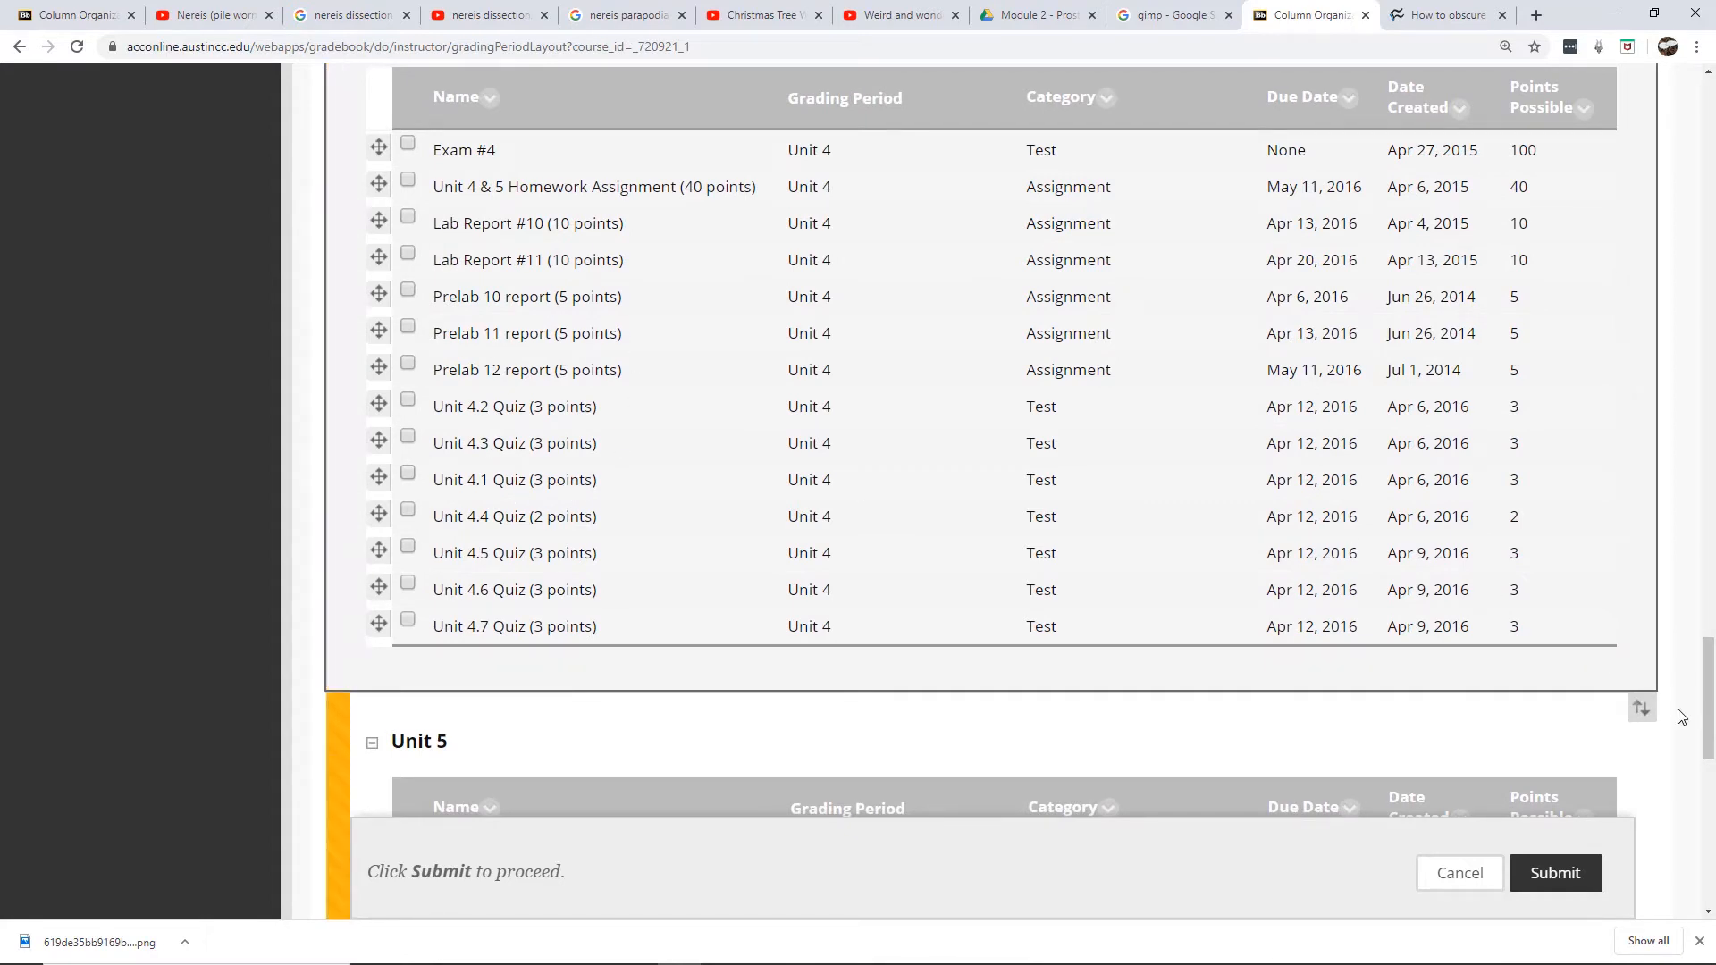
drag(1712, 722, 1711, 822)
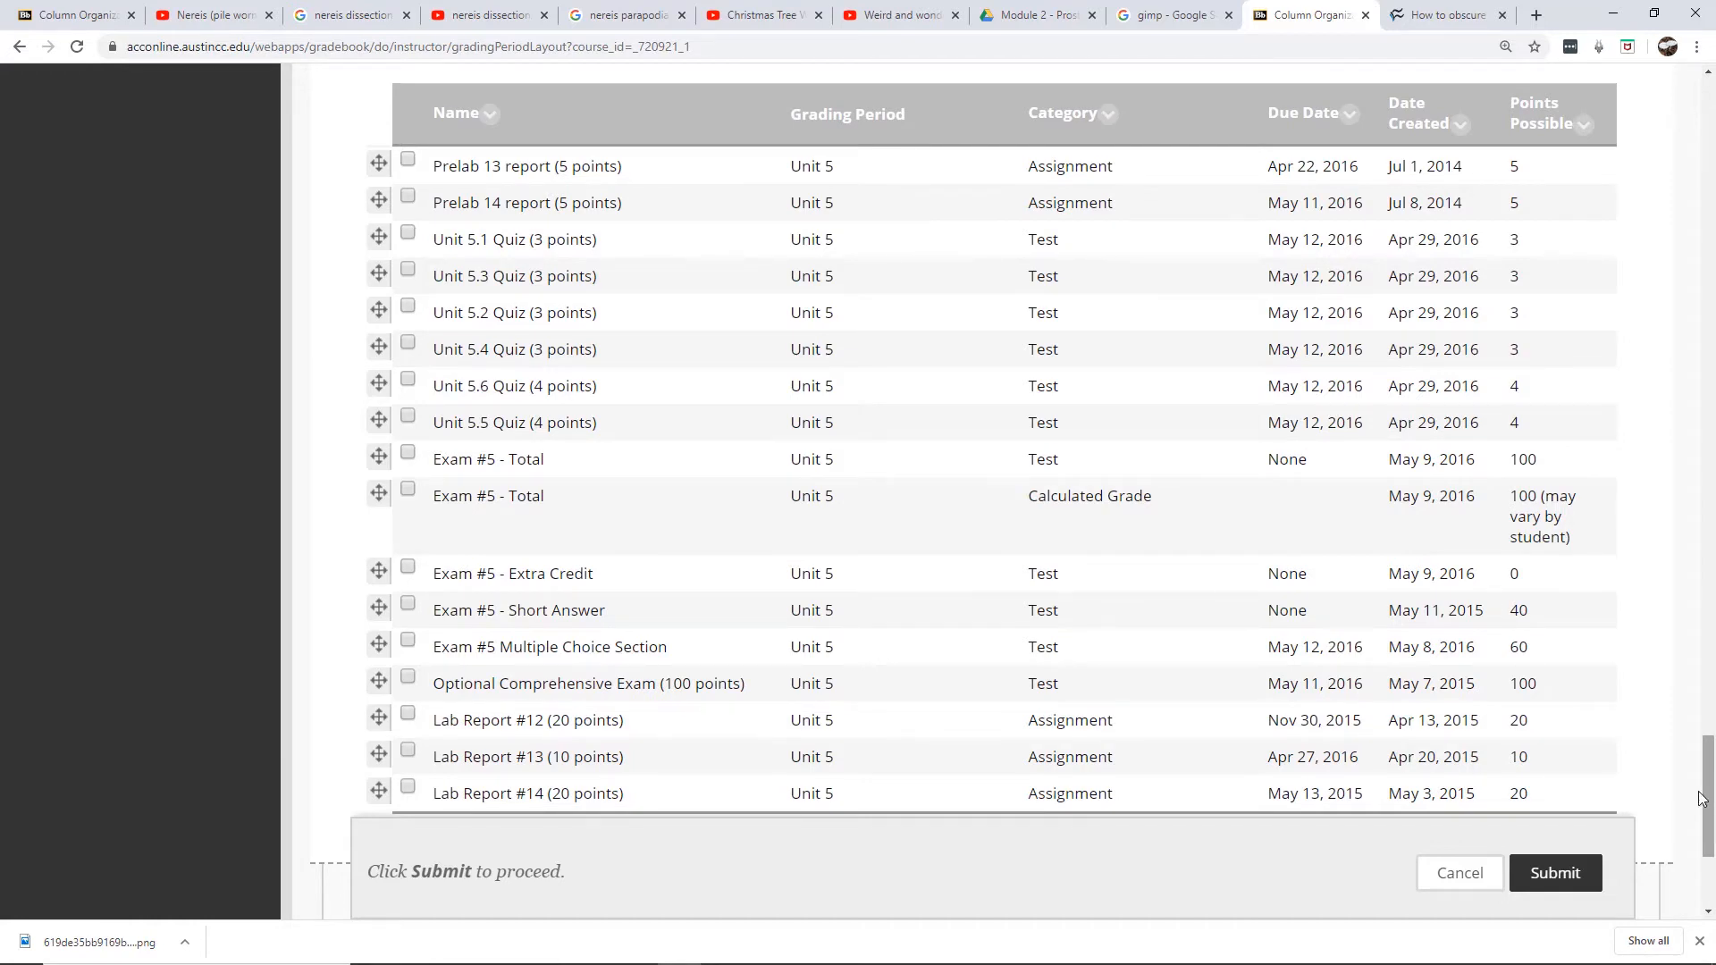
click(1580, 877)
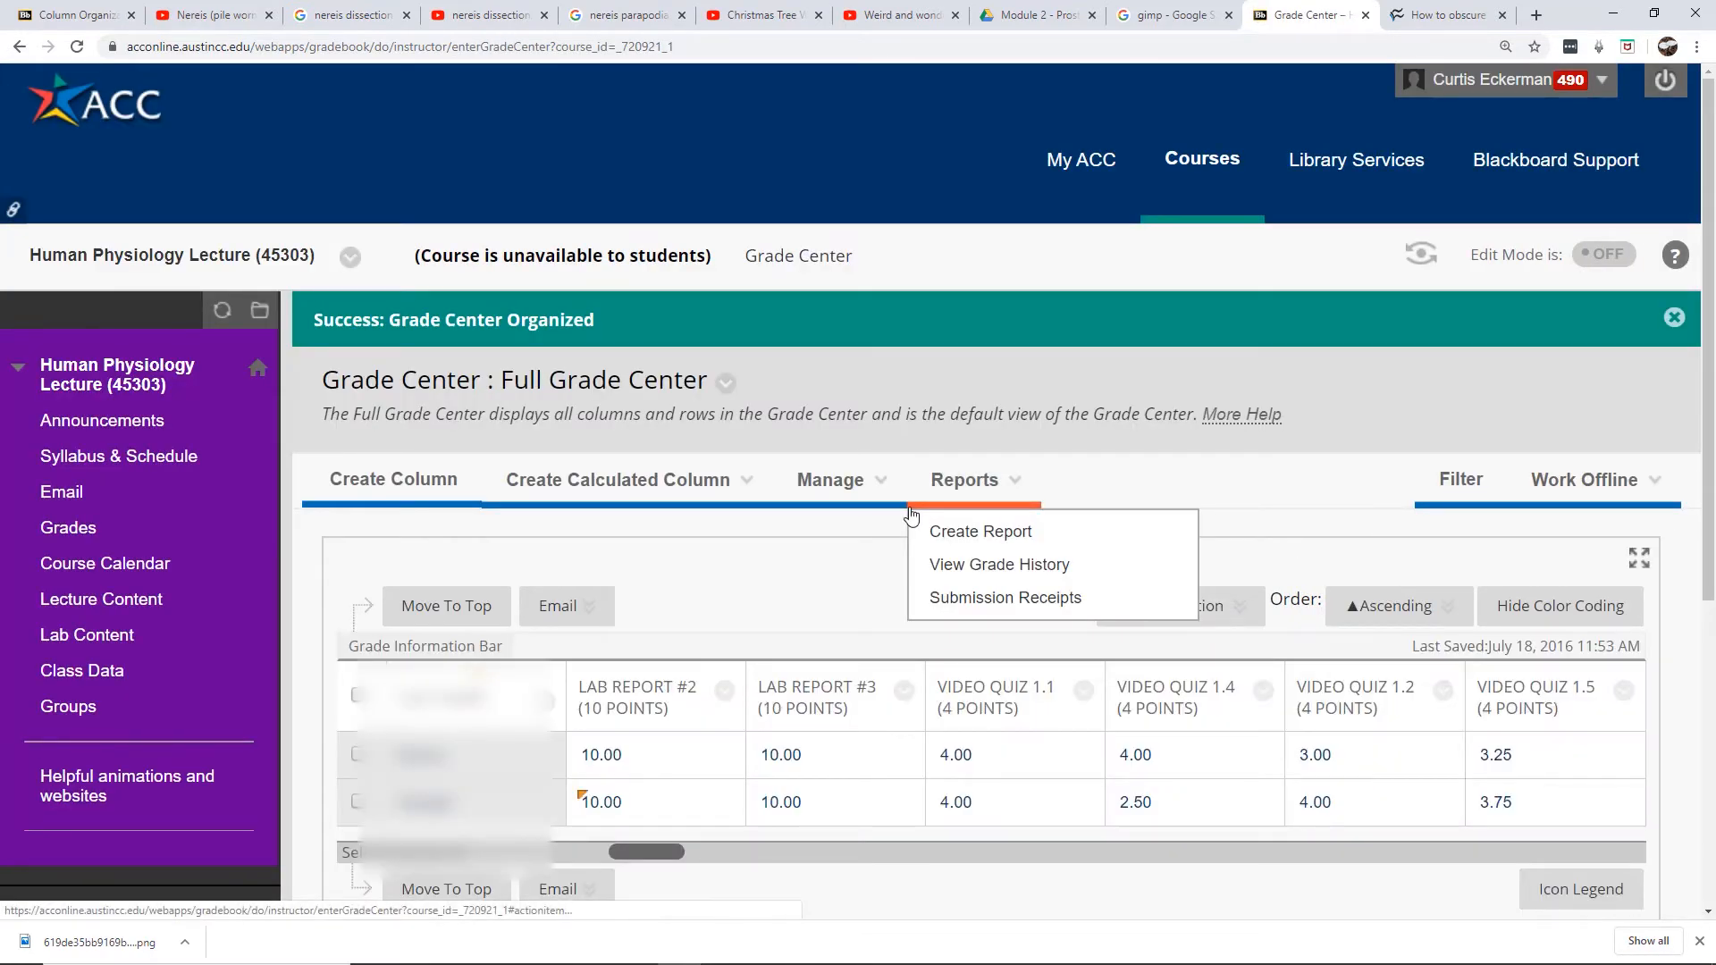
- Open the Letter grading schema for editing and examine its mapping of percentage ranges to letter grades
mouse_move(831, 483)
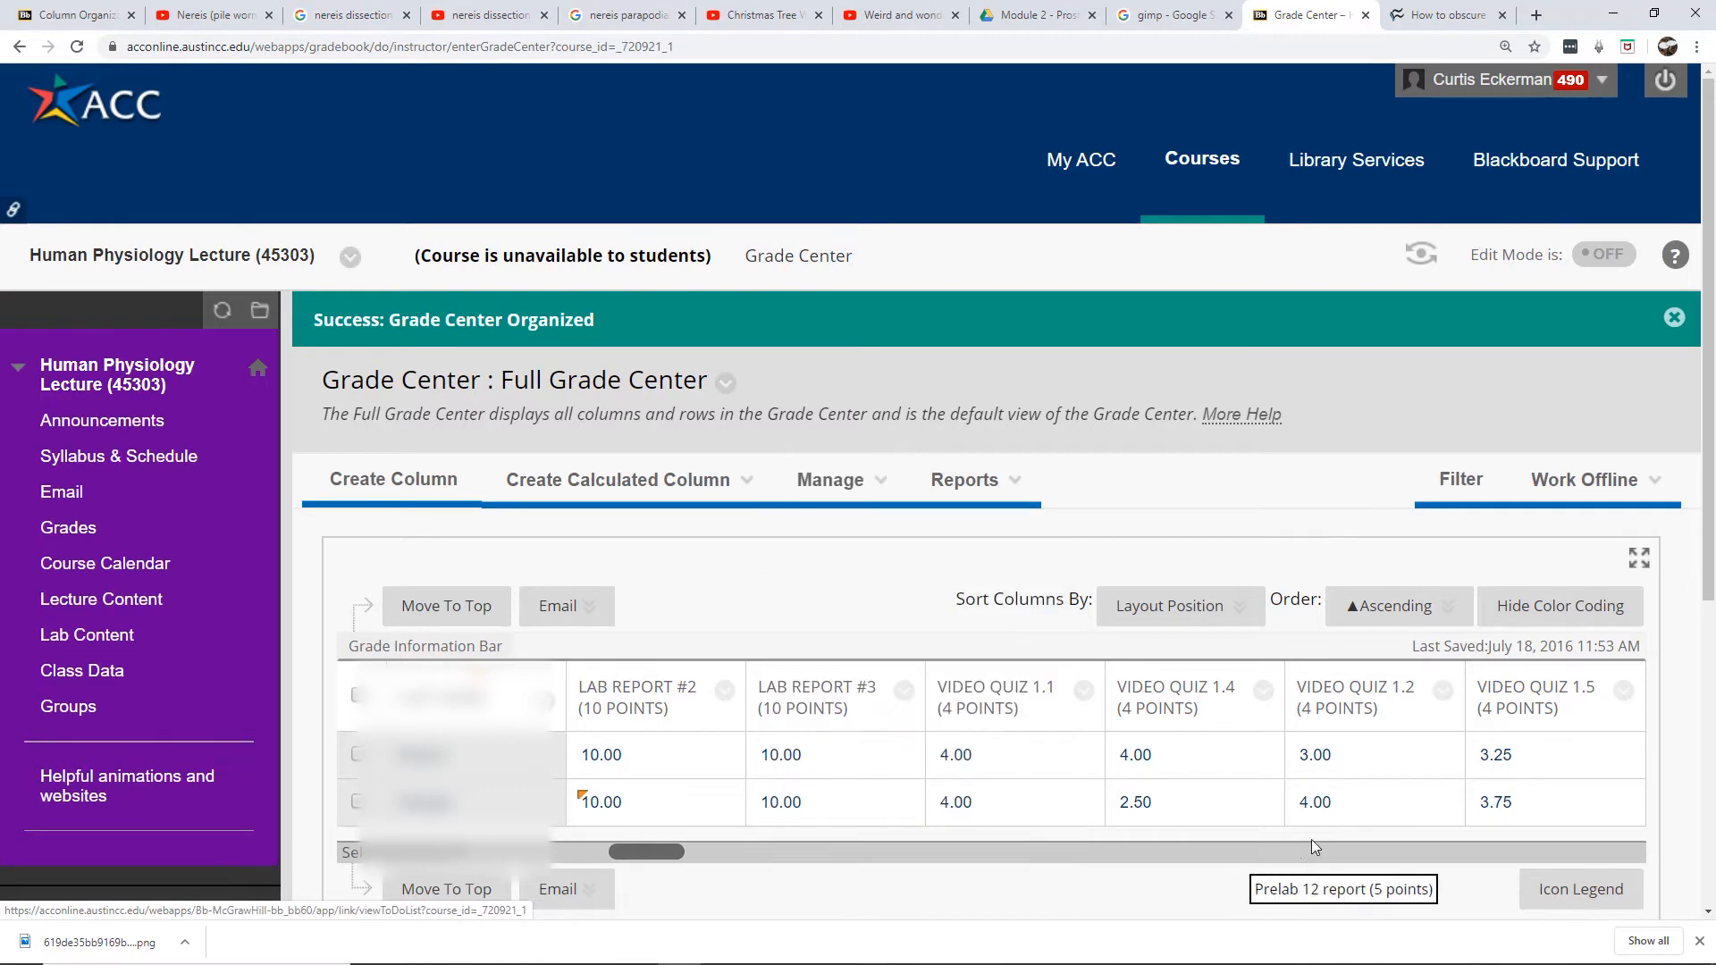
drag(651, 852, 585, 852)
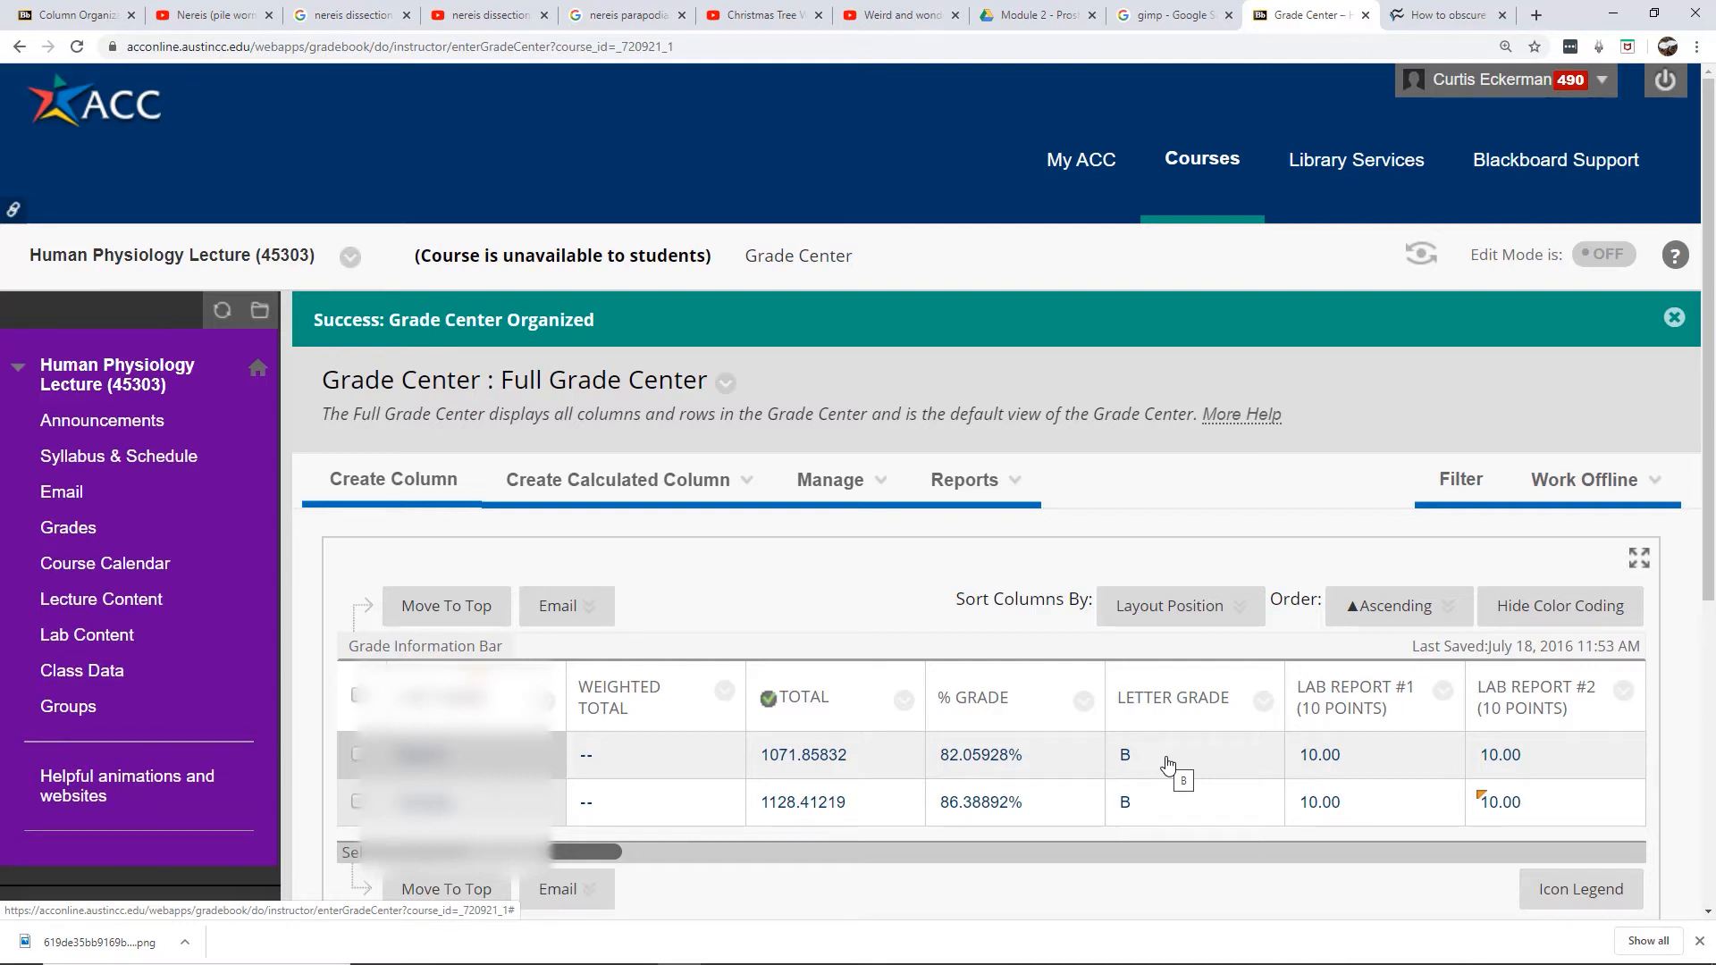
click(841, 480)
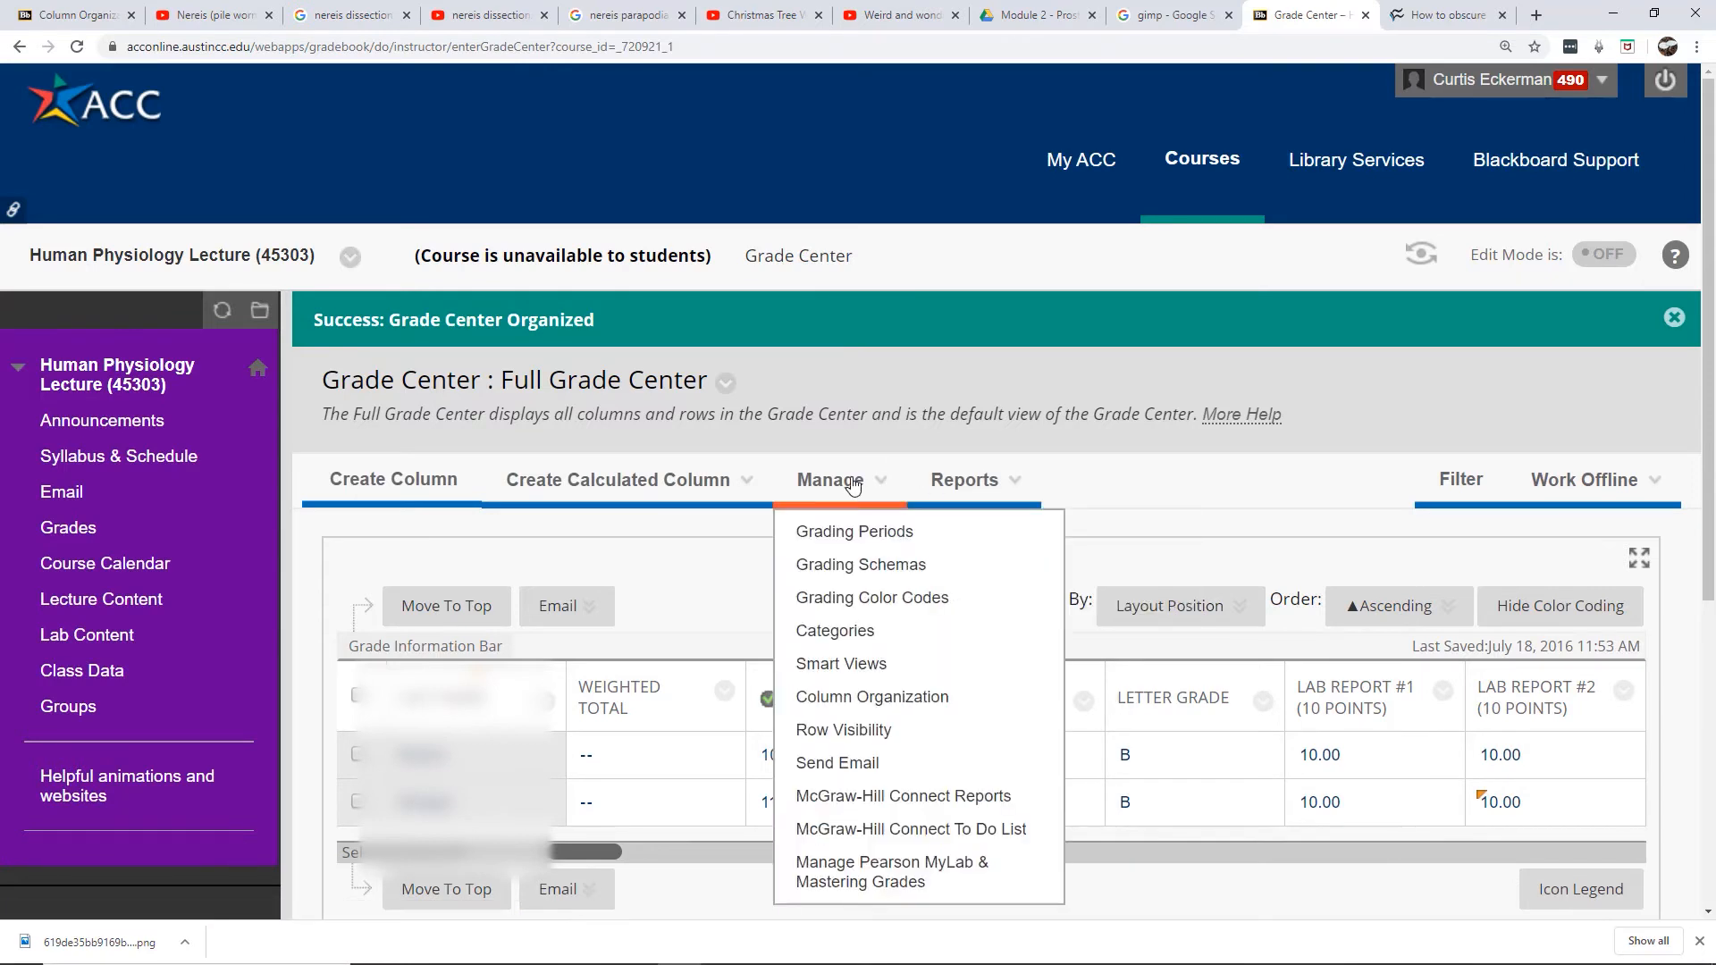
click(882, 573)
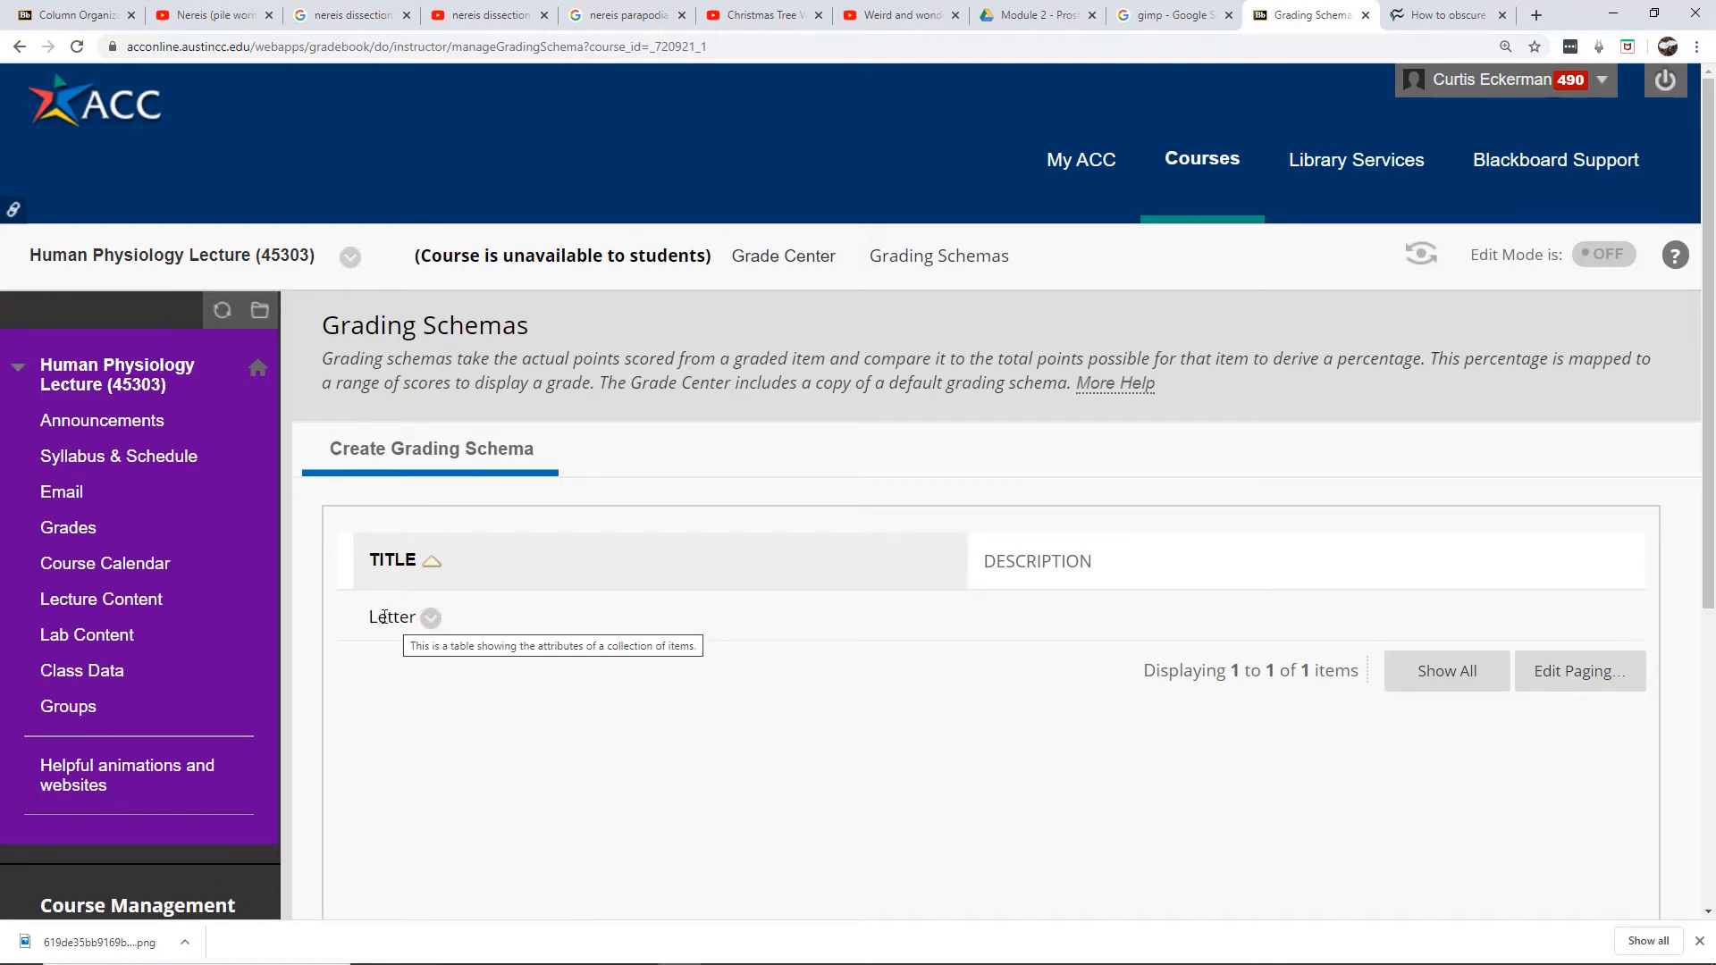
click(430, 619)
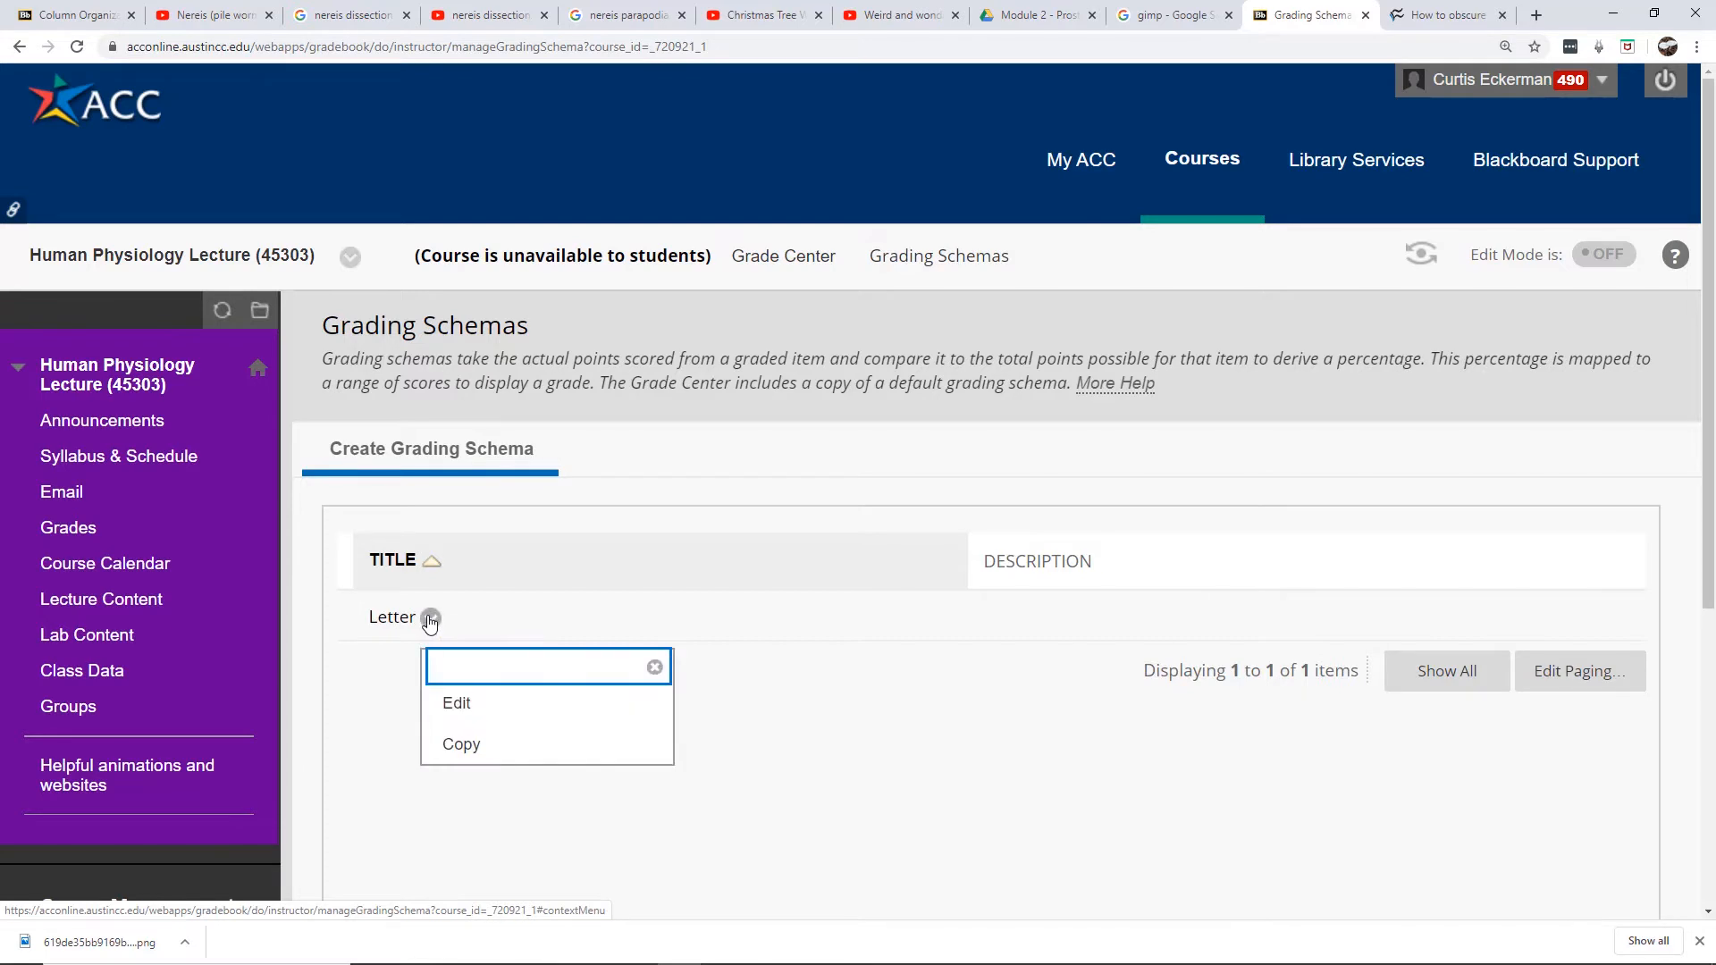
click(457, 703)
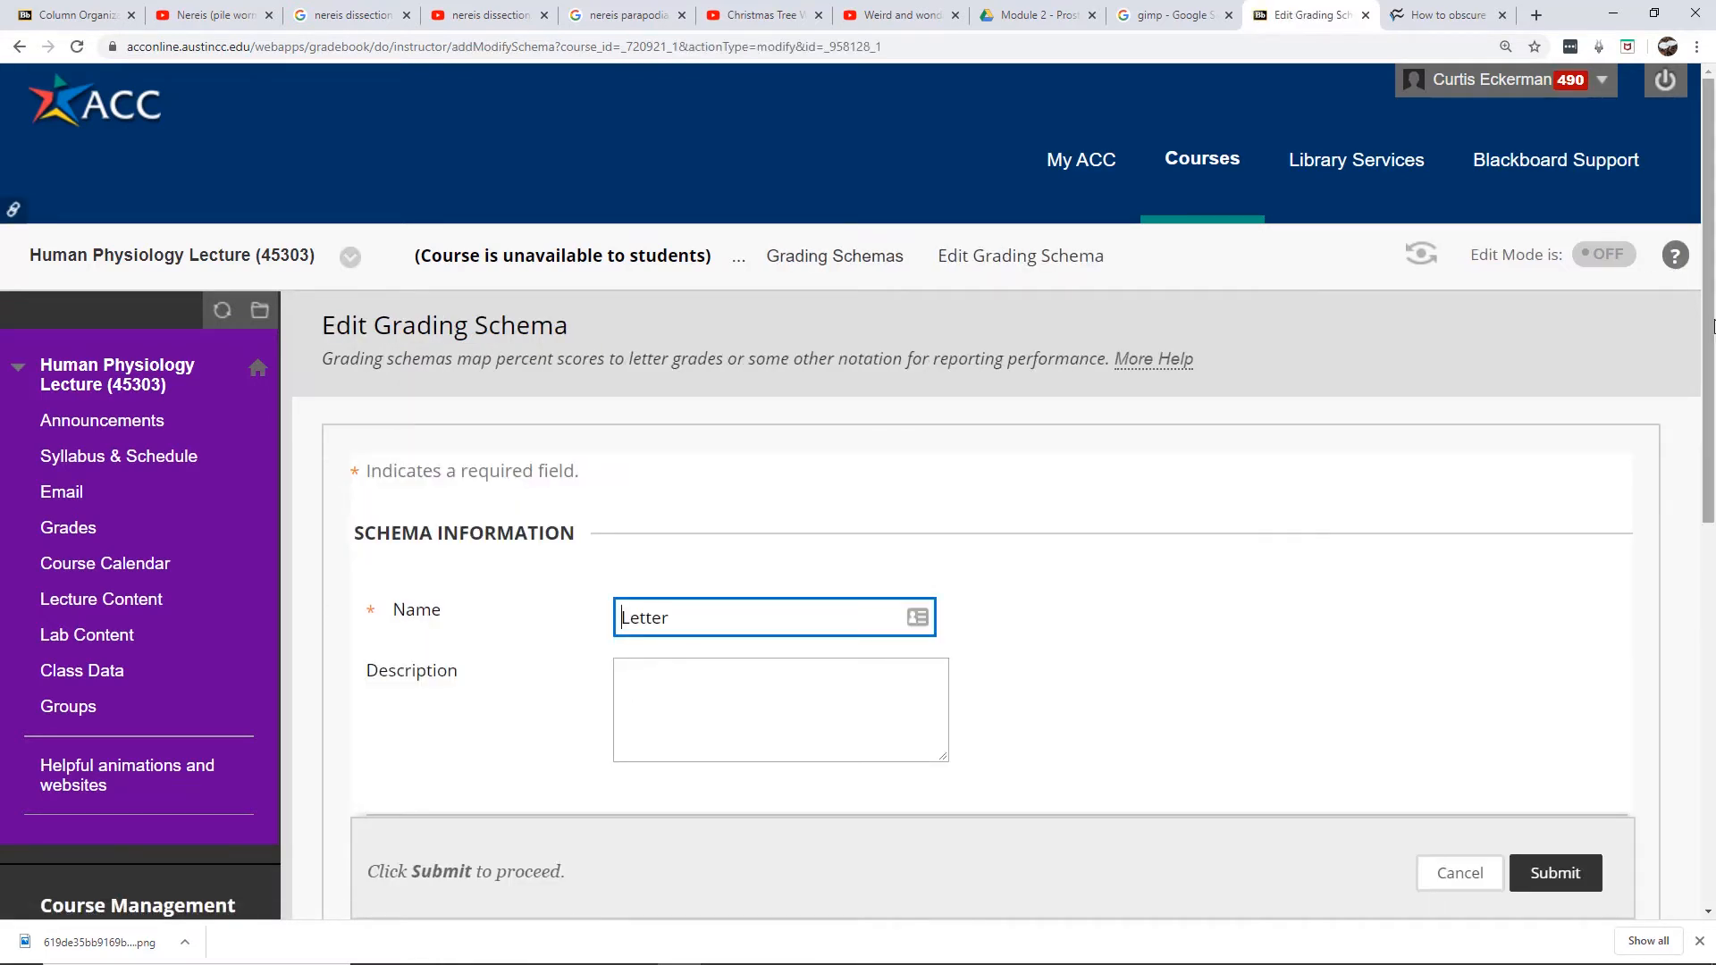
drag(1713, 331, 1713, 674)
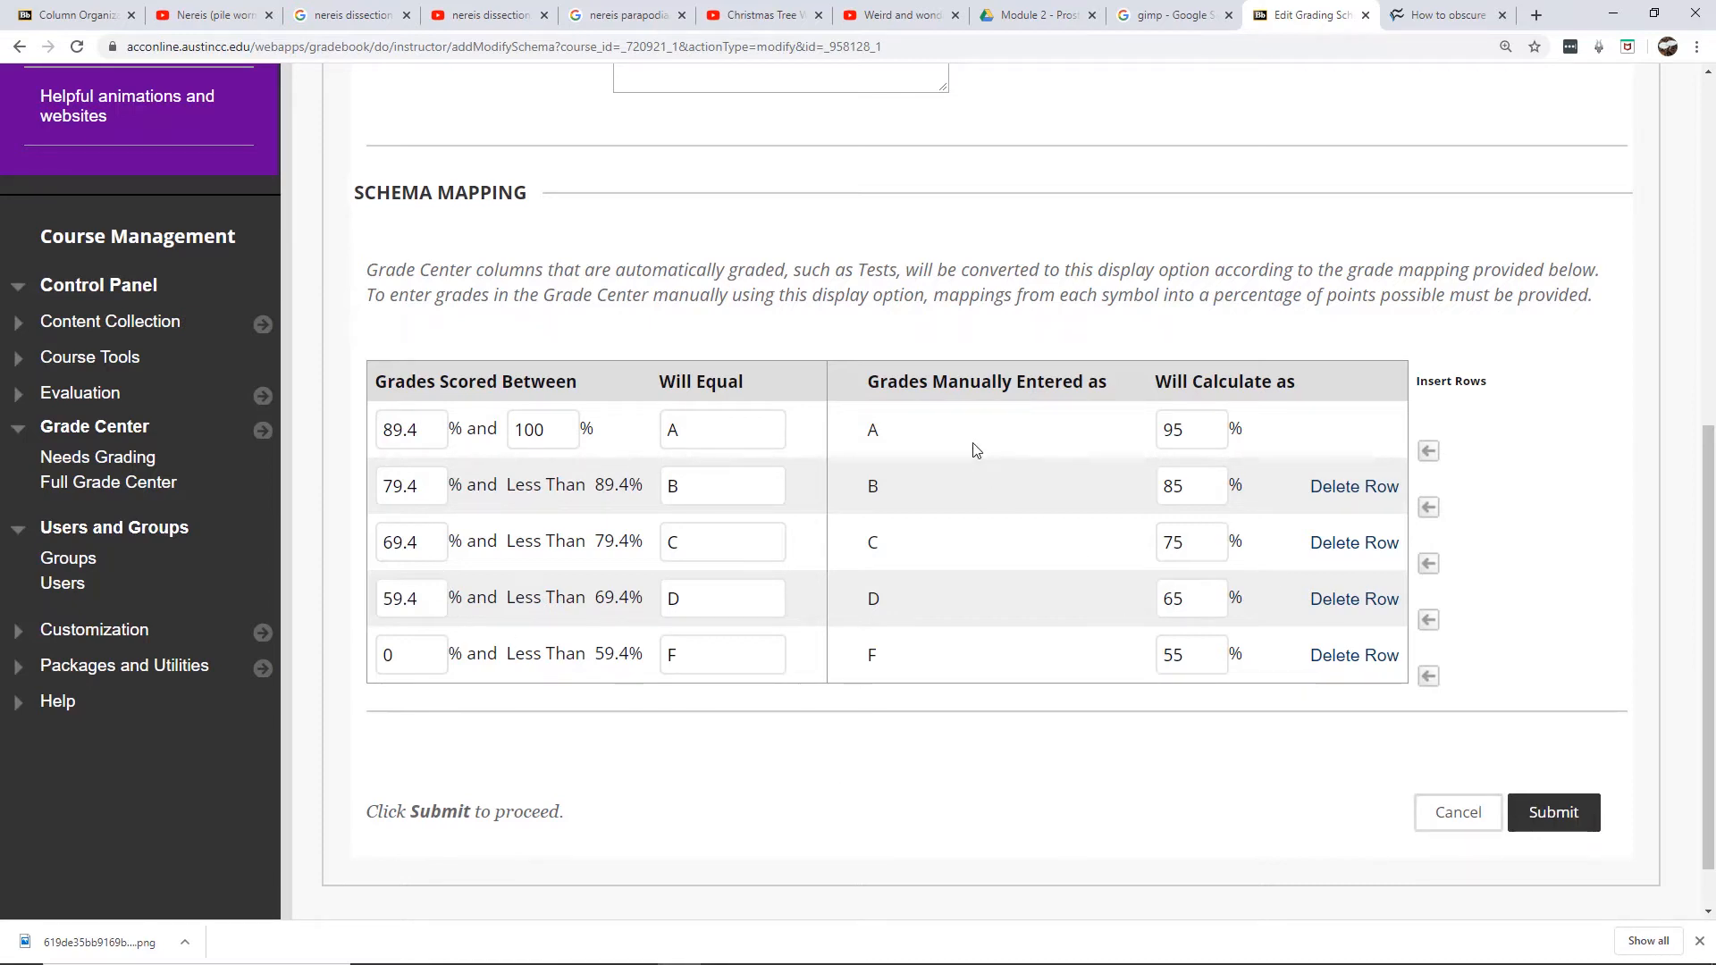
- Submit the Letter grading schema and return to the Full Grade Center
click(1586, 824)
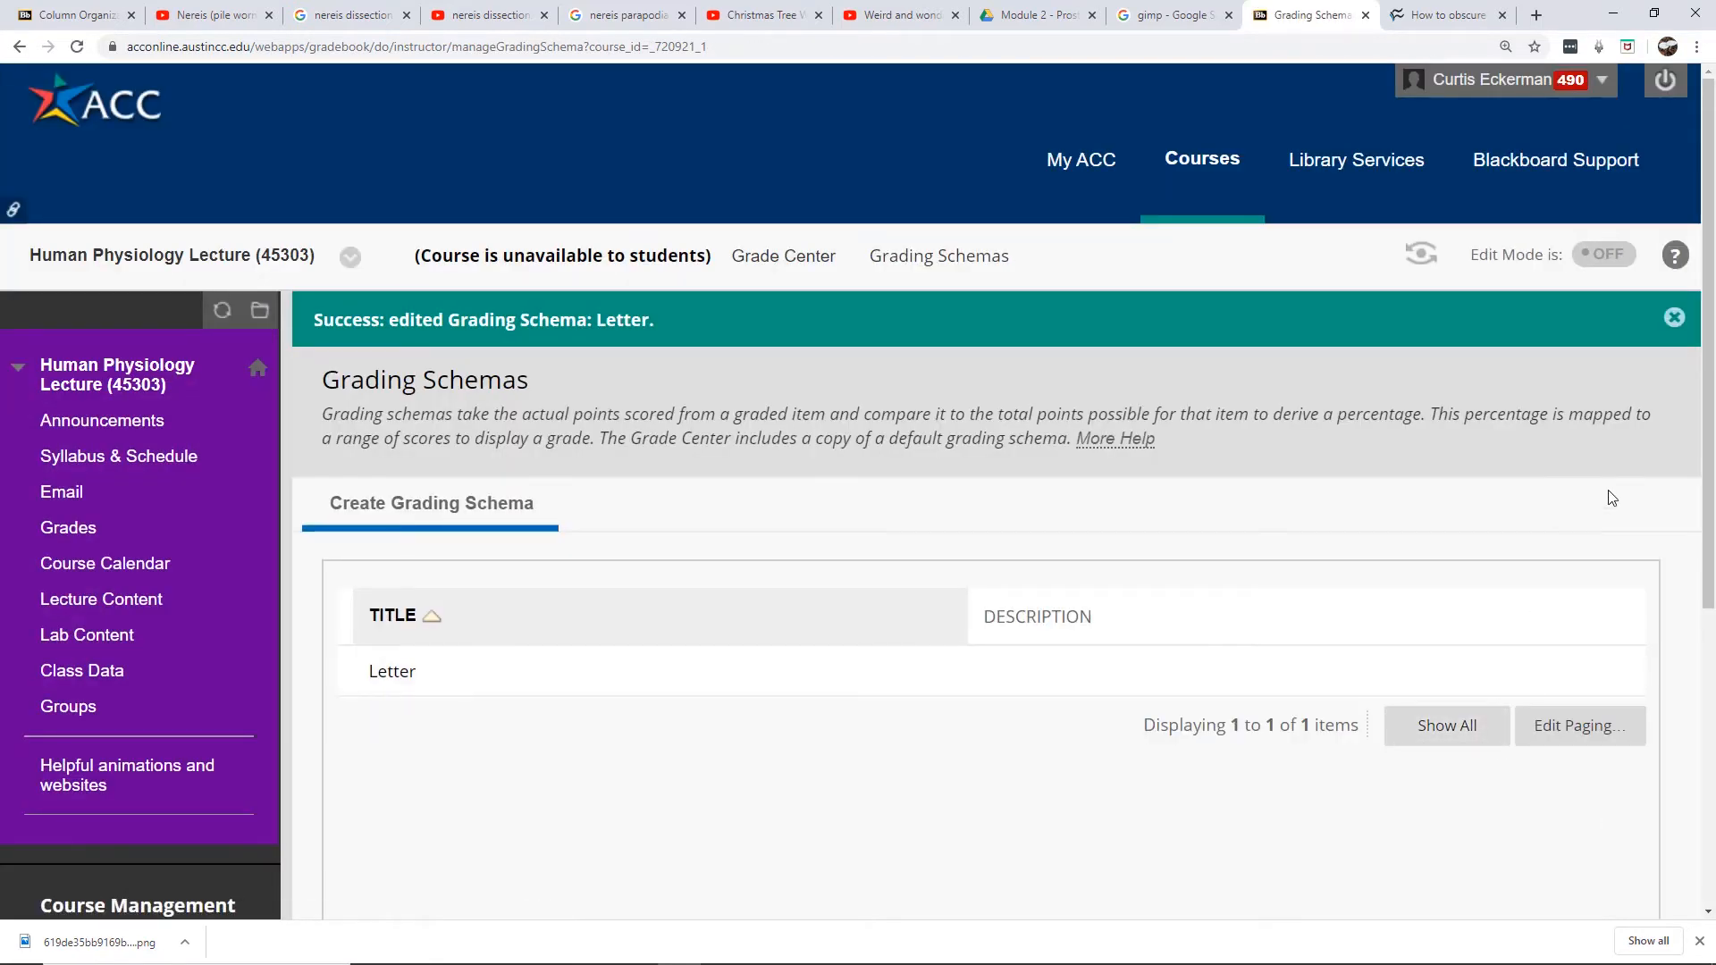
drag(1712, 333, 1712, 576)
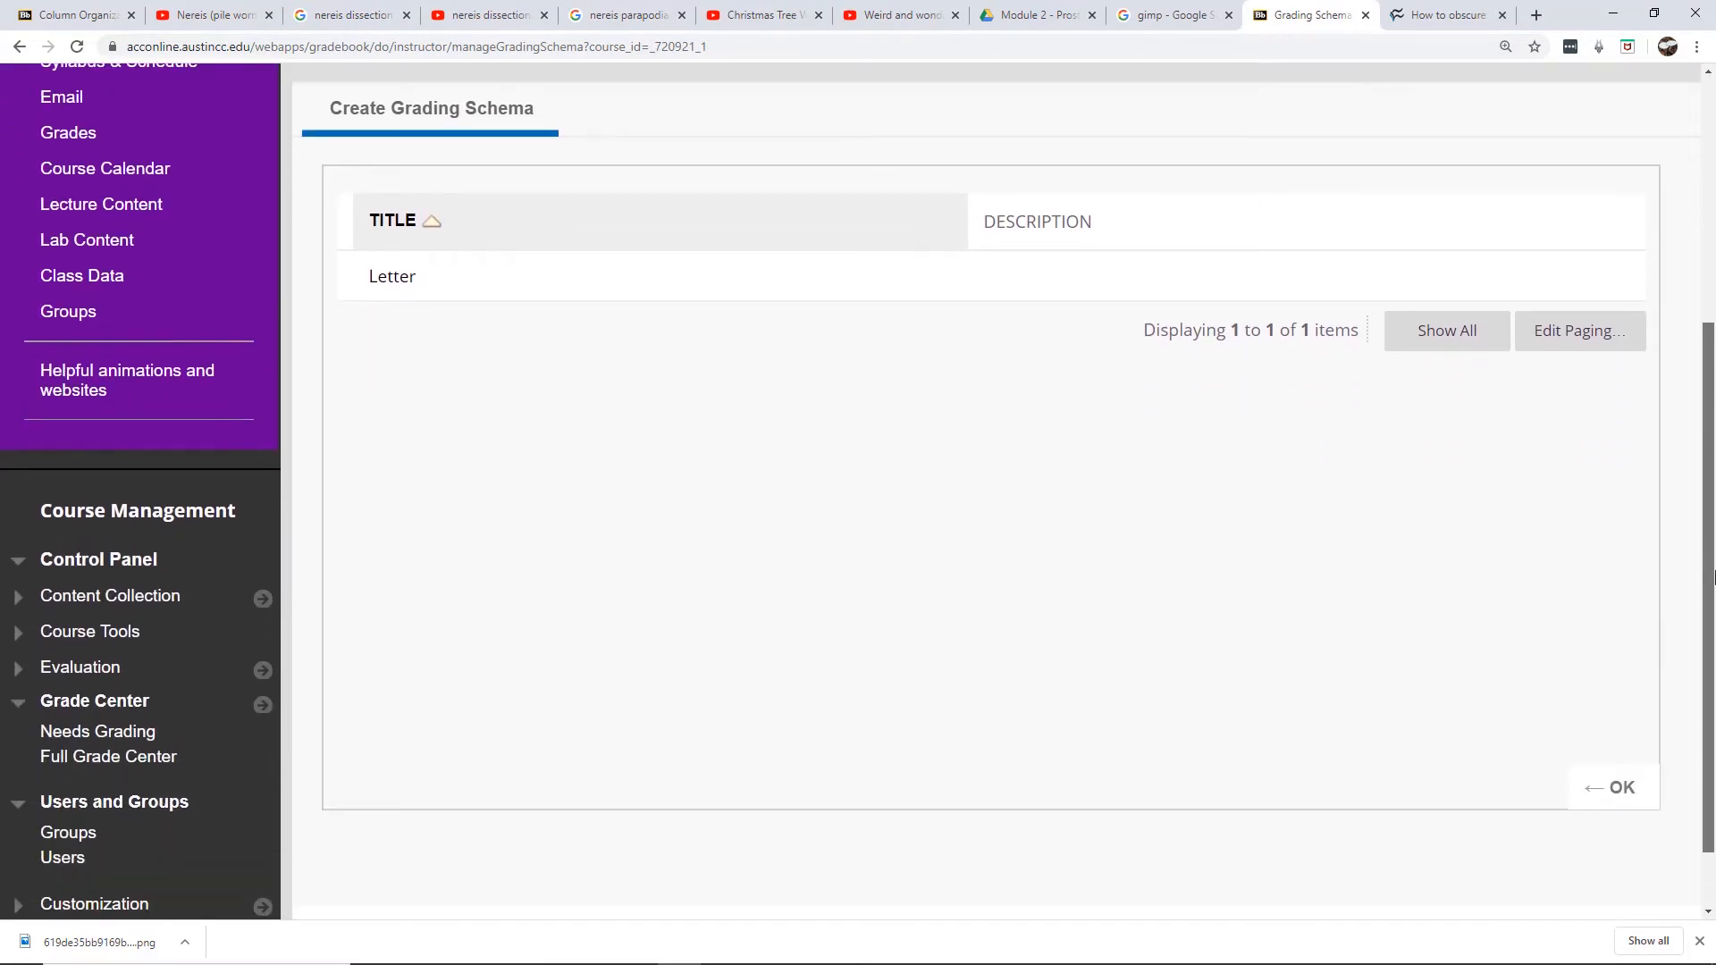
click(1612, 791)
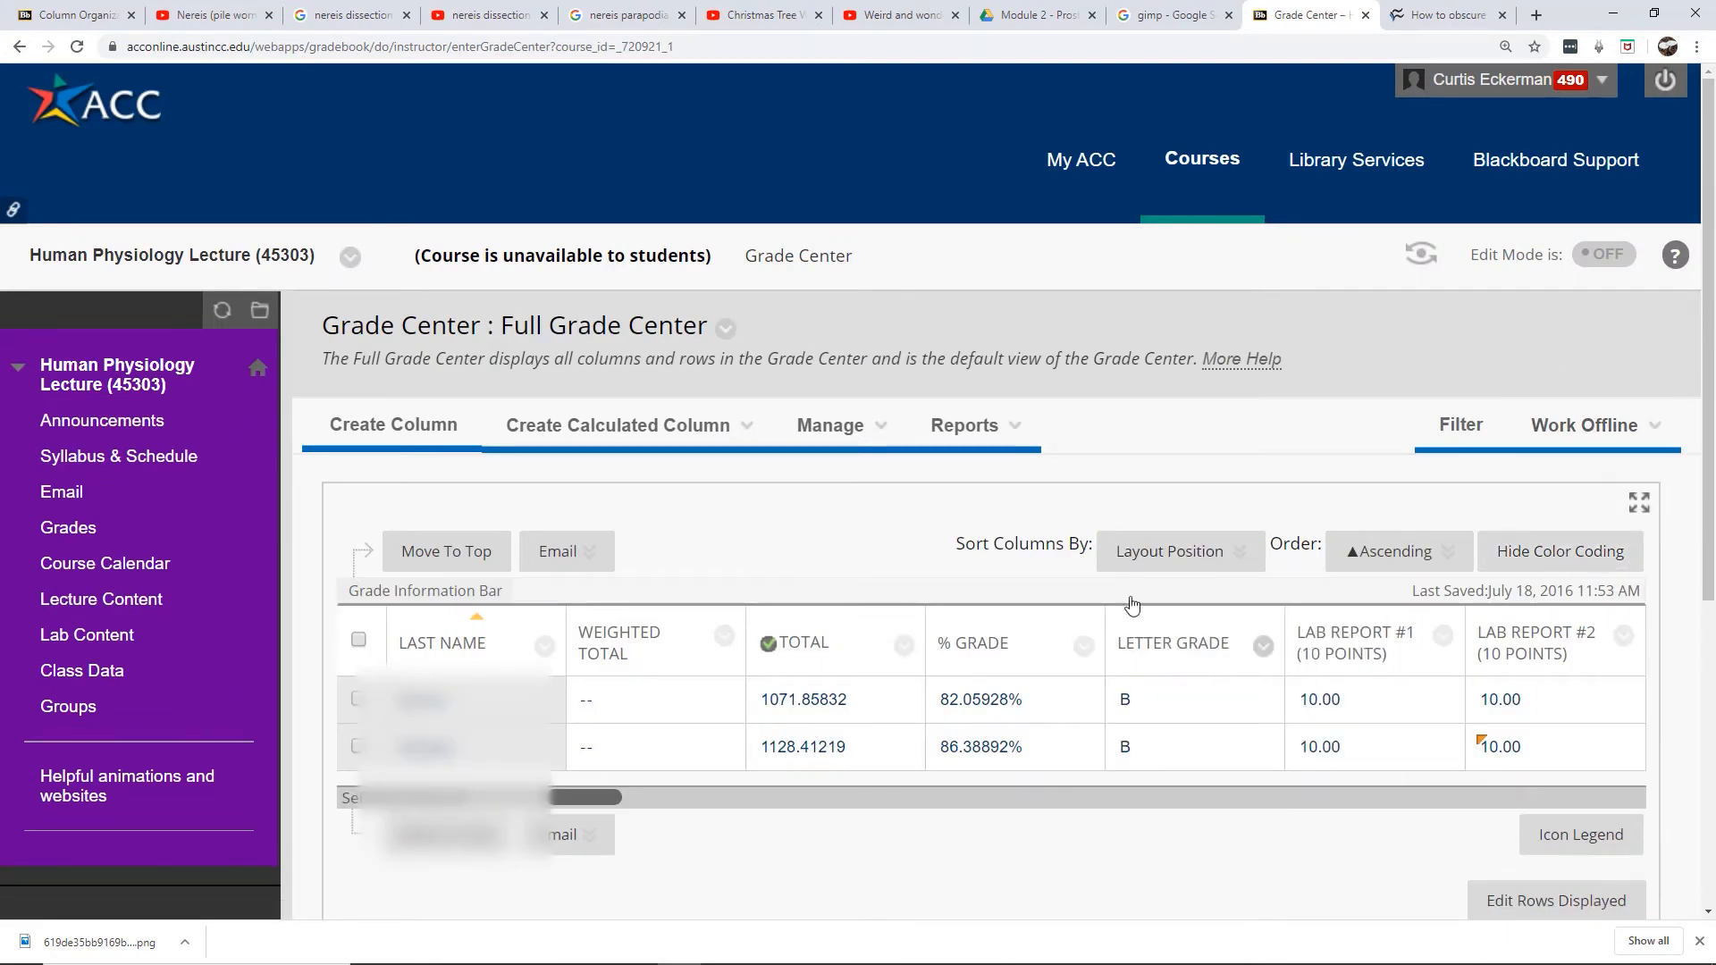
- Open the Letter Grade column's information for editing as a total column
mouse_move(682, 444)
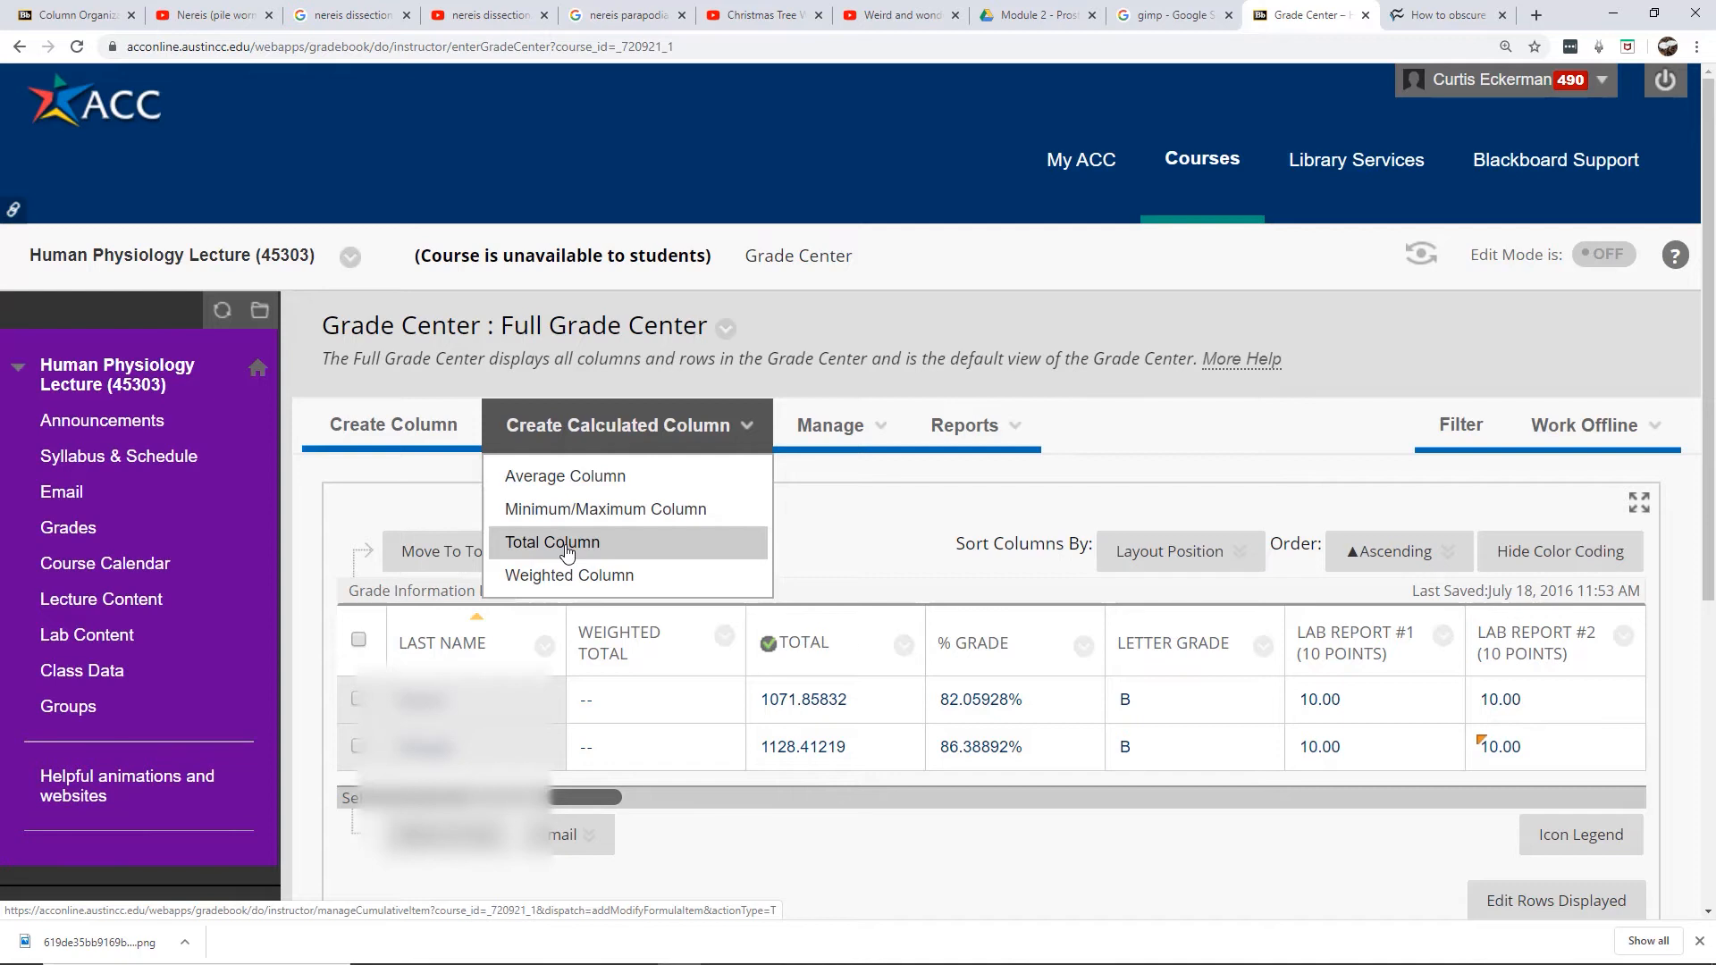
click(1265, 649)
click(1324, 375)
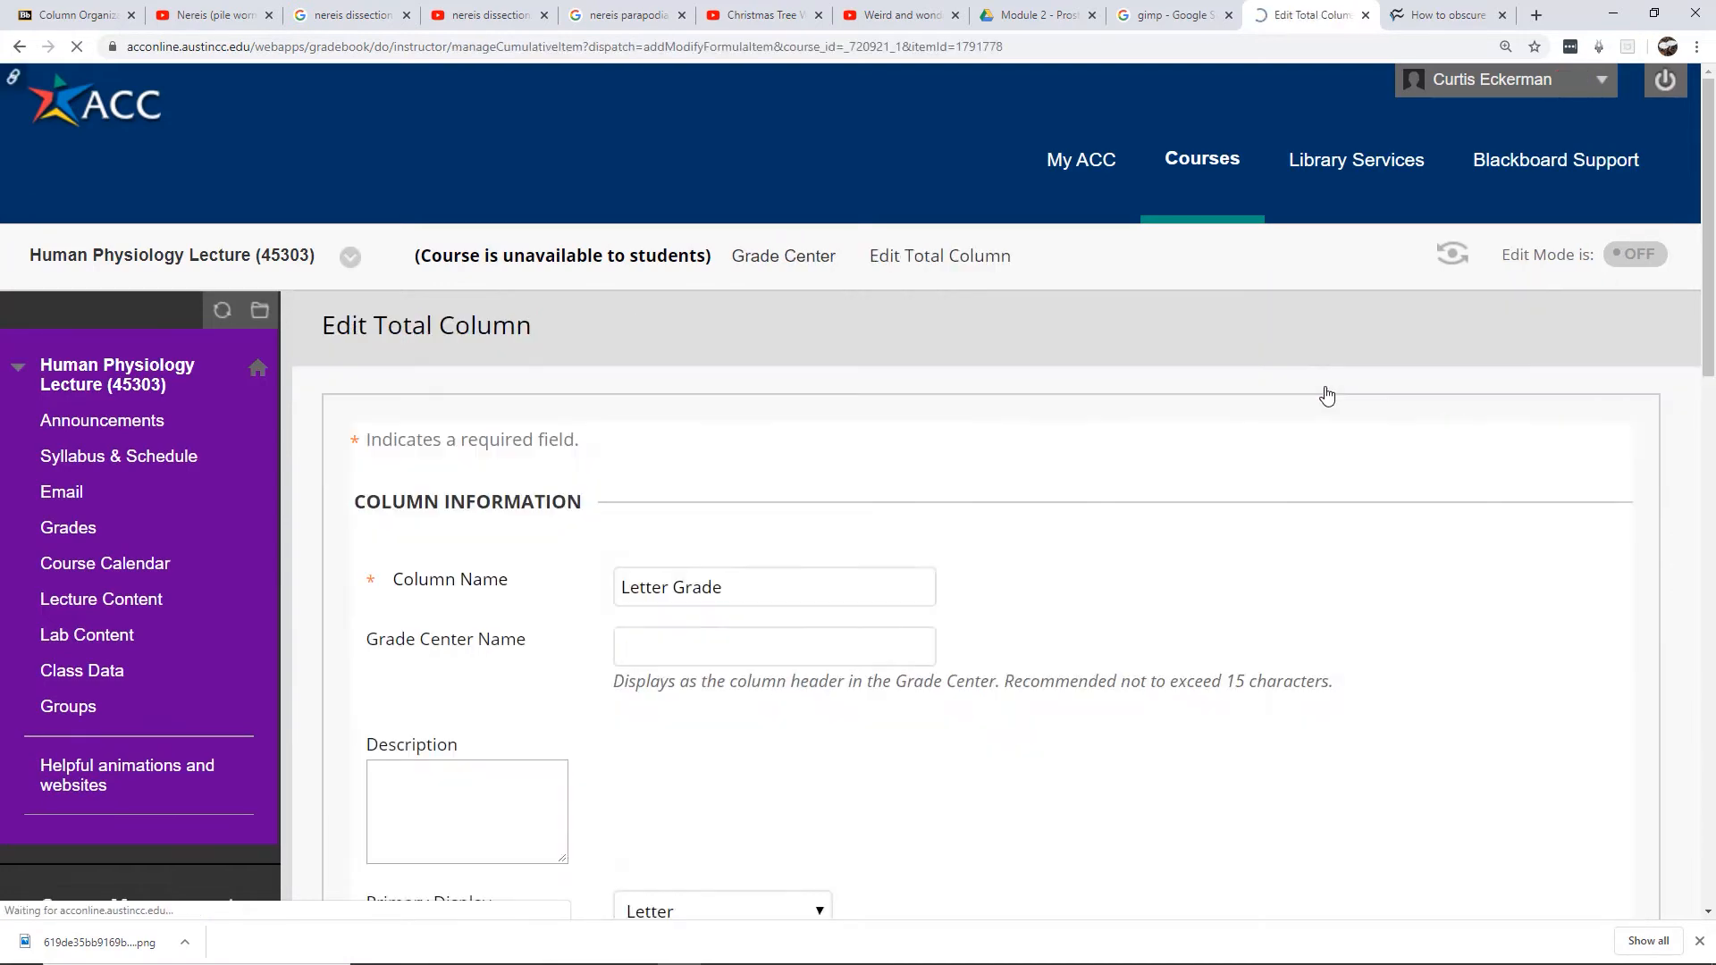
drag(1711, 187, 1715, 243)
click(380, 111)
drag(380, 111, 538, 111)
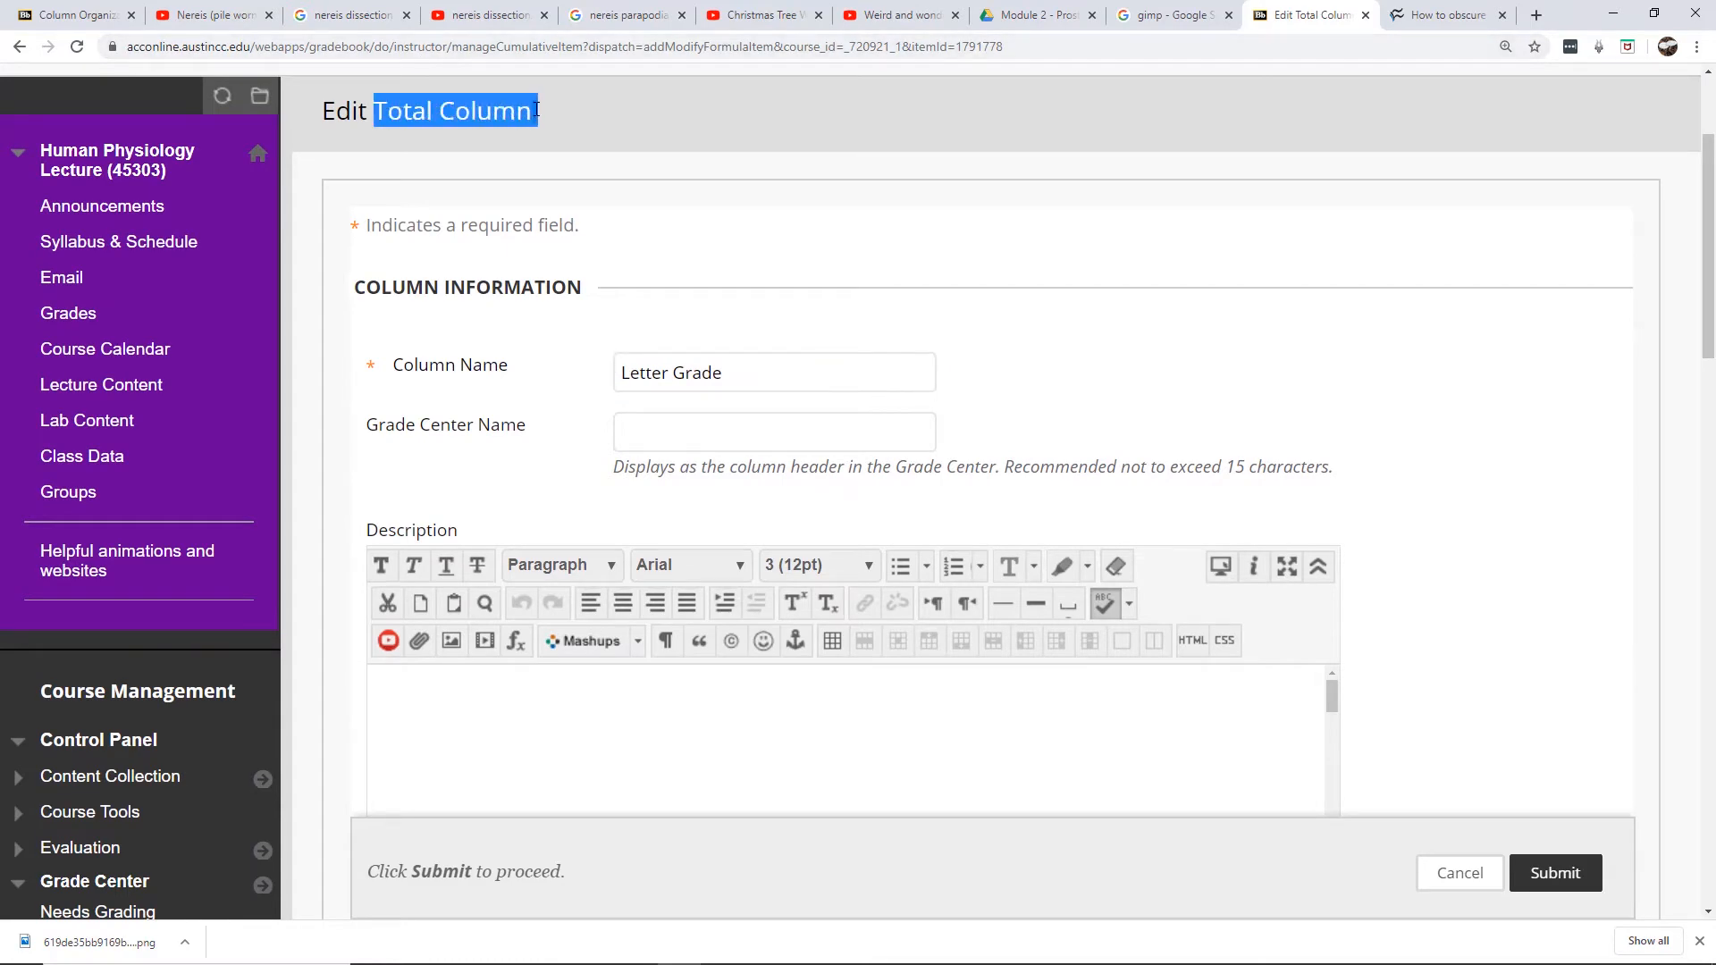
click(732, 279)
- Set the Letter Grade column's Primary Display to Letter
drag(1711, 225, 1708, 373)
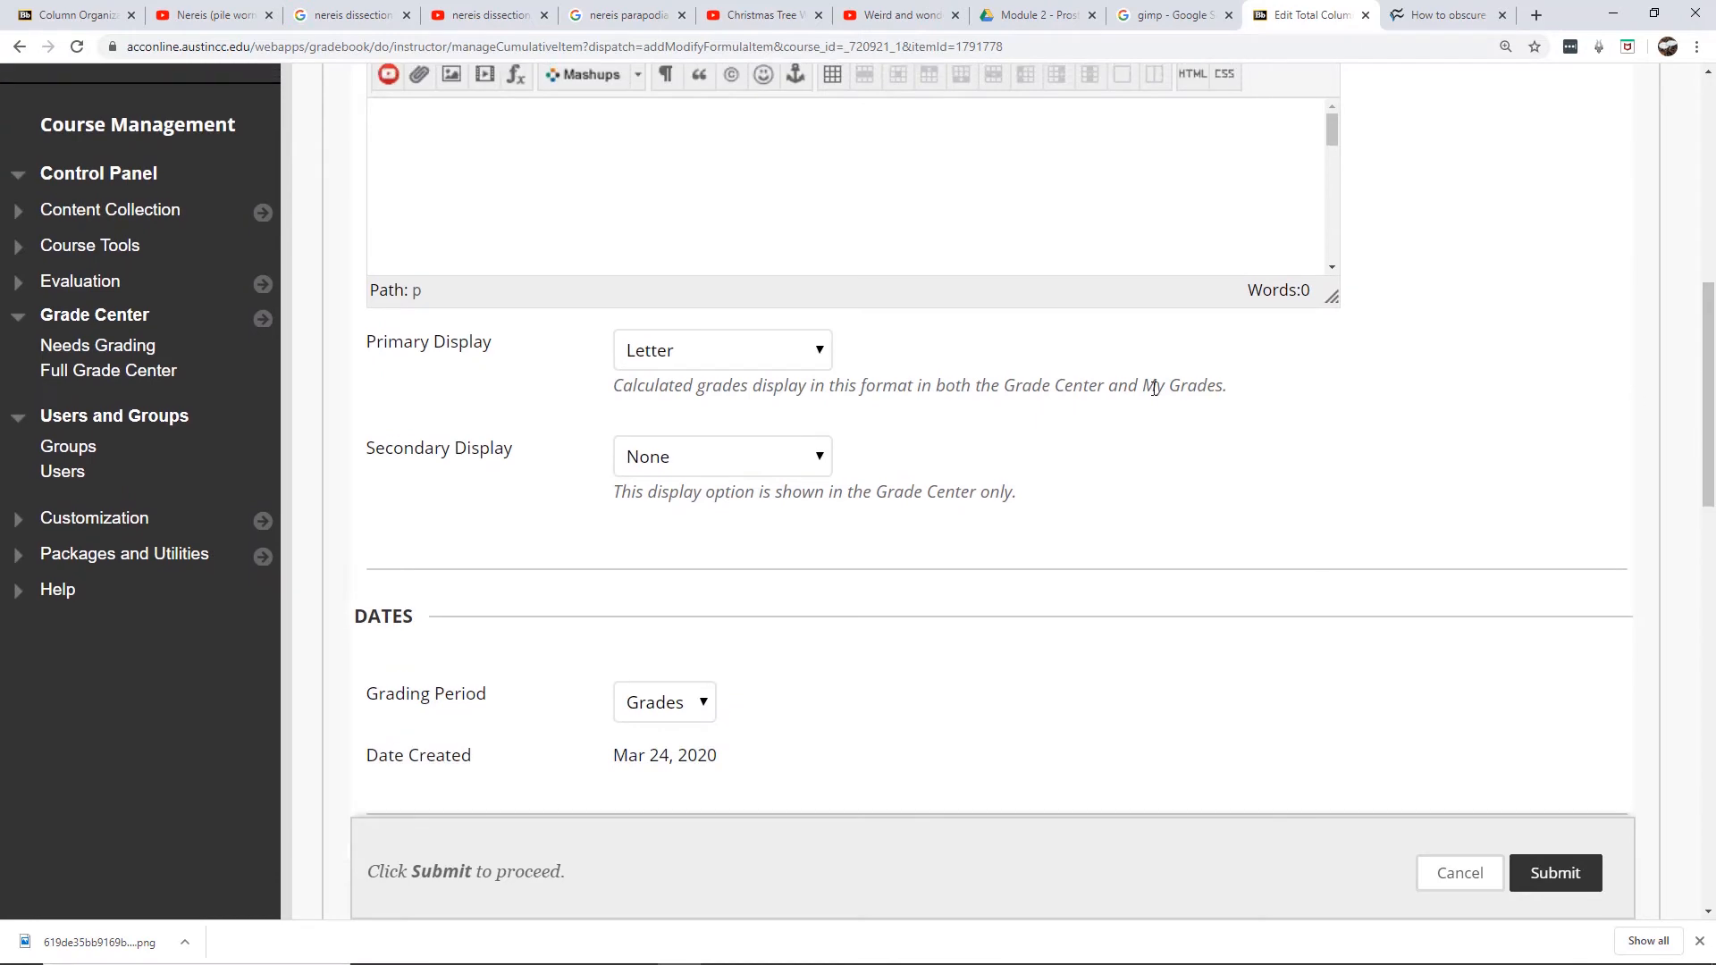
click(684, 361)
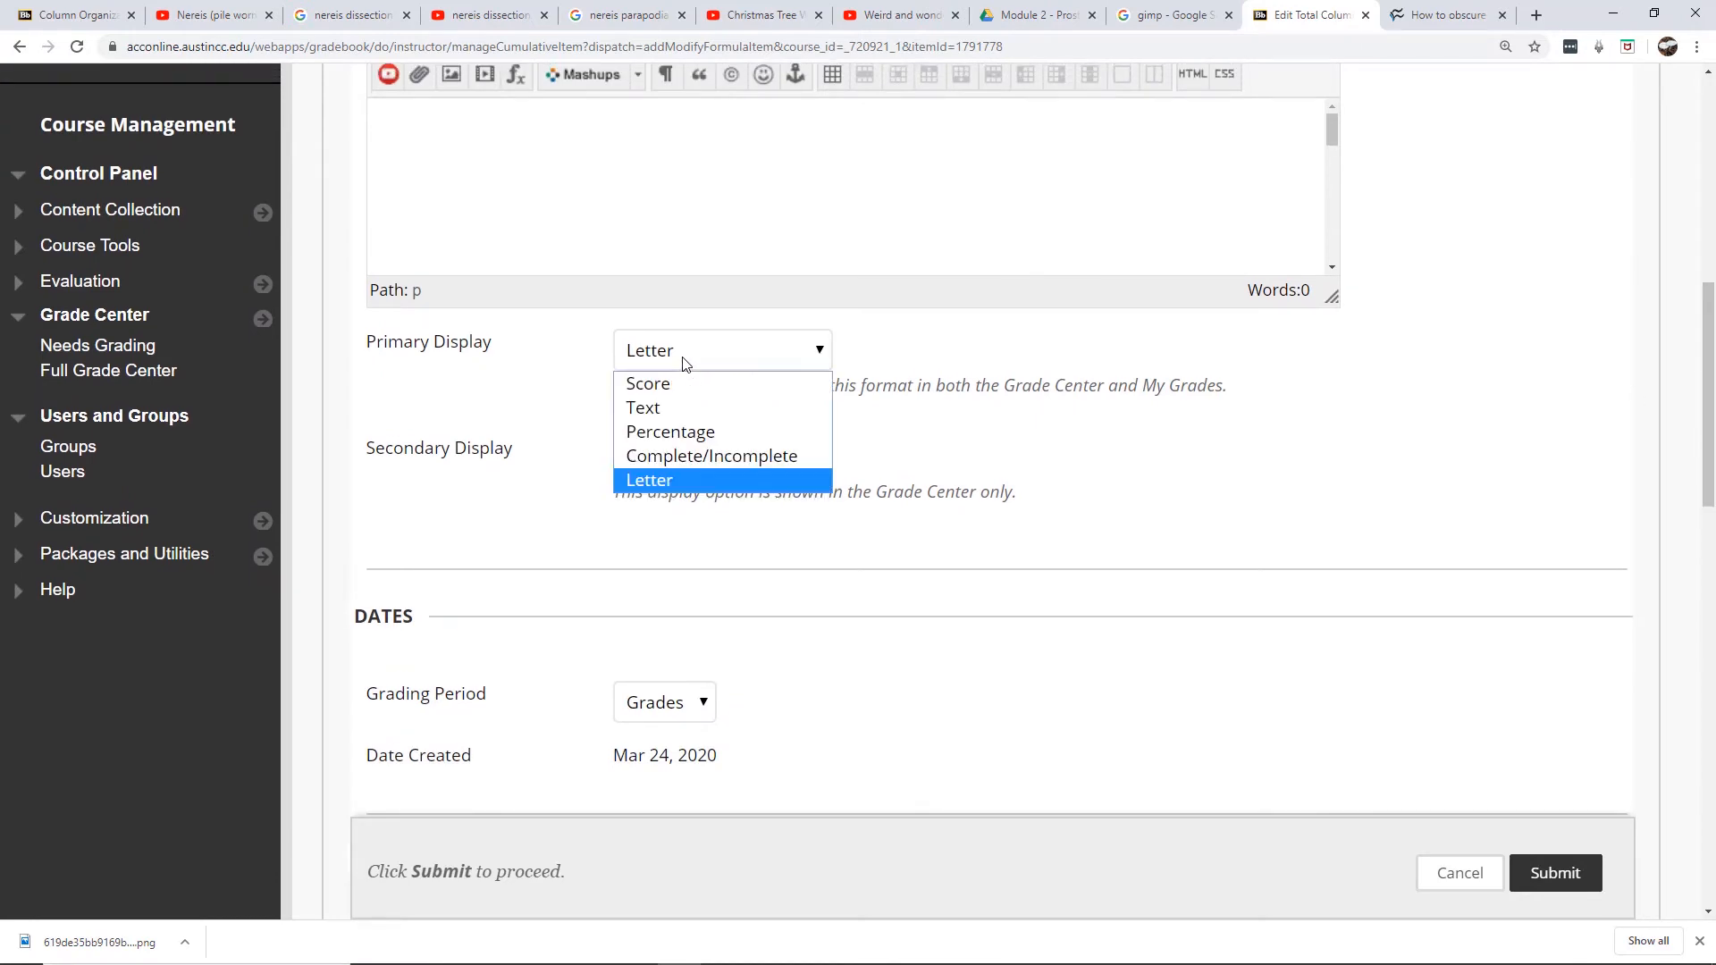
click(673, 479)
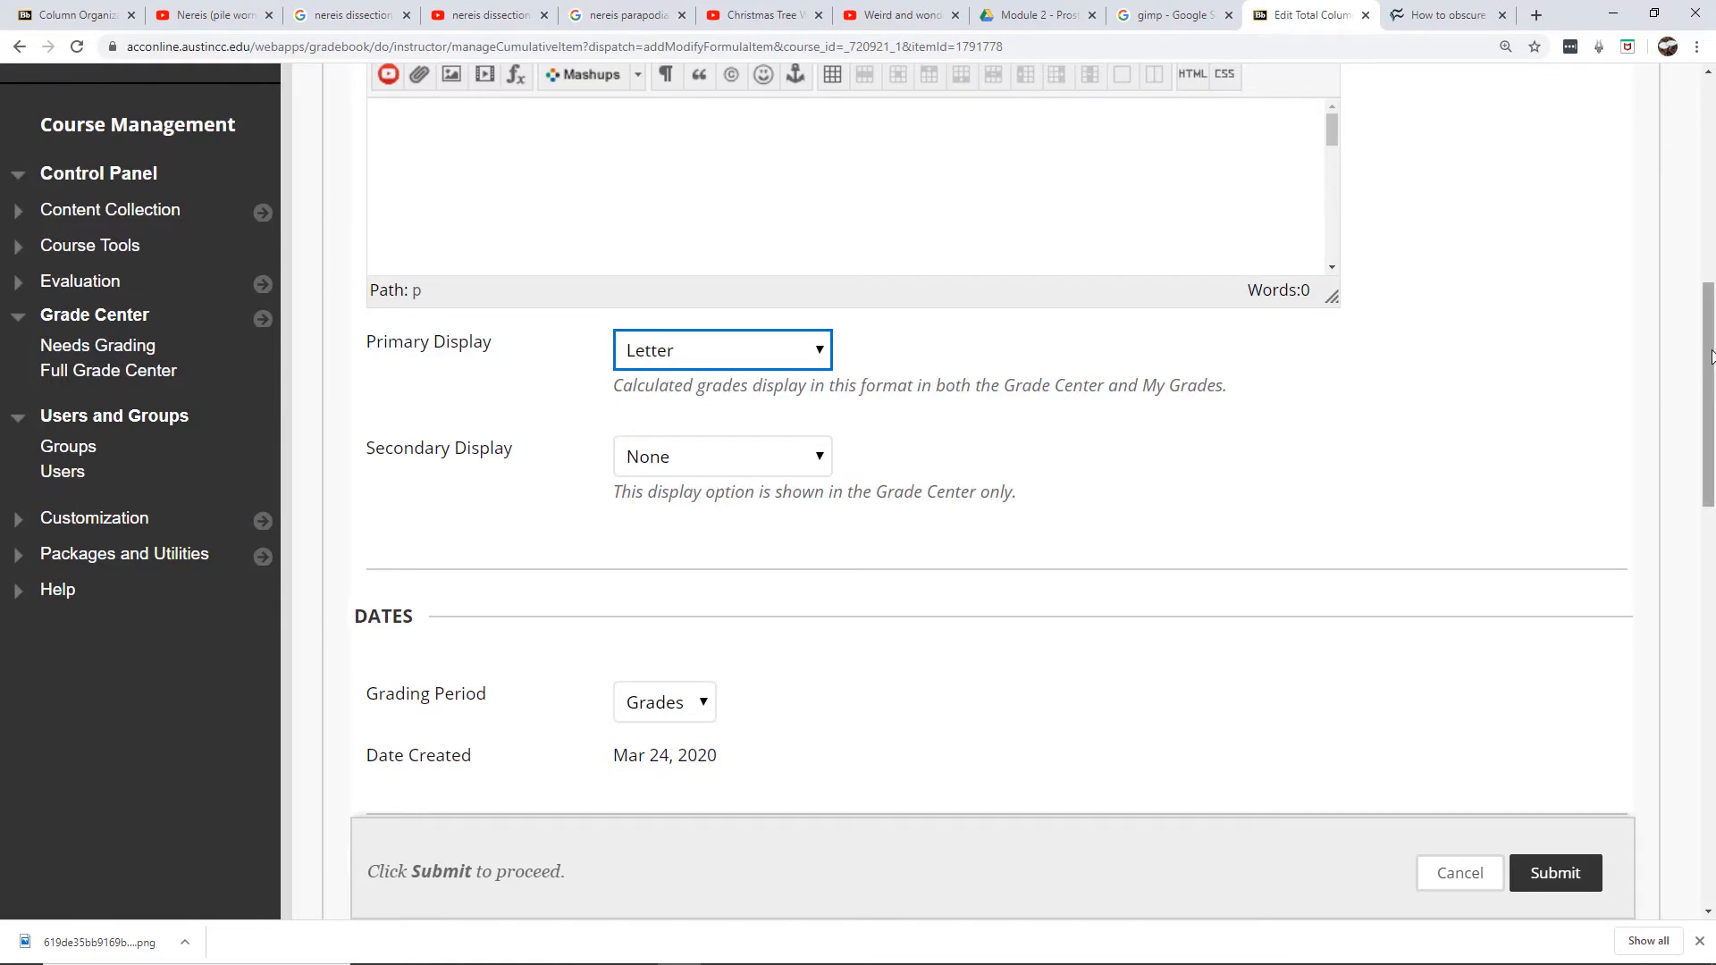
- Set the Letter Grade column's grading period to Grades, check its selected columns and submit the column
drag(1712, 357, 1627, 468)
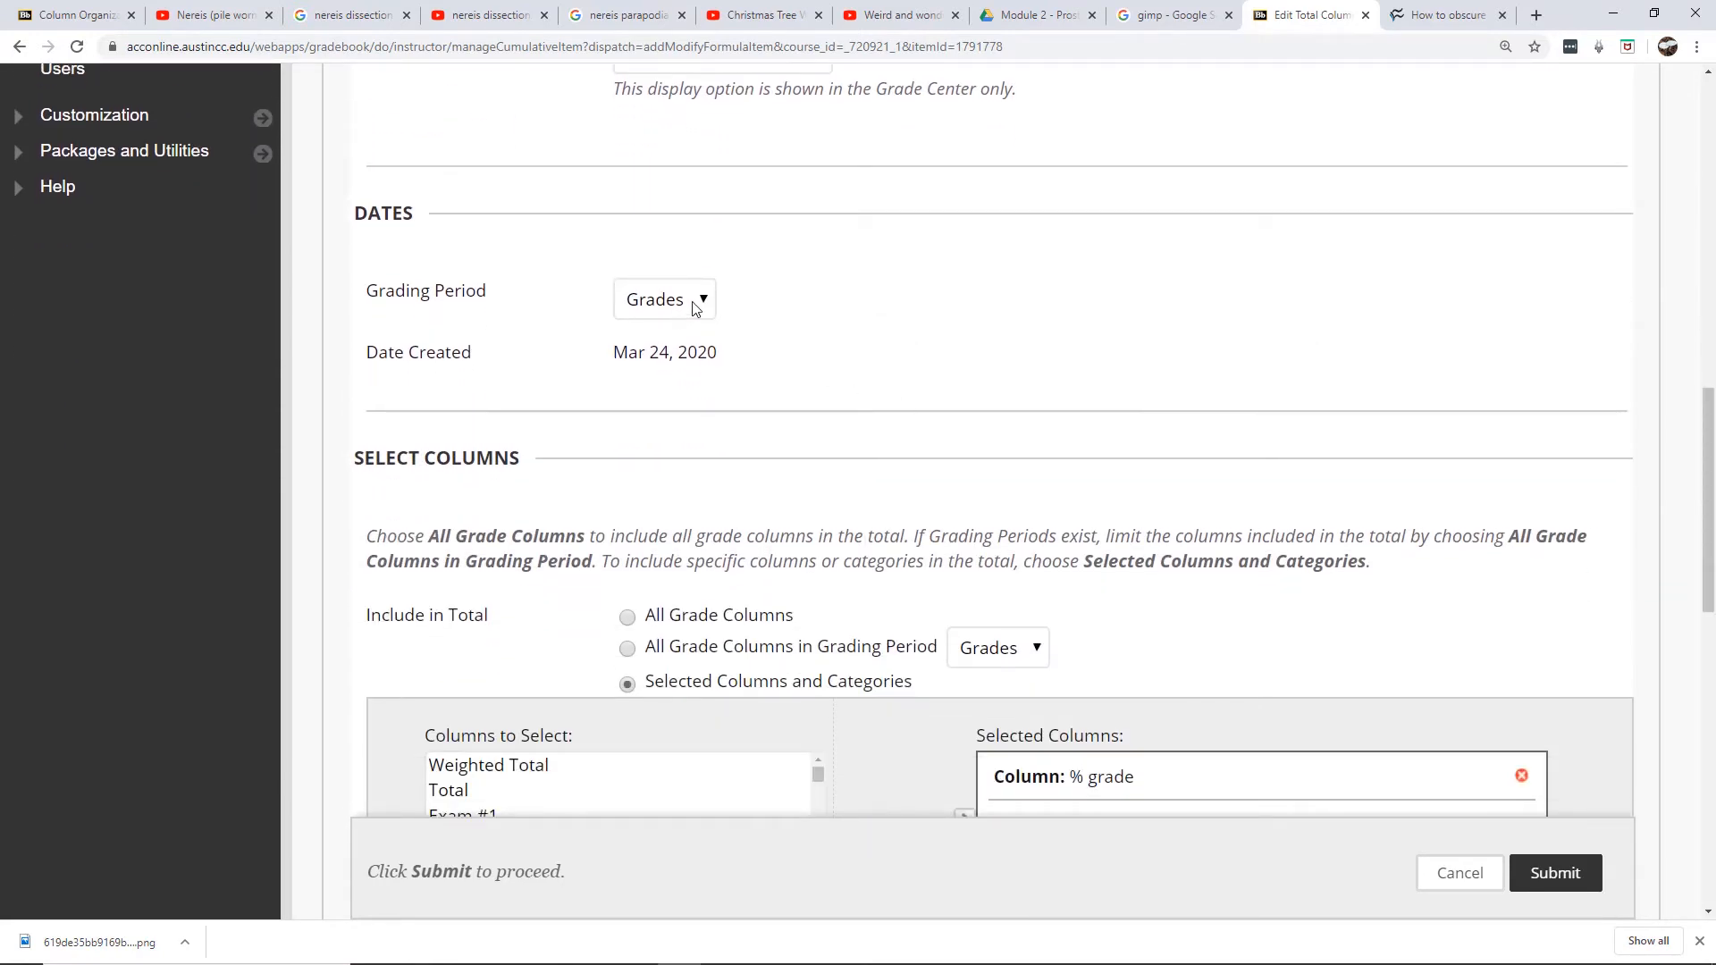
click(696, 304)
click(672, 357)
drag(1711, 415, 1711, 528)
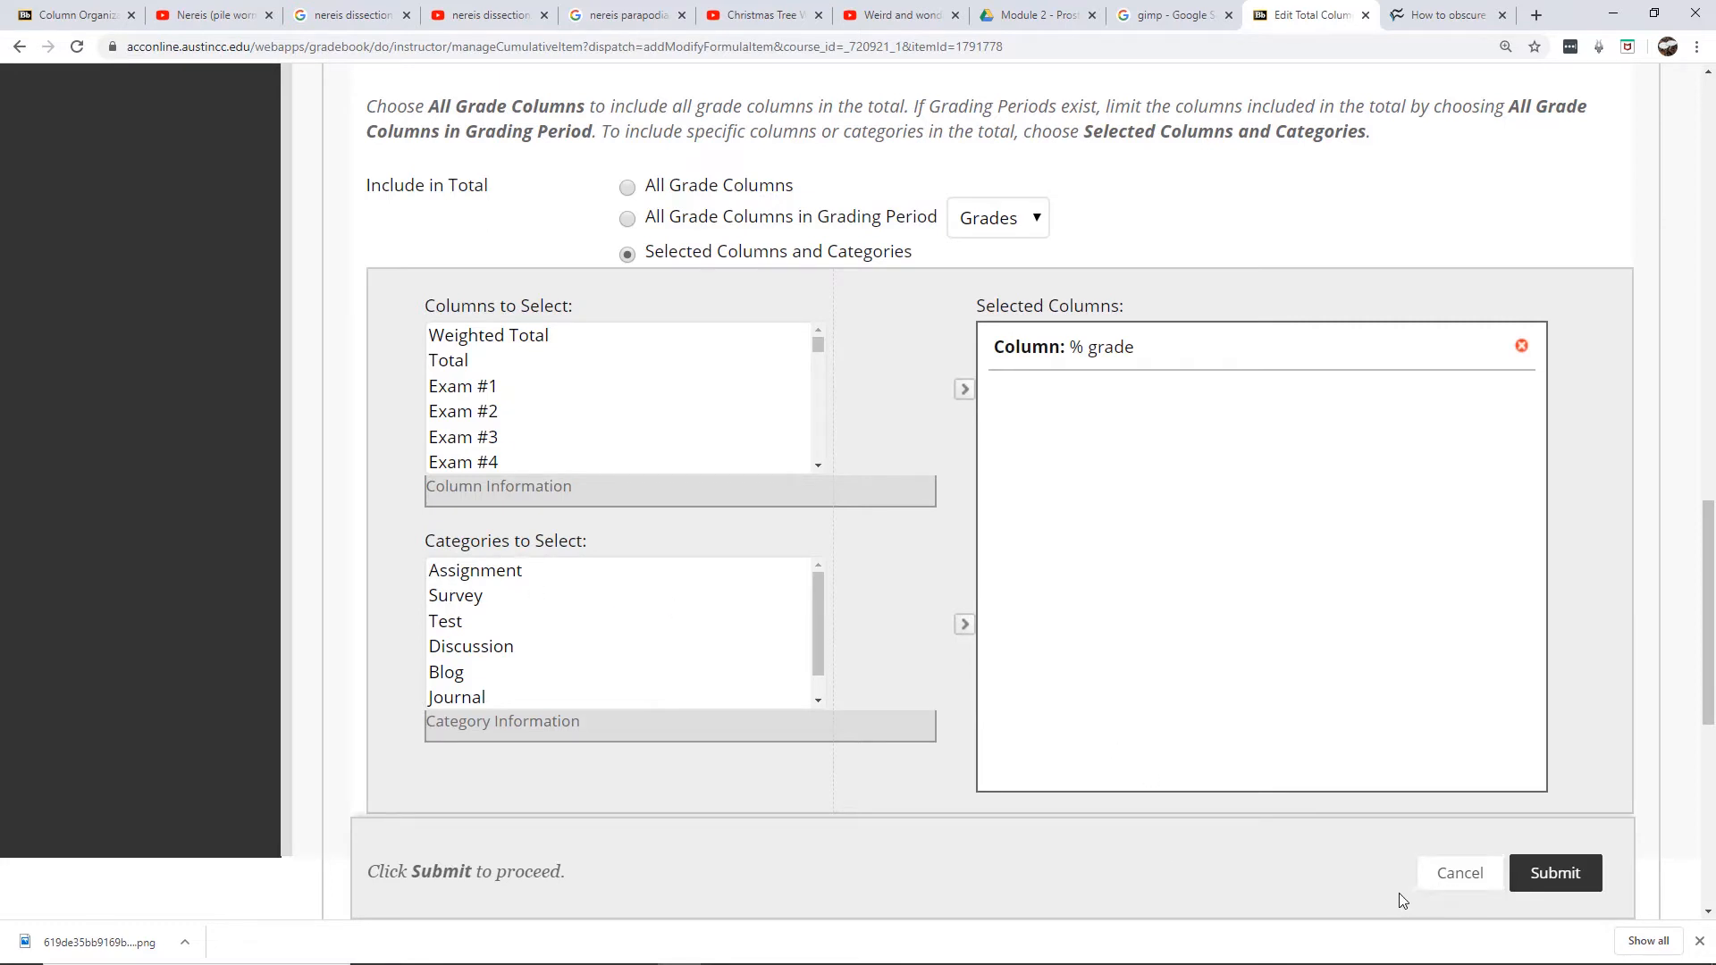
click(1578, 882)
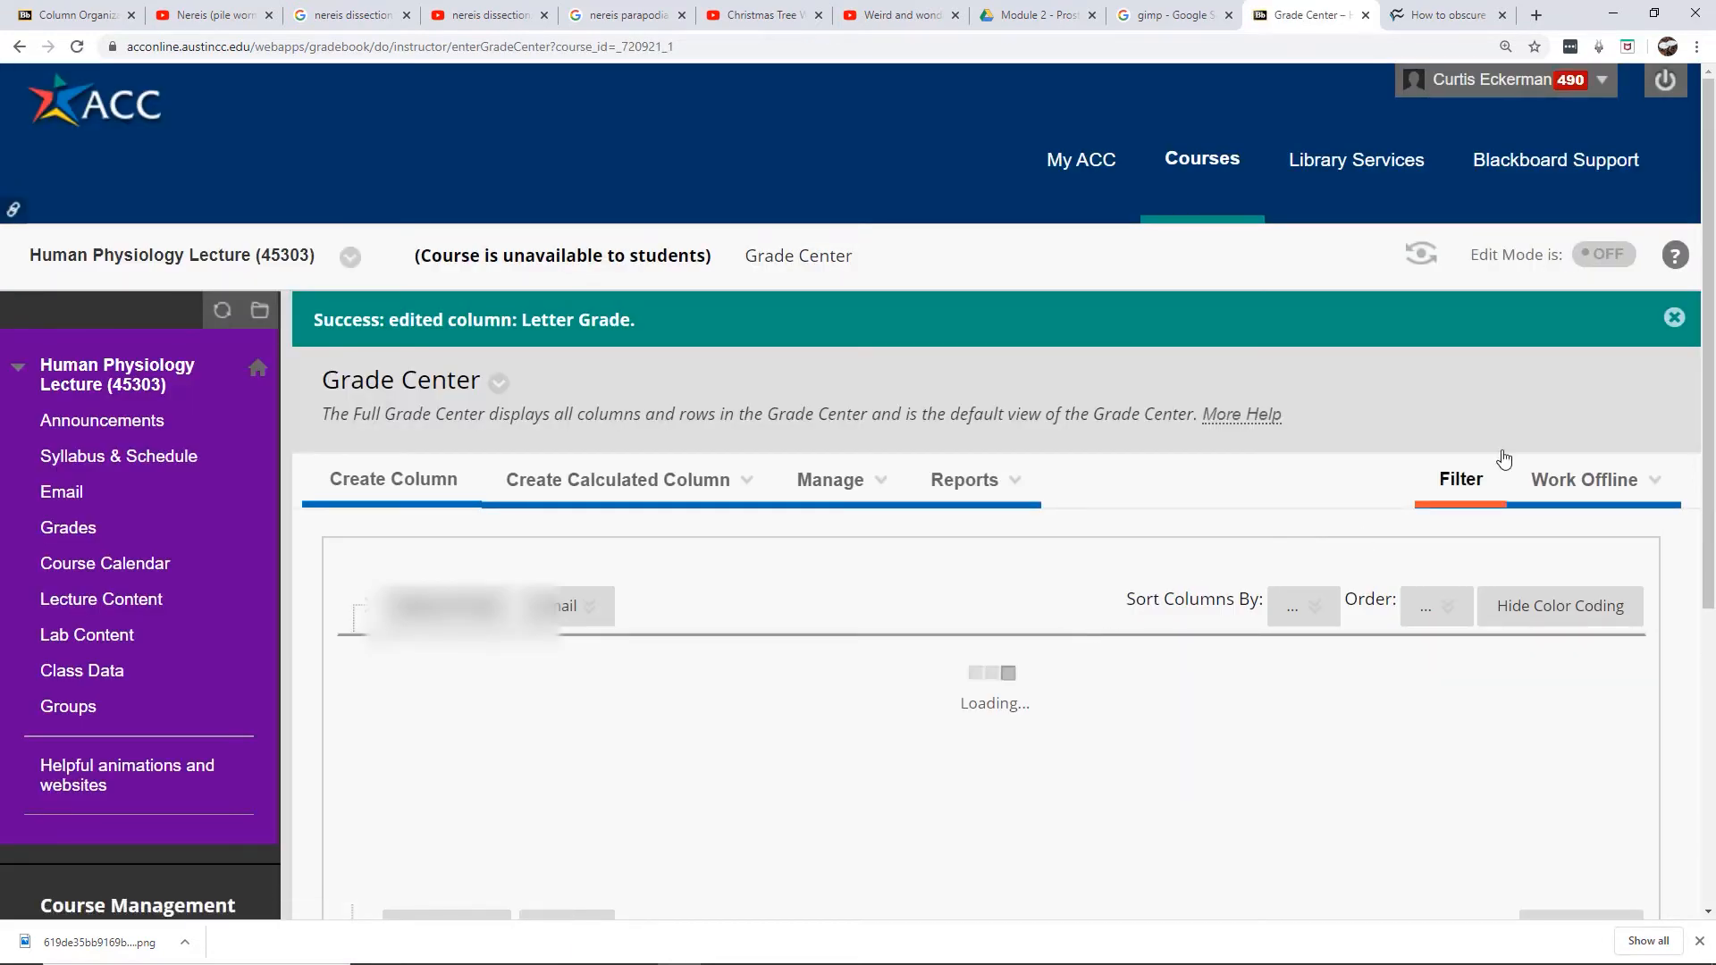
- Check the reordered Unit 1 columns, and open the Grading Color Codes settings at the Grade Ranges section
scroll(1153, 629, down, 2)
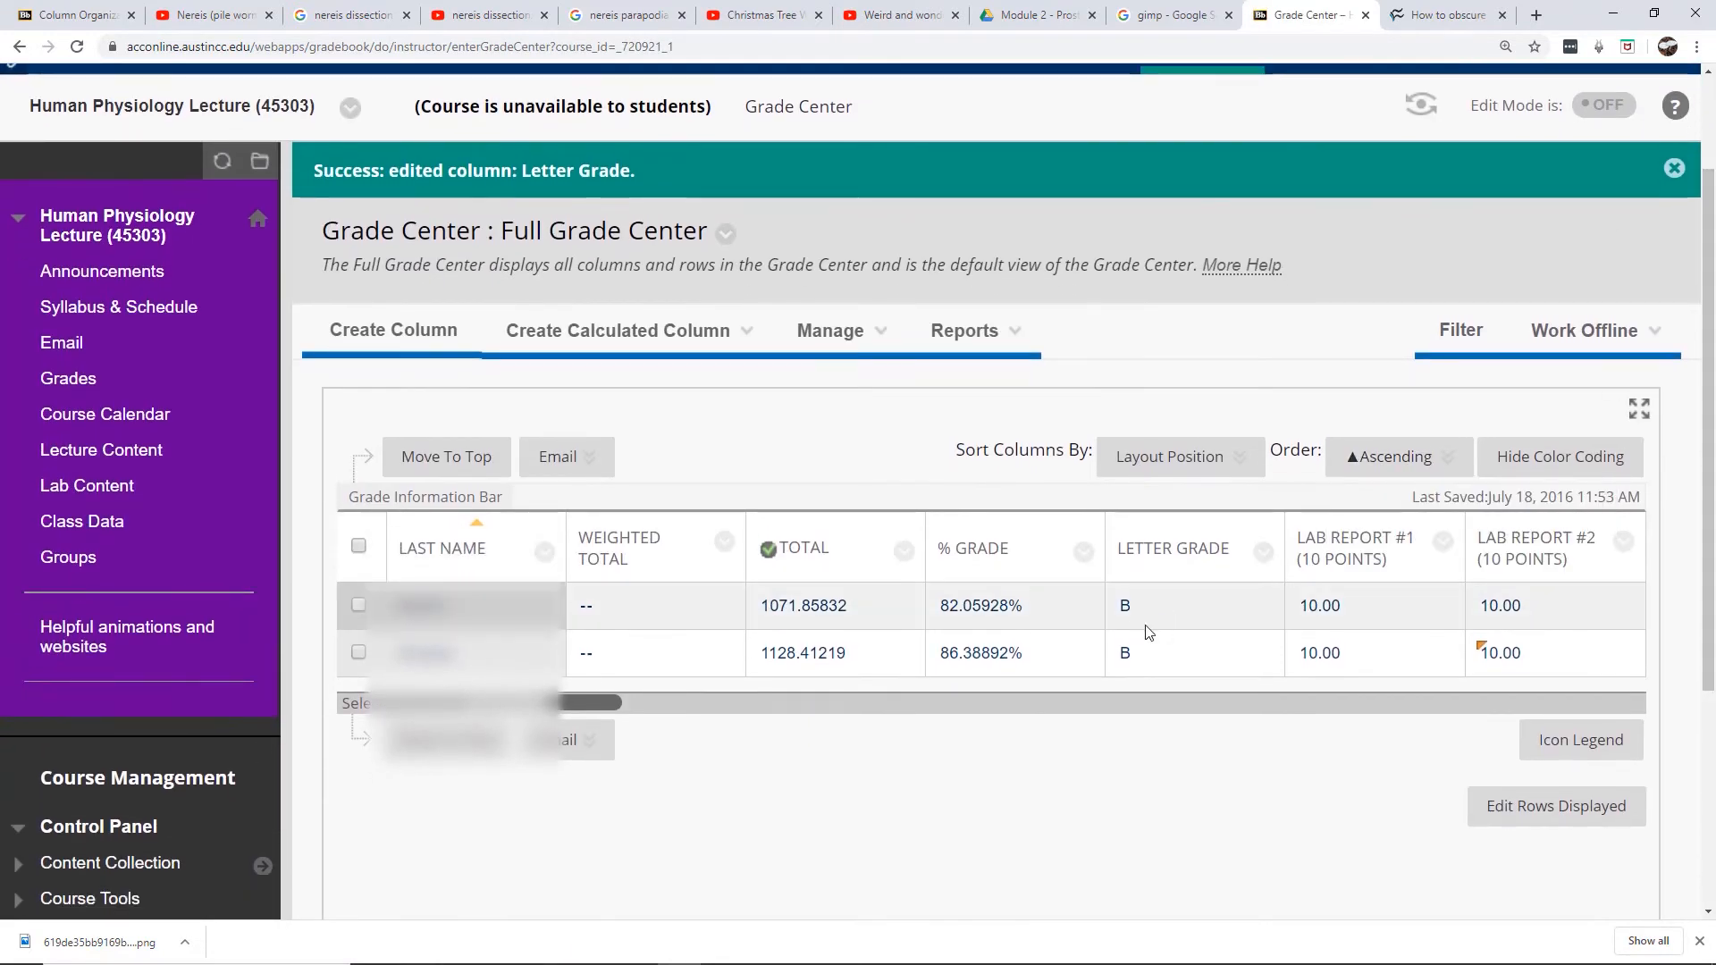
mouse_move(831, 332)
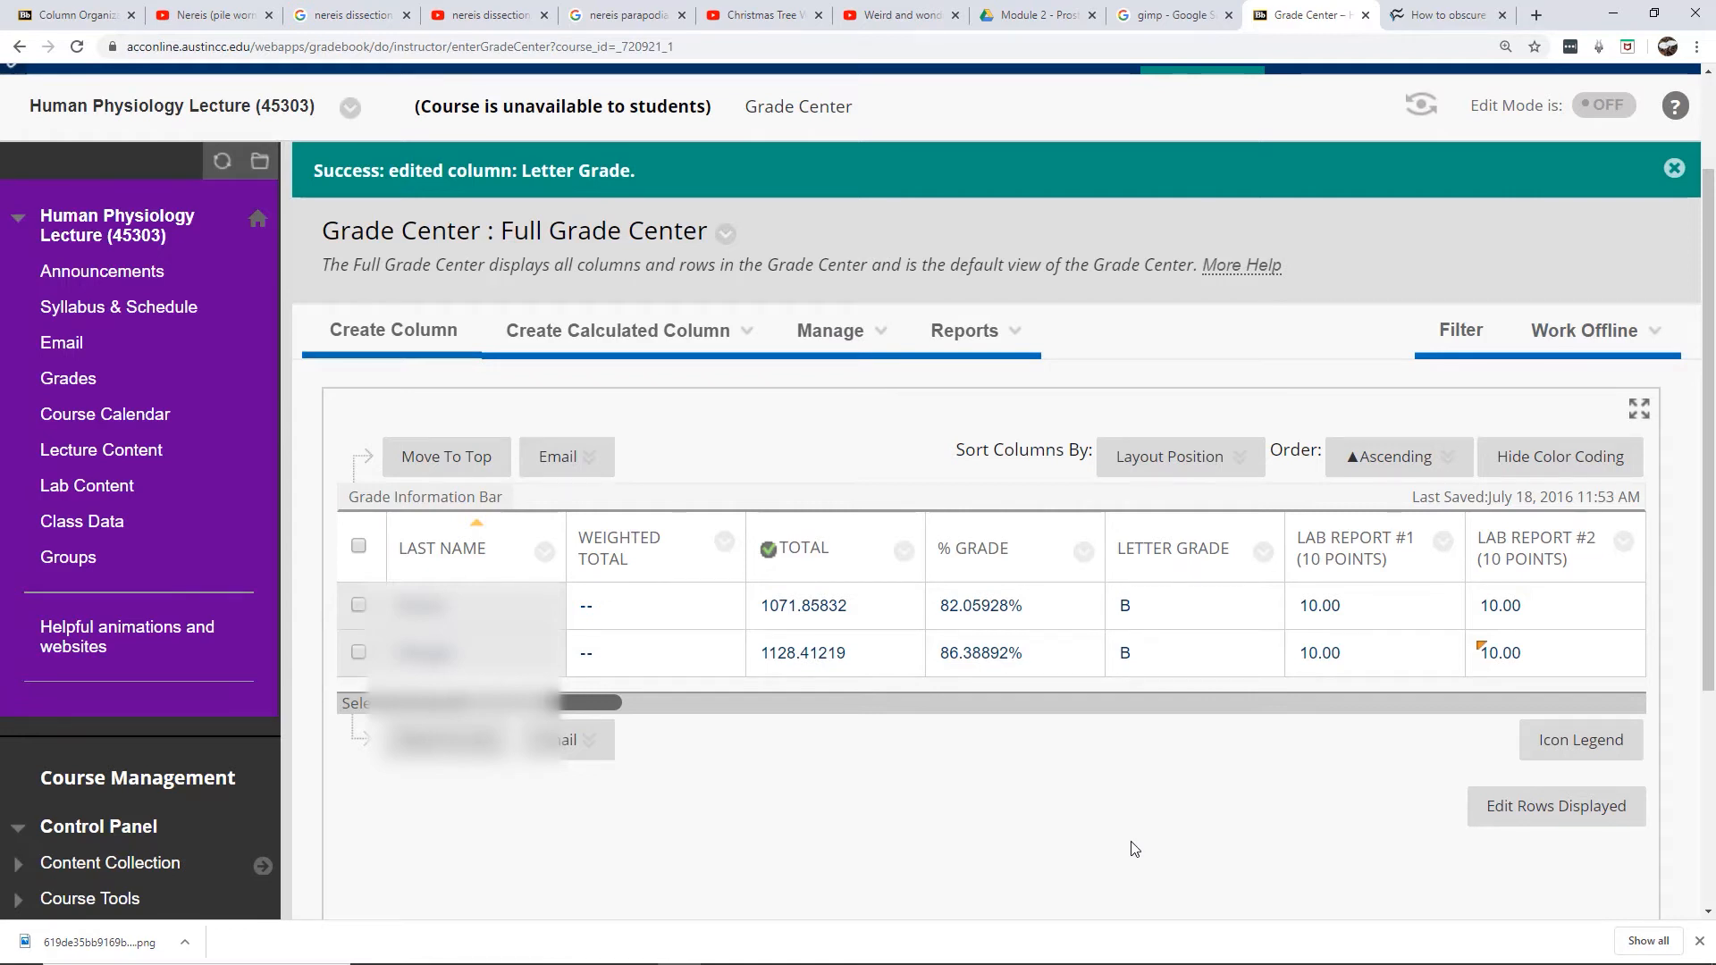
drag(595, 703, 758, 719)
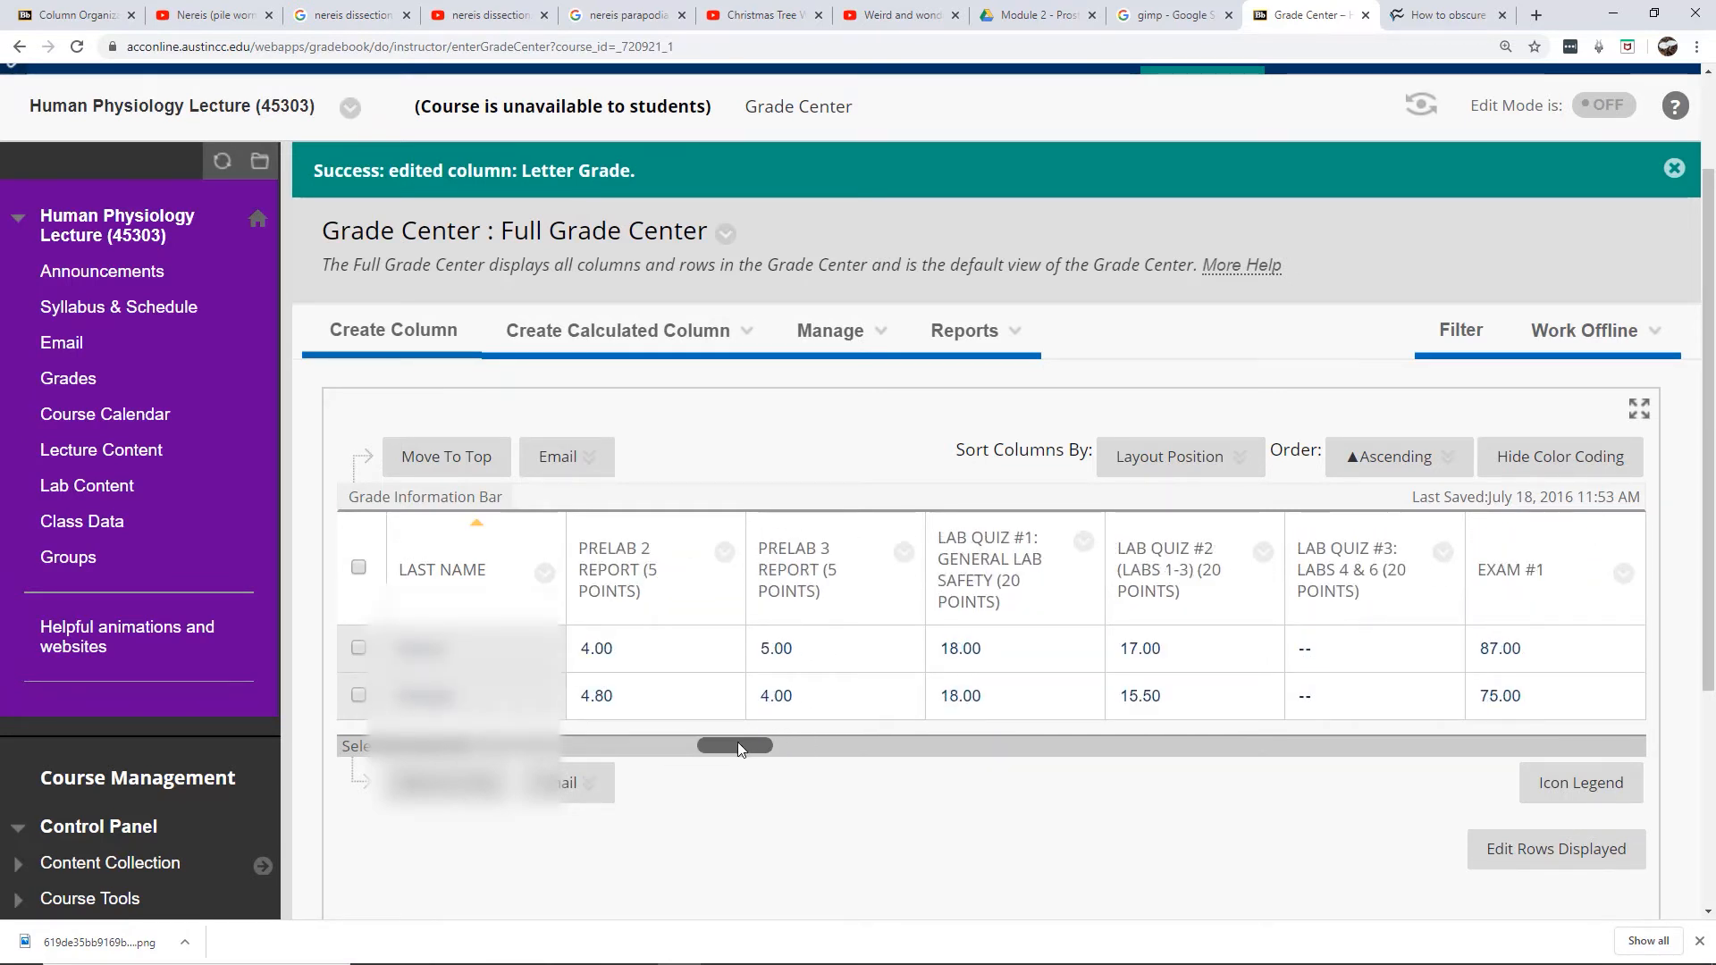
click(847, 344)
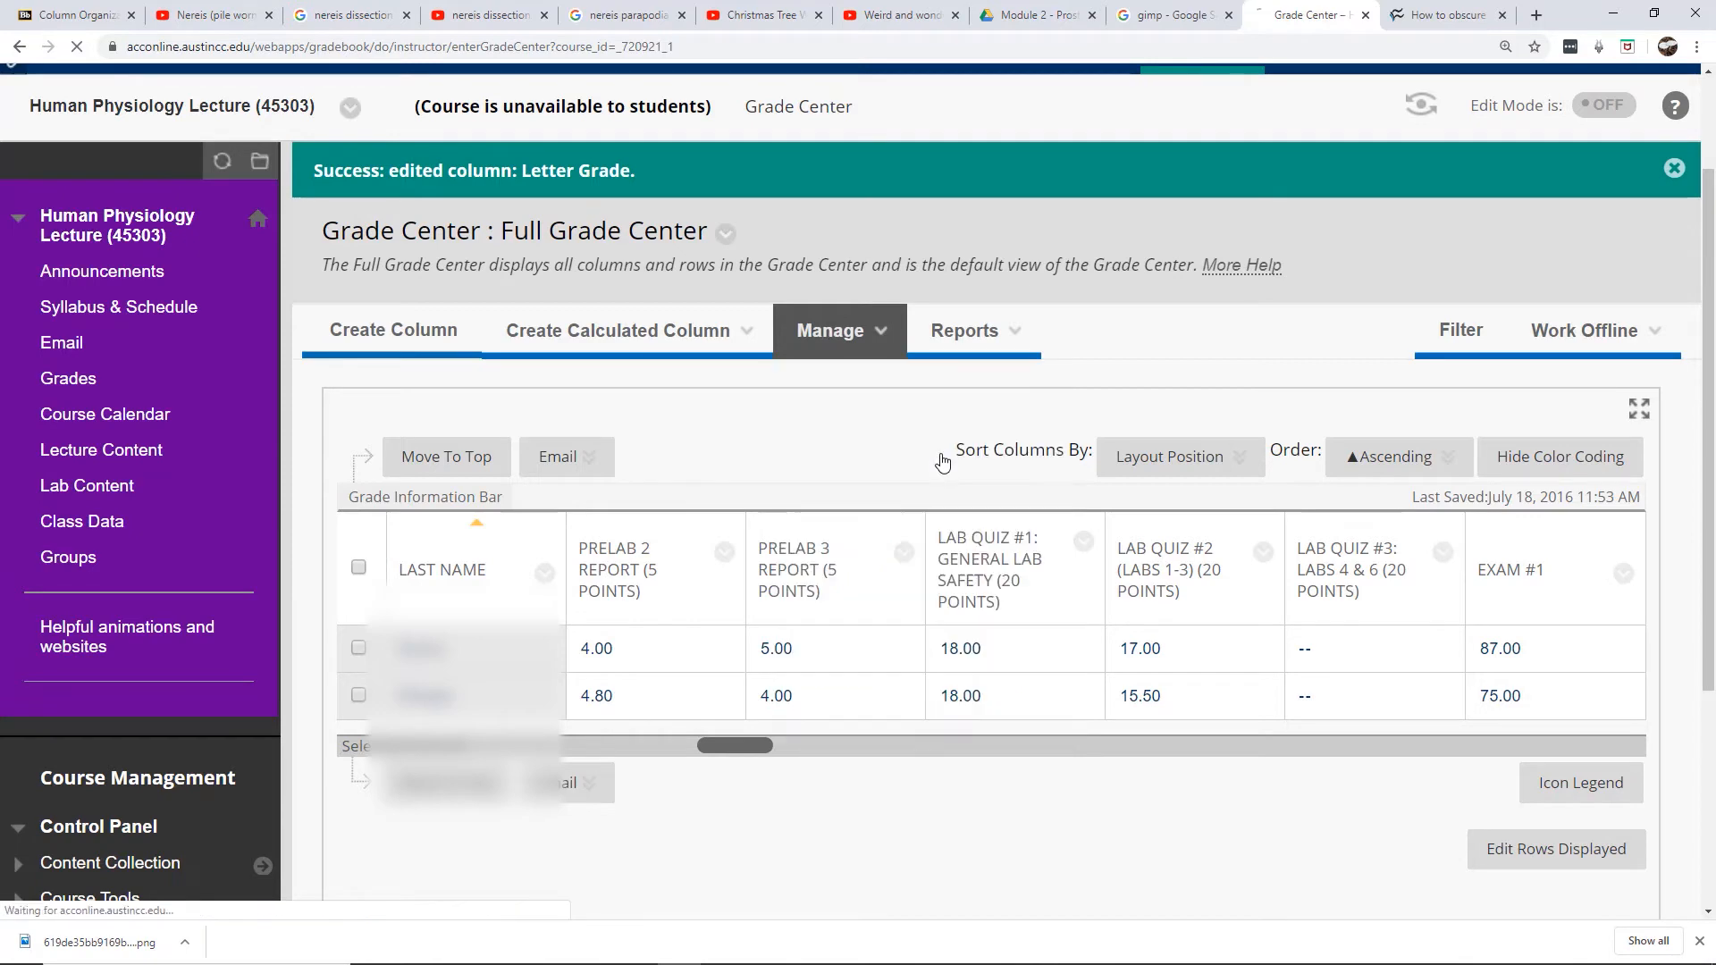
click(943, 459)
scroll(673, 293, down, 4)
click(622, 295)
click(621, 295)
drag(1712, 269, 1712, 500)
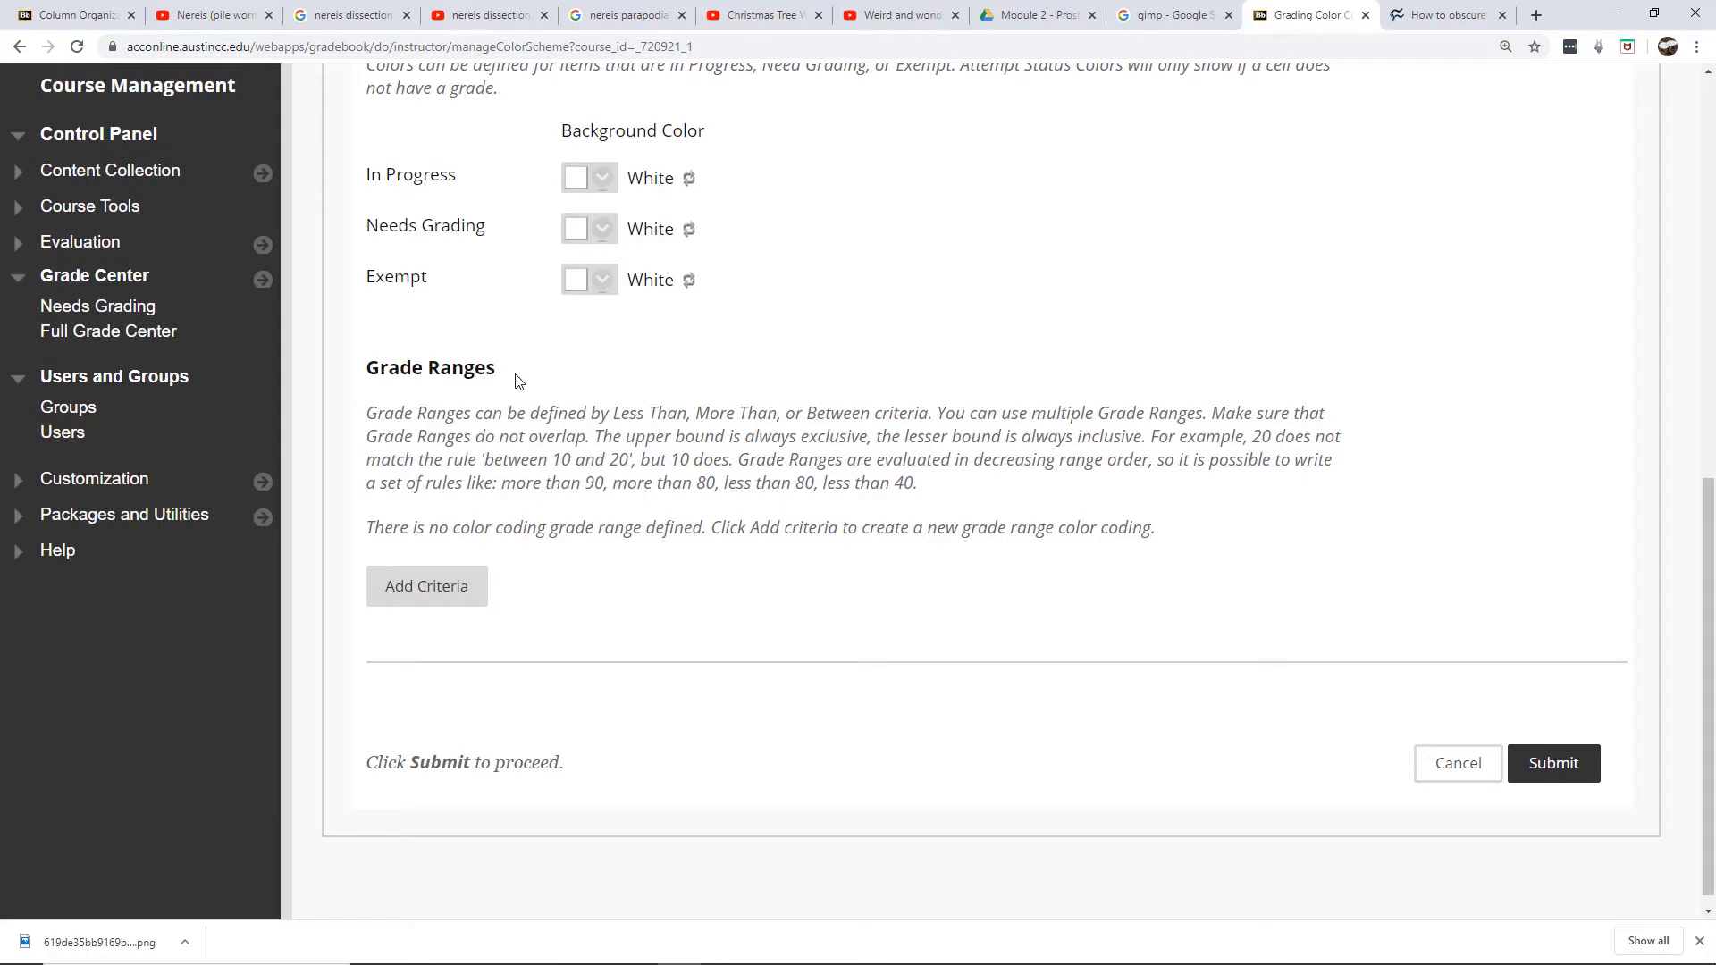
- Add a grade range color criterion for scores More Than or Equal To 89.5%
click(474, 599)
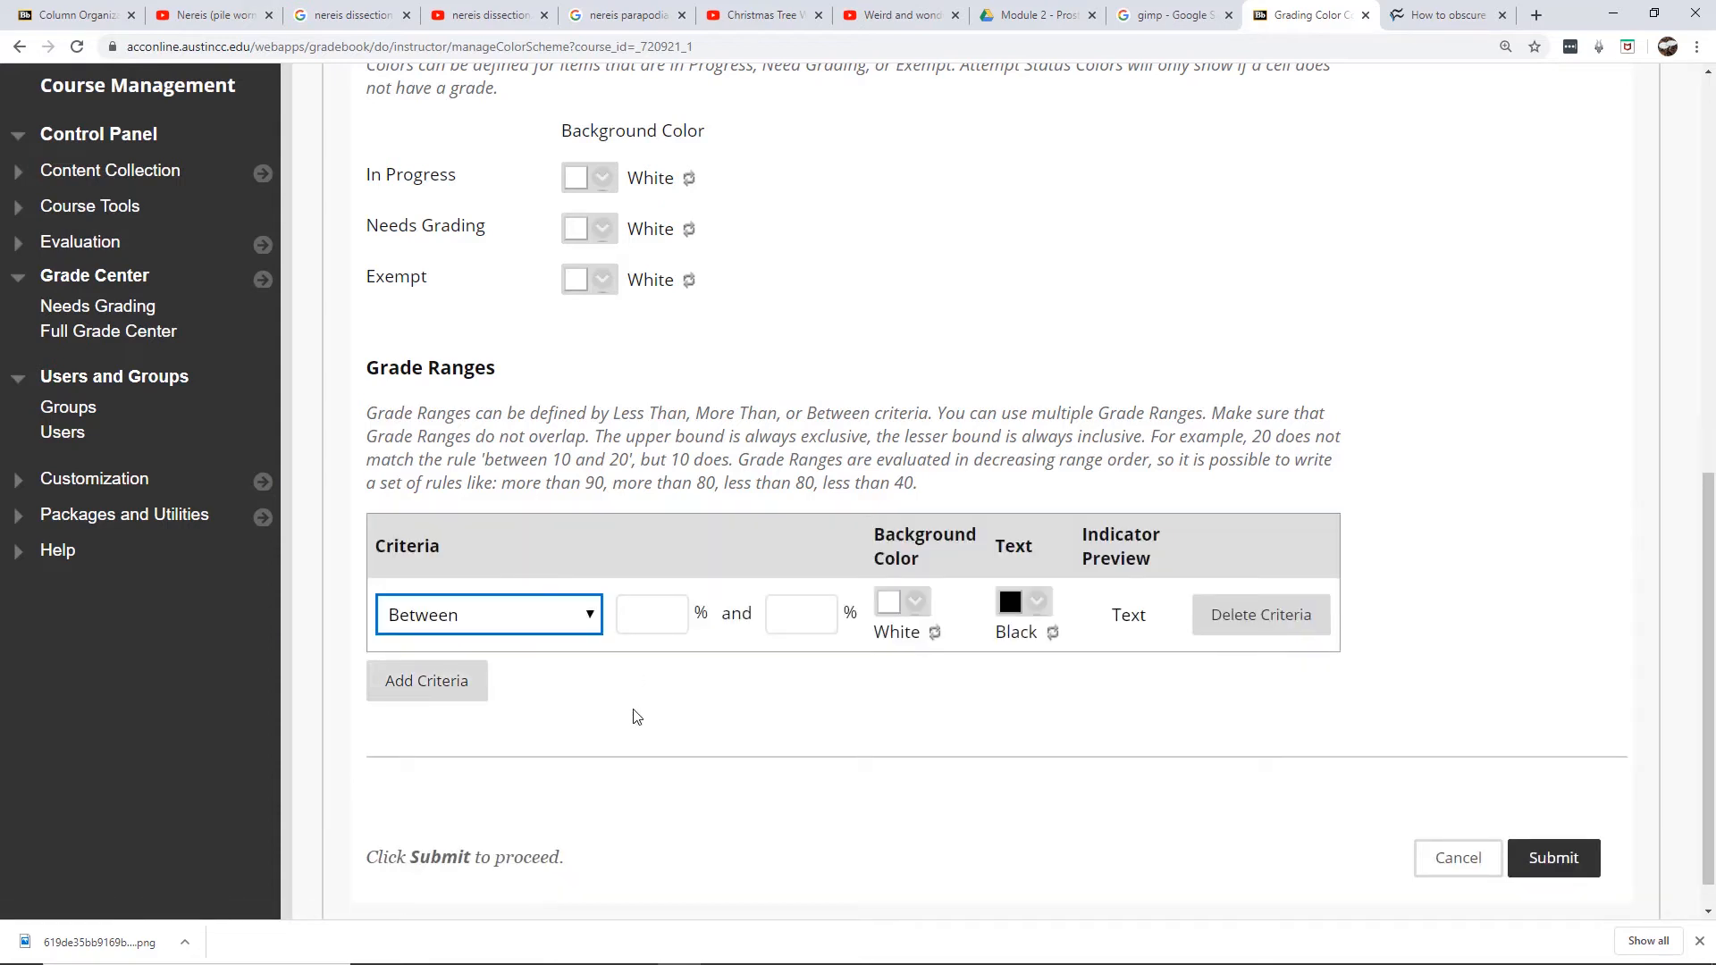
click(583, 616)
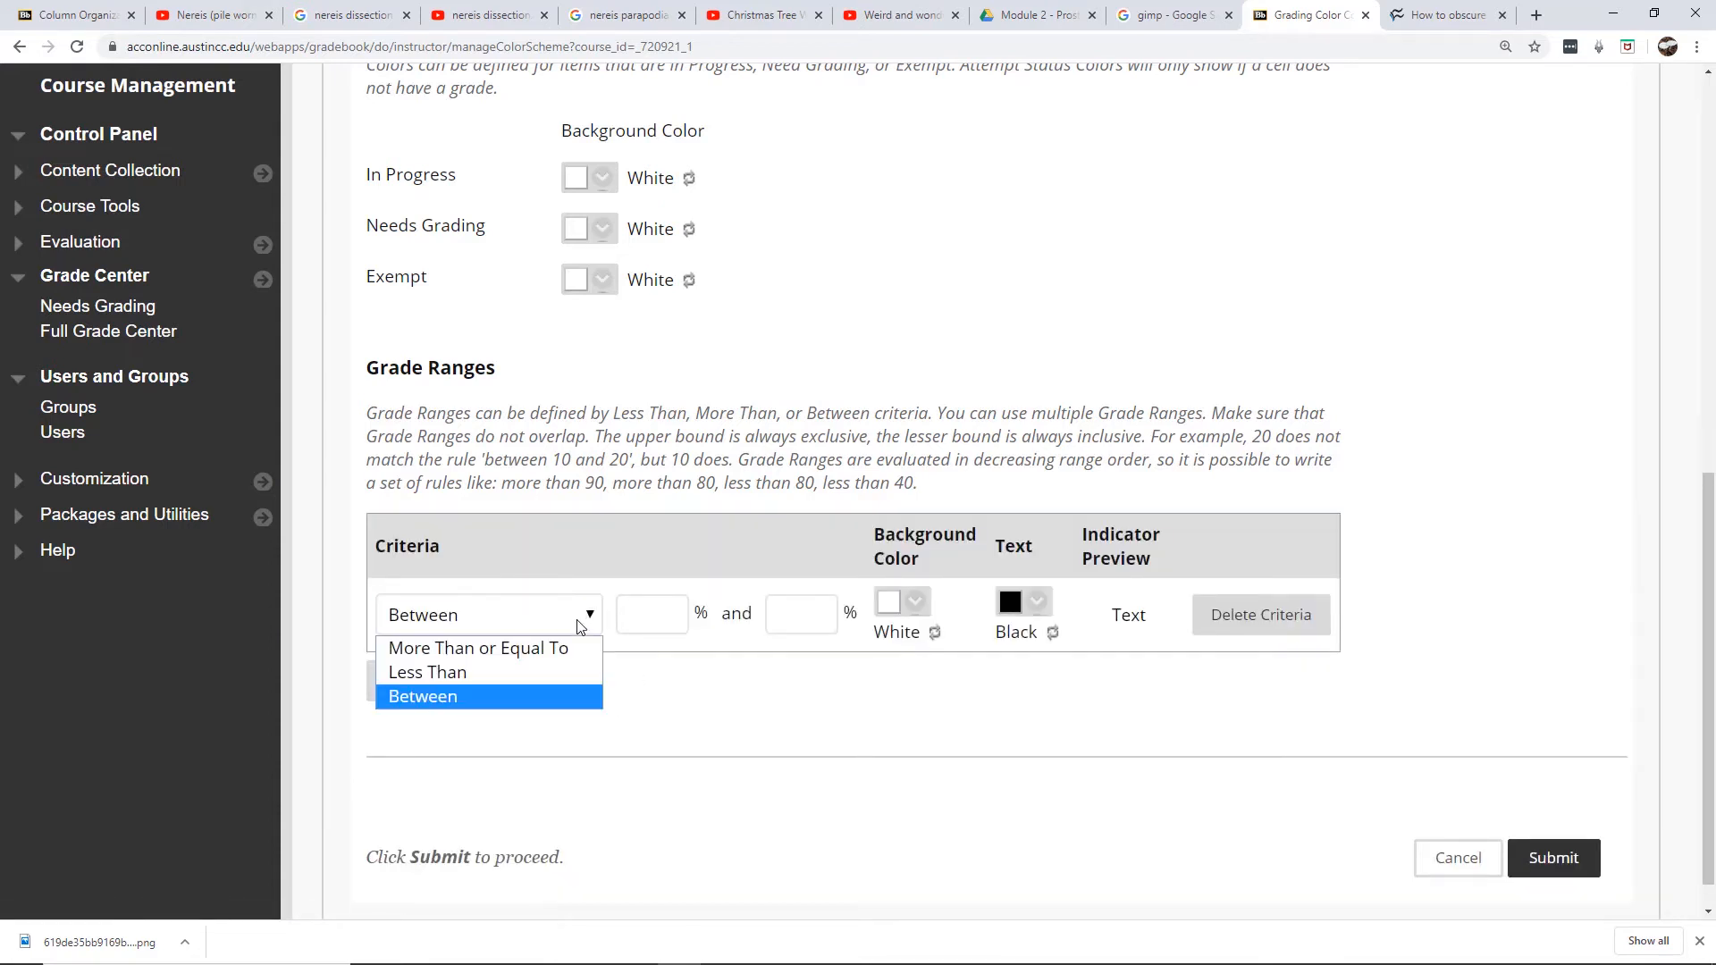
click(482, 650)
click(650, 615)
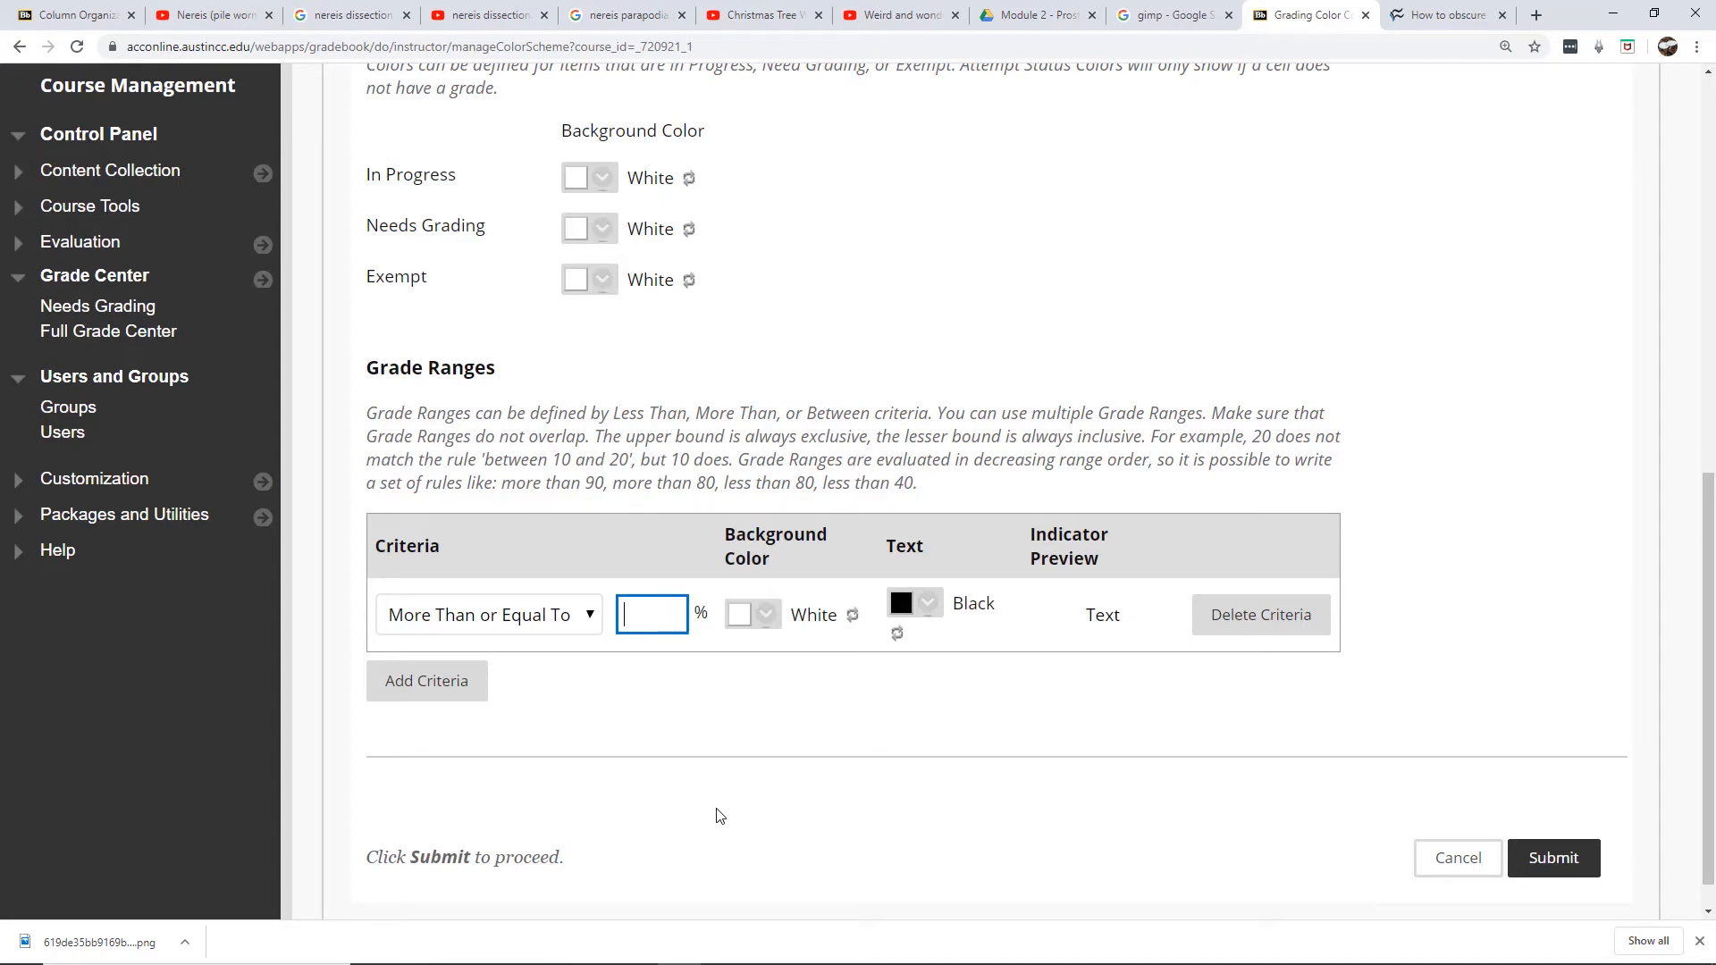
text(89.5)
click(541, 622)
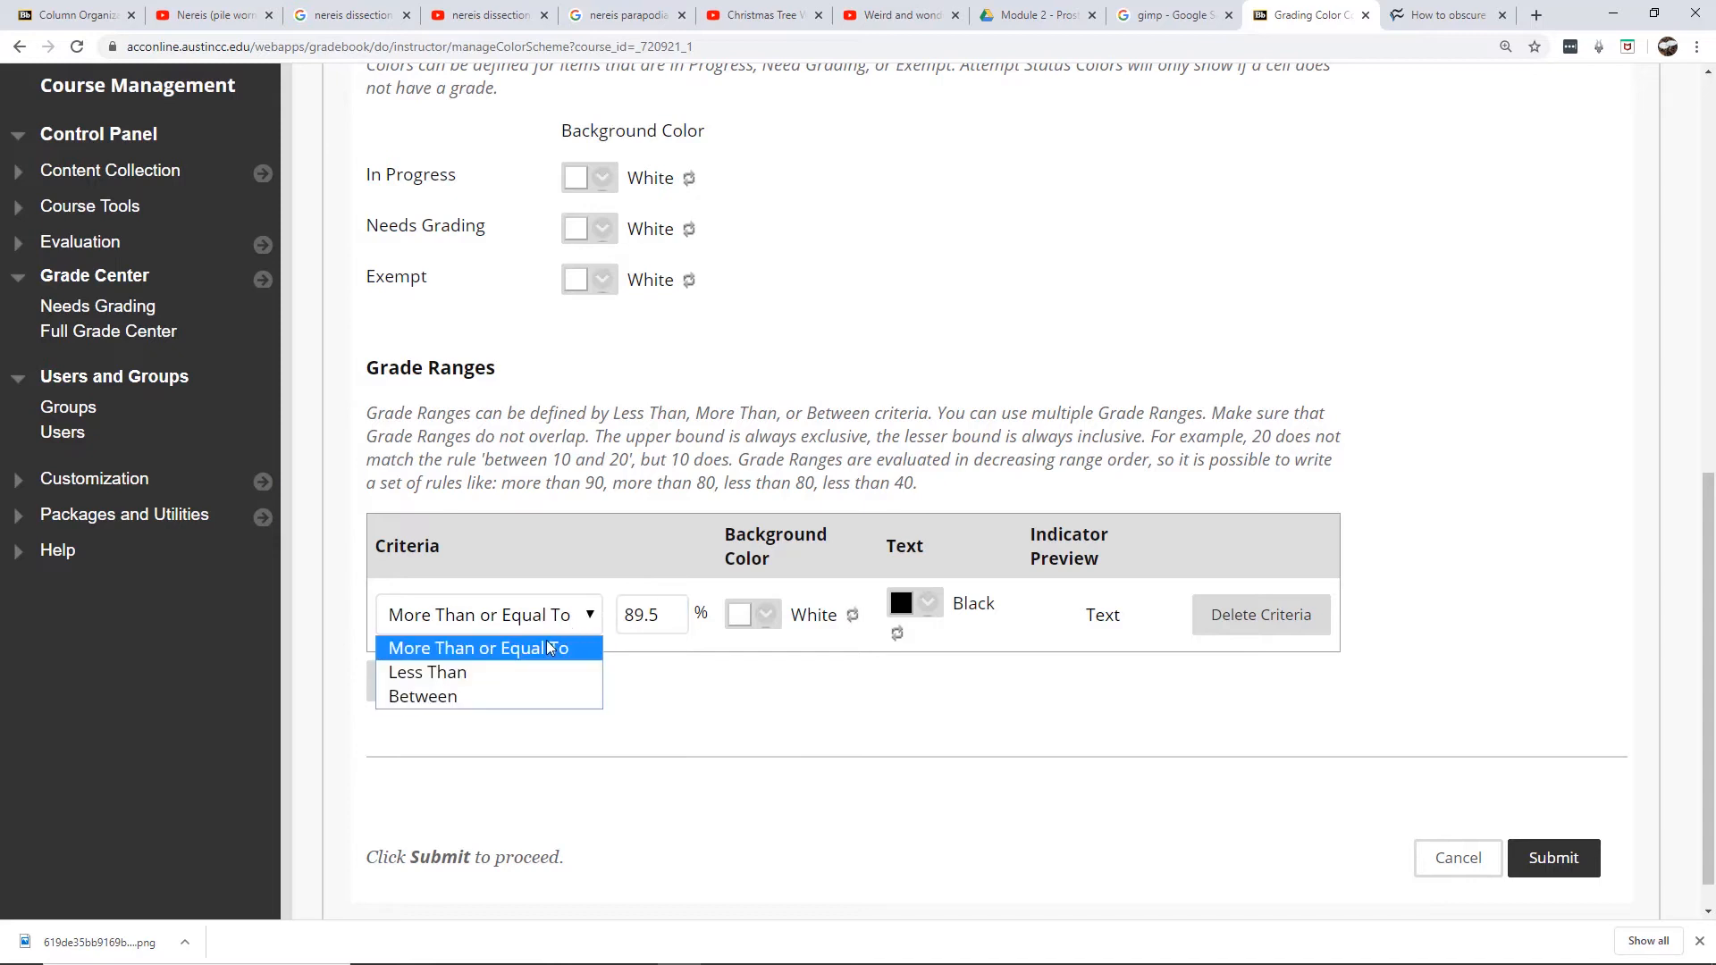
click(499, 649)
- Set the background color of the 89.5% grade range criterion to Green Green Spring
click(767, 616)
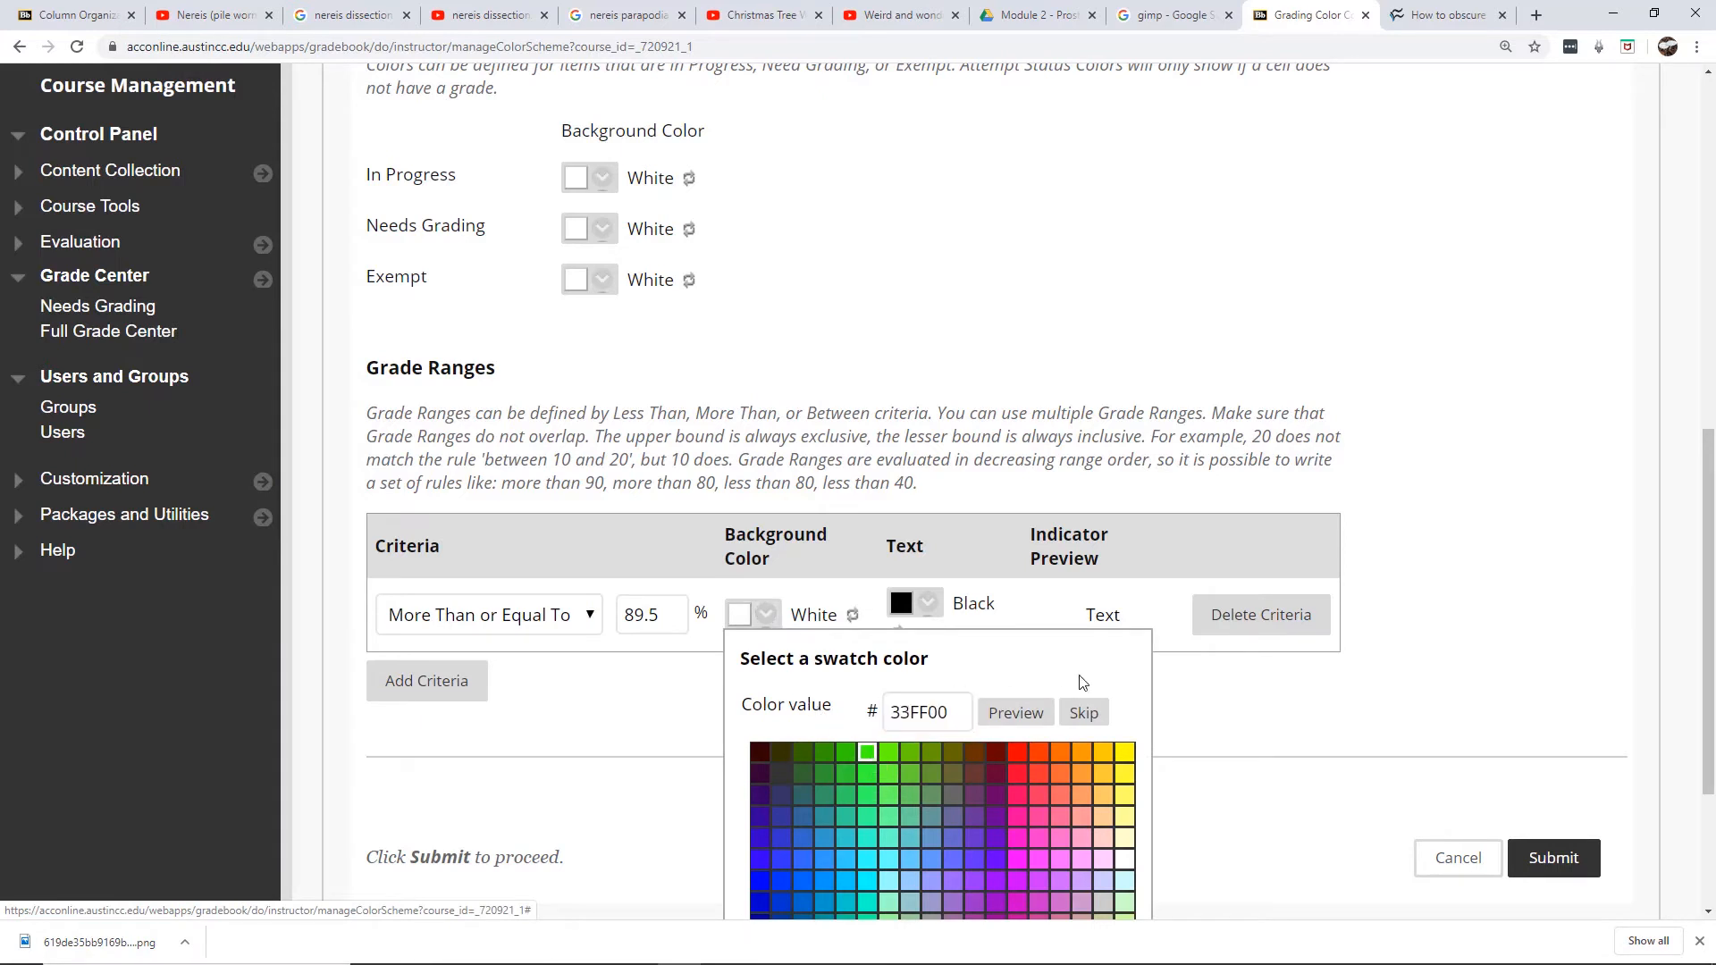
drag(1713, 469, 1714, 572)
click(1118, 883)
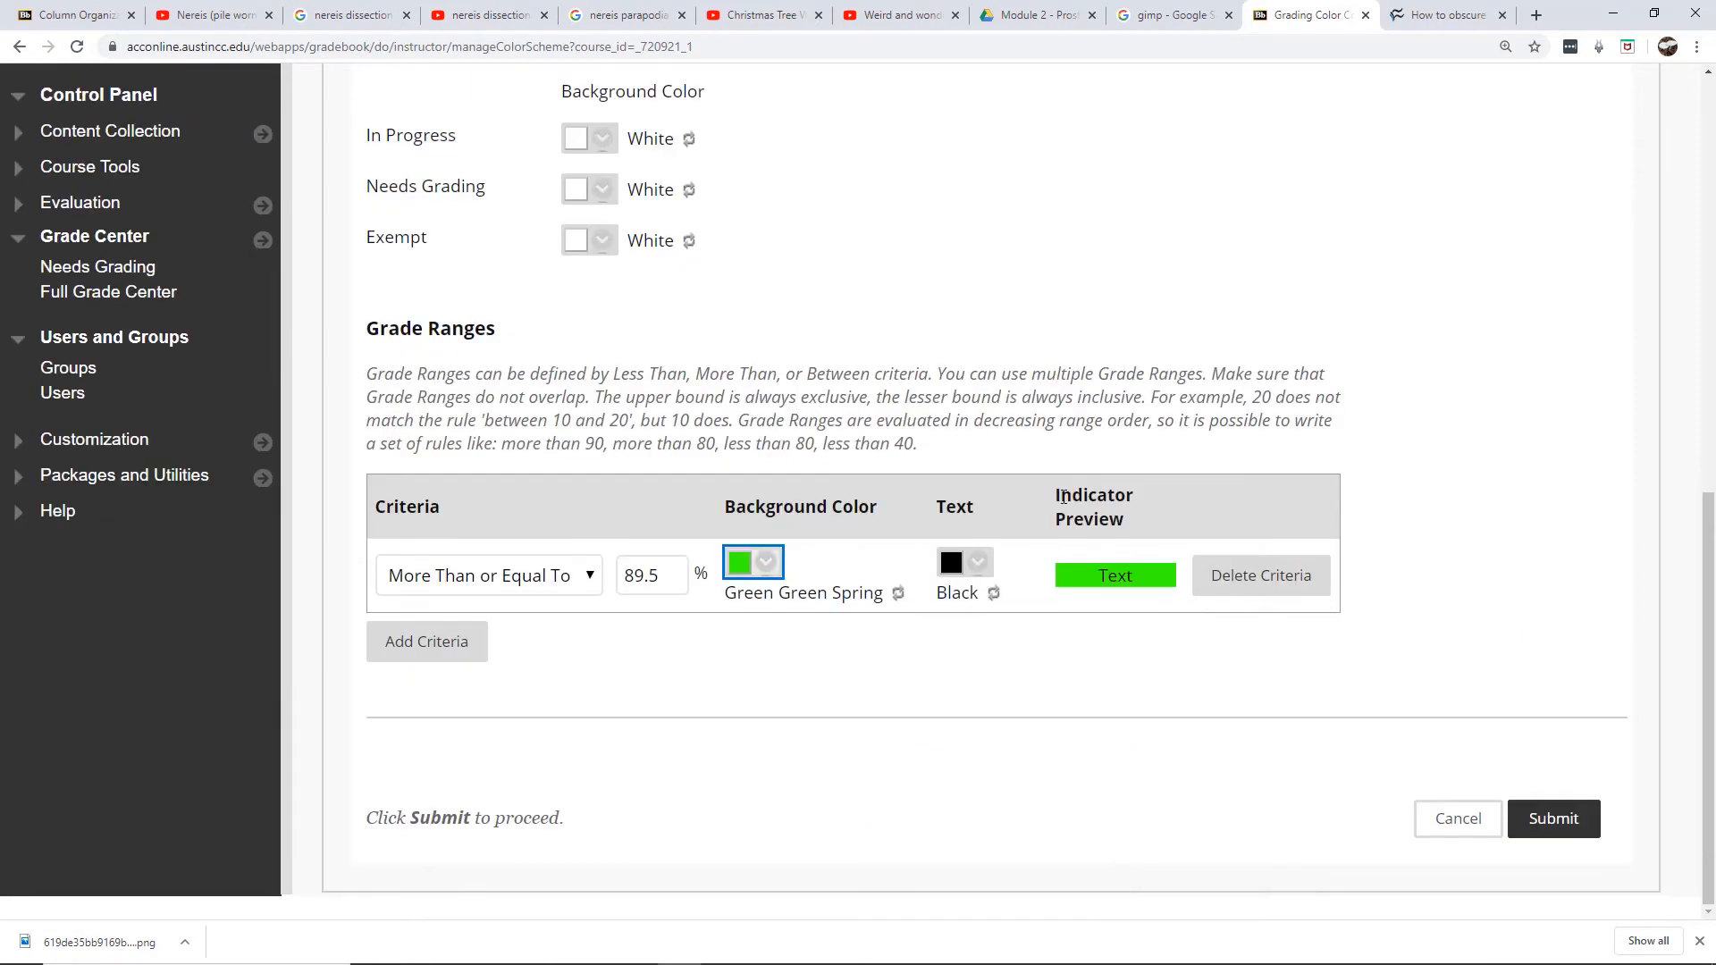
- Add a second grade range color criterion of the Between type
click(1123, 662)
click(459, 643)
click(590, 565)
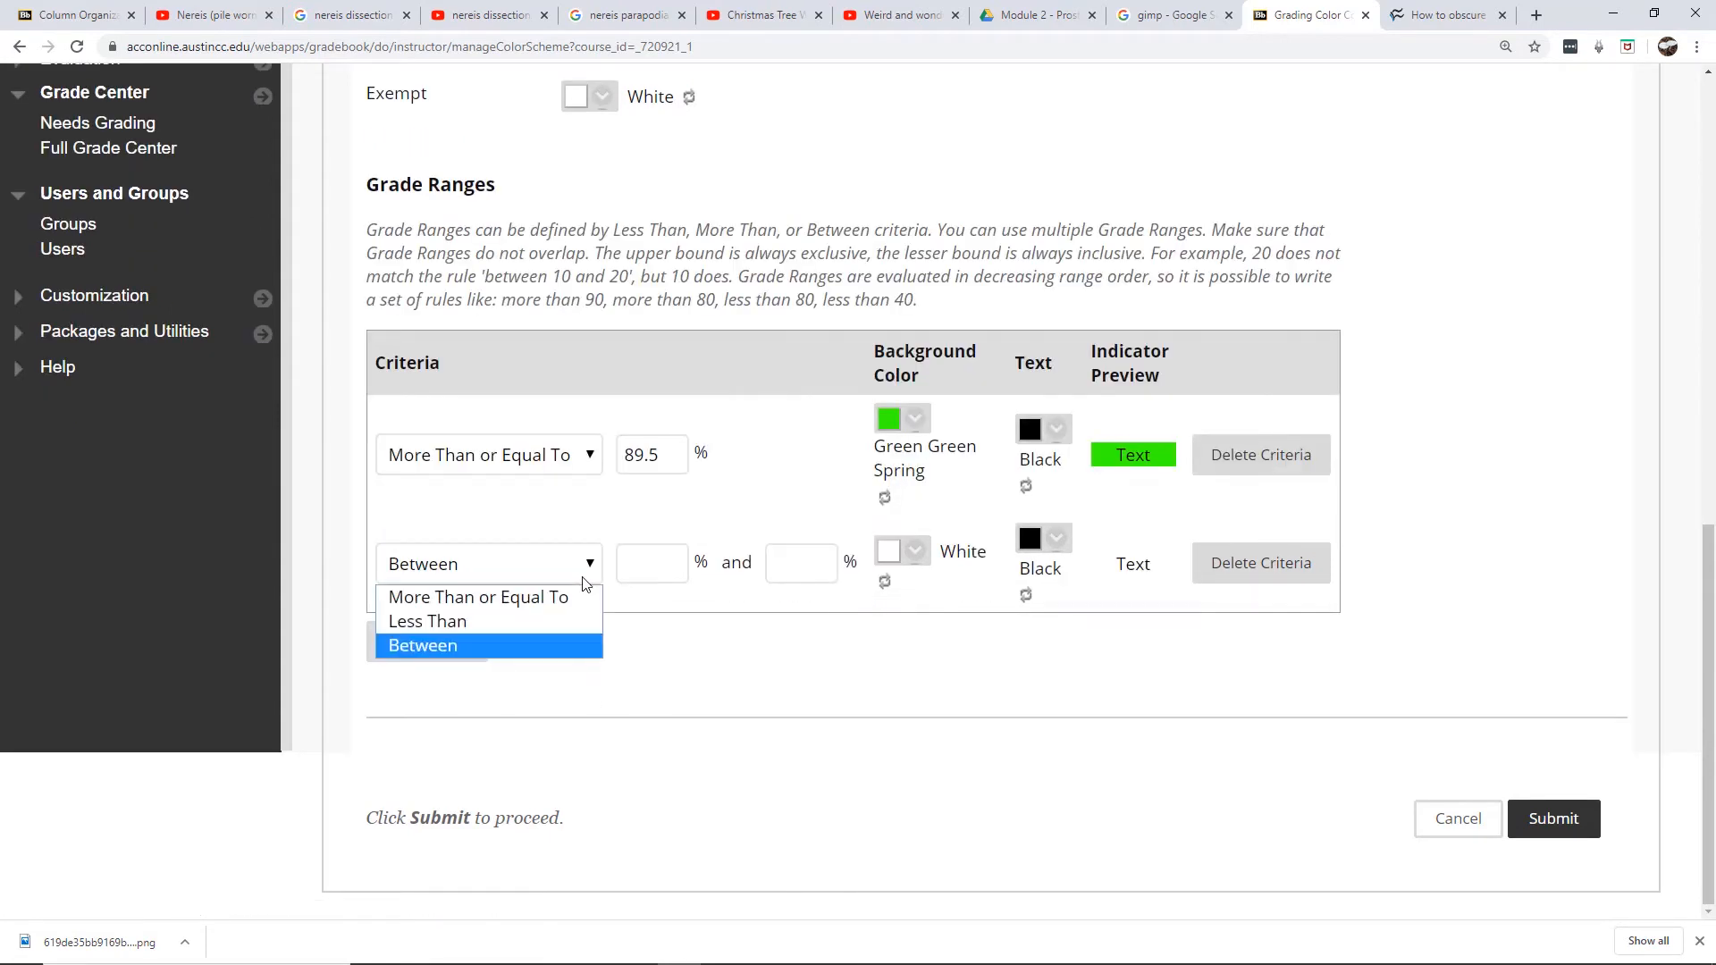
click(441, 647)
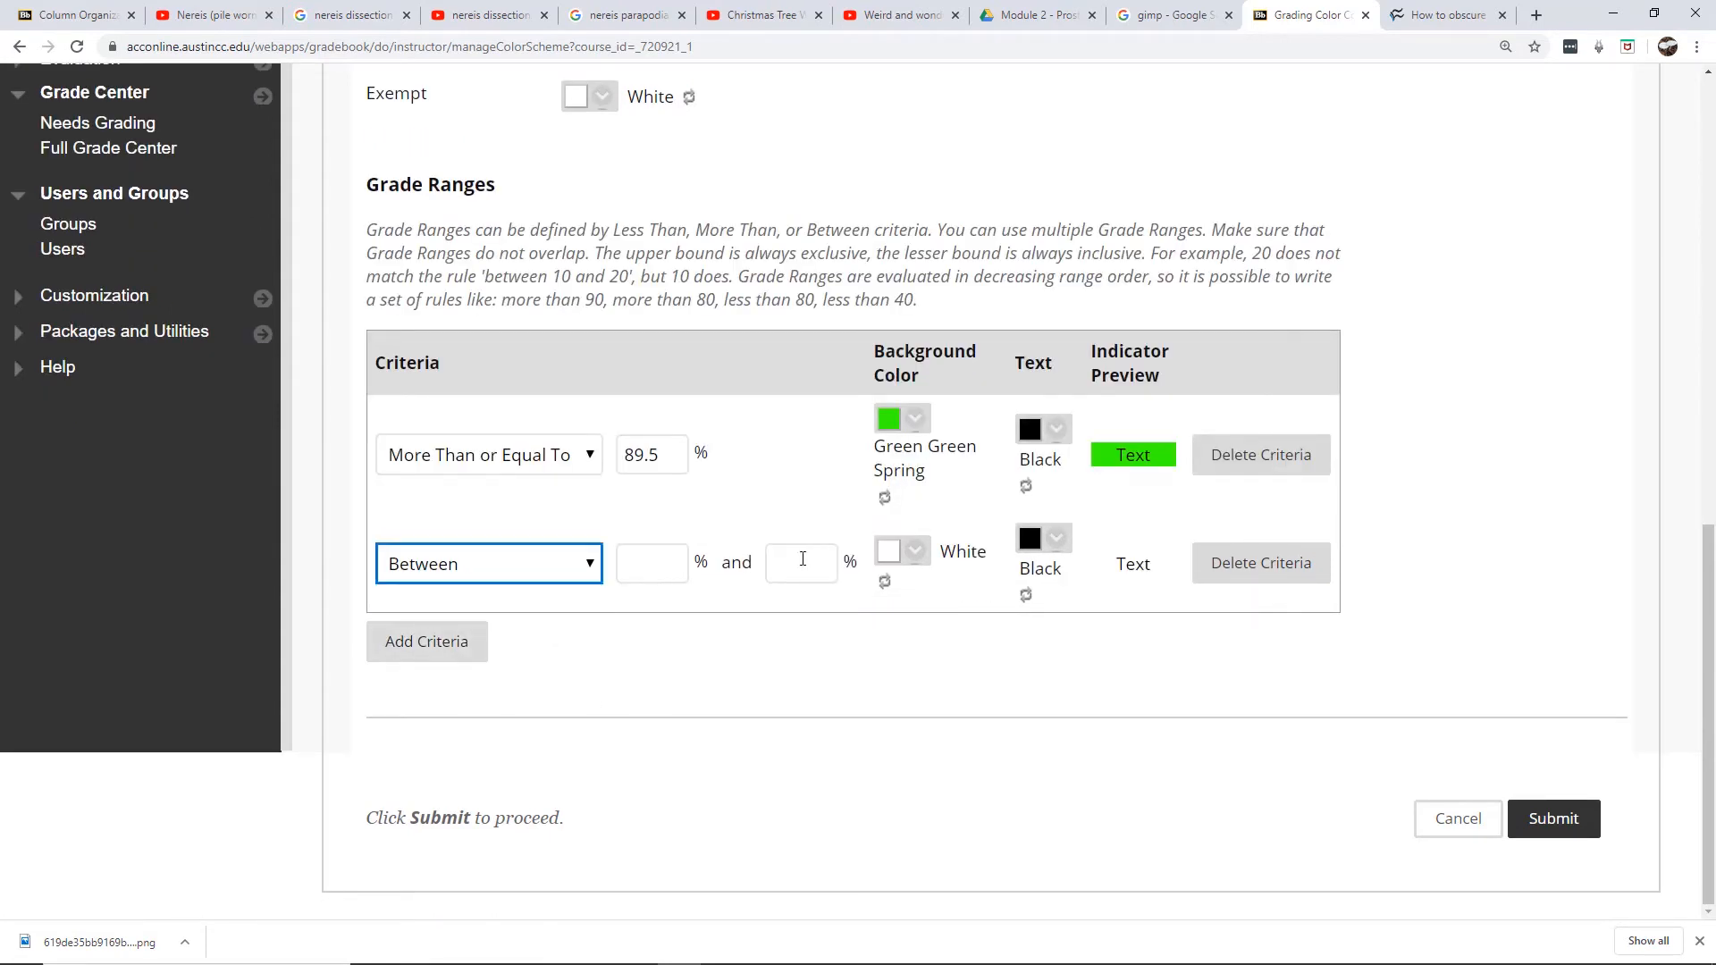
- Set the background color of the Between grade range criterion to Light Azure-Cyan
click(915, 552)
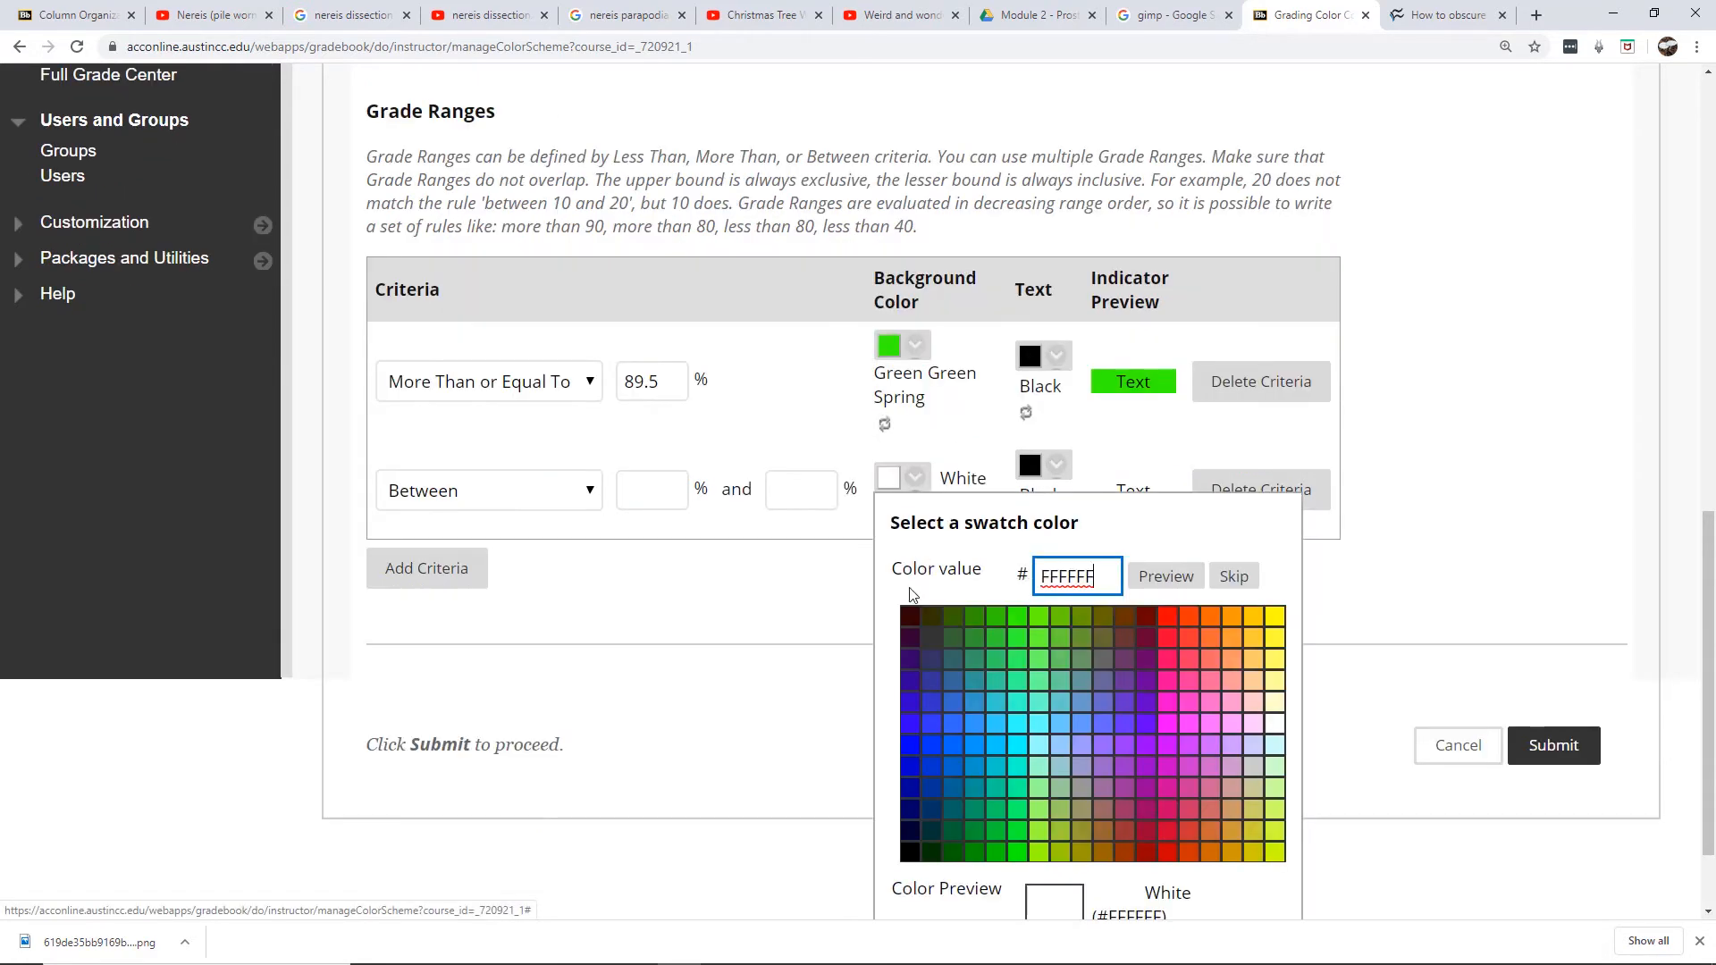
click(1061, 724)
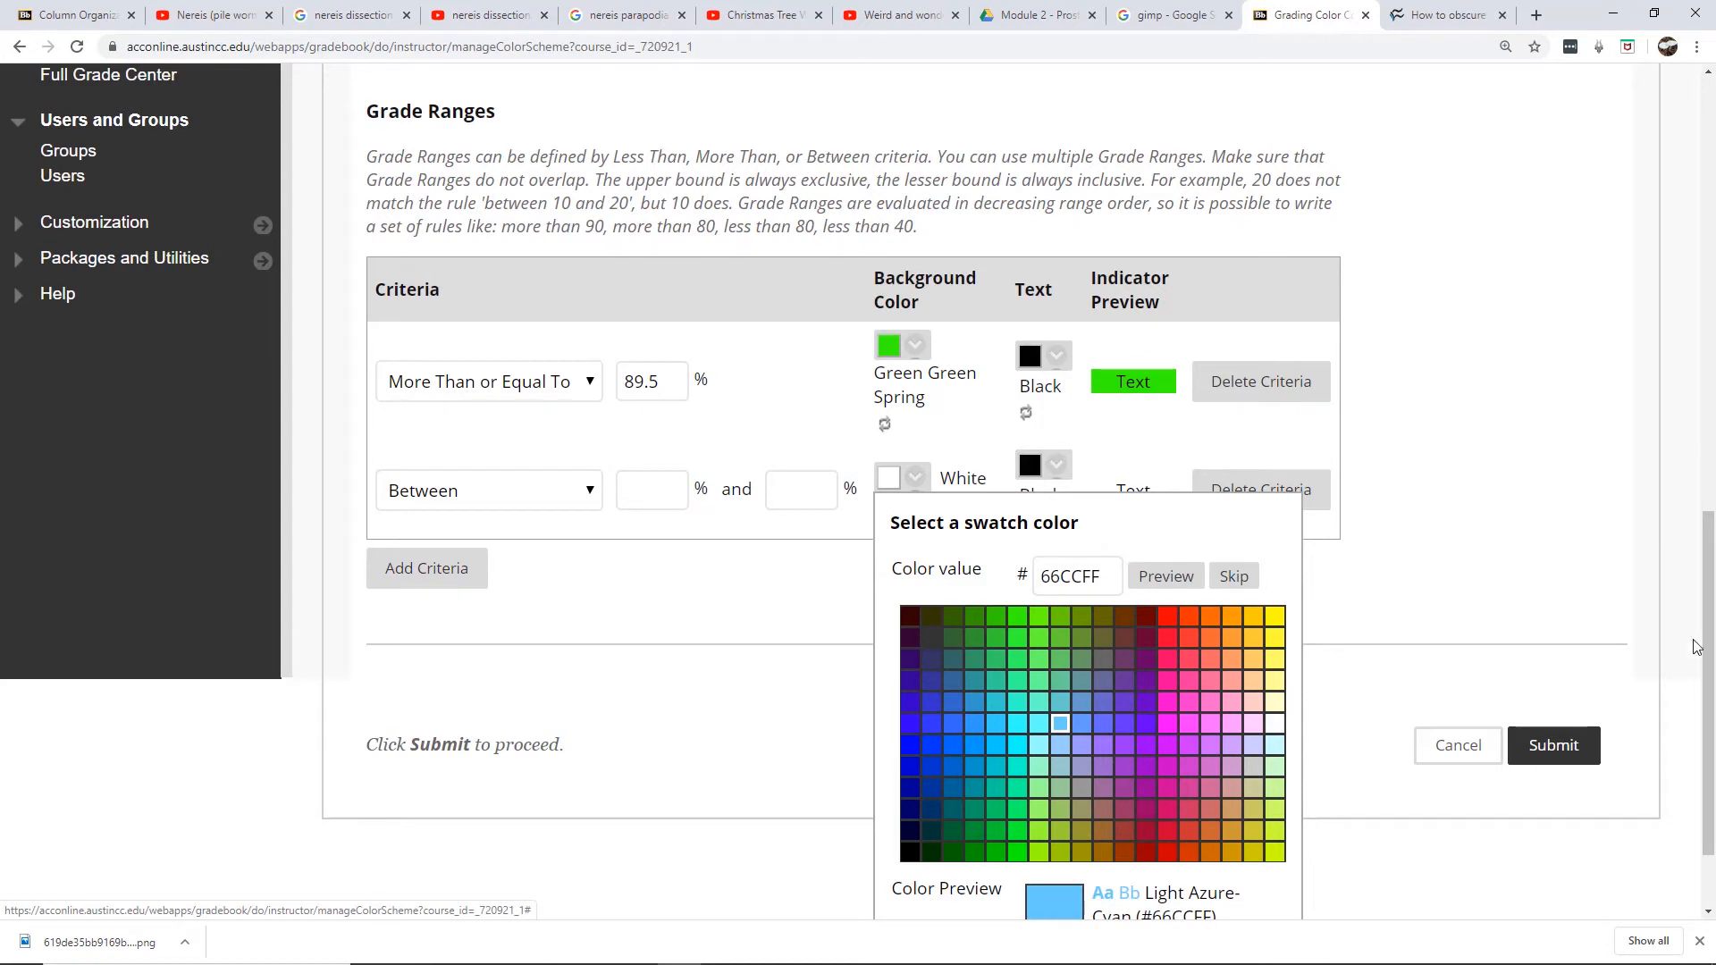
scroll(1707, 675, down, 1)
click(1277, 878)
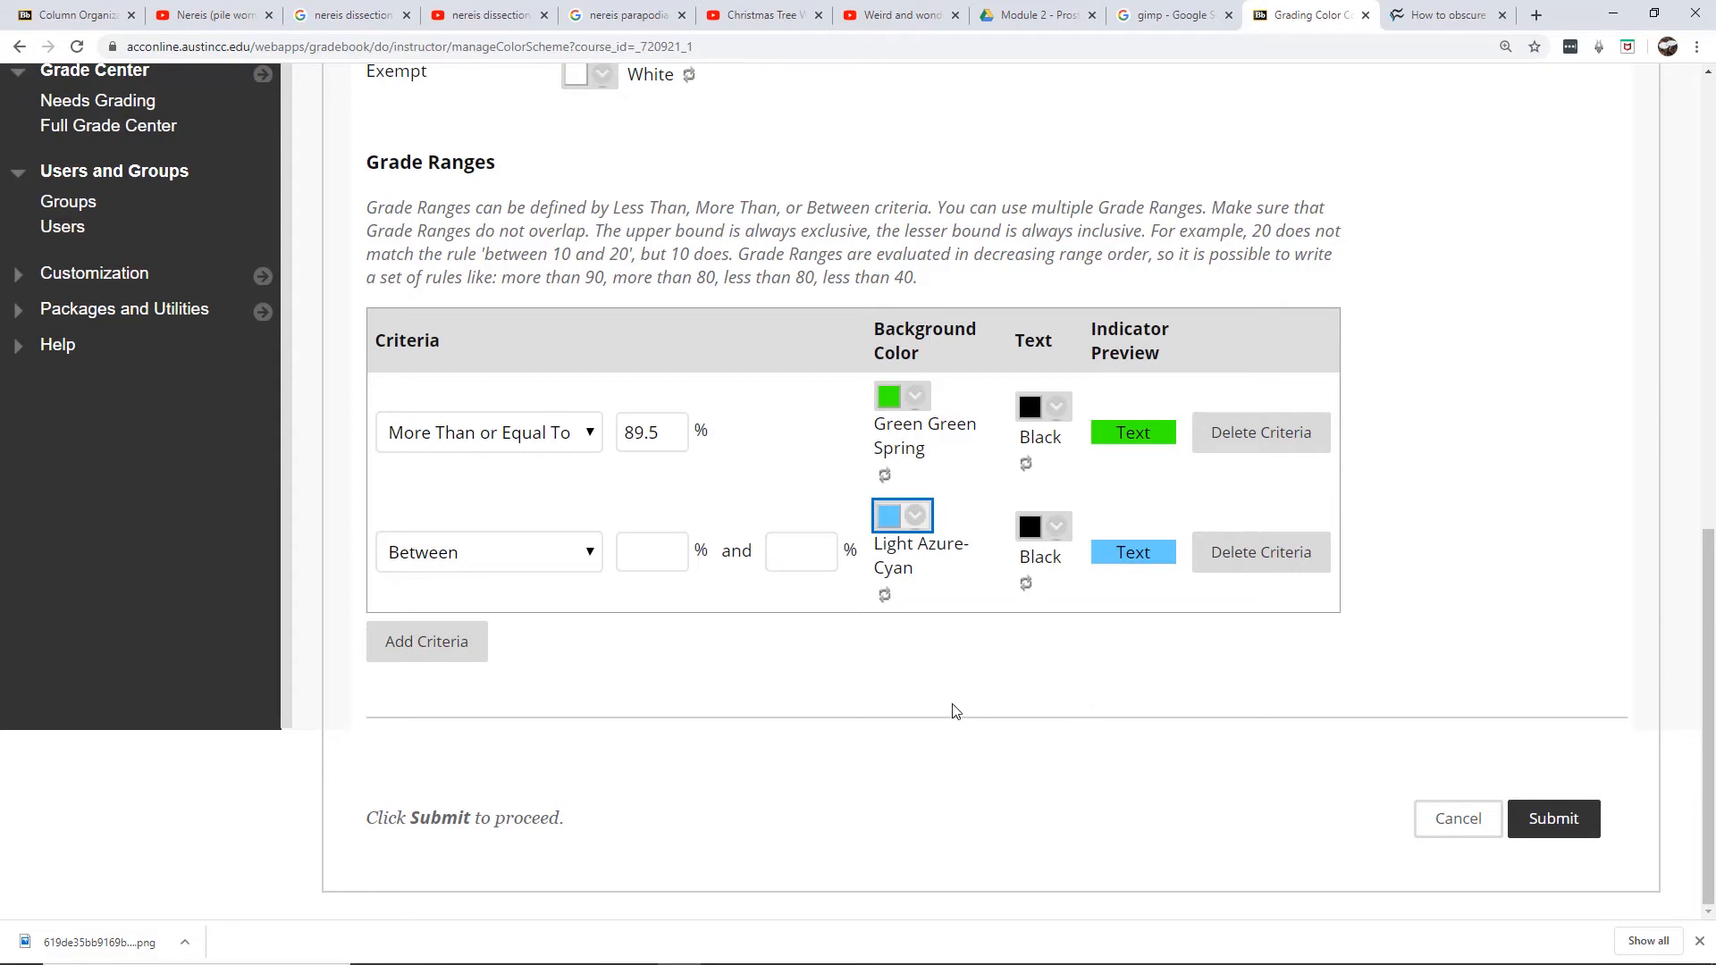
- Set the bounds of the Light Azure-Cyan Between criterion to 79.5% and 89.49%
click(720, 704)
click(649, 565)
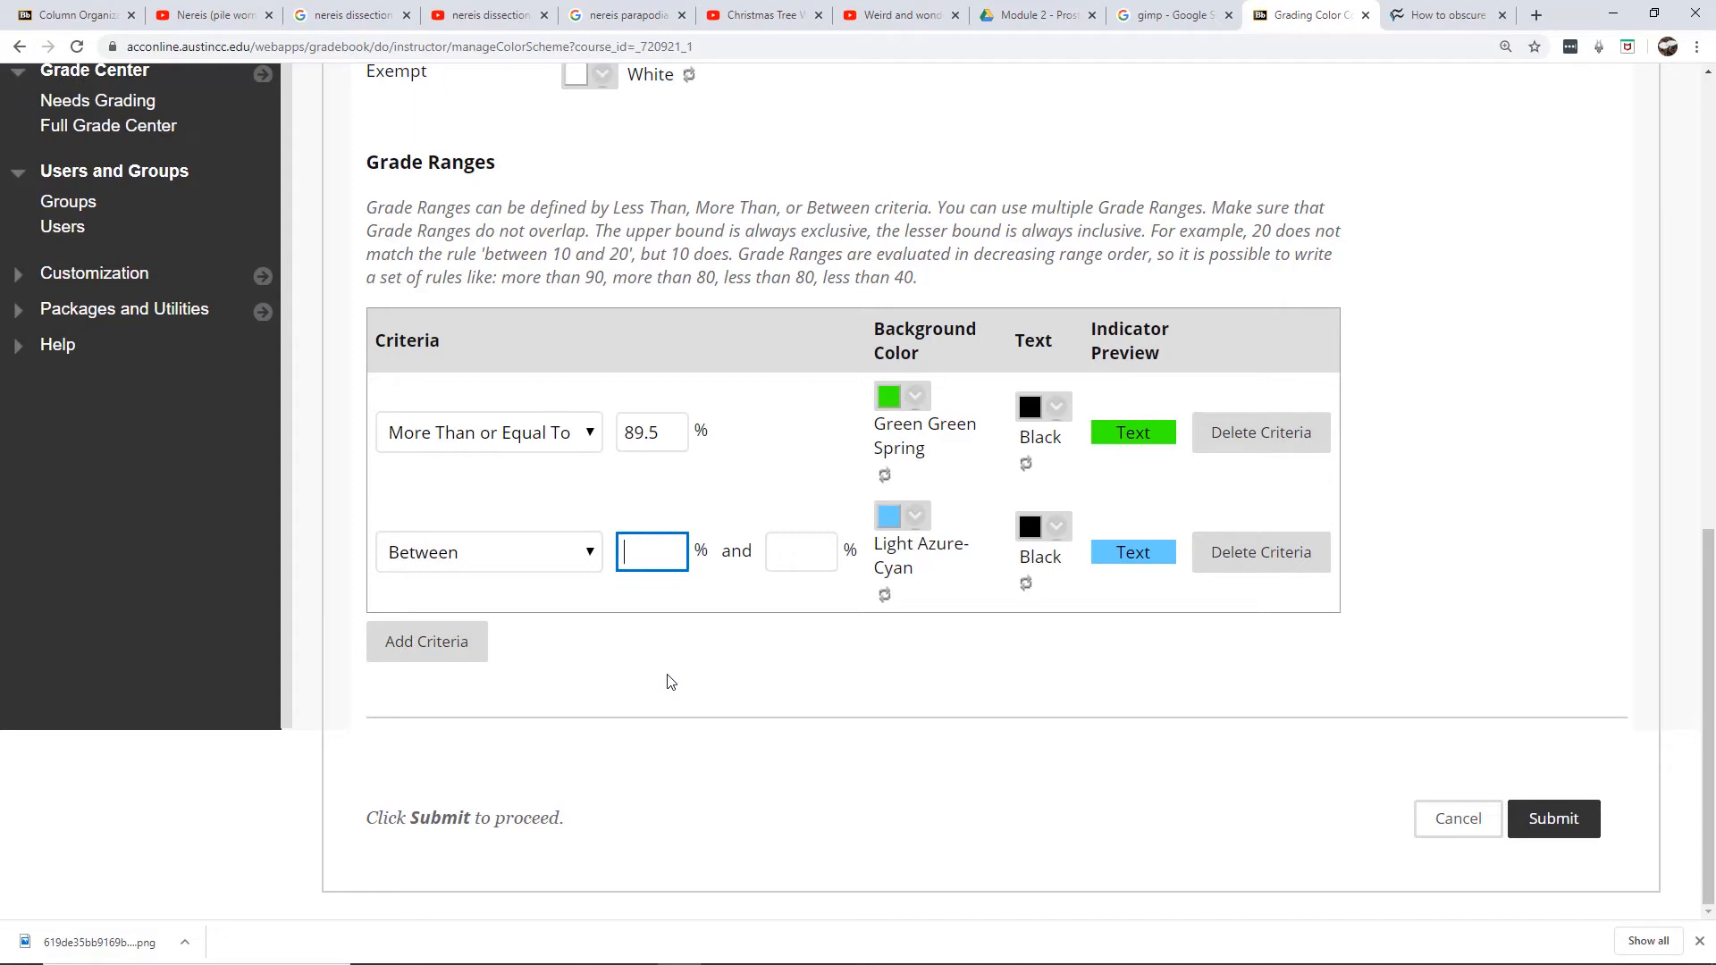
text(79.4)
click(792, 564)
text(89.5)
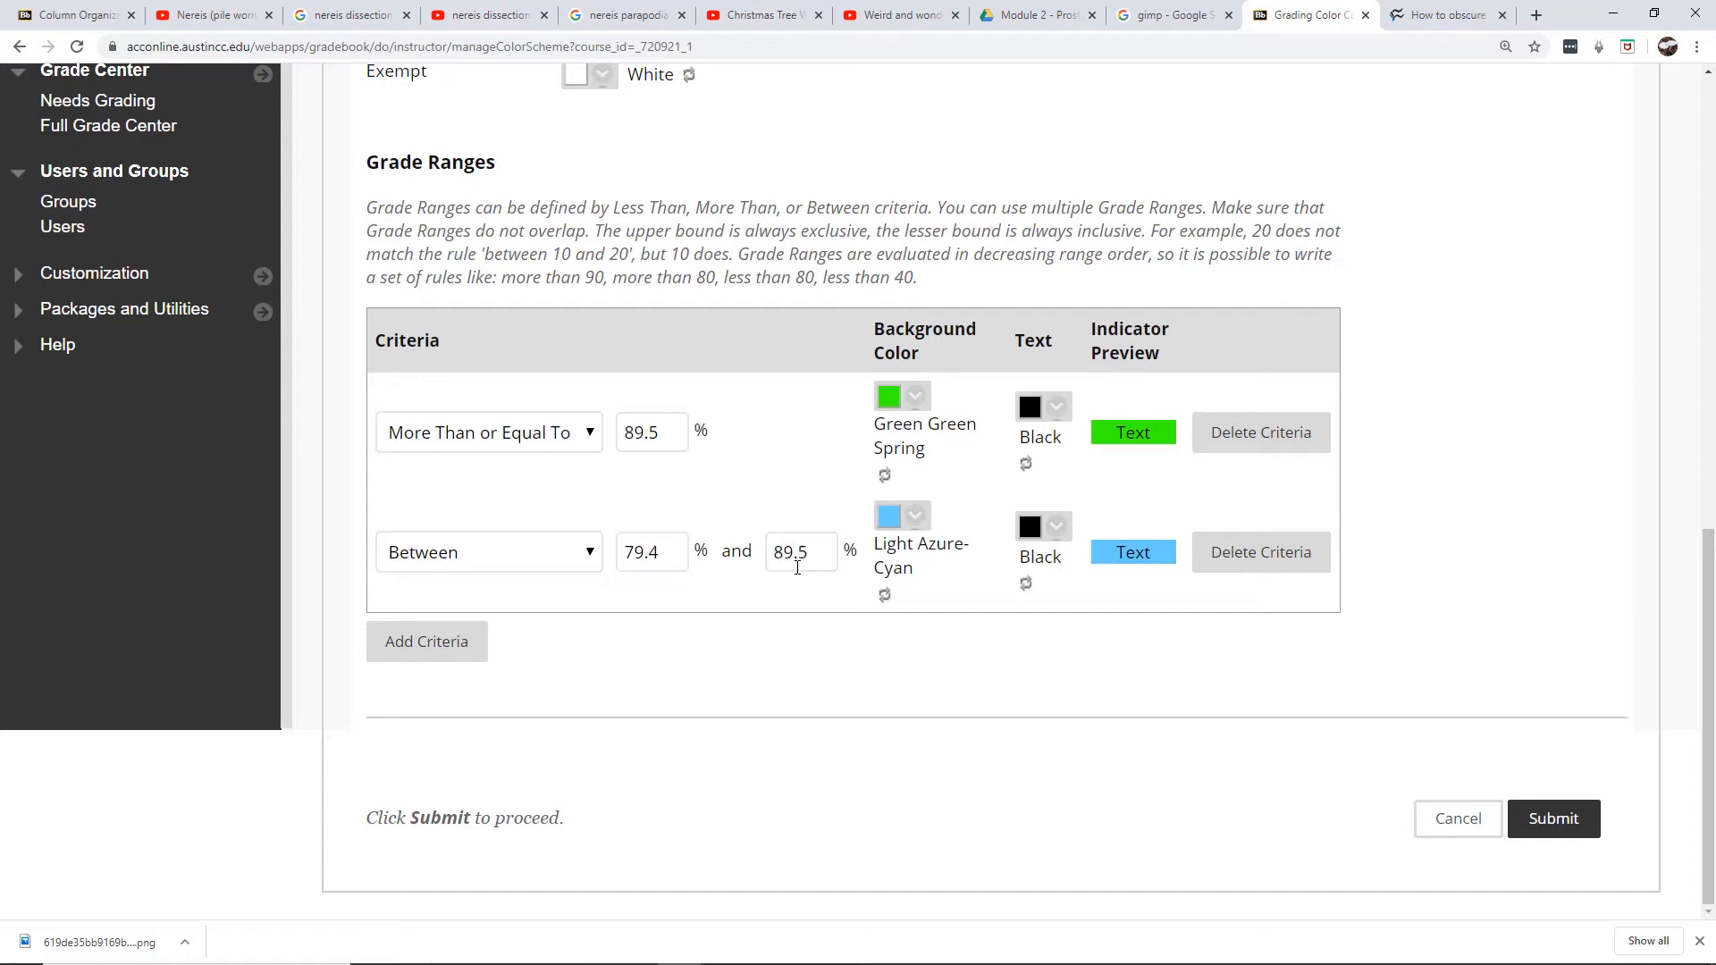
click(797, 566)
click(729, 558)
click(800, 555)
- Add criteria for Between 69.5% and 79.49% in Yellow, Between 59.5% and 69.49% in Orange Orange-Yellow, and Less Than 59.5% in Red, and submit
click(482, 640)
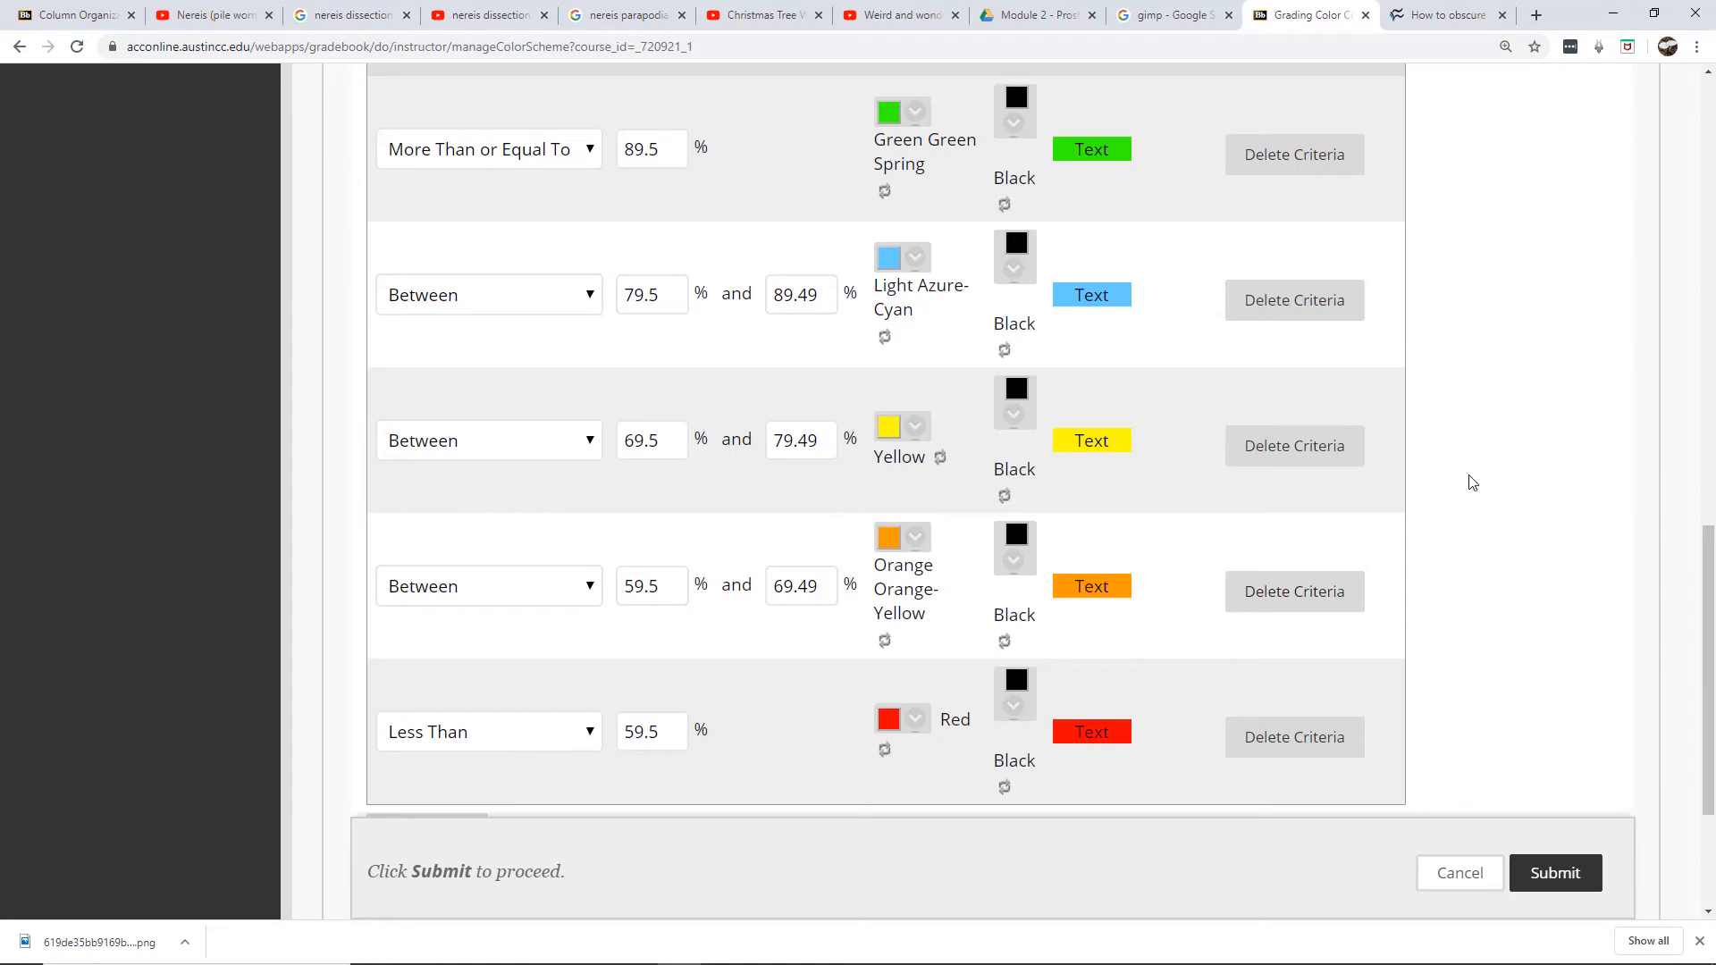
drag(1706, 545, 1706, 539)
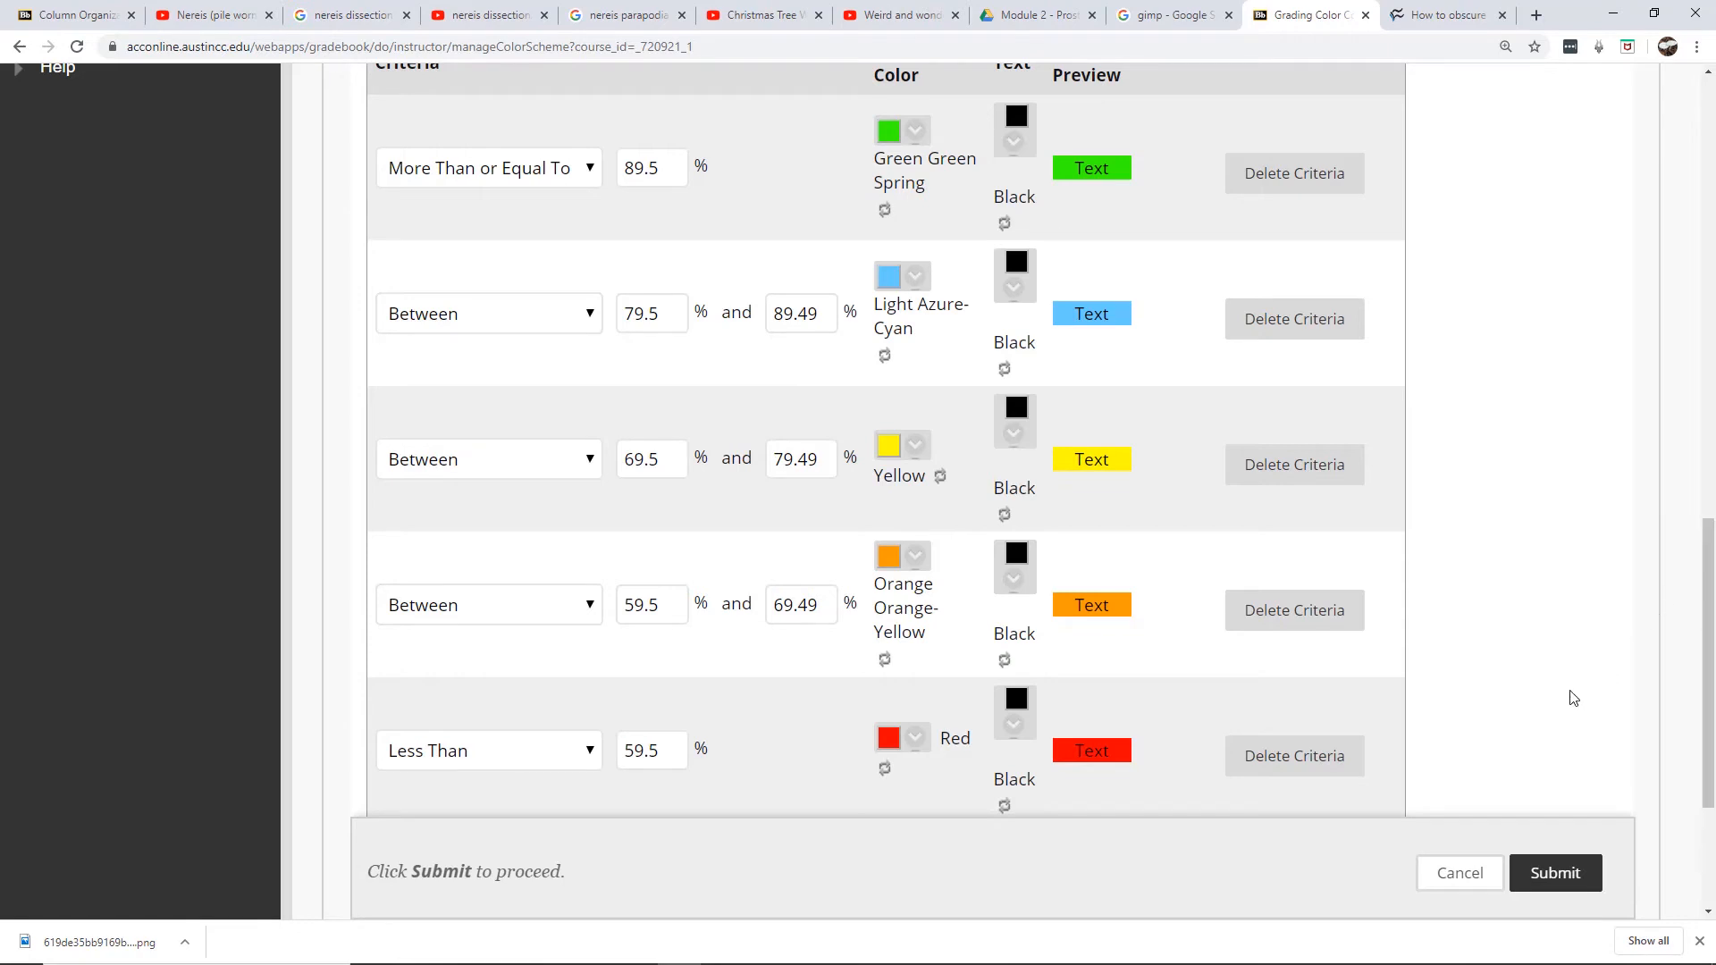
click(1575, 875)
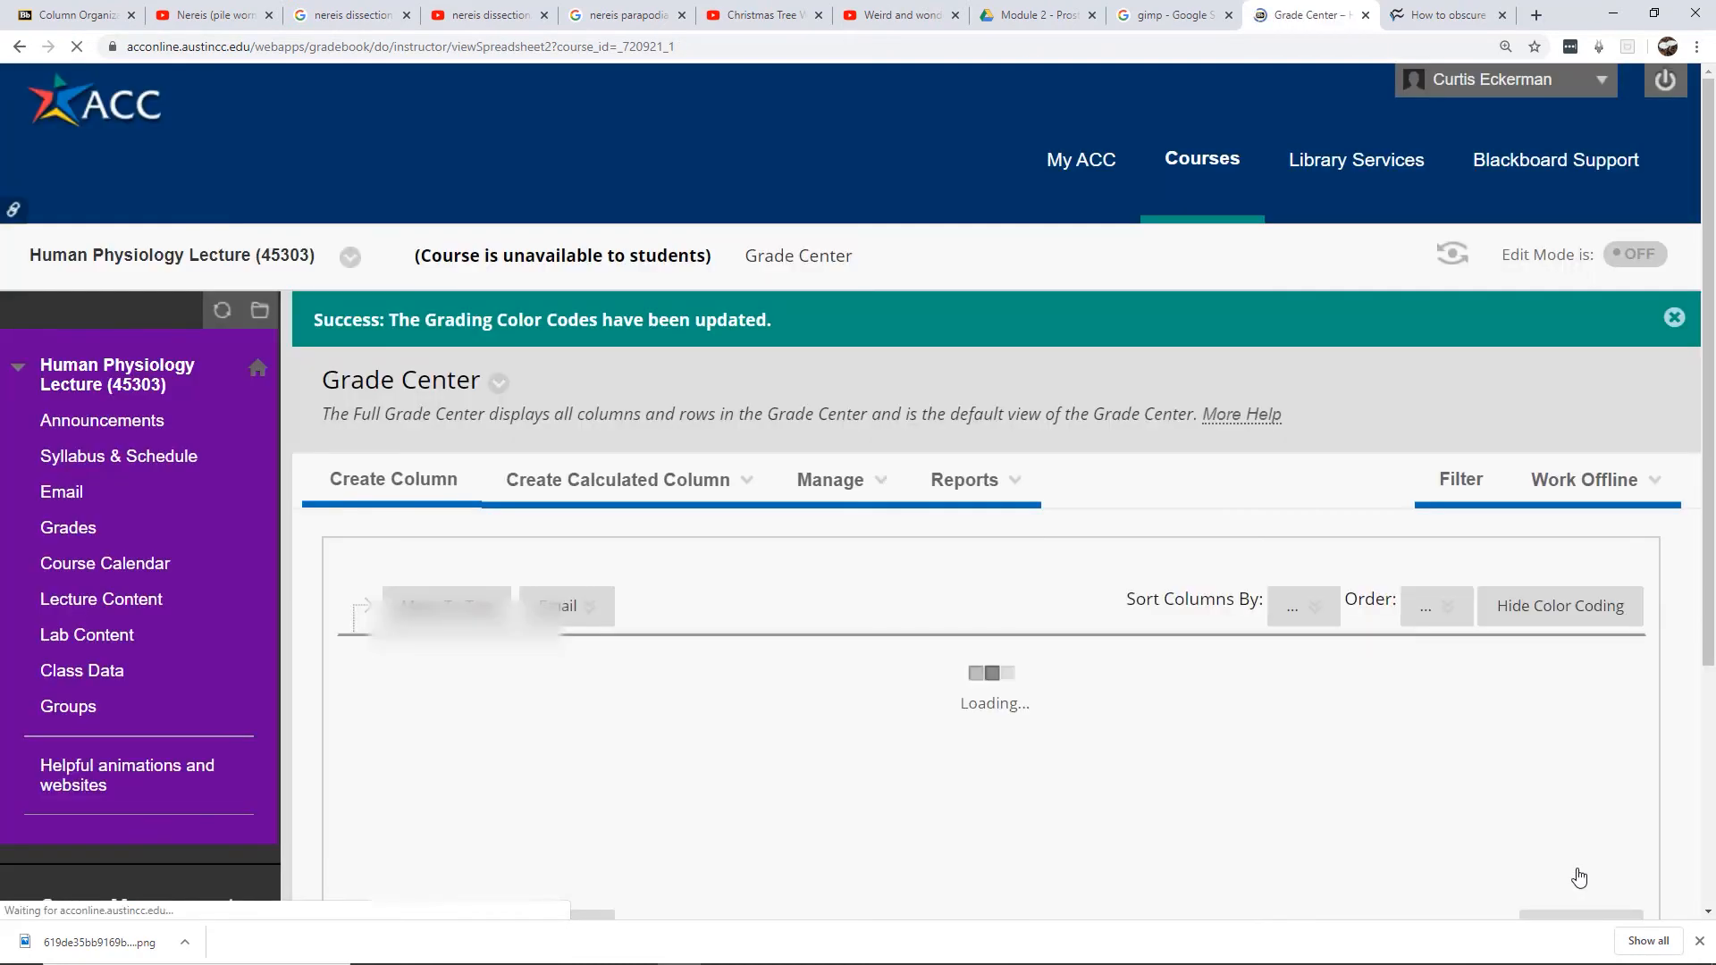
- Look through the color-coded scores across the Unit 1, Unit 2 and Unit 3 columns in the Full Grade Center
scroll(791, 701, down, 2)
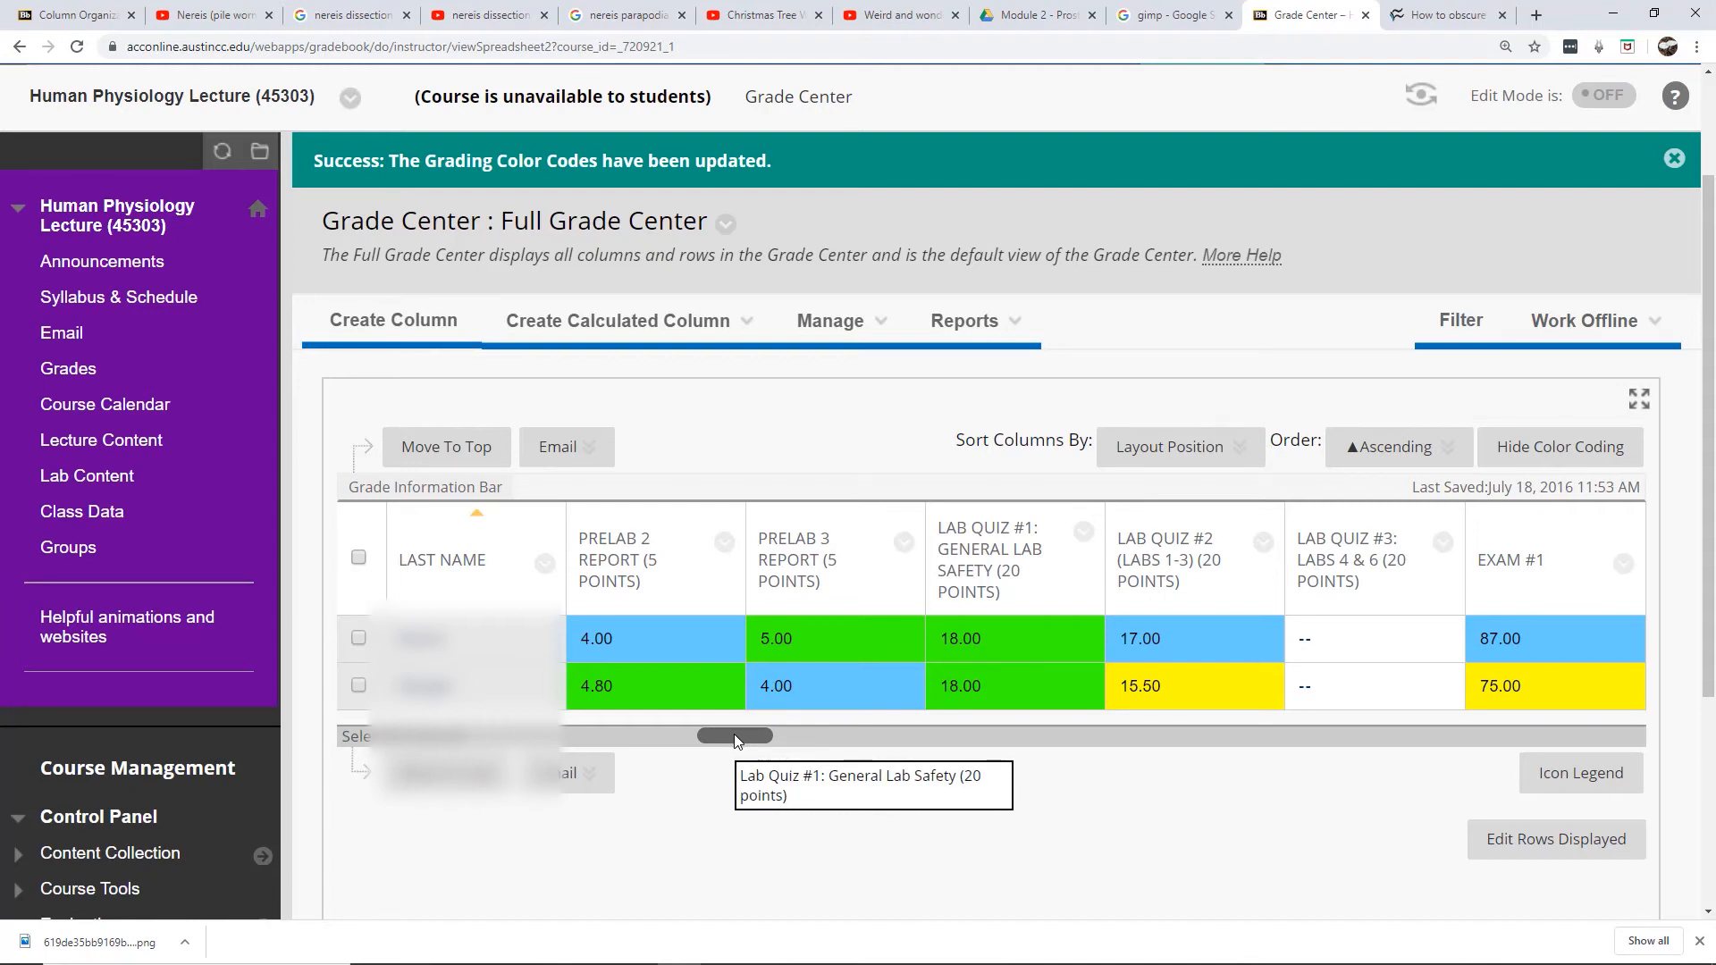
drag(733, 735, 957, 778)
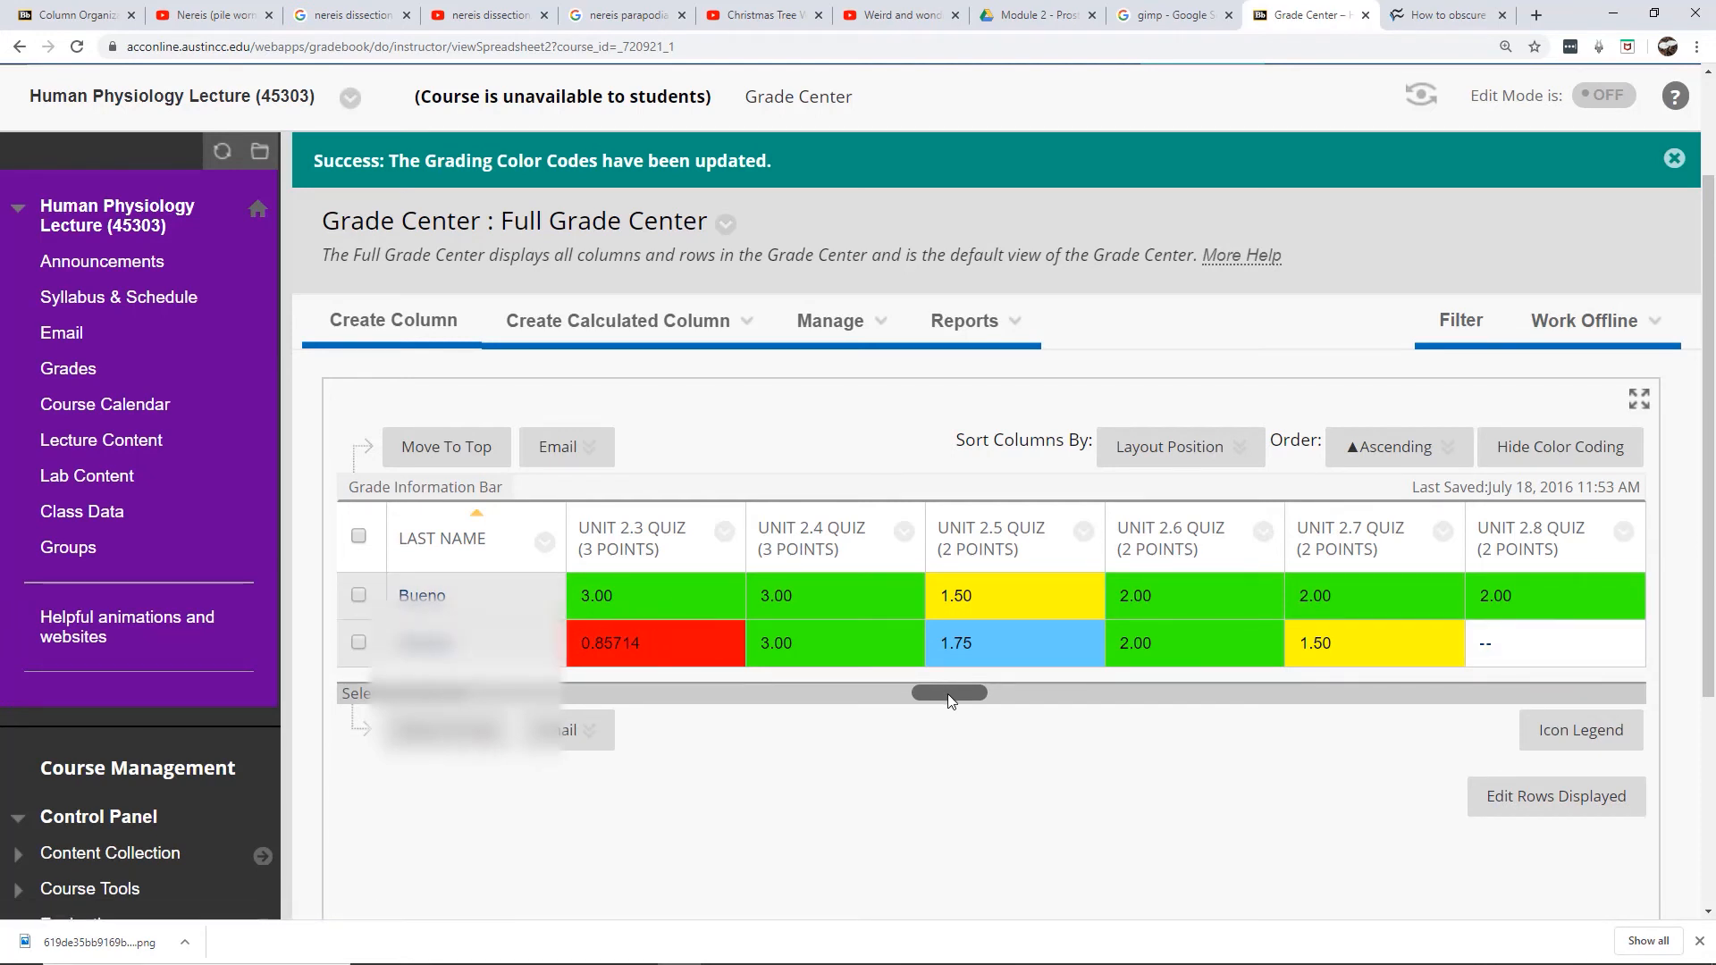
drag(947, 695, 1105, 706)
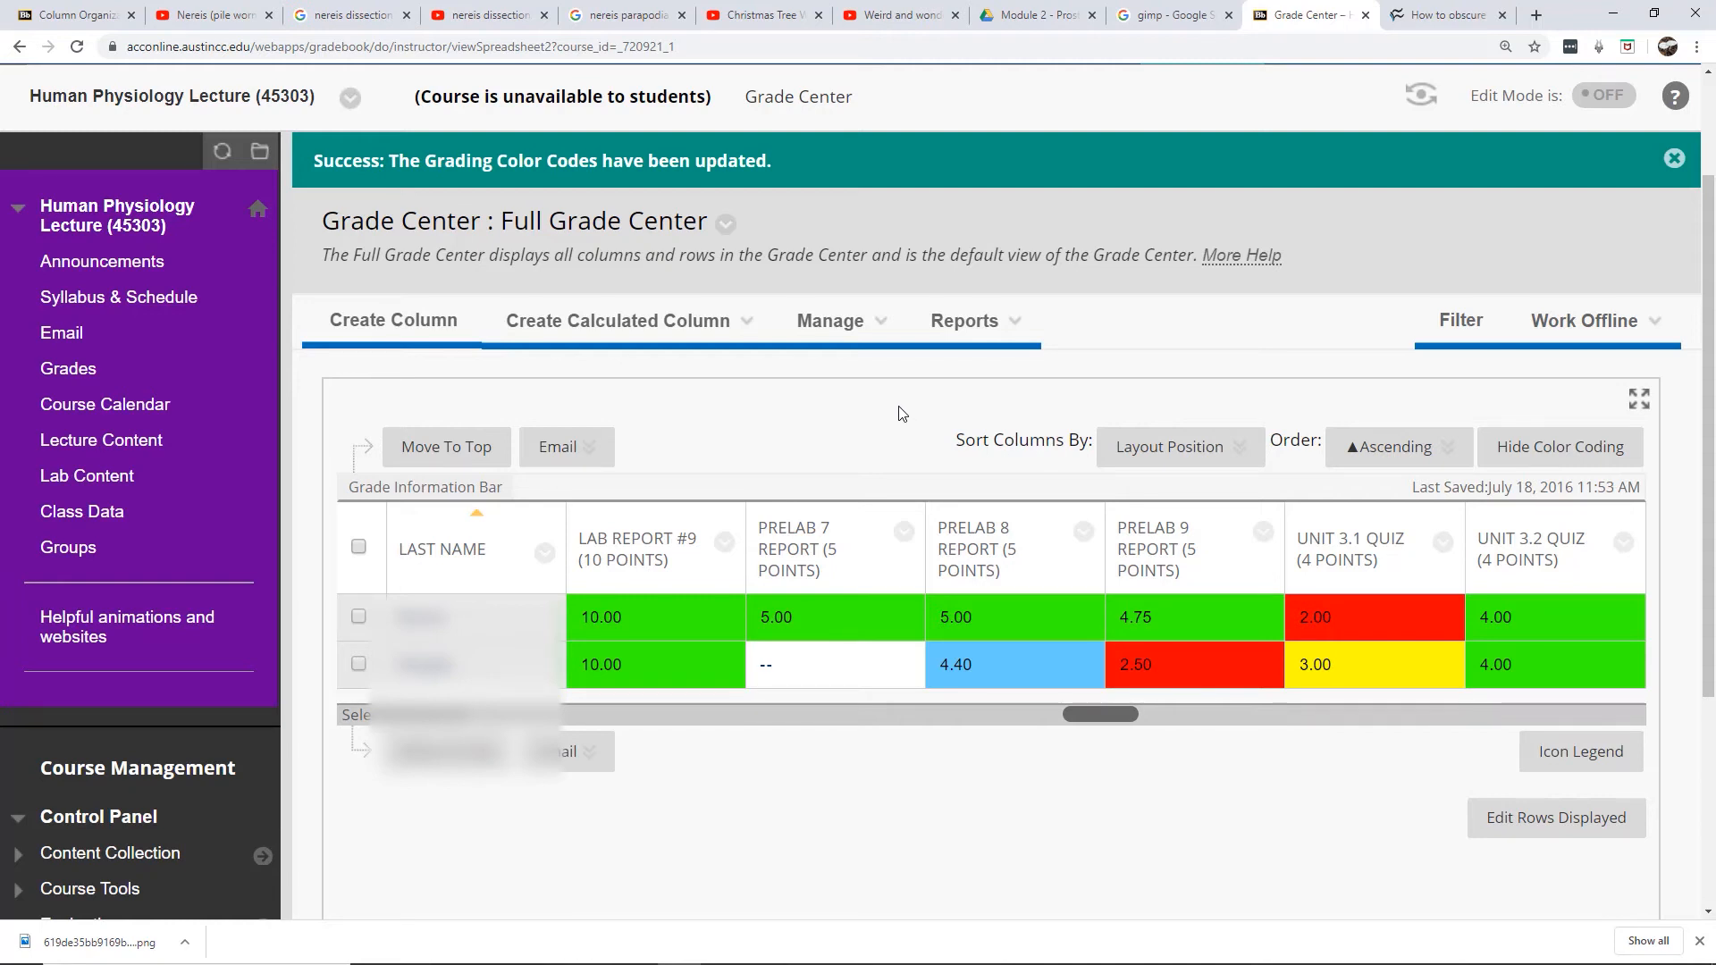
- Examine the categories of the Unit 1 columns in Column Organization, and leave without saving
click(835, 321)
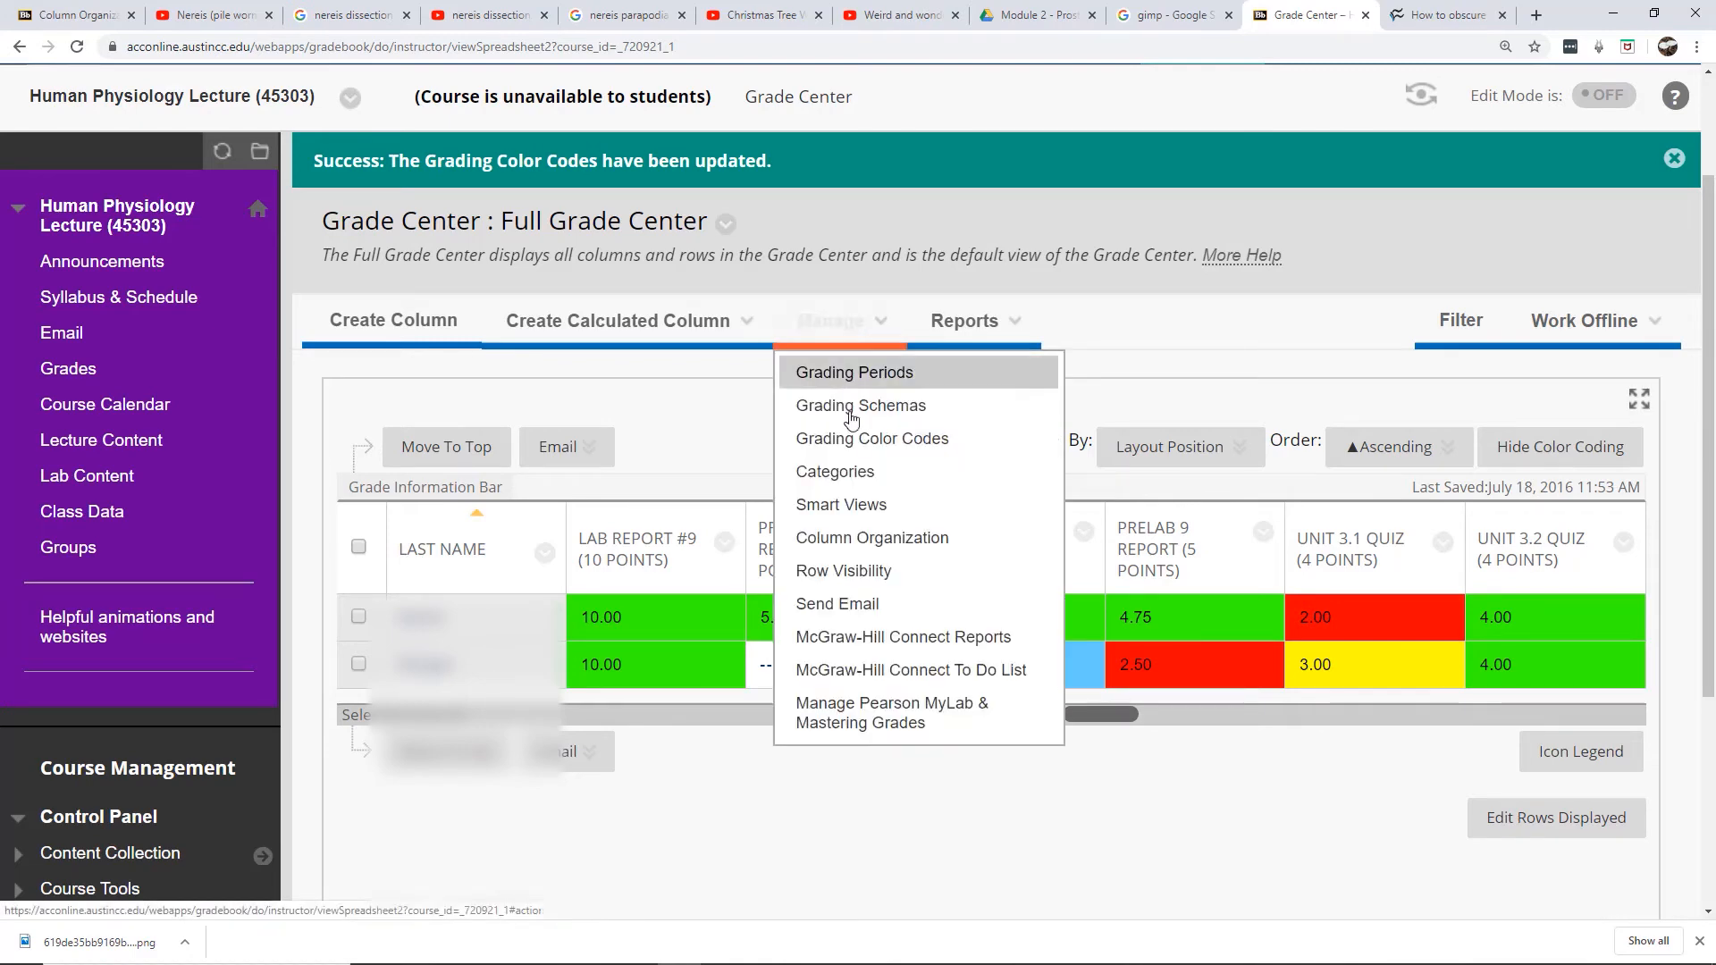
click(865, 539)
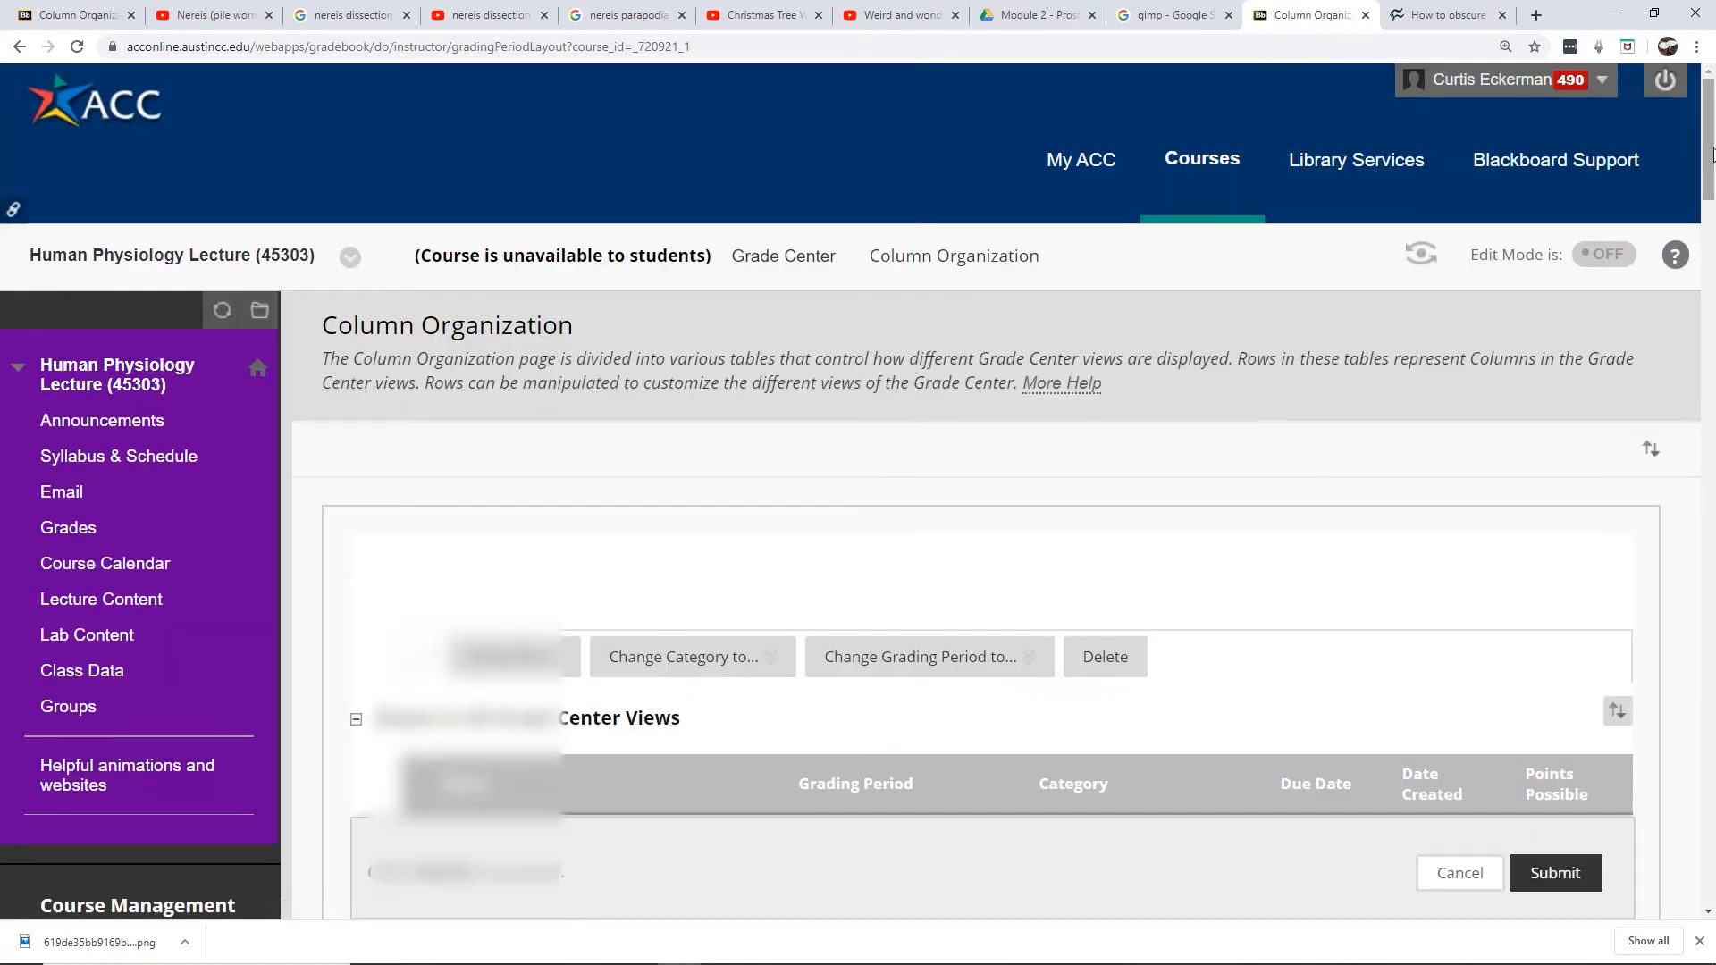
drag(1712, 154, 1701, 383)
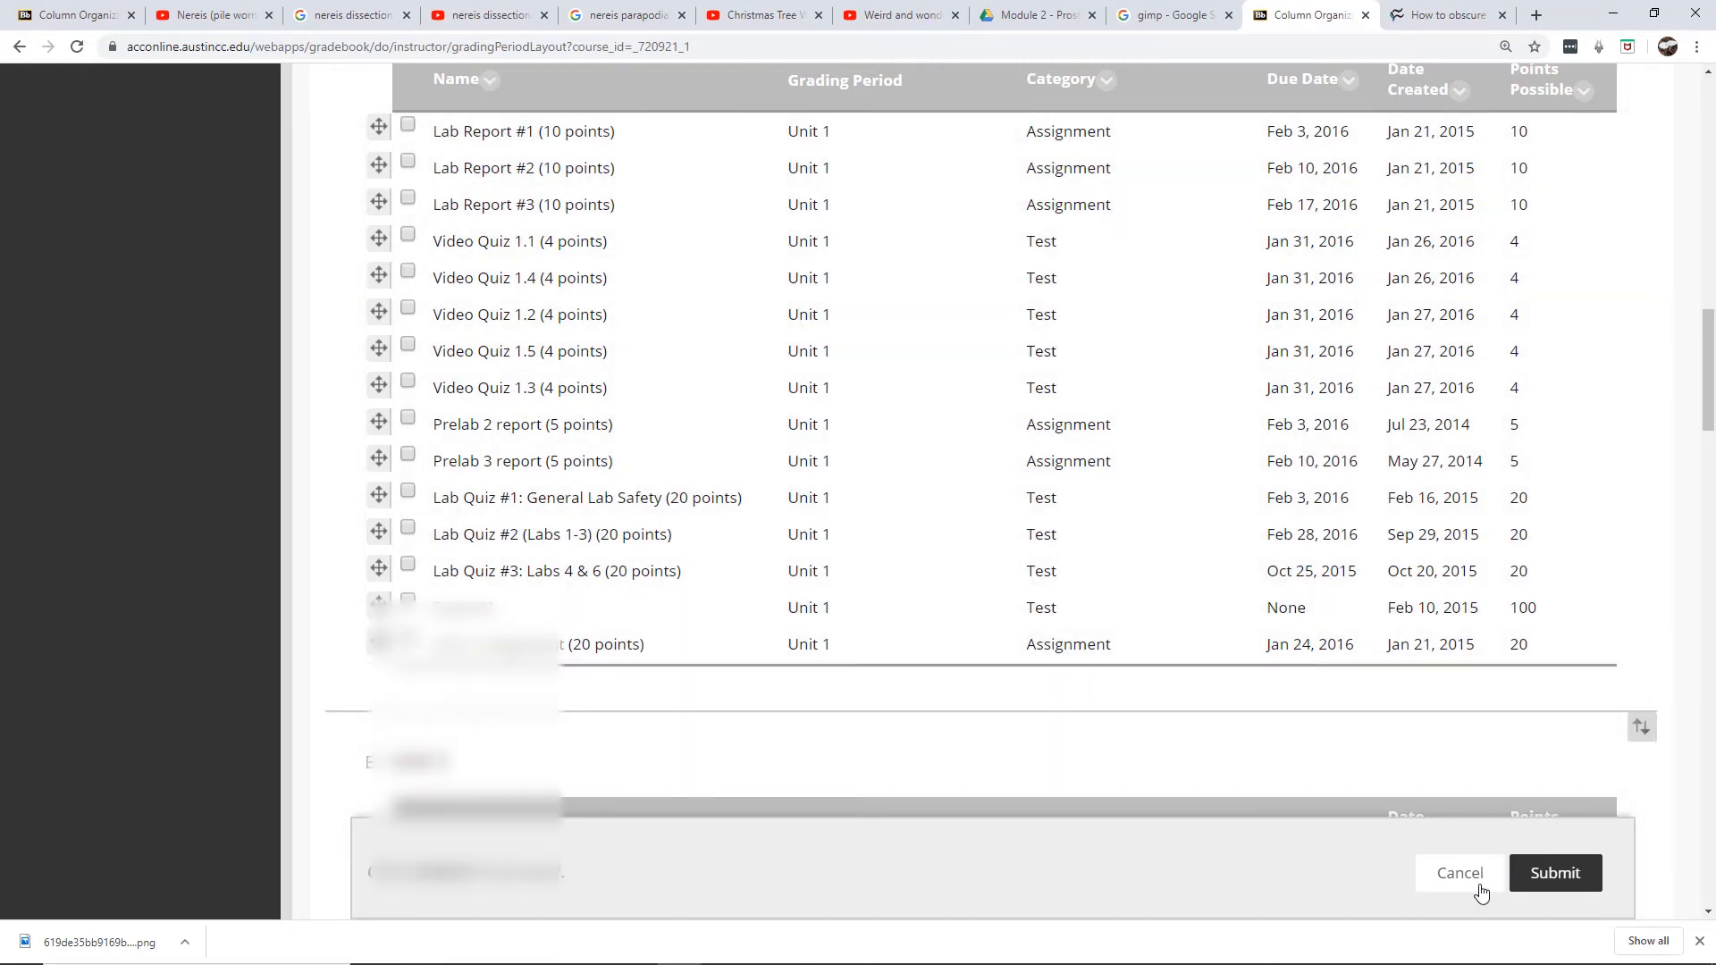
click(1481, 890)
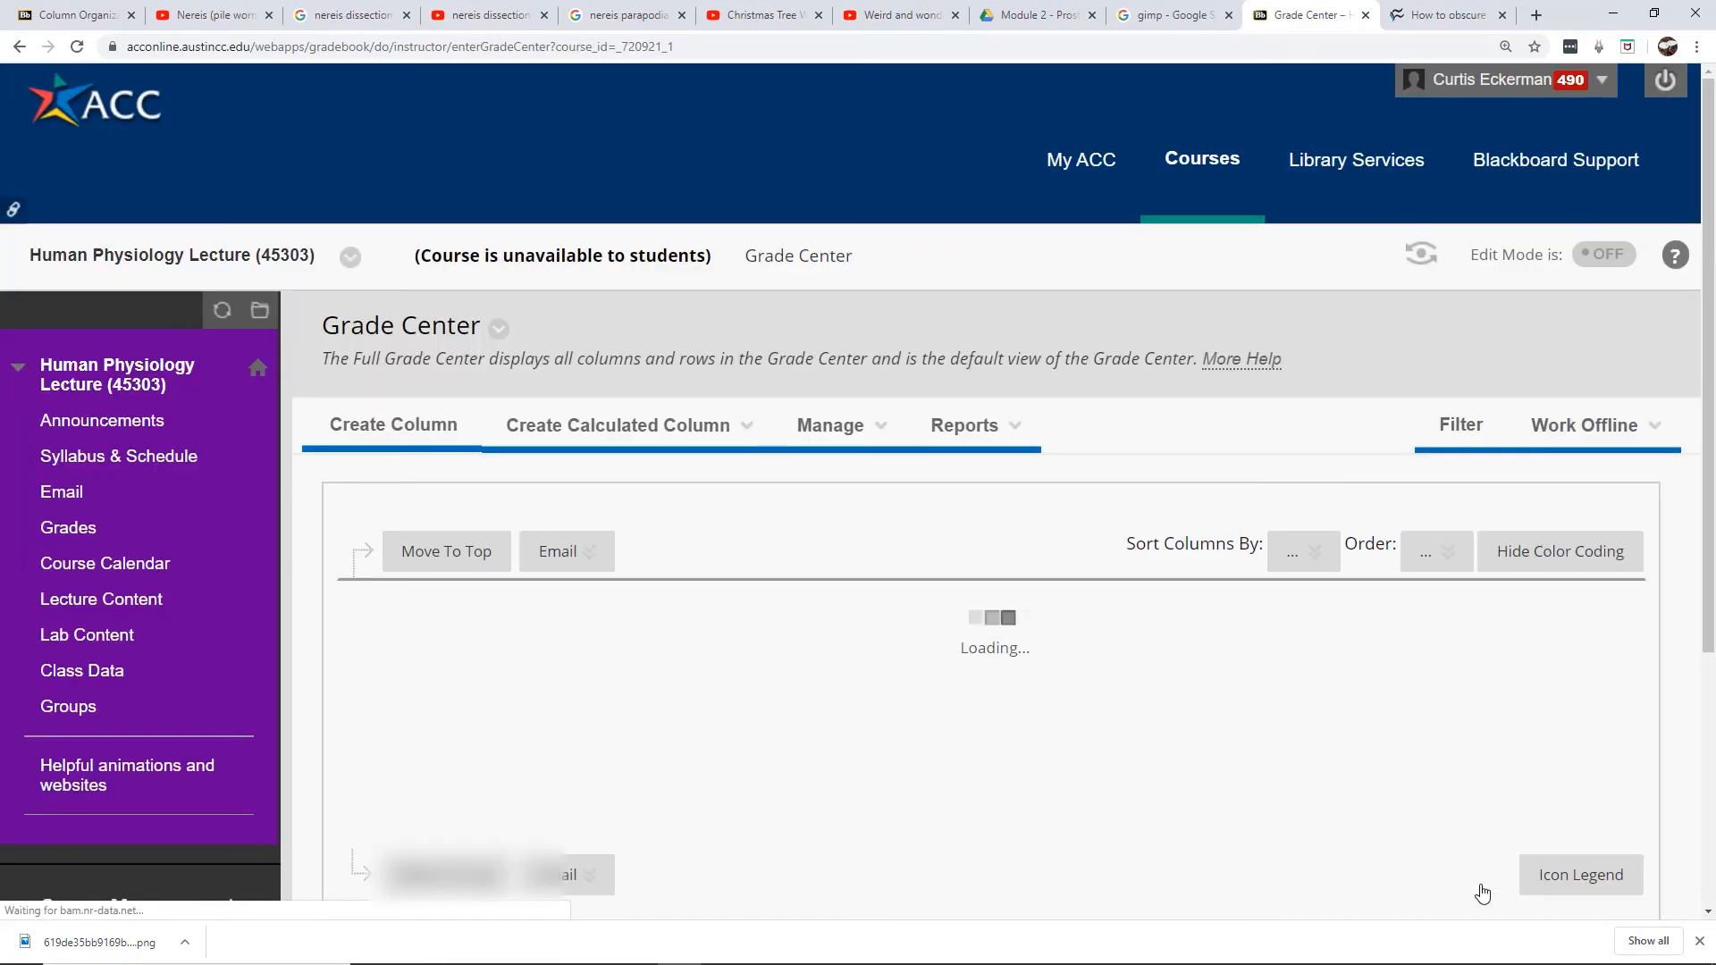
- Open the Grade Center categories and review which columns belong to the Assignment and Test categories
click(856, 434)
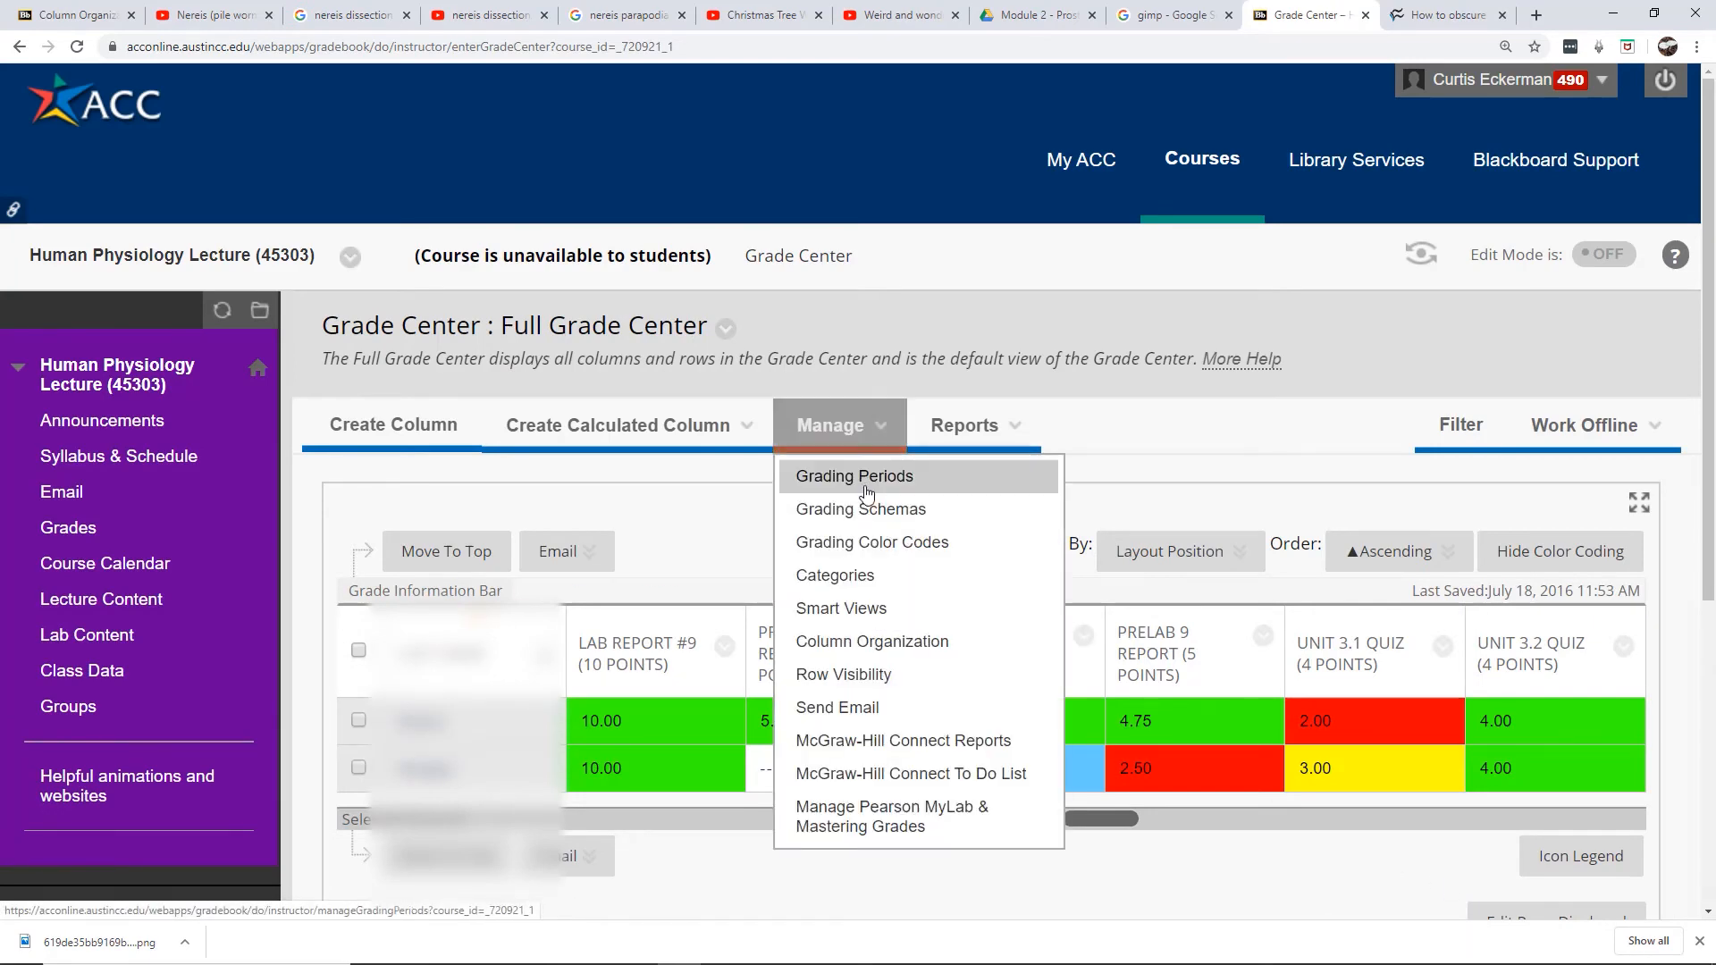
click(857, 578)
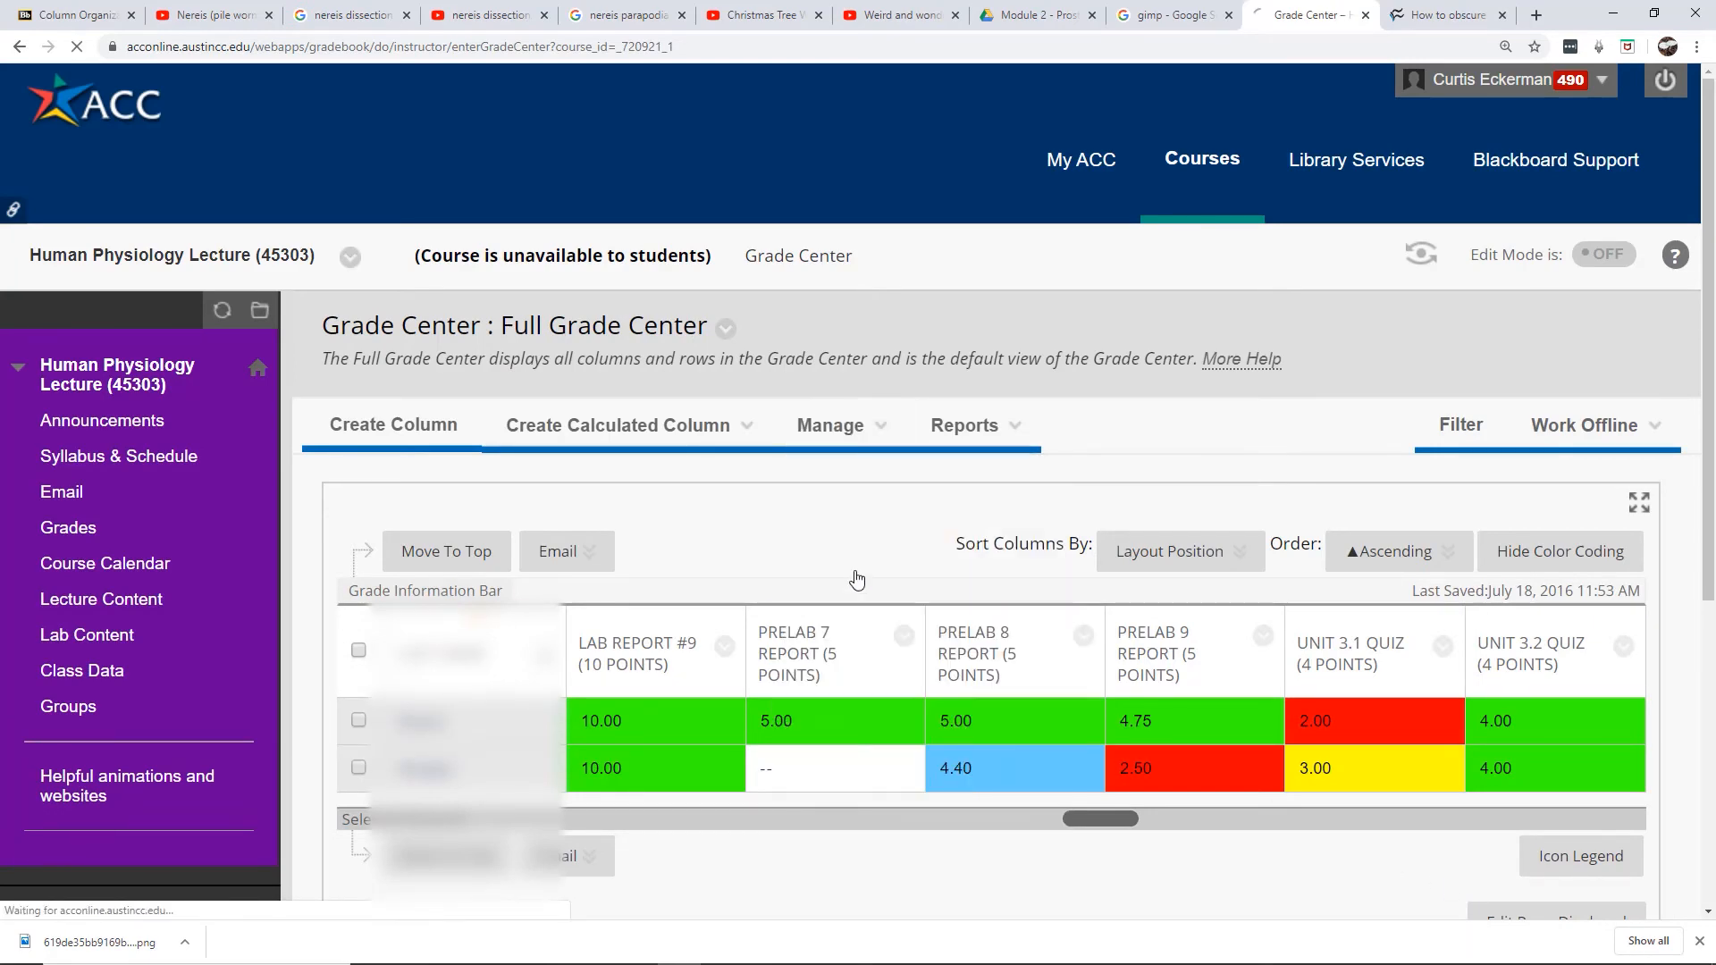
drag(1700, 128, 1695, 376)
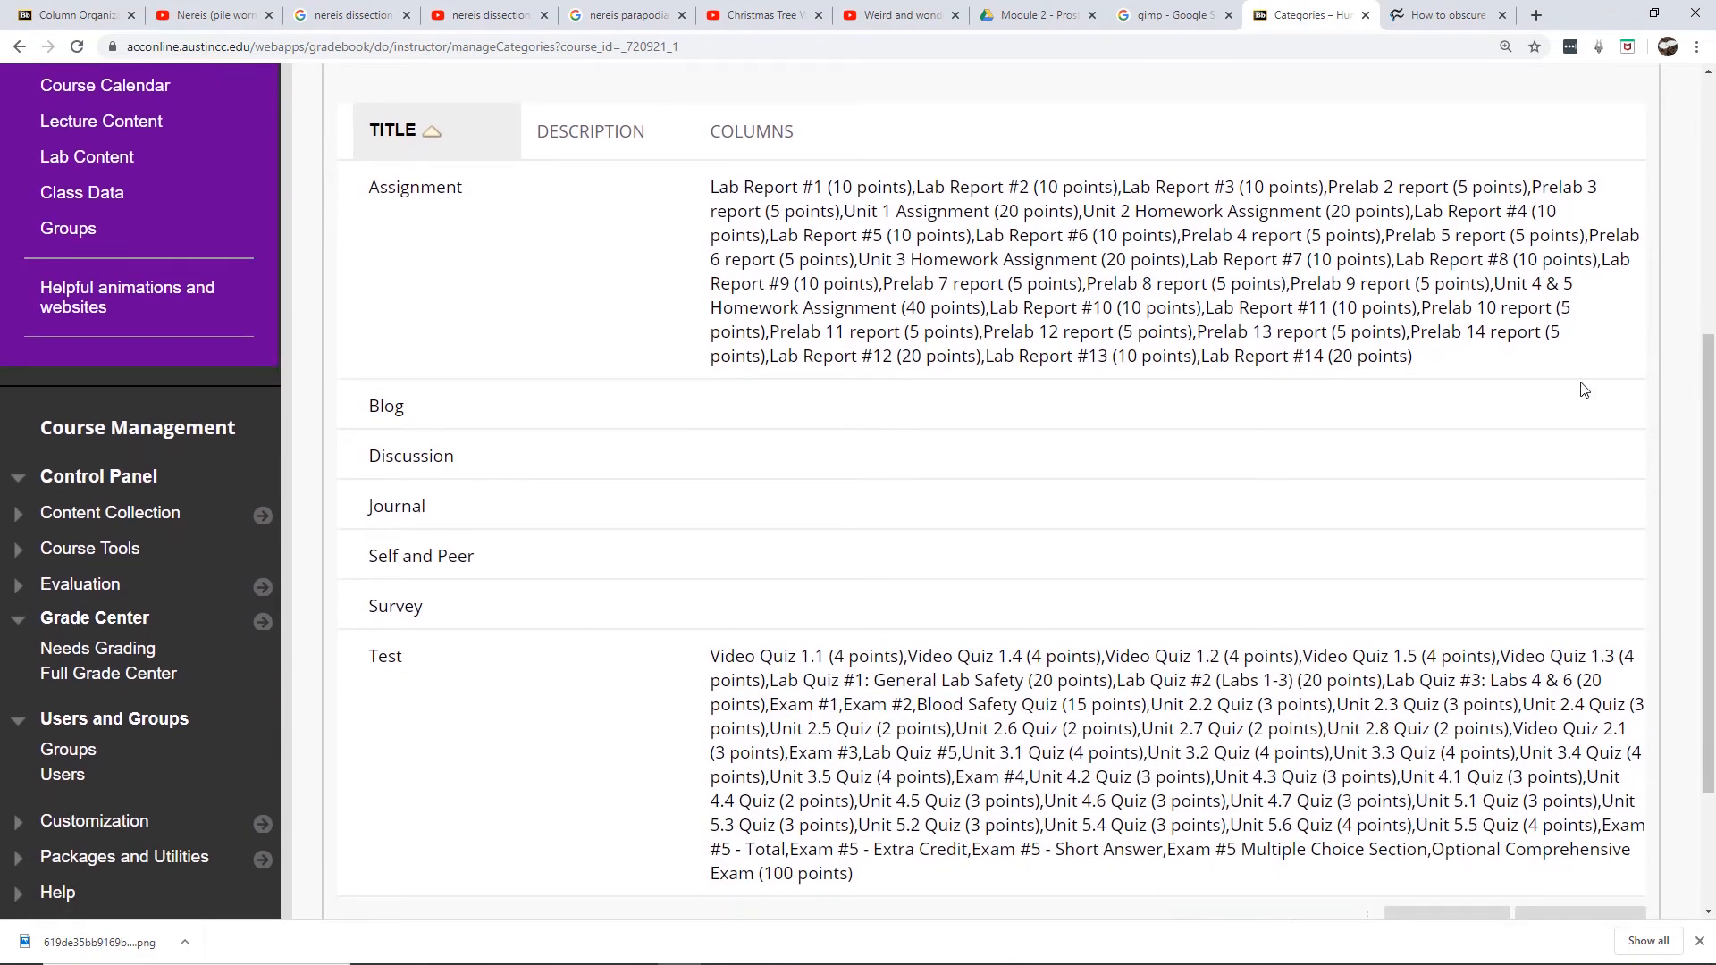
drag(1709, 491, 1714, 491)
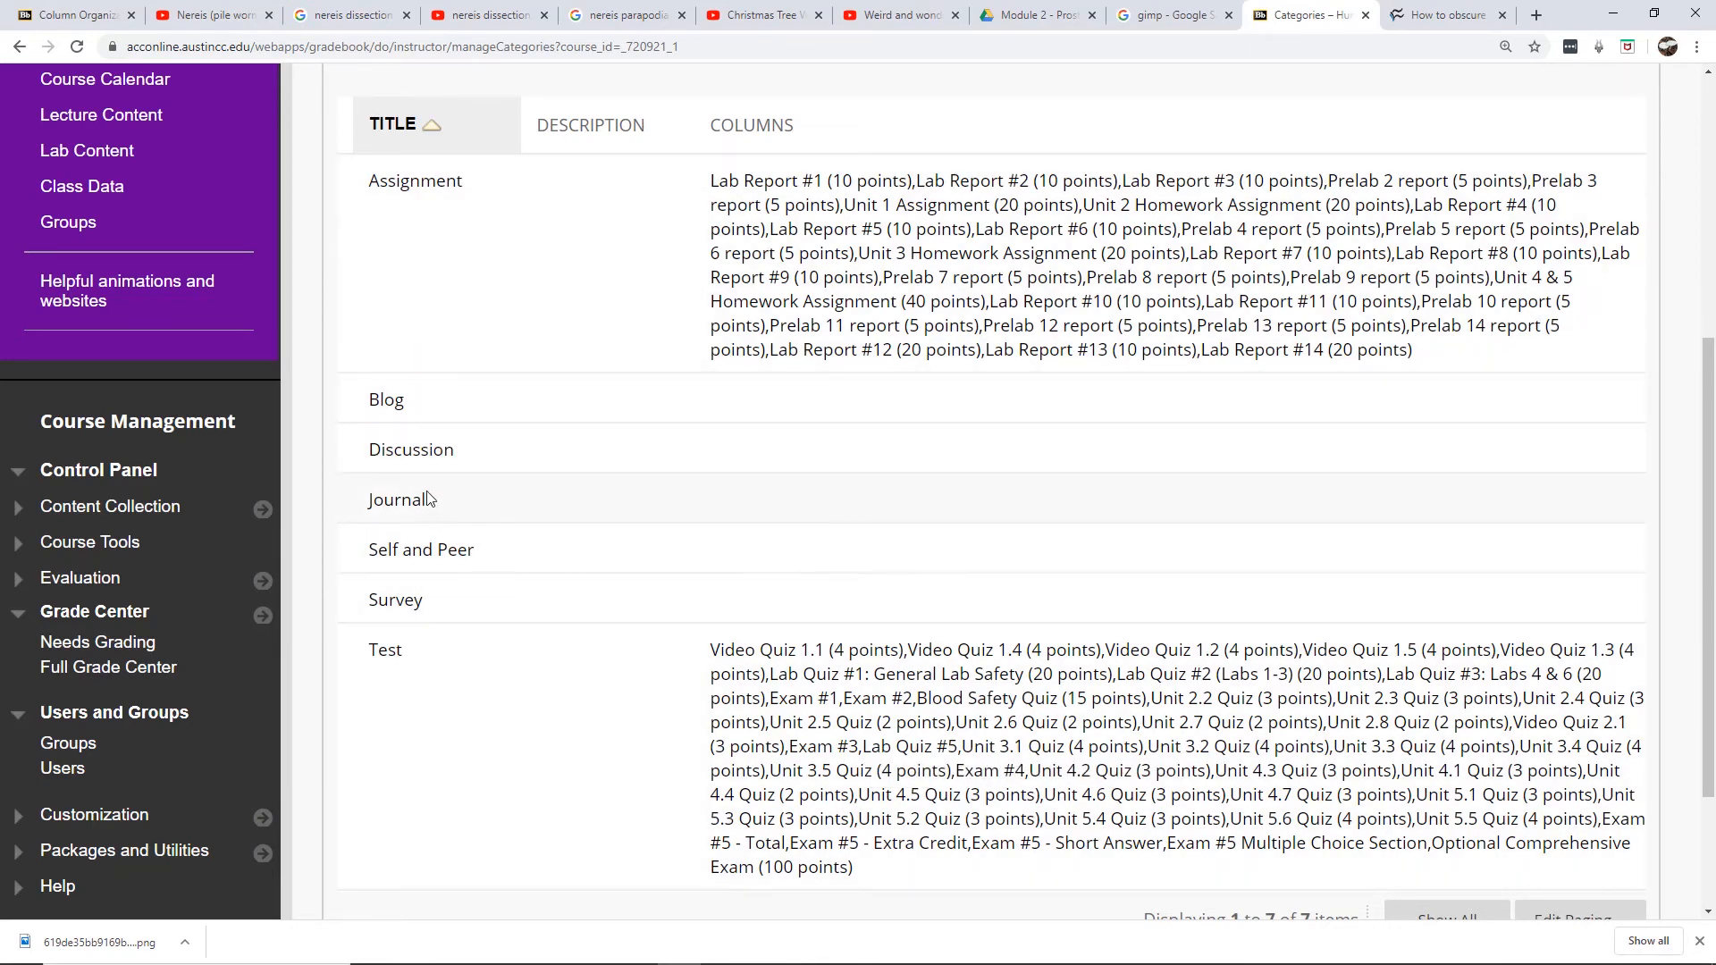
scroll(1709, 548, down, 1)
drag(1709, 549, 1714, 462)
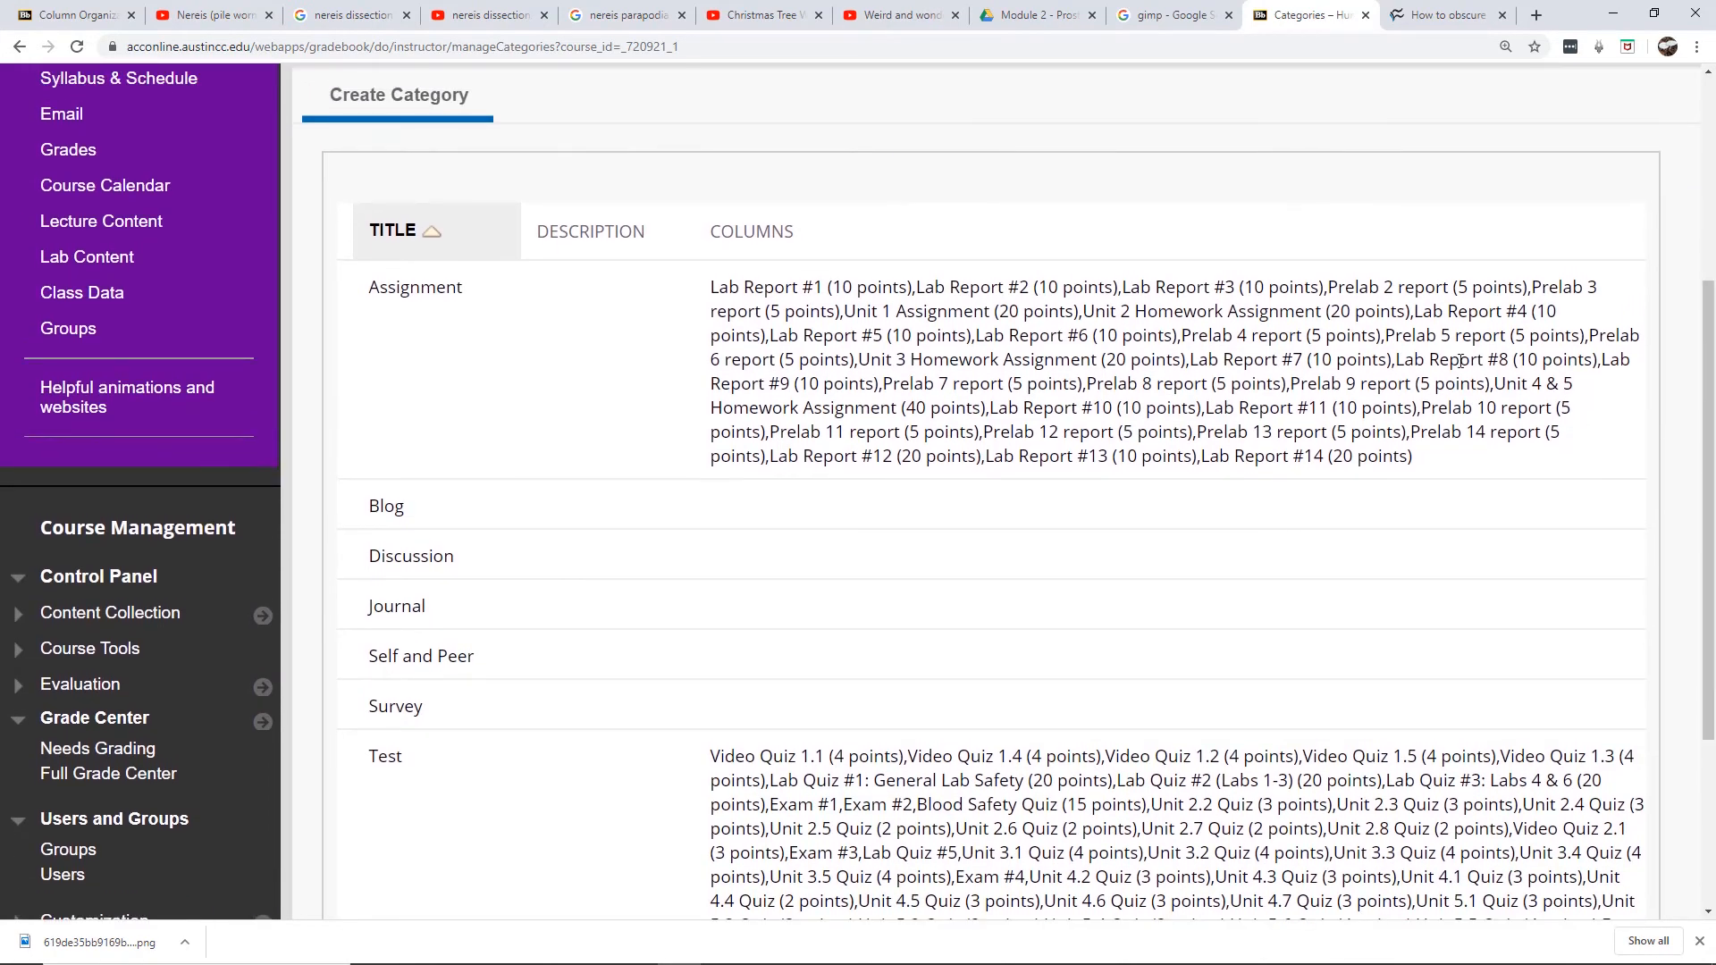
- Create a new category named Lab Quiz without a description and submit it
click(444, 100)
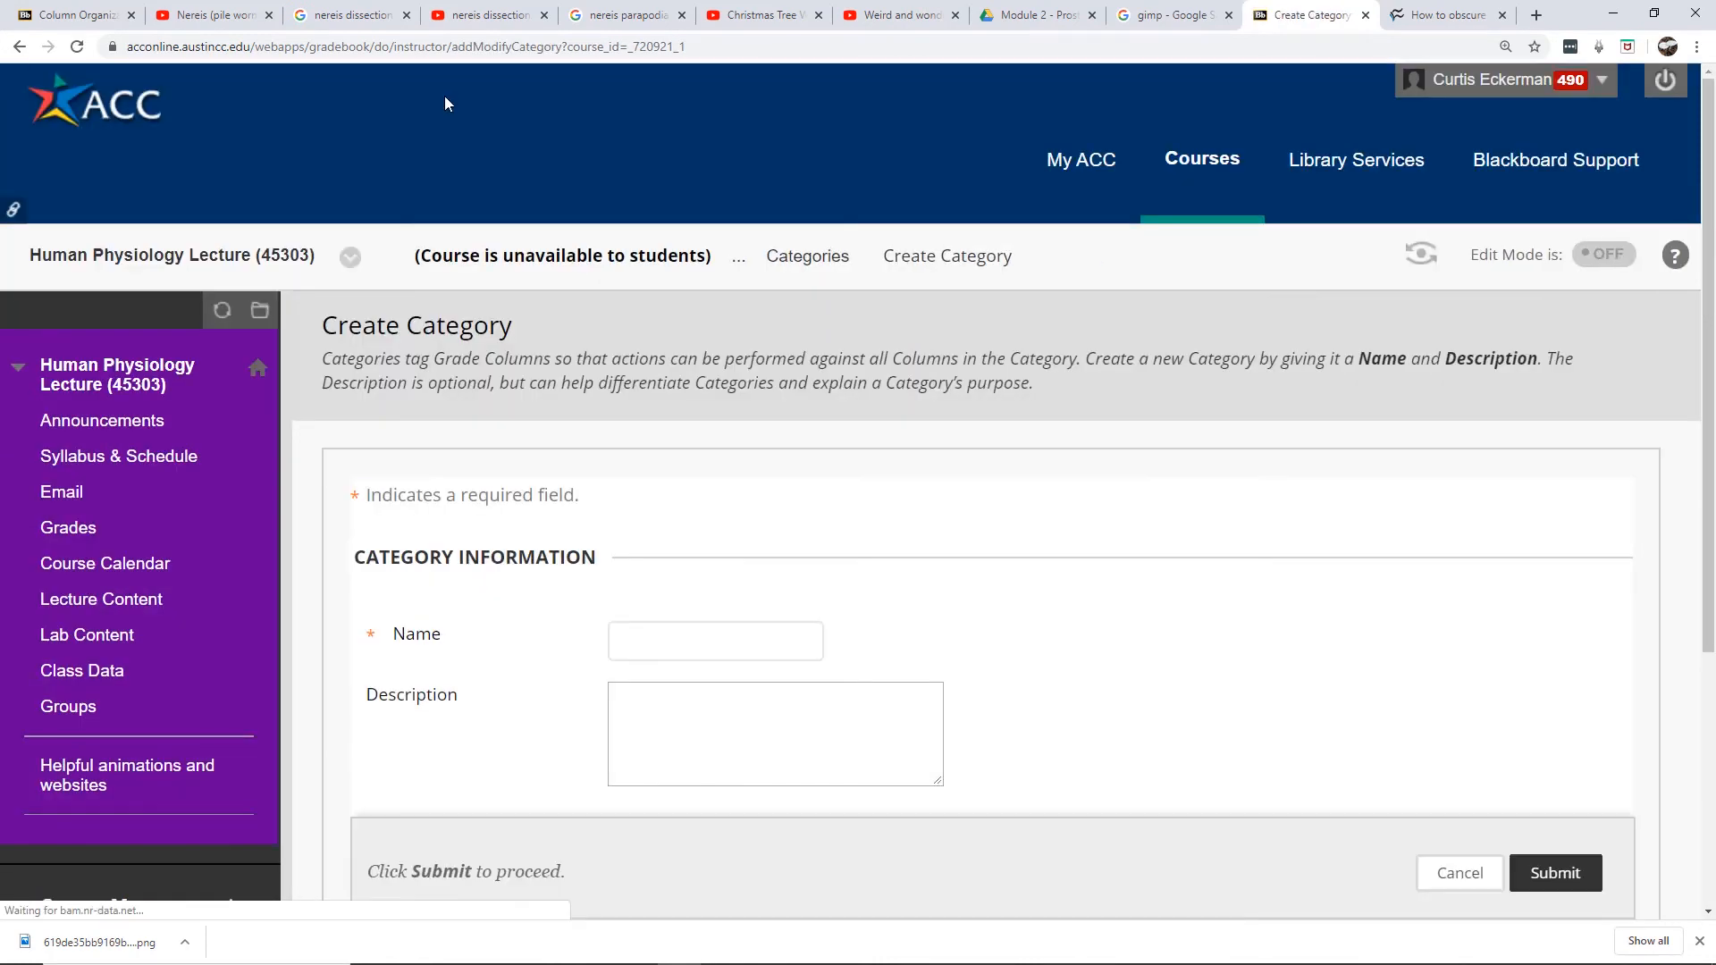
drag(1709, 324, 1709, 451)
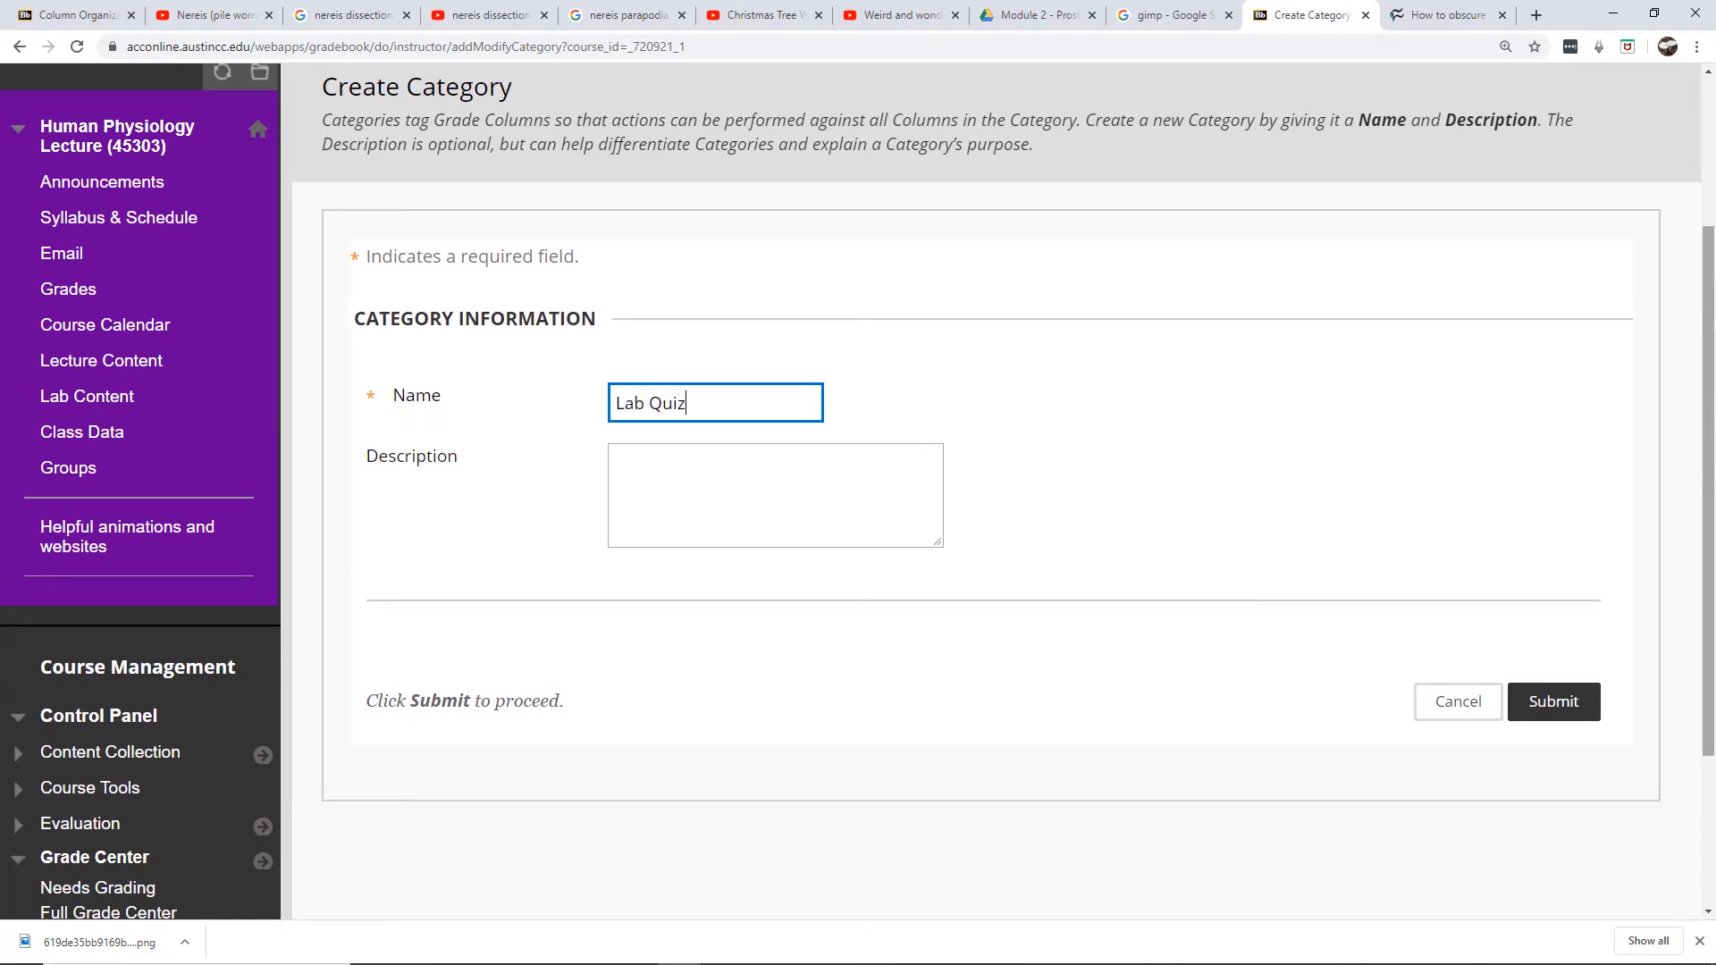
drag(1710, 337, 1709, 406)
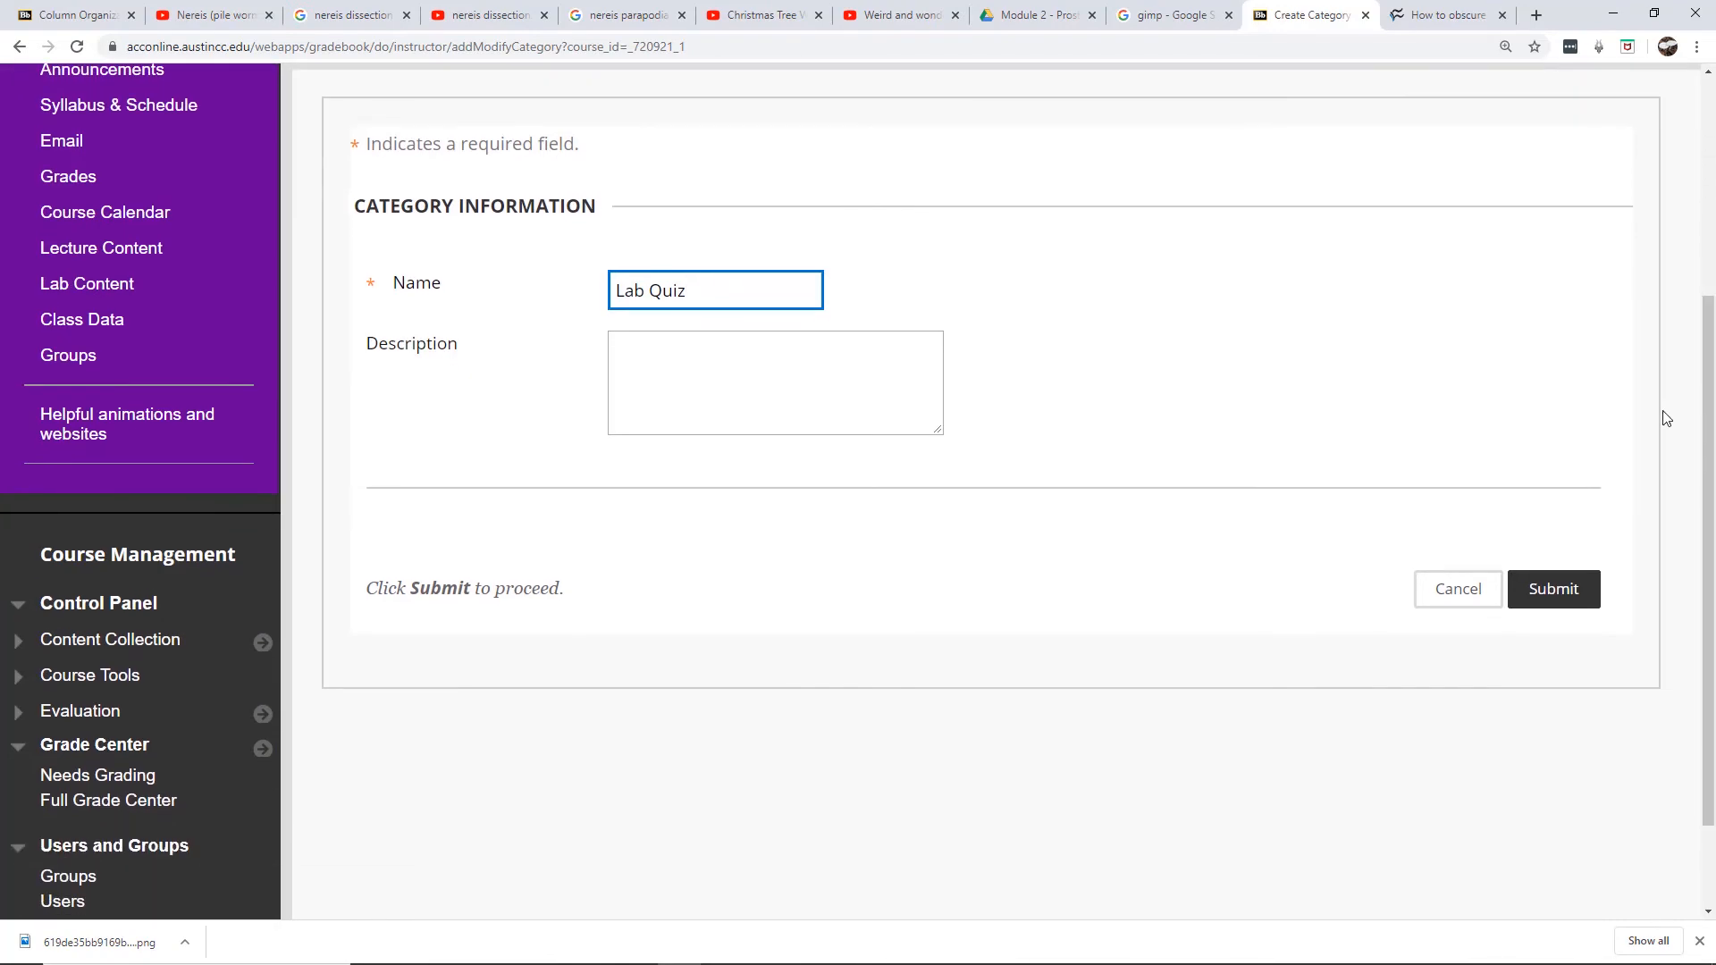
click(1552, 591)
- Check the new Lab Quiz category in the categories list and show all items
drag(1712, 157, 1712, 438)
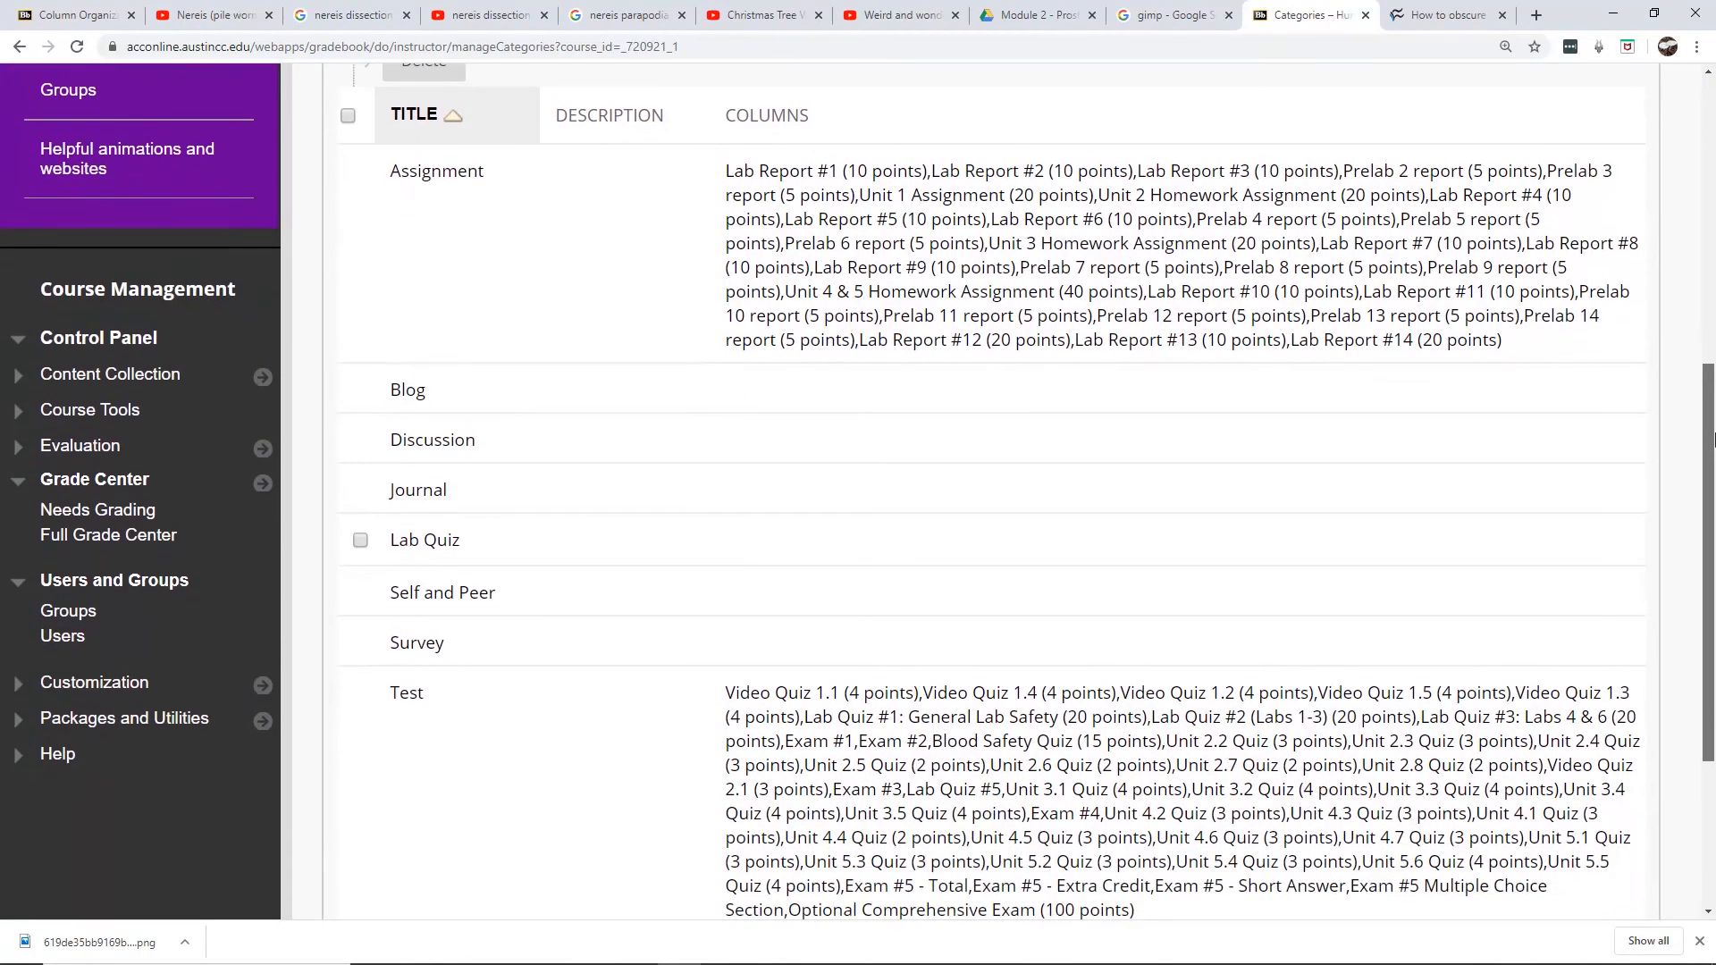
mouse_move(433, 544)
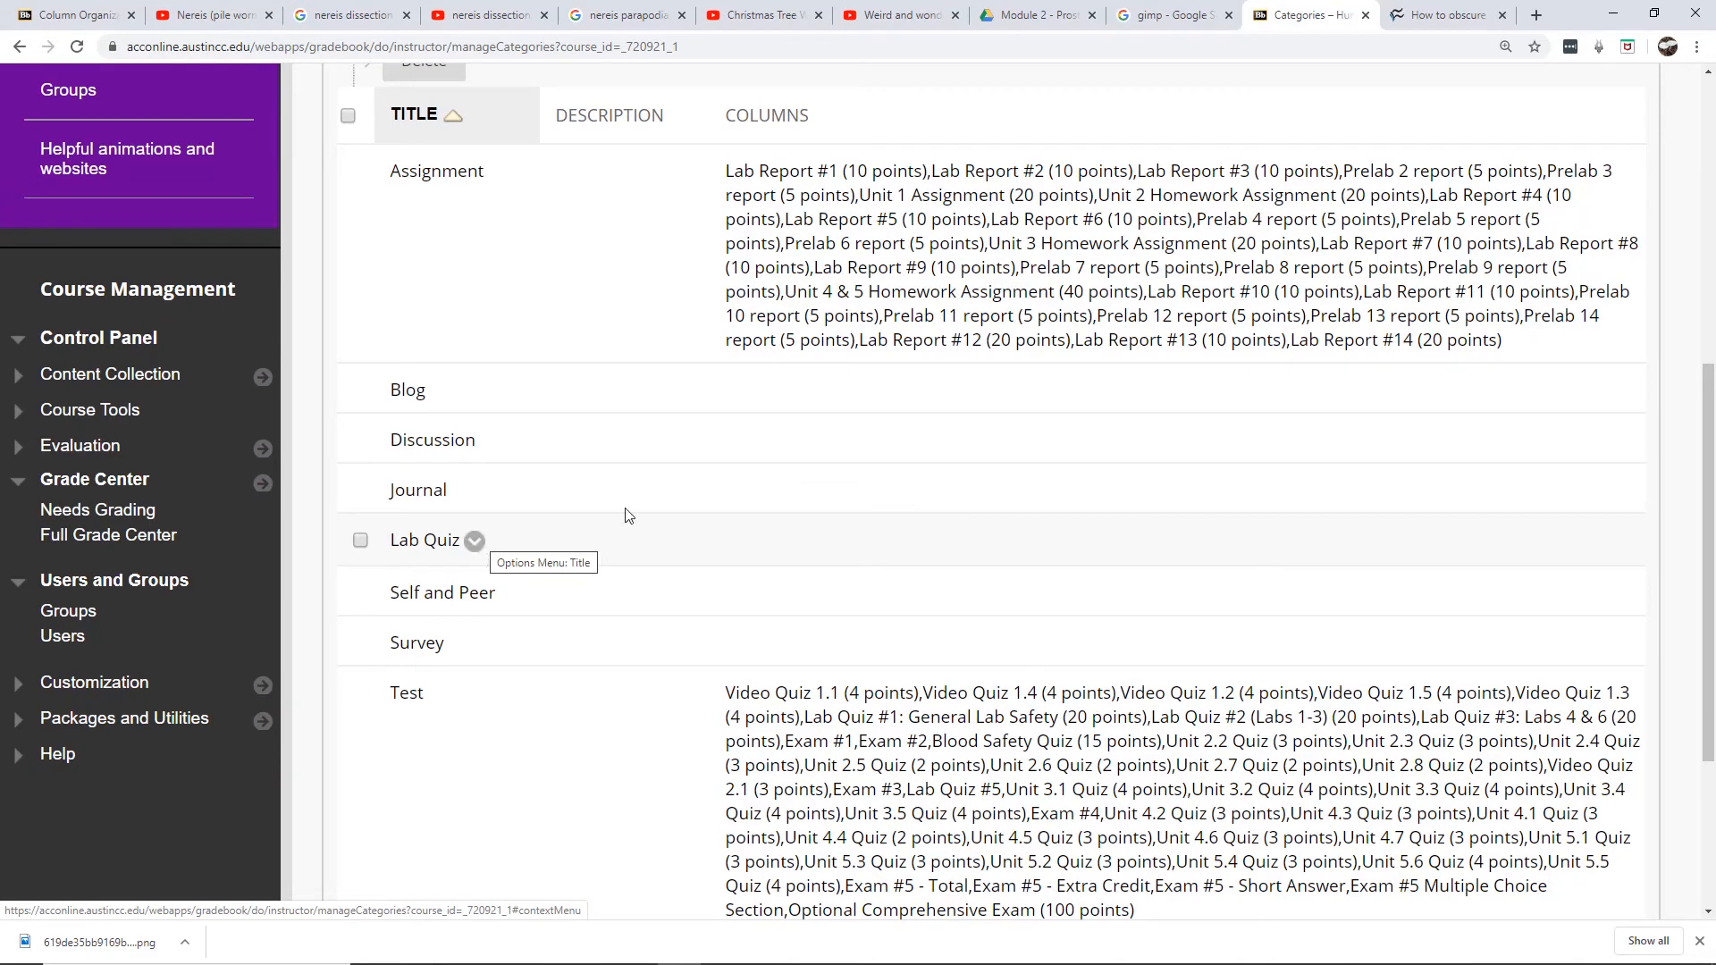
mouse_move(1712, 516)
mouse_down()
mouse_move(1711, 570)
mouse_move(1711, 540)
mouse_up()
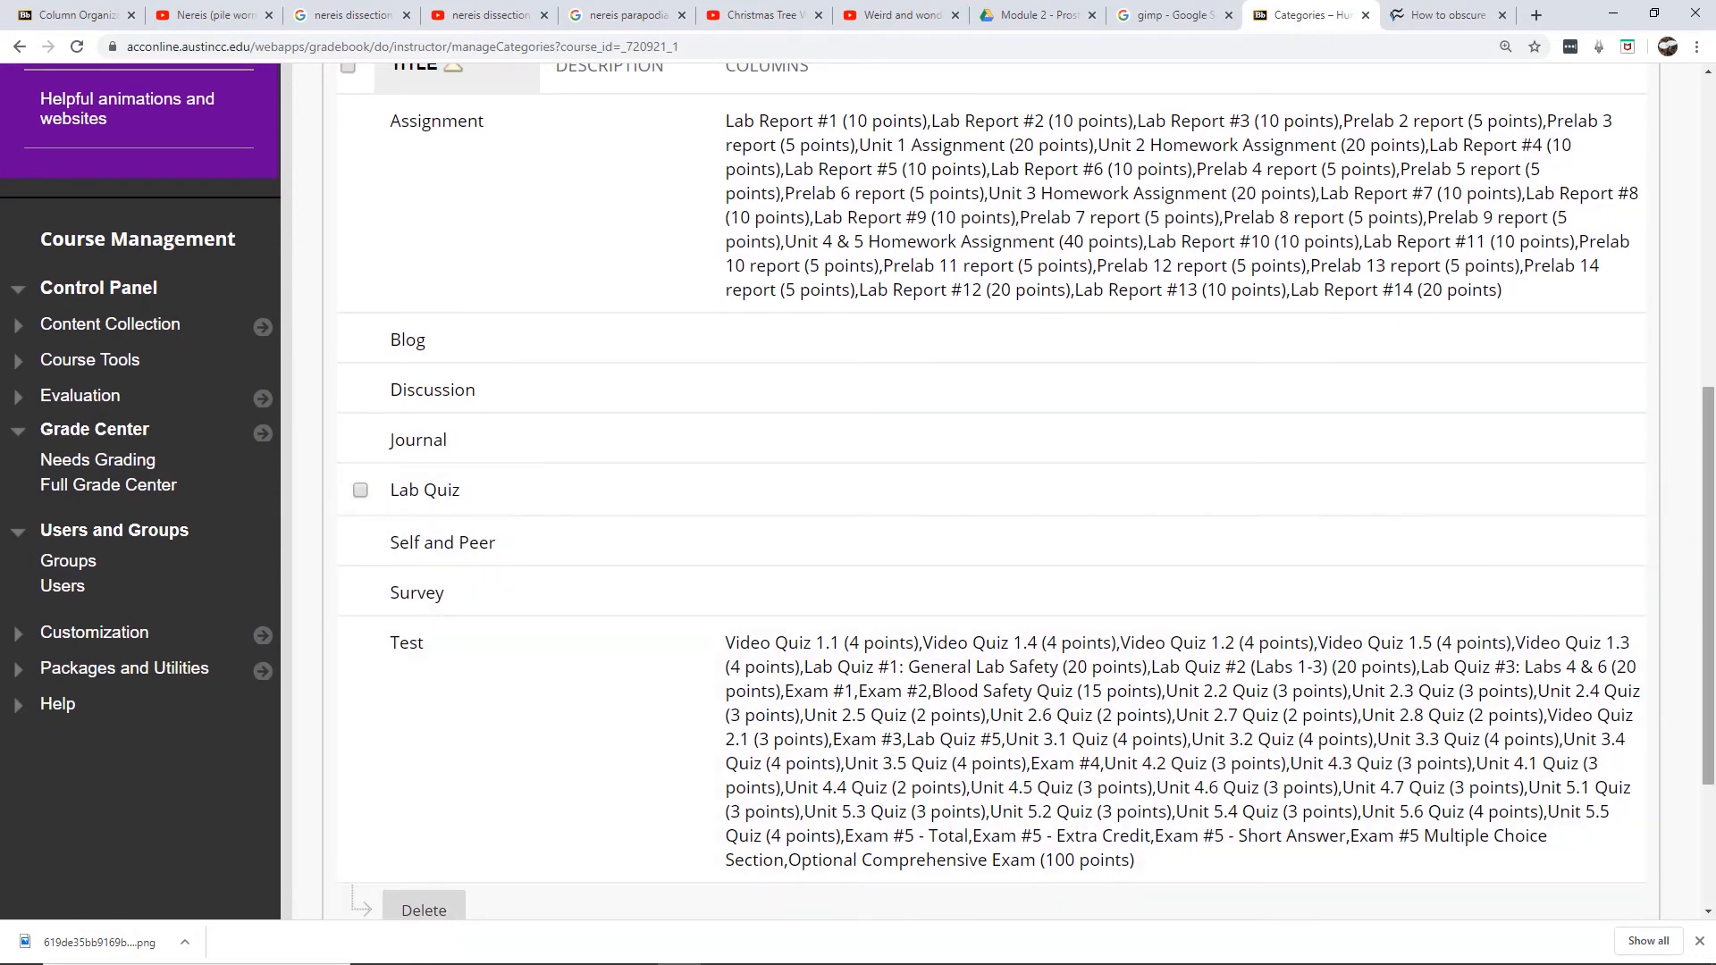
drag(1712, 522, 1712, 617)
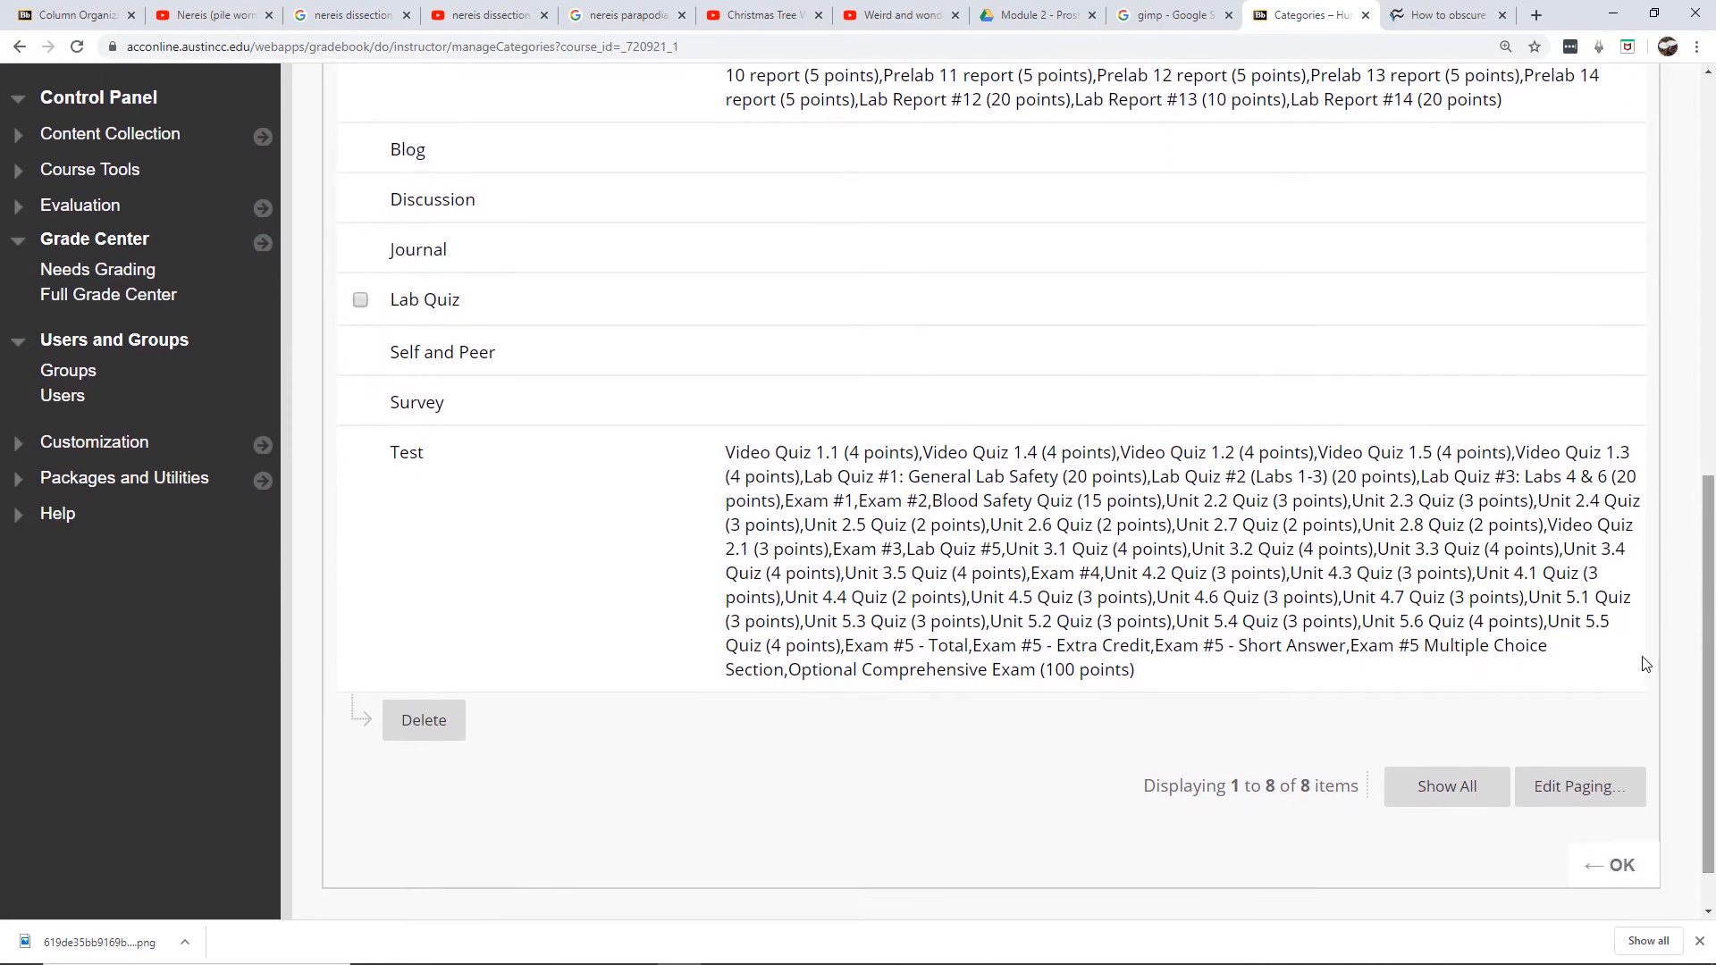
click(1400, 788)
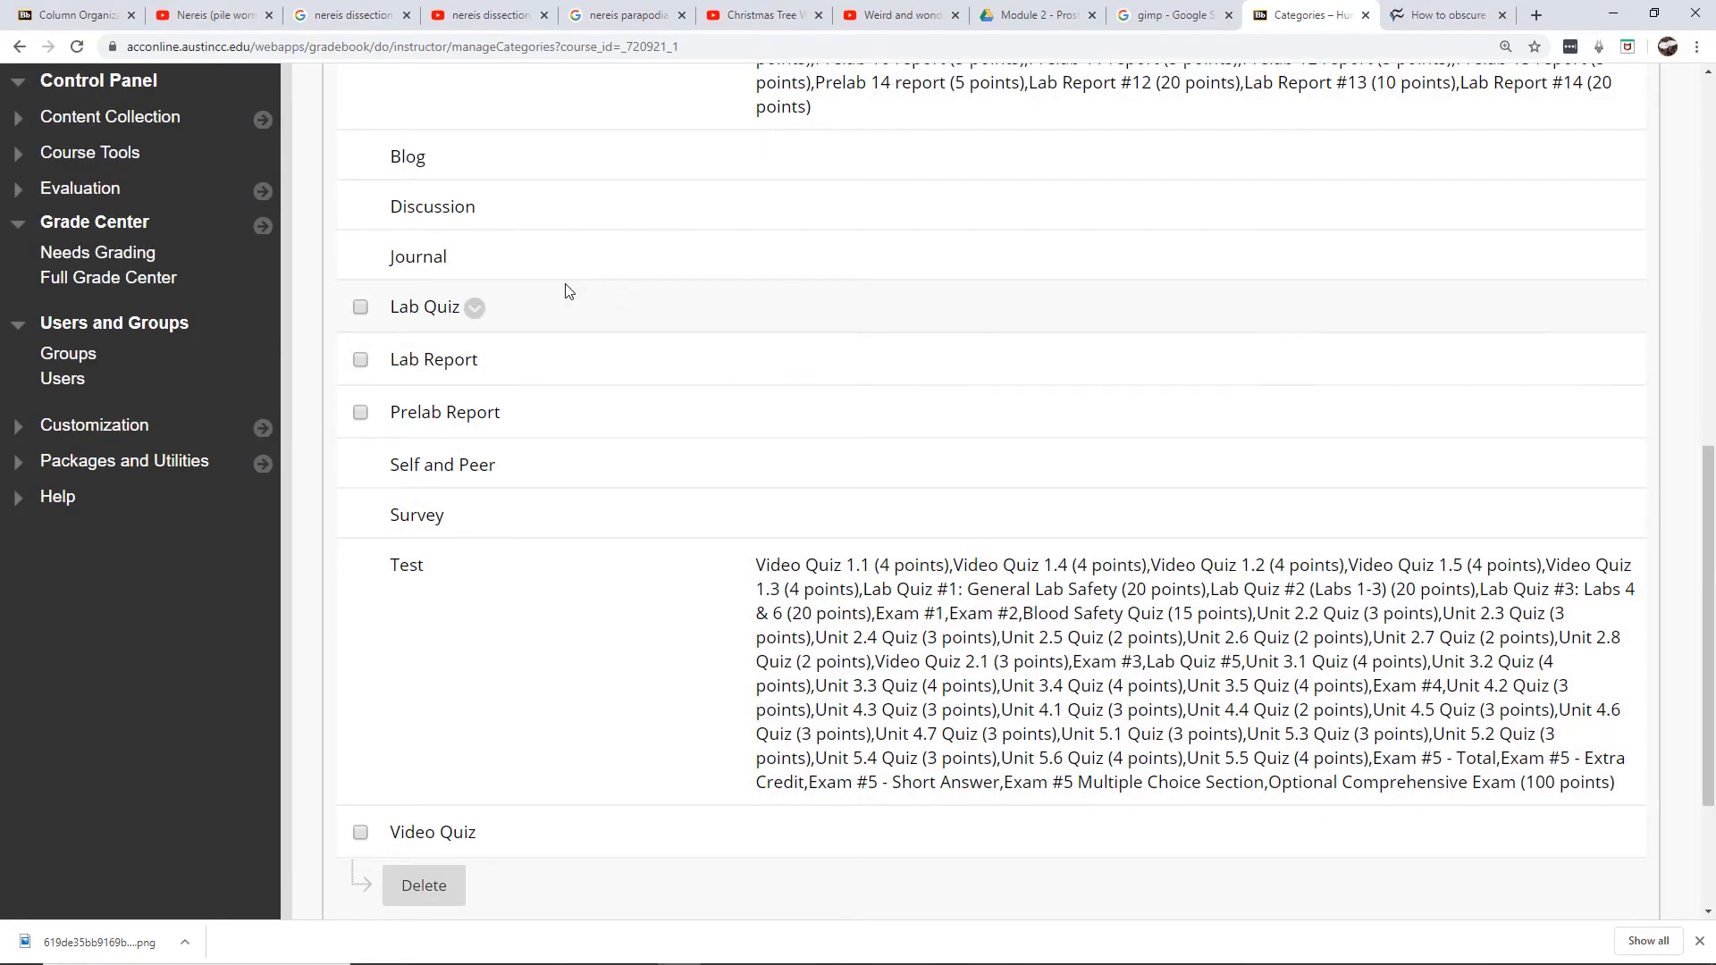
- Review the Lab Quiz, Lab Report, Prelab Report and Video Quiz categories, and return to the Full Grade Center
mouse_move(480, 315)
mouse_move(470, 832)
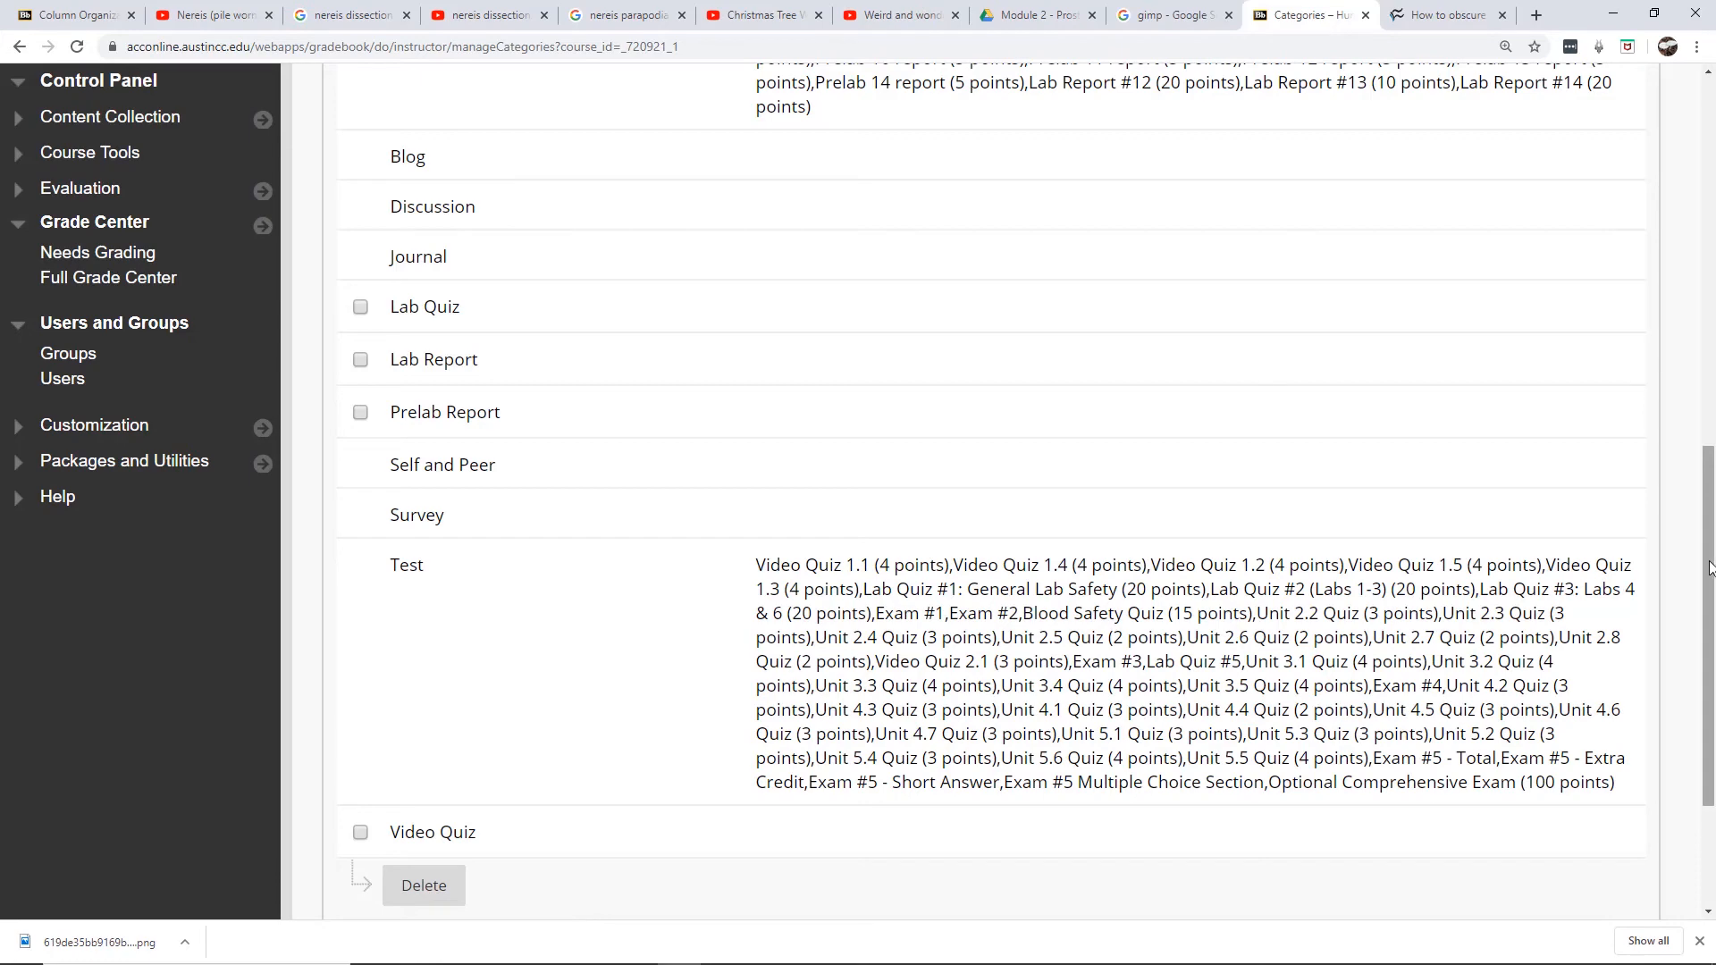
scroll(1710, 565, up, 3)
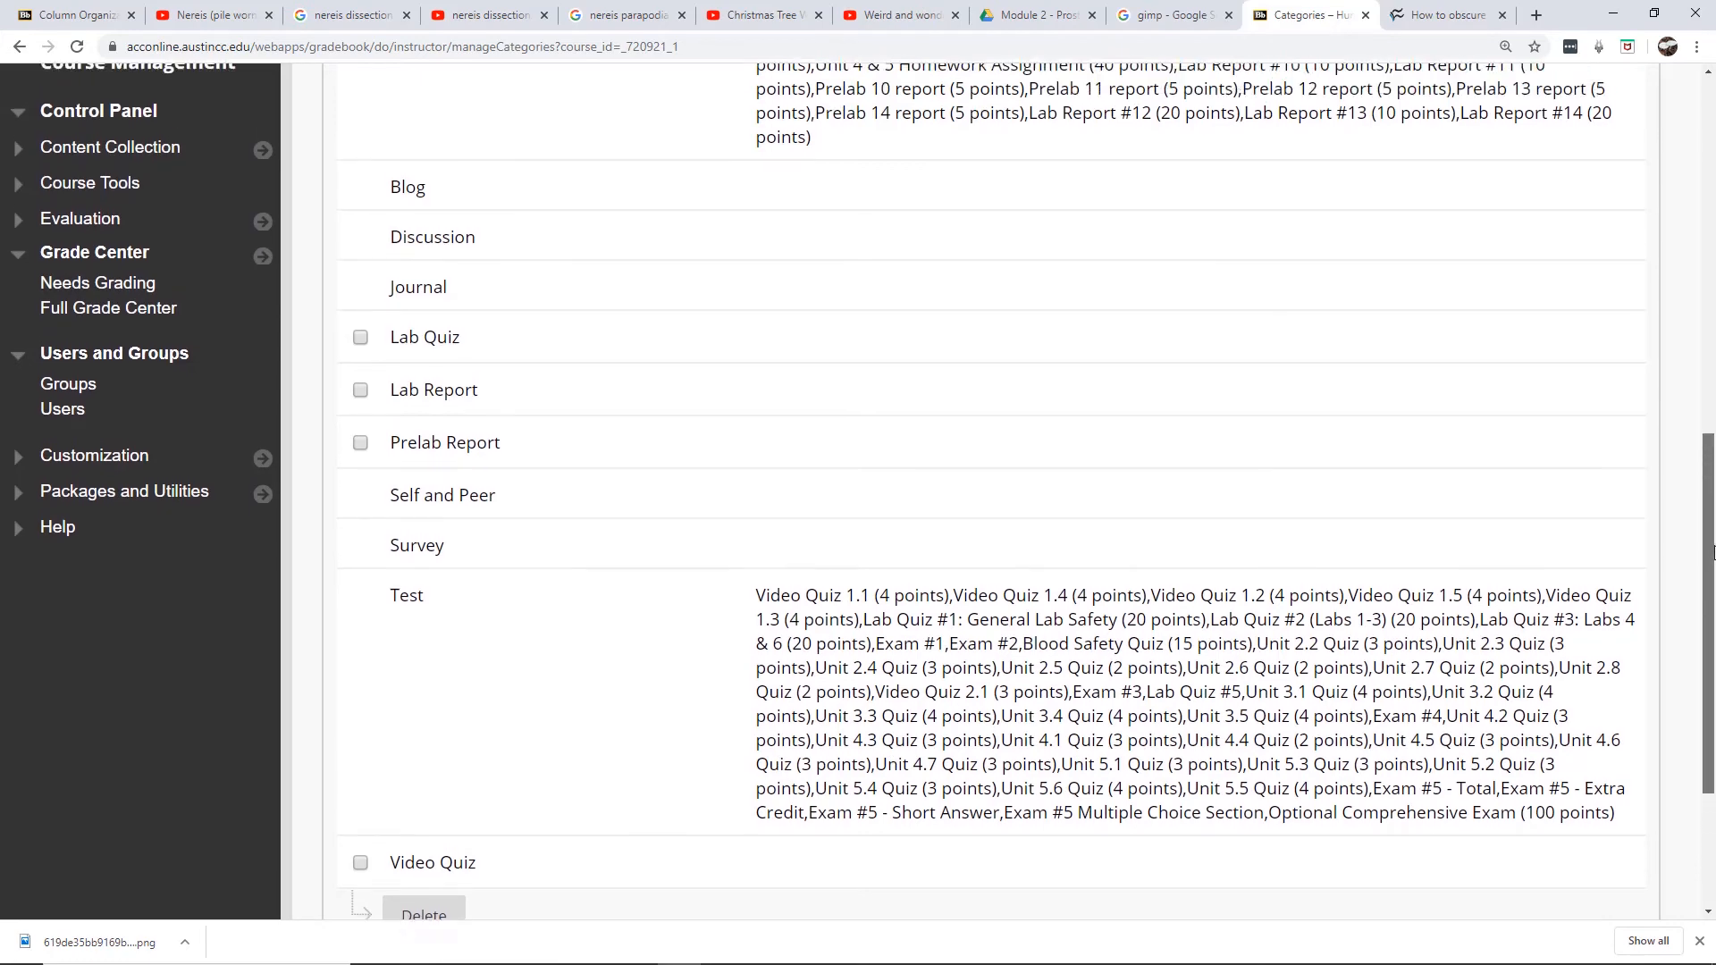
scroll(1709, 561, down, 2)
scroll(1709, 559, down, 4)
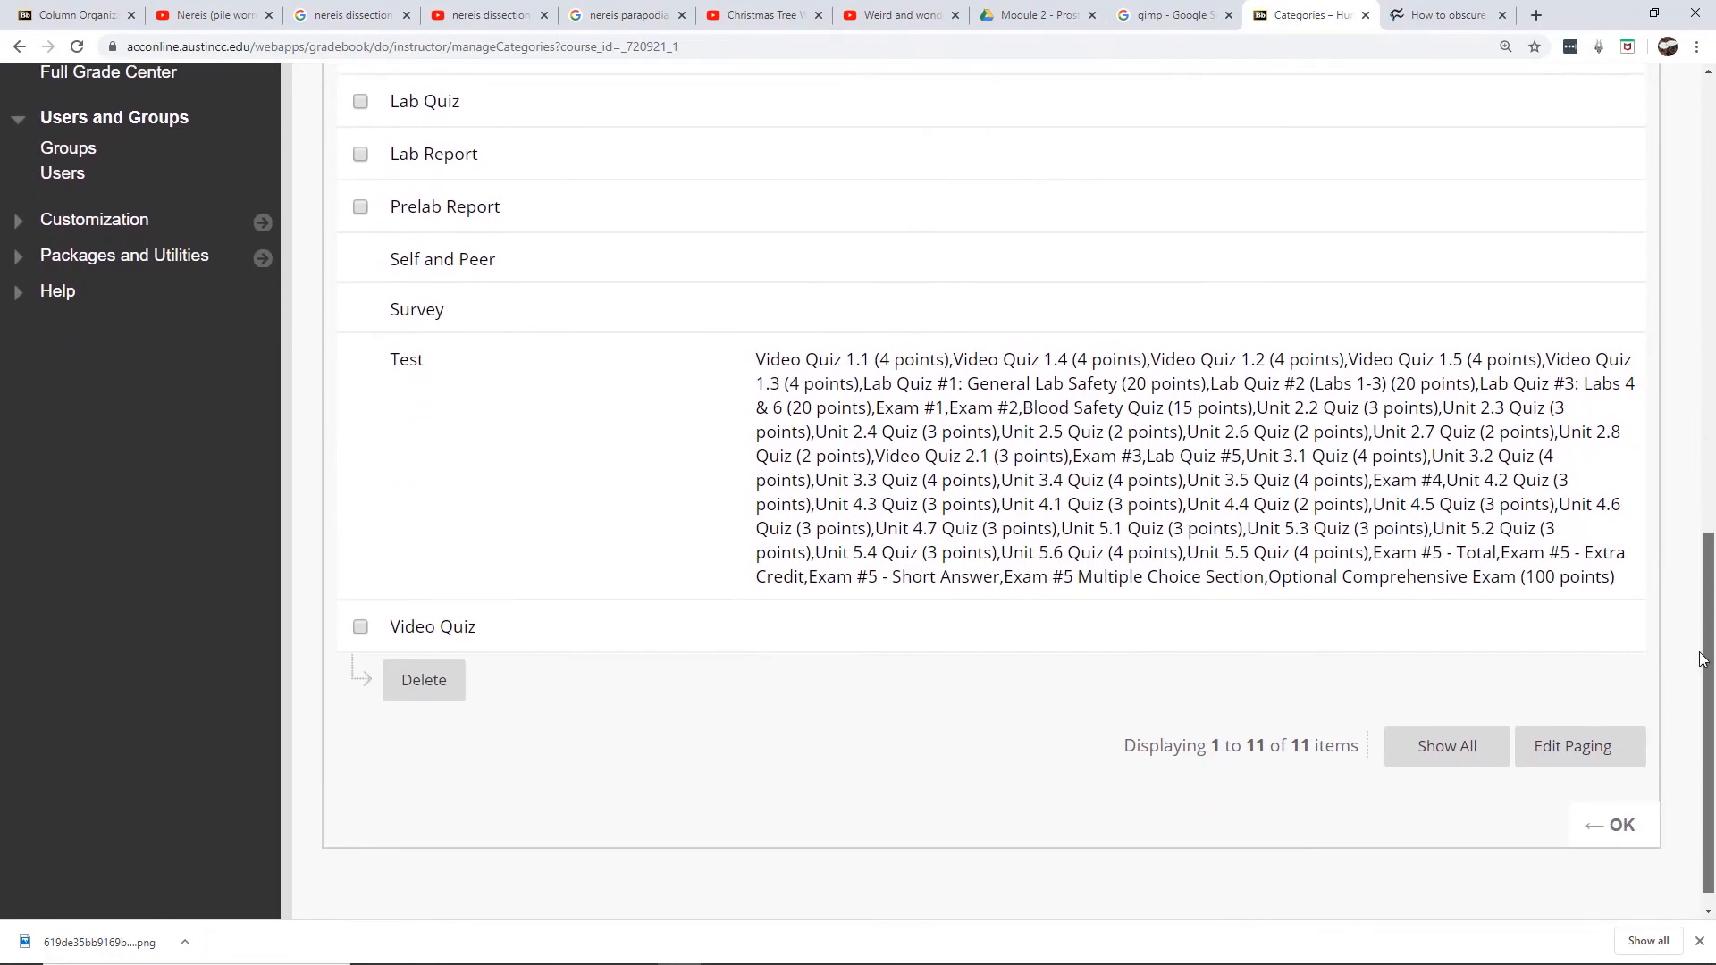
click(1609, 811)
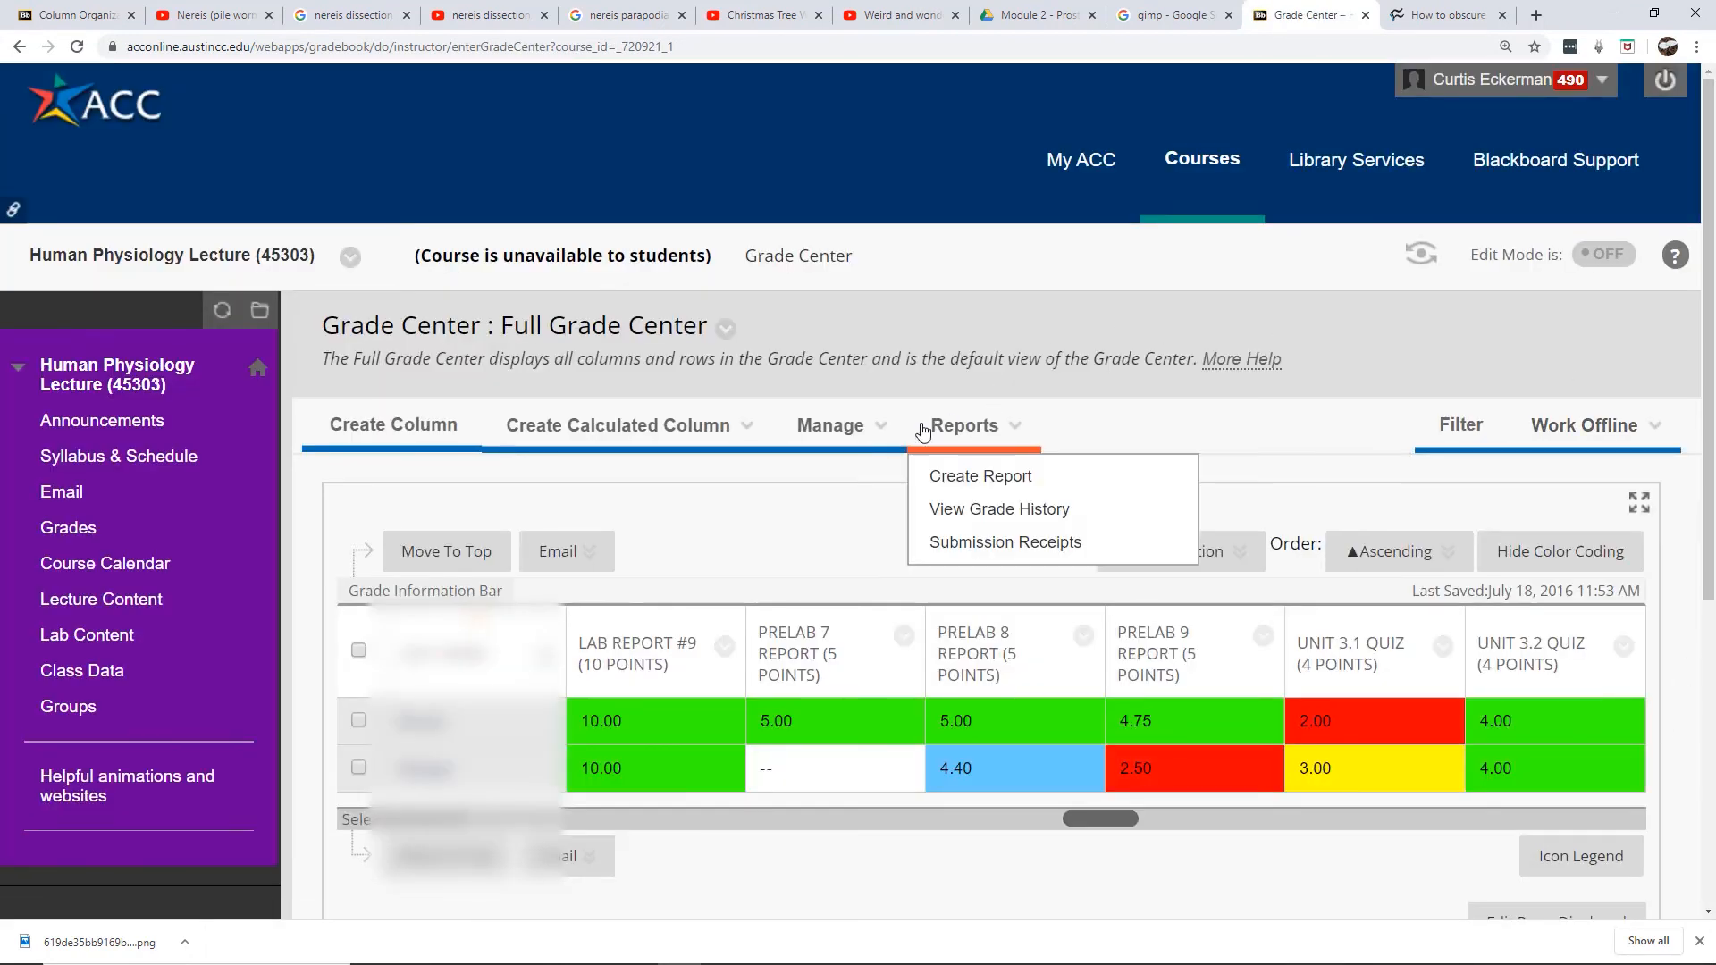
mouse_move(830, 429)
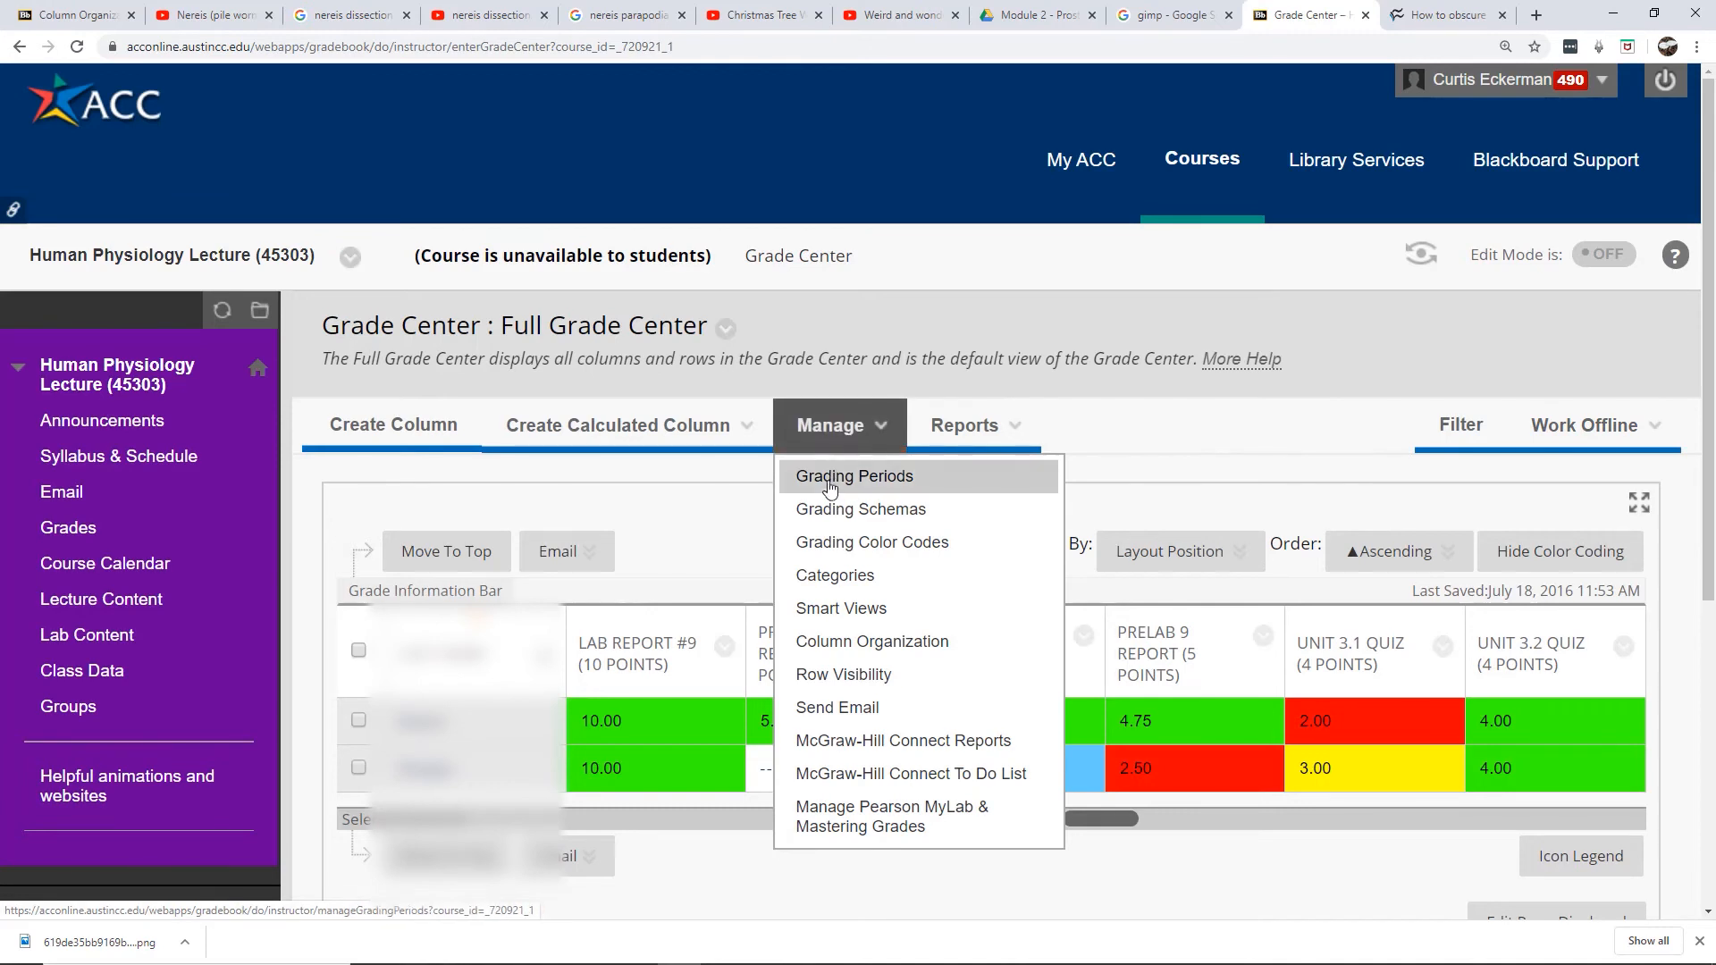
- Open the Grade Center's Column Organization page and select Lab Reports #1, #2 and #3 in Unit 1
click(847, 643)
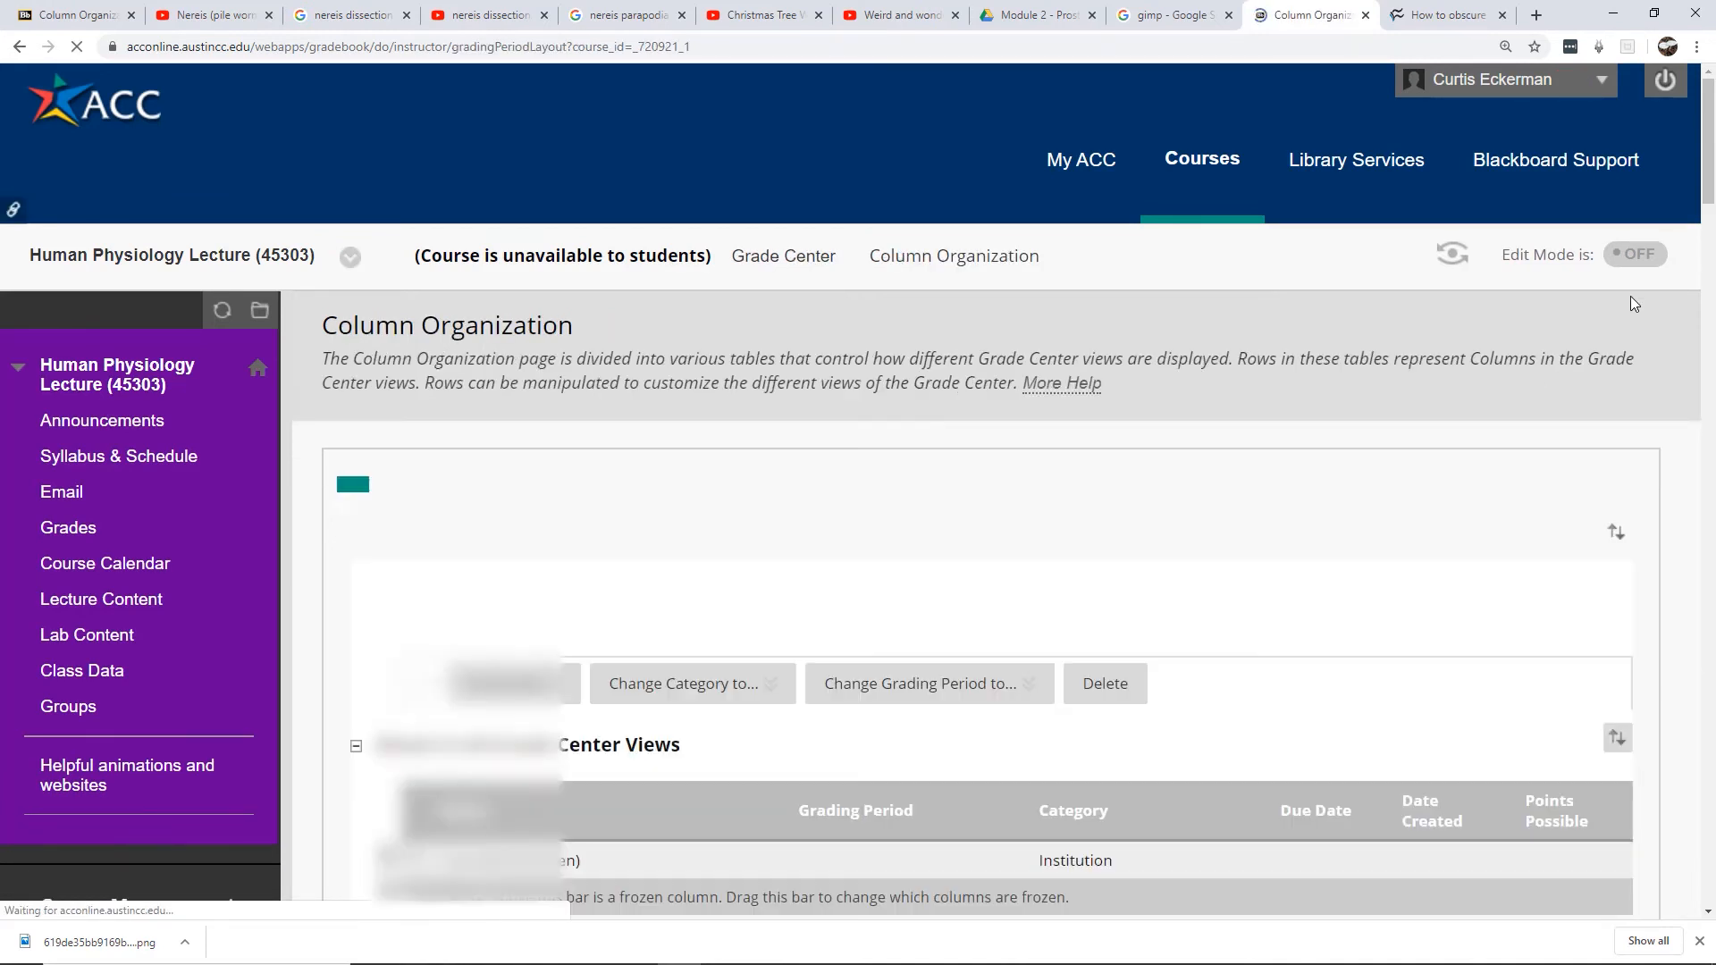
drag(1713, 160, 1674, 387)
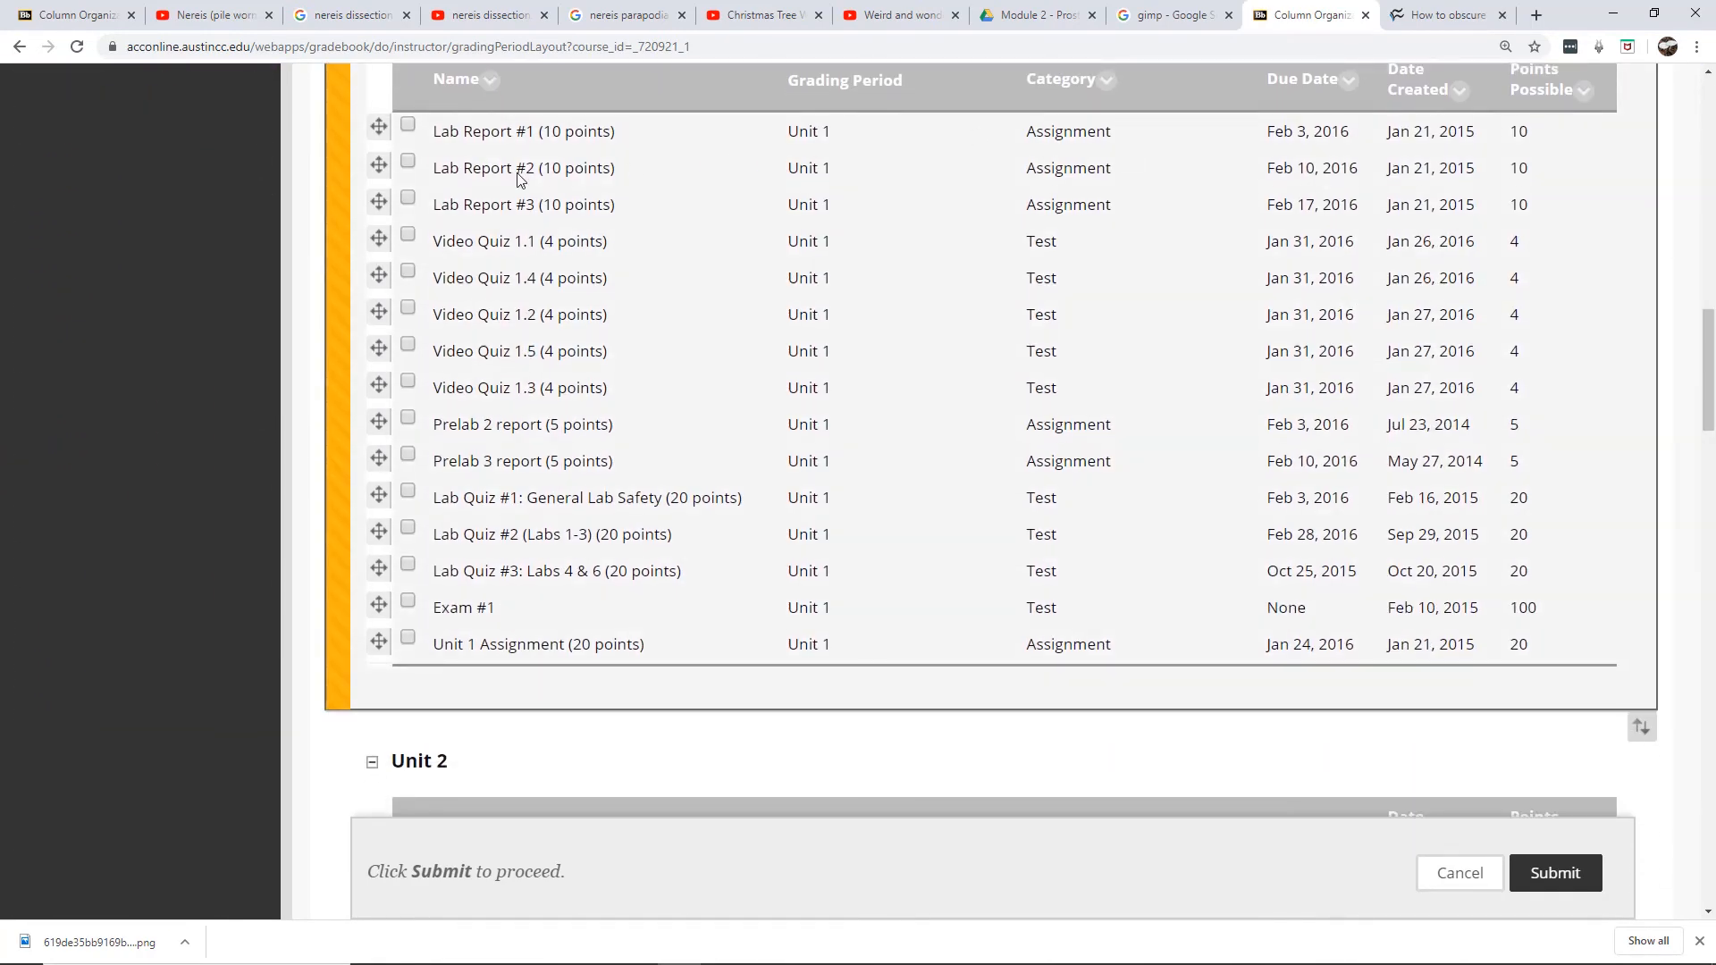
click(408, 124)
click(407, 161)
click(408, 198)
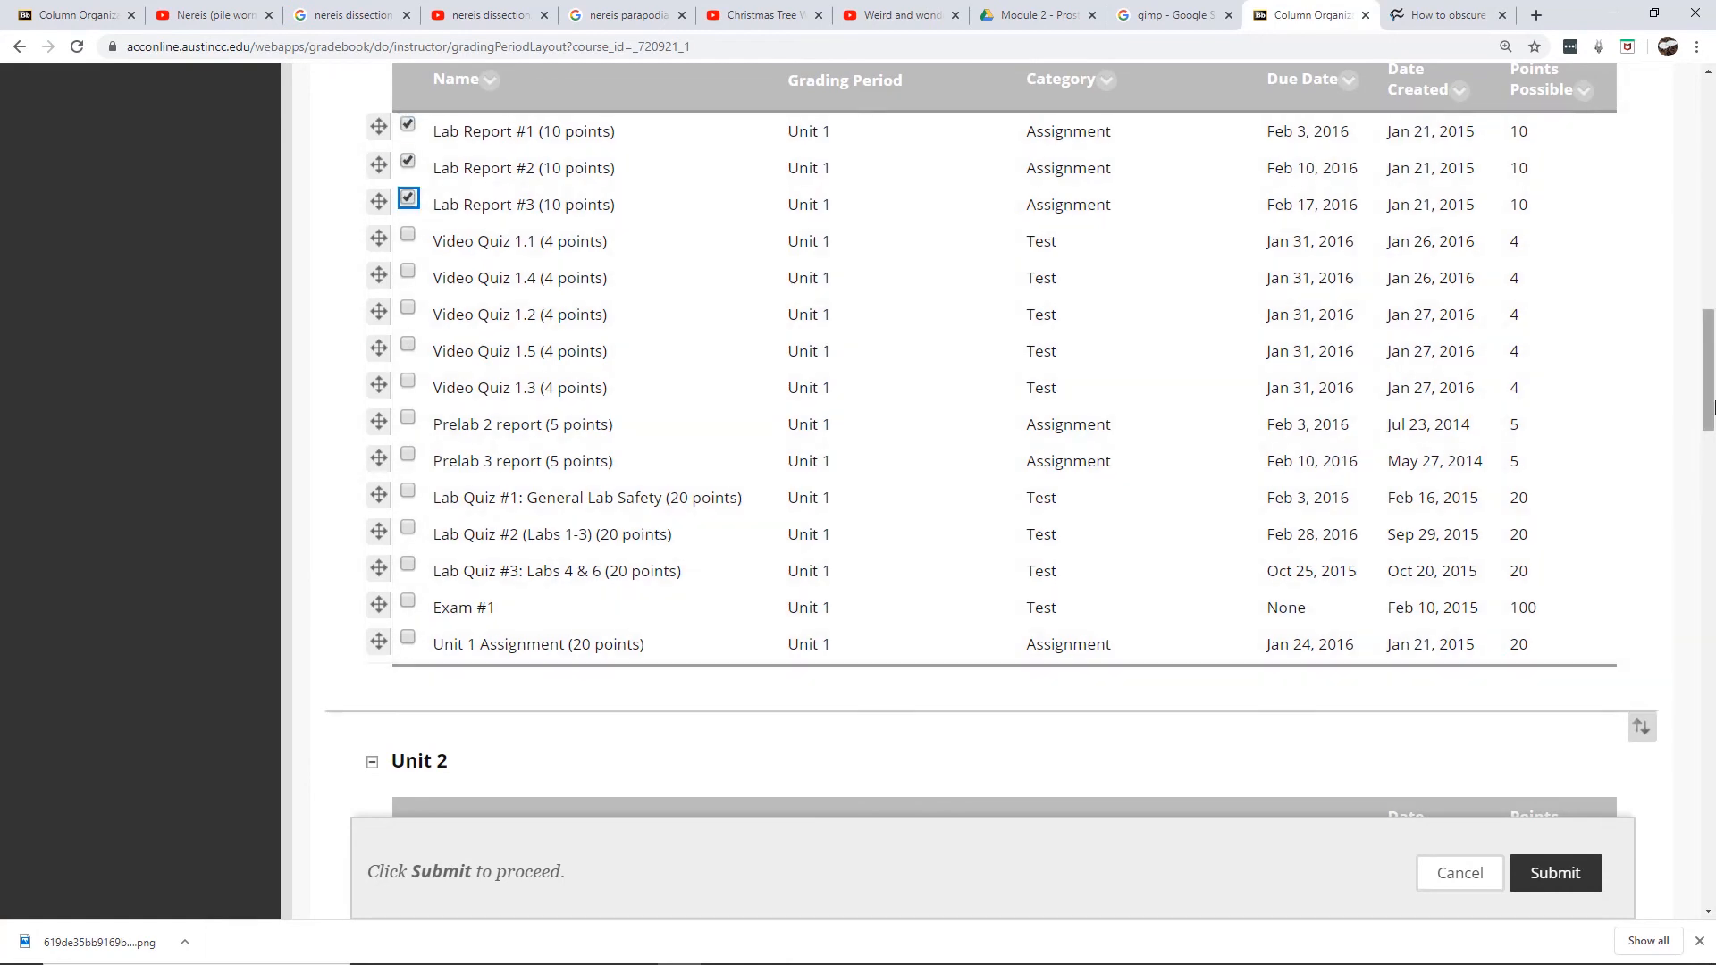
- Add Lab Reports #4 to #6 in Unit 2 and Lab Reports #7 to #9 in Unit 3 to the selection
drag(1712, 405, 1701, 509)
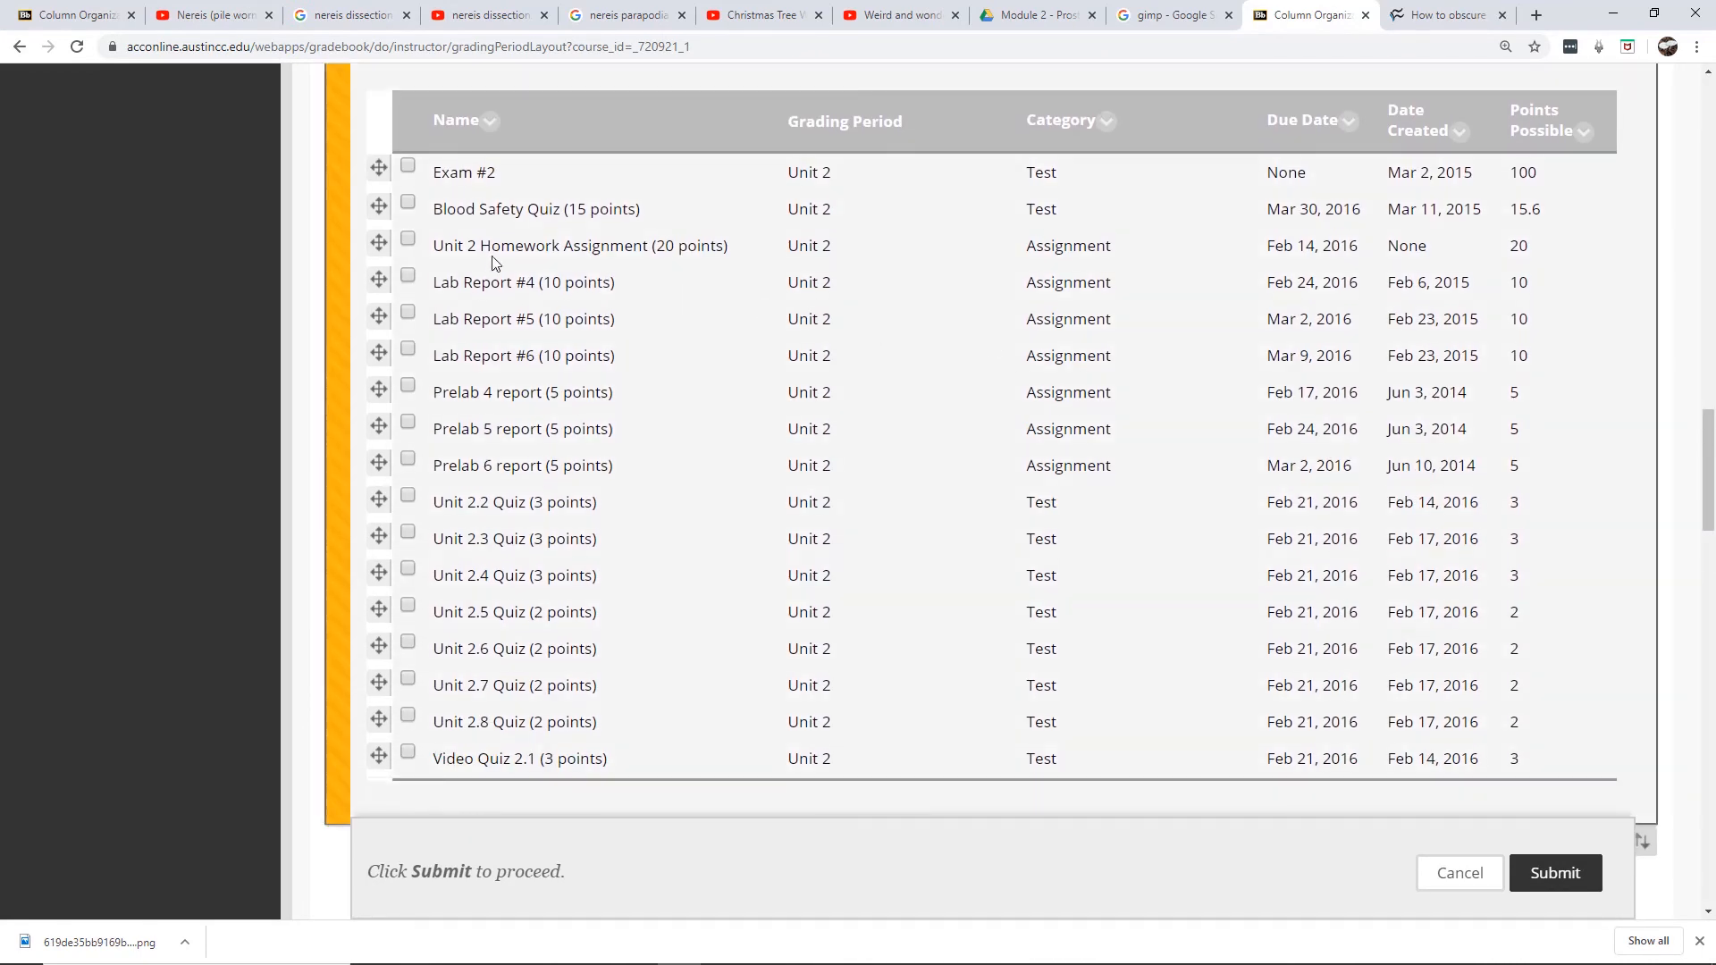
click(407, 276)
click(407, 313)
click(408, 349)
drag(1710, 491, 1703, 608)
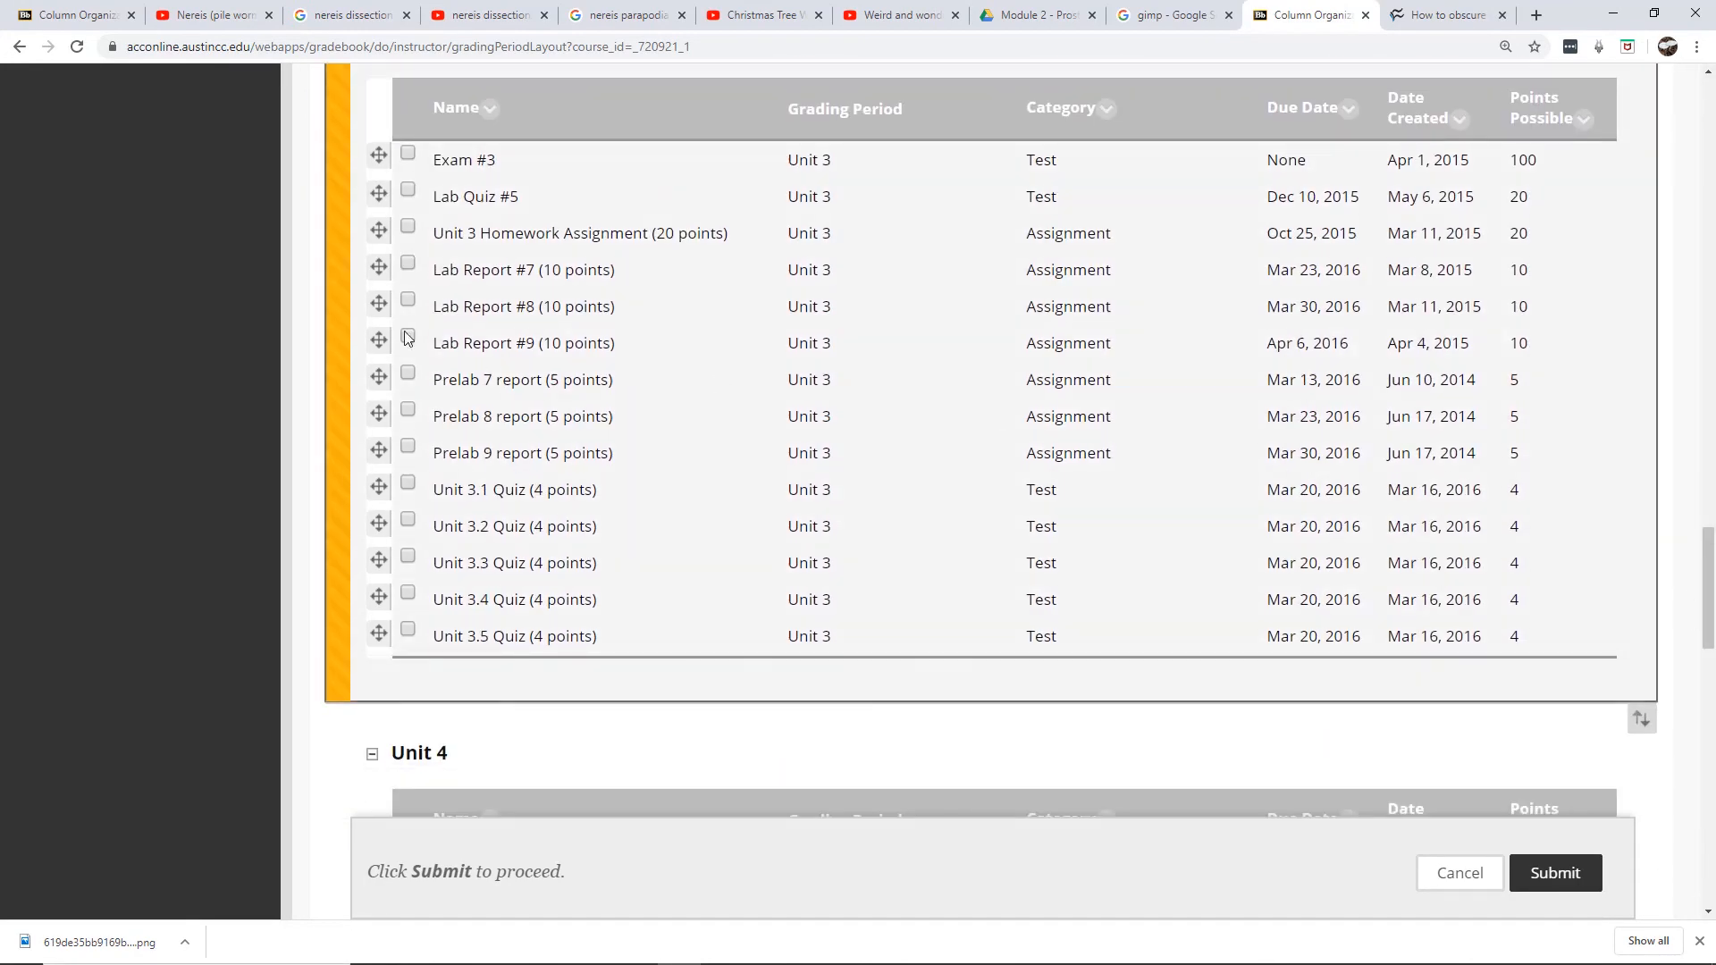
click(405, 304)
click(407, 338)
- Add Lab Reports #10 to #14 in Units 4 and 5 to the selection and change all selected columns' category to Lab Report
drag(1707, 568, 1705, 693)
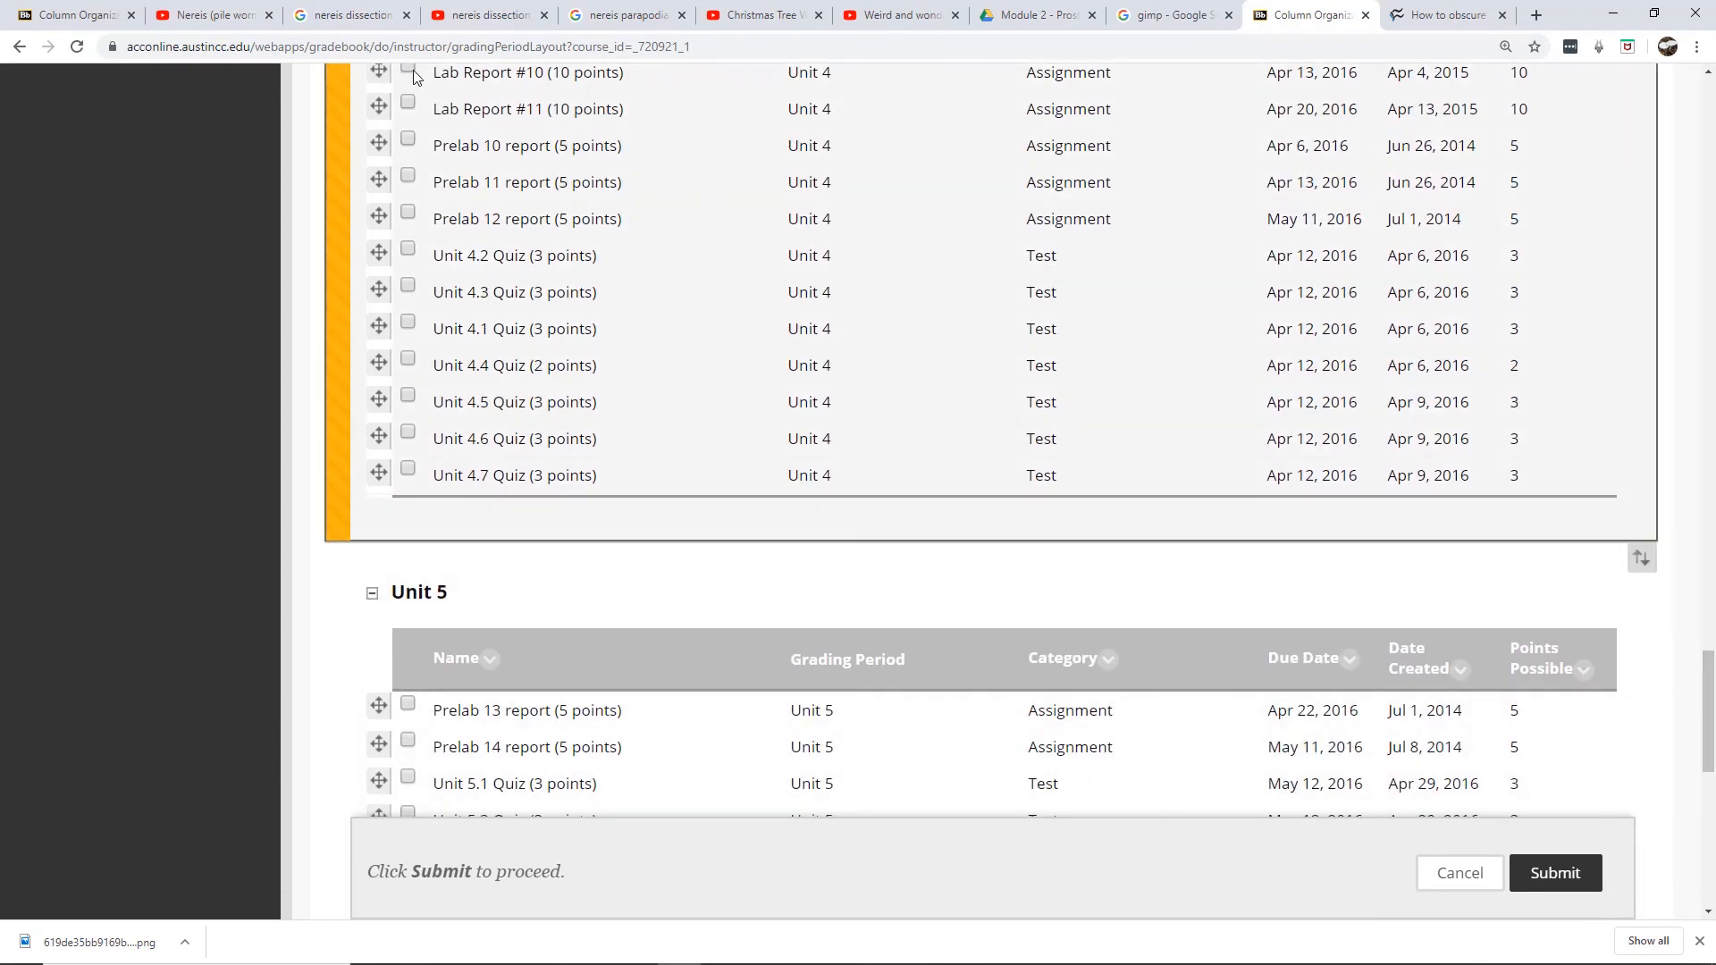
click(408, 103)
drag(1709, 663, 1711, 760)
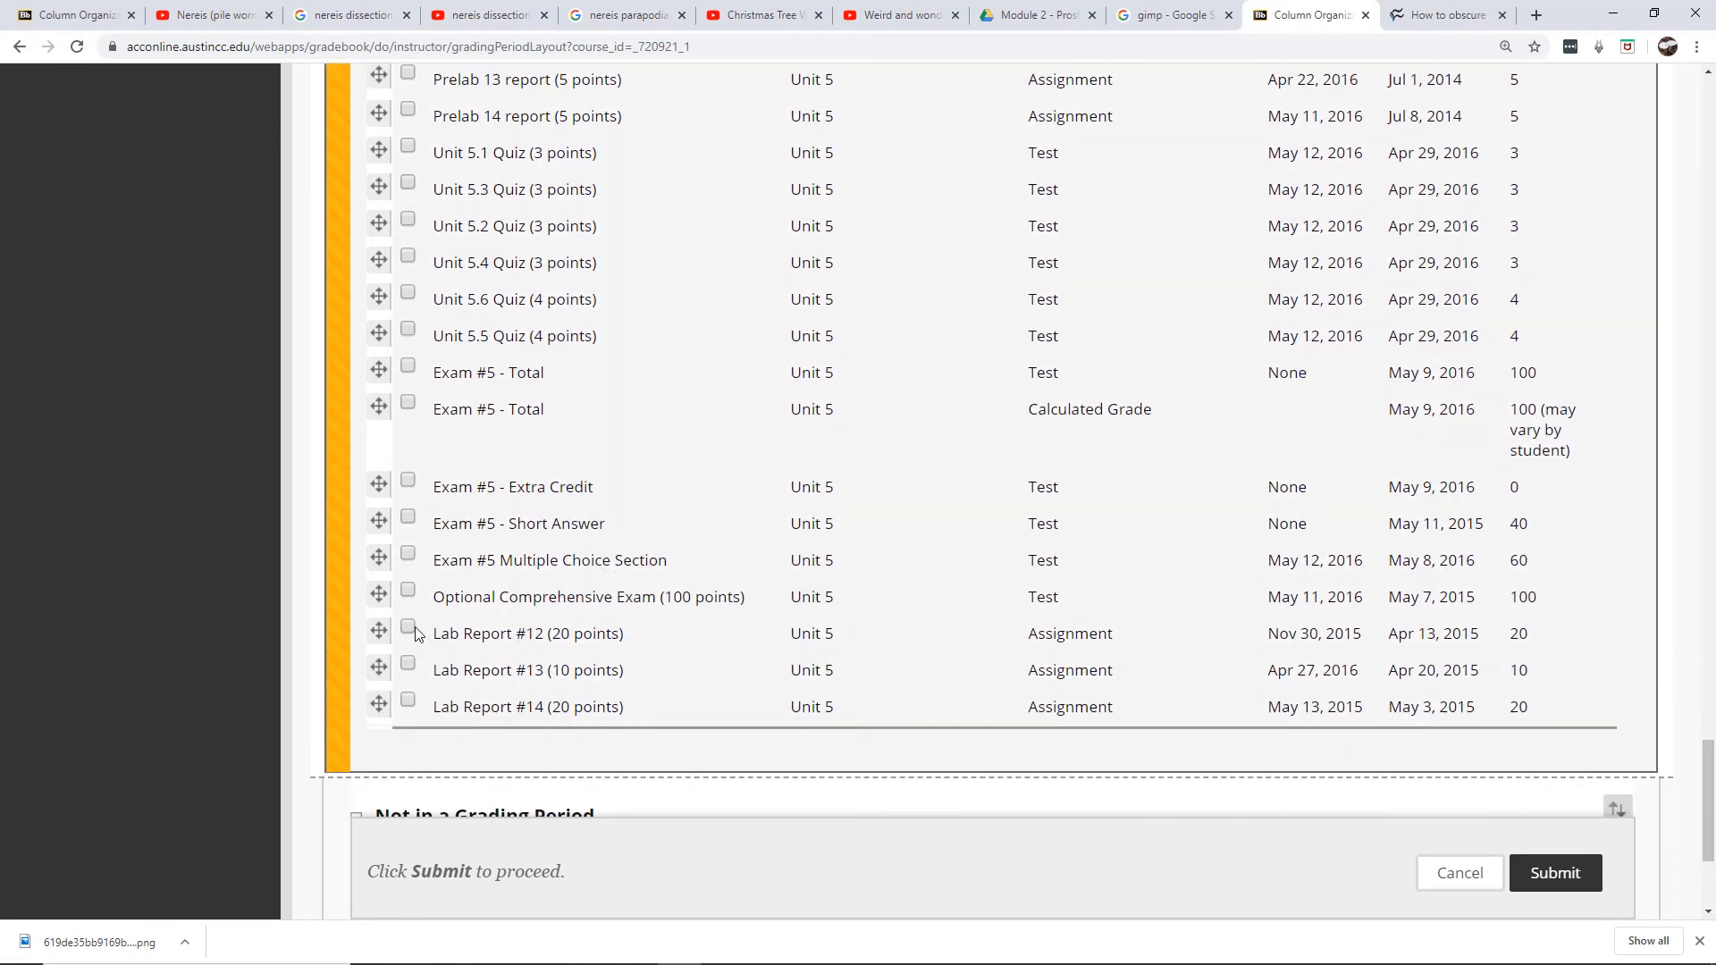
click(409, 697)
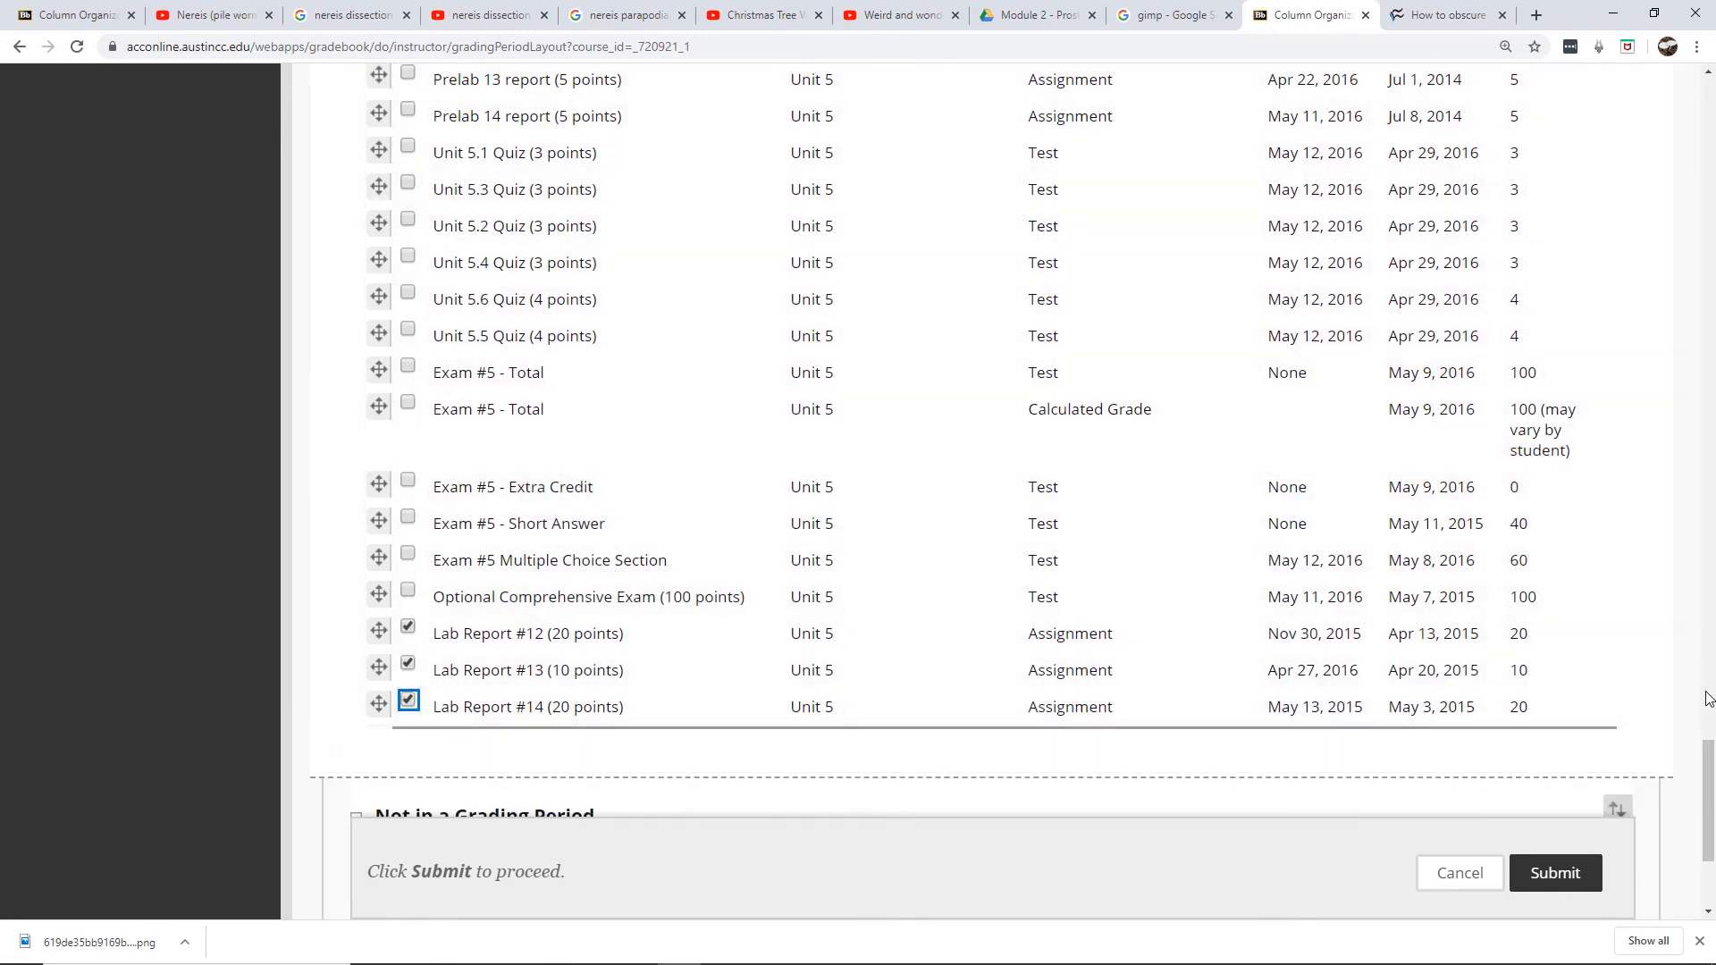
drag(1709, 771, 1708, 813)
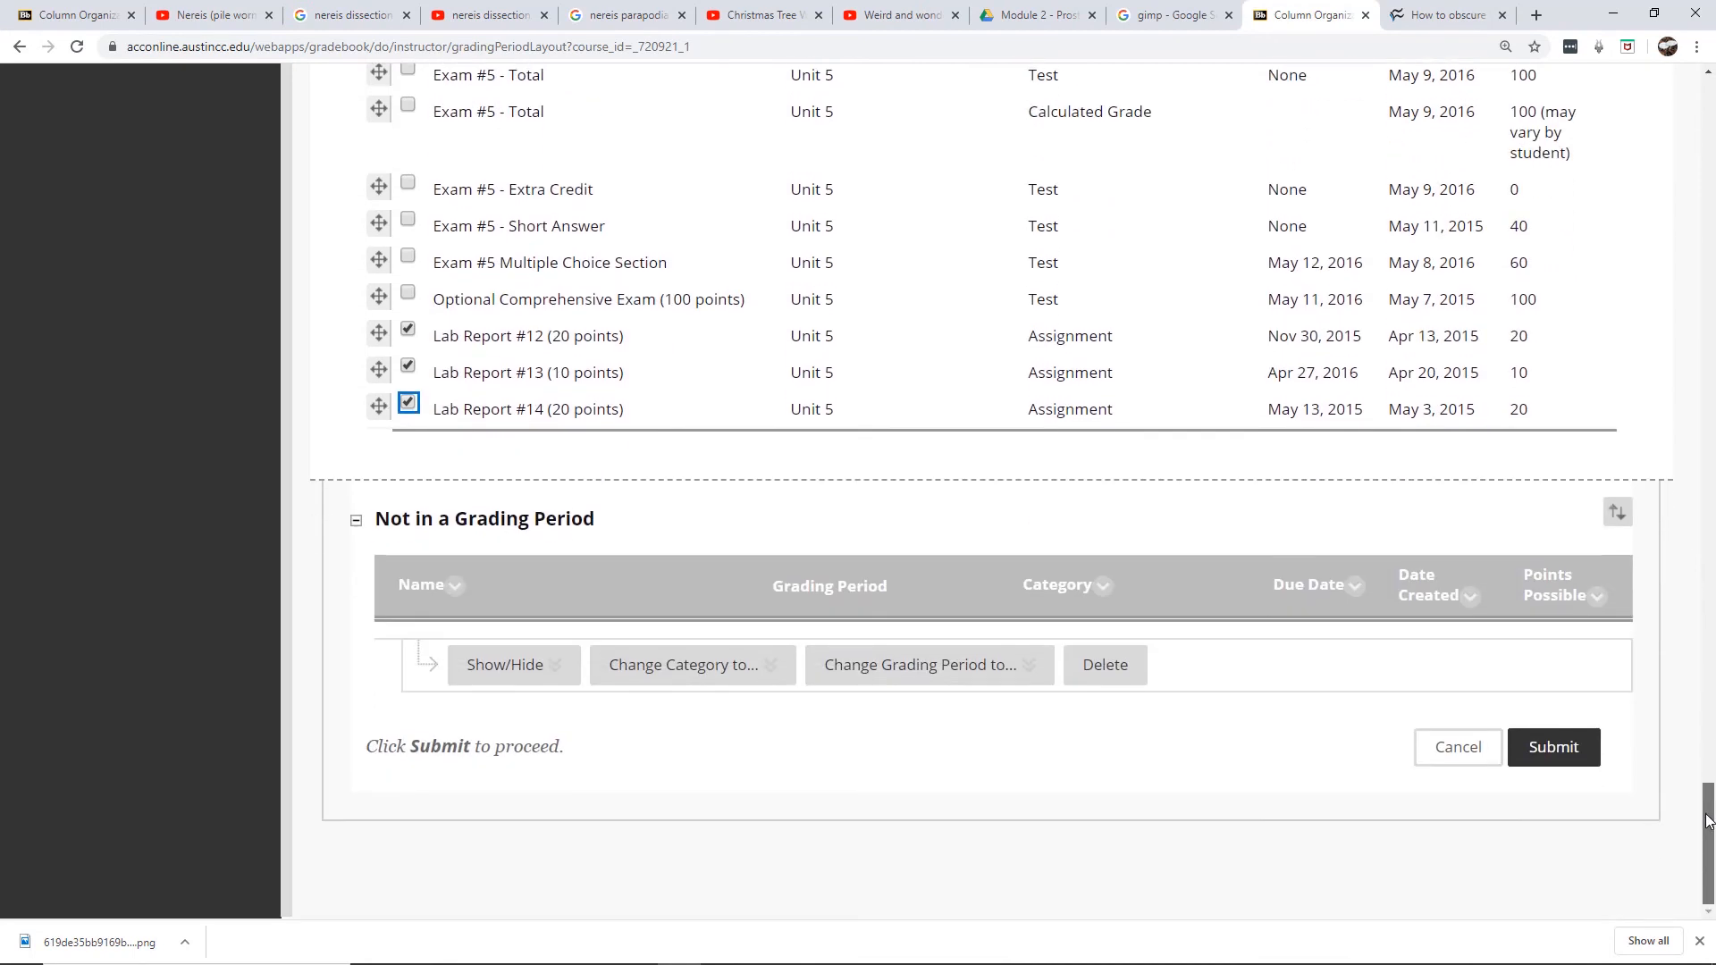
click(724, 666)
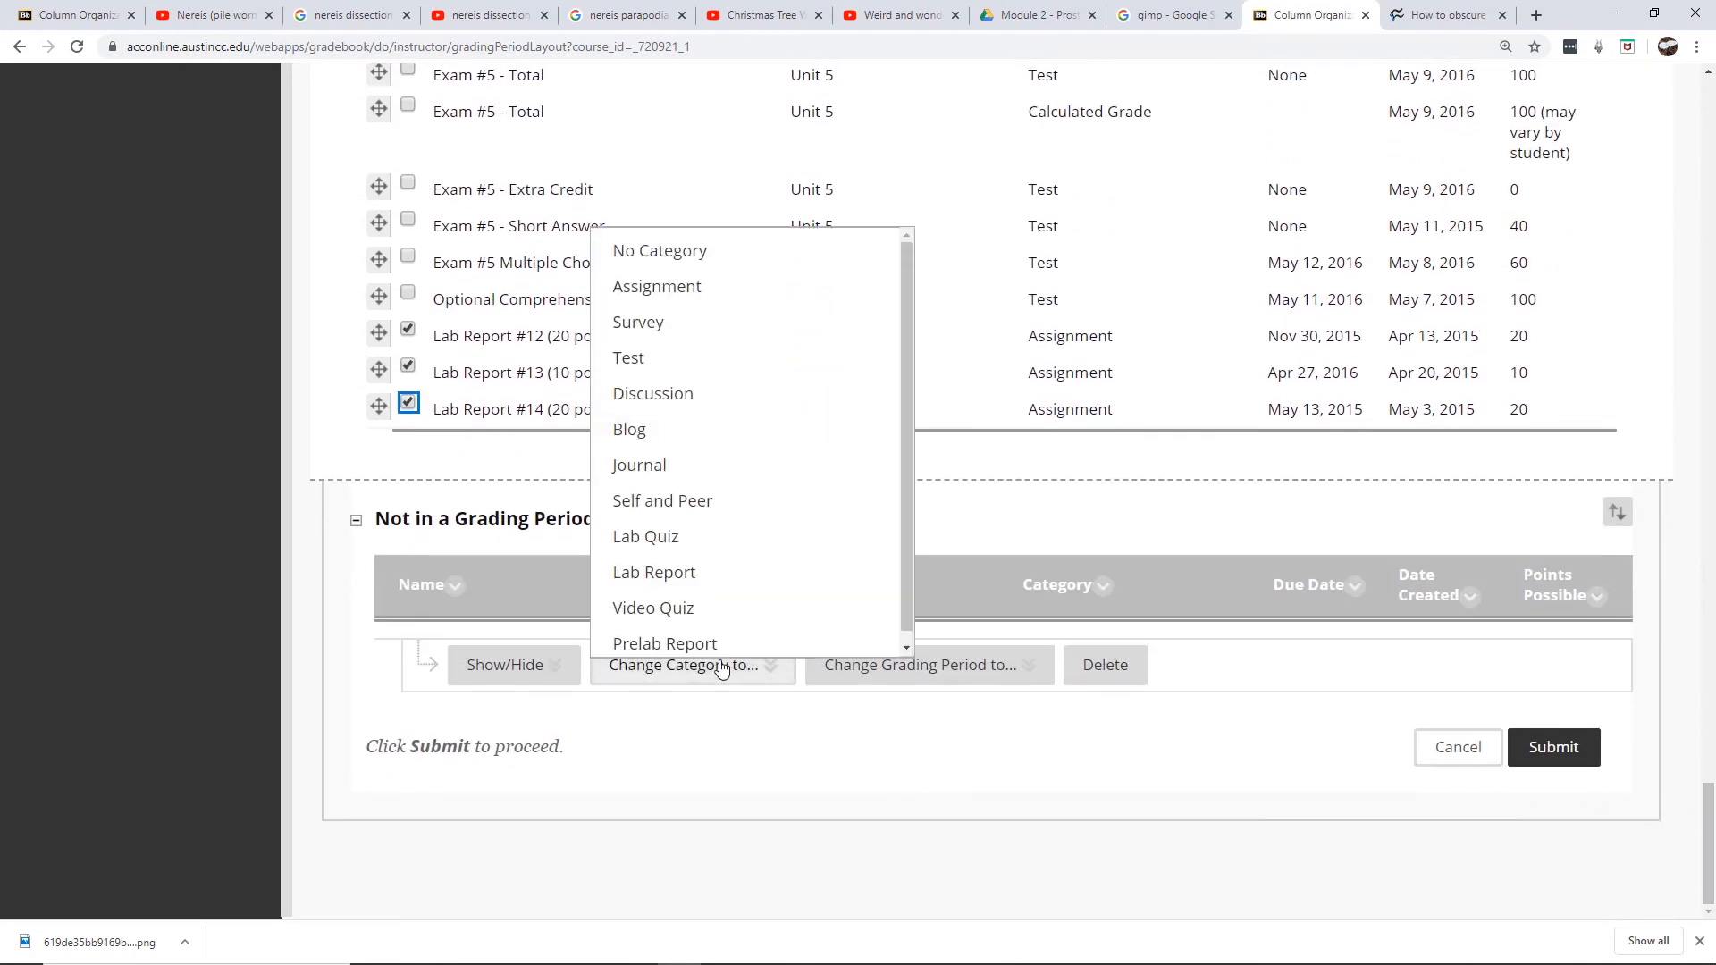
click(690, 574)
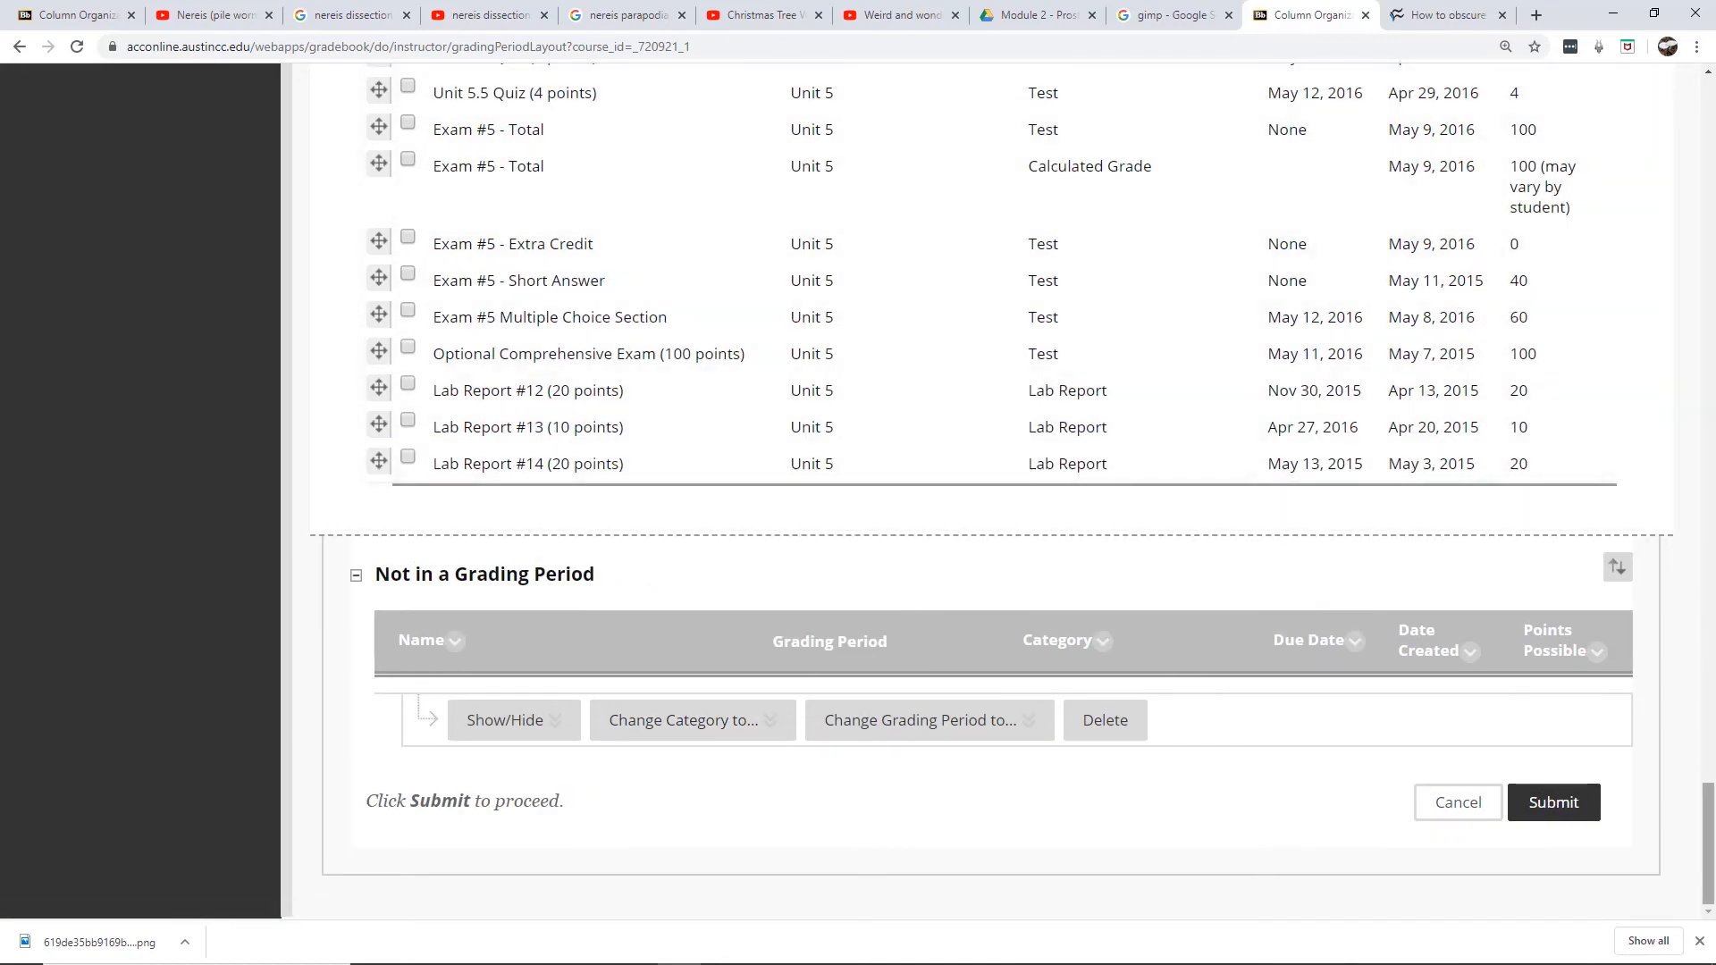
- Select the six Unit 5 quiz columns, 5.1 through 5.6, and bring up the category choices for them
drag(1707, 887, 1707, 857)
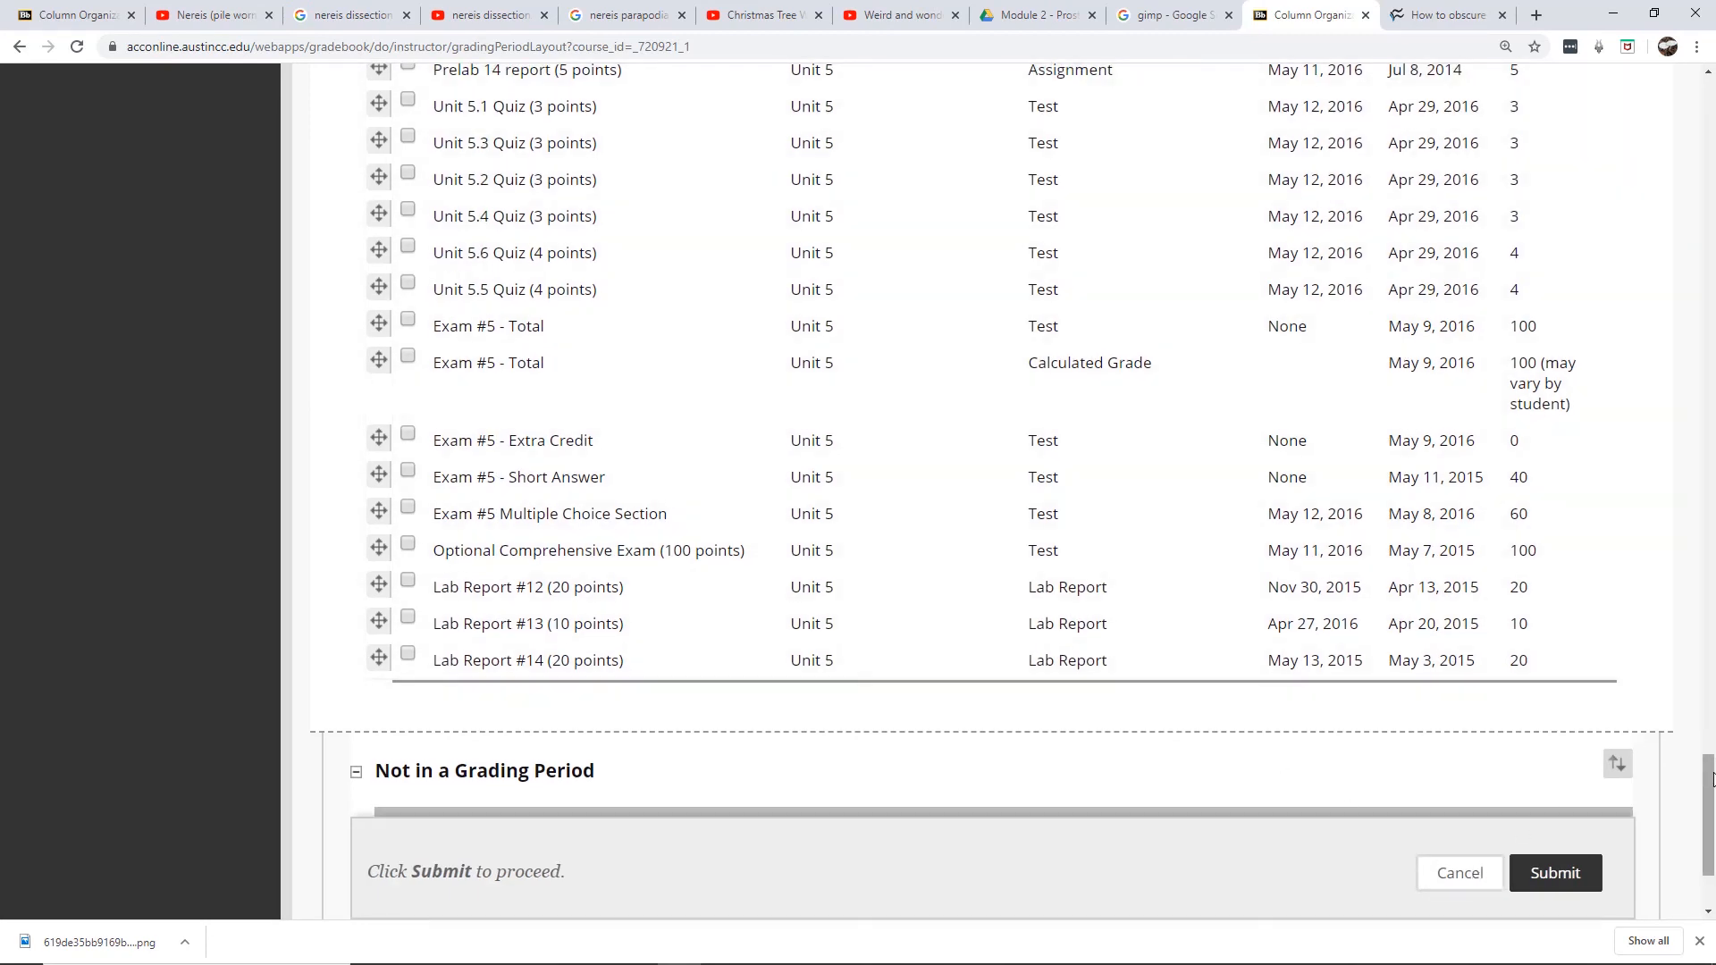
drag(1712, 798, 1712, 827)
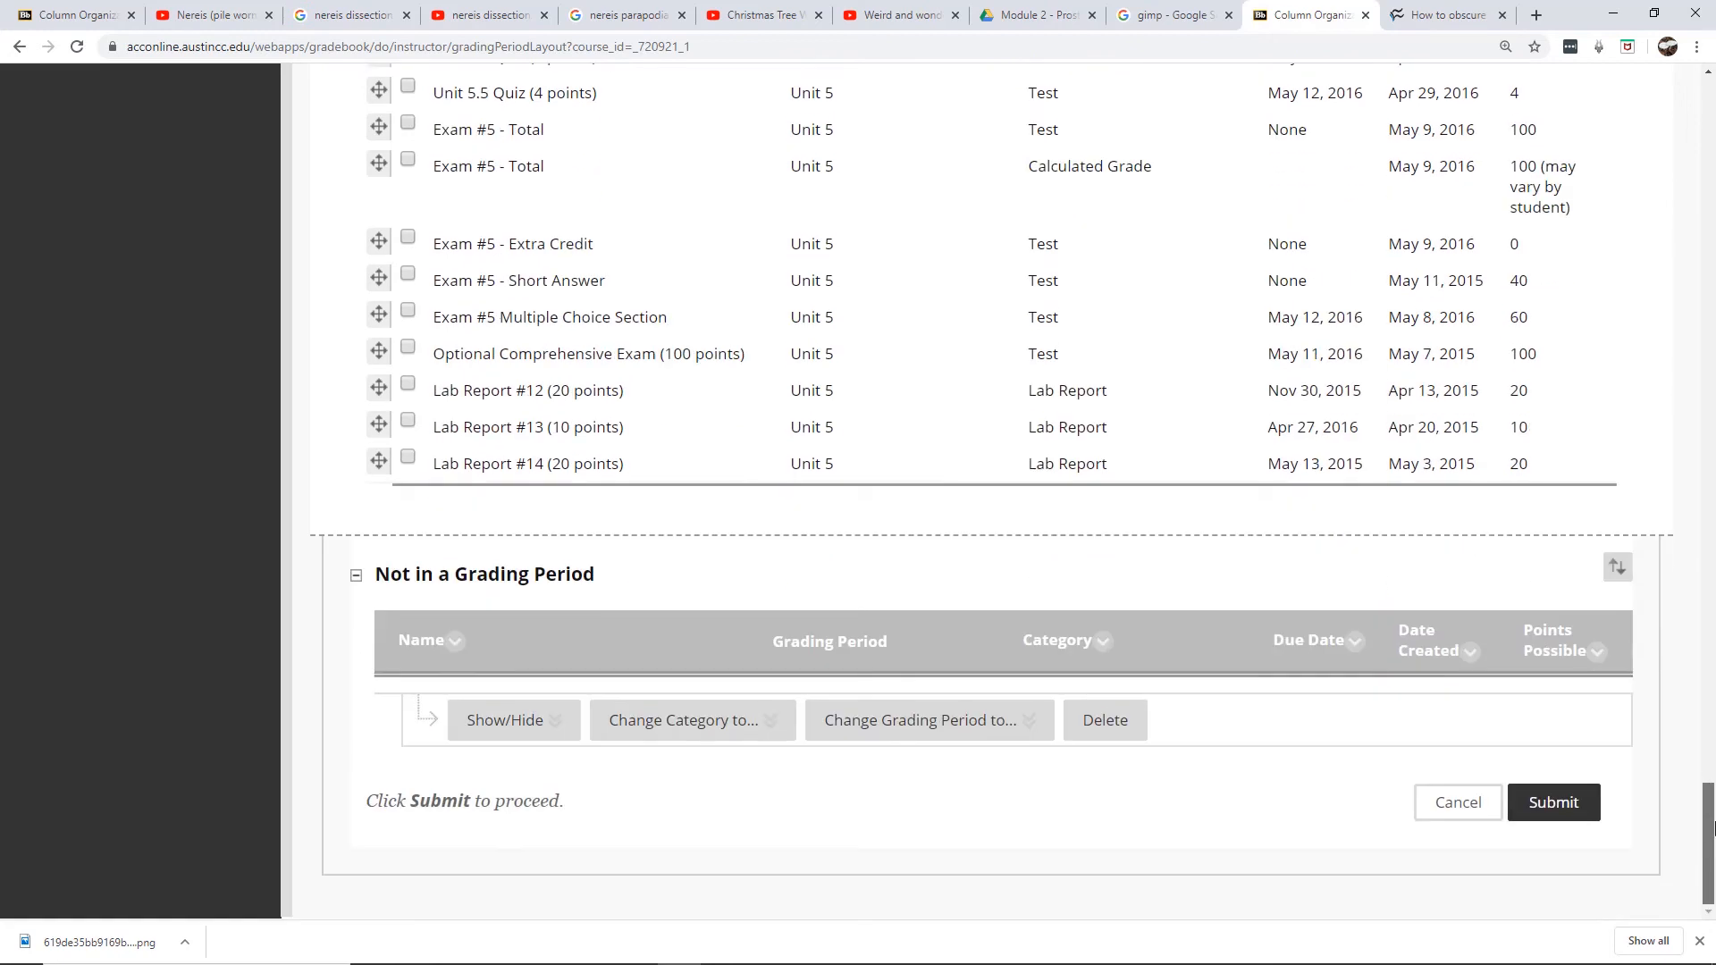
scroll(845, 487, up, 4)
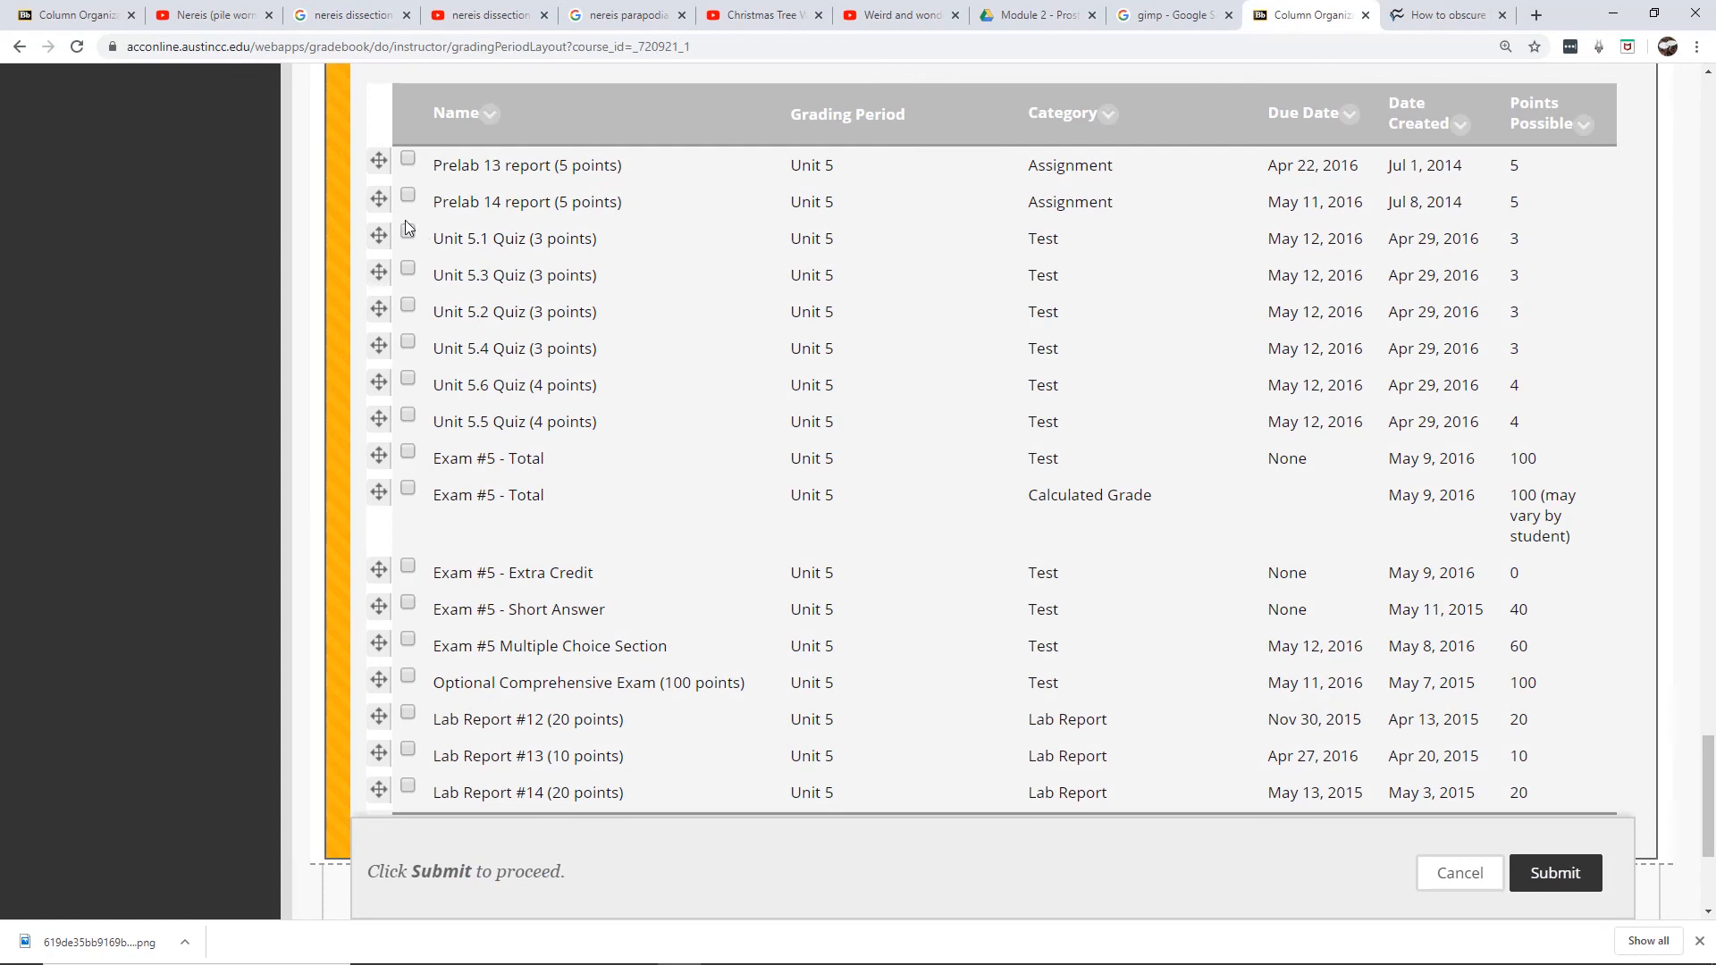
click(408, 232)
click(409, 271)
click(409, 308)
click(409, 344)
click(411, 379)
click(408, 414)
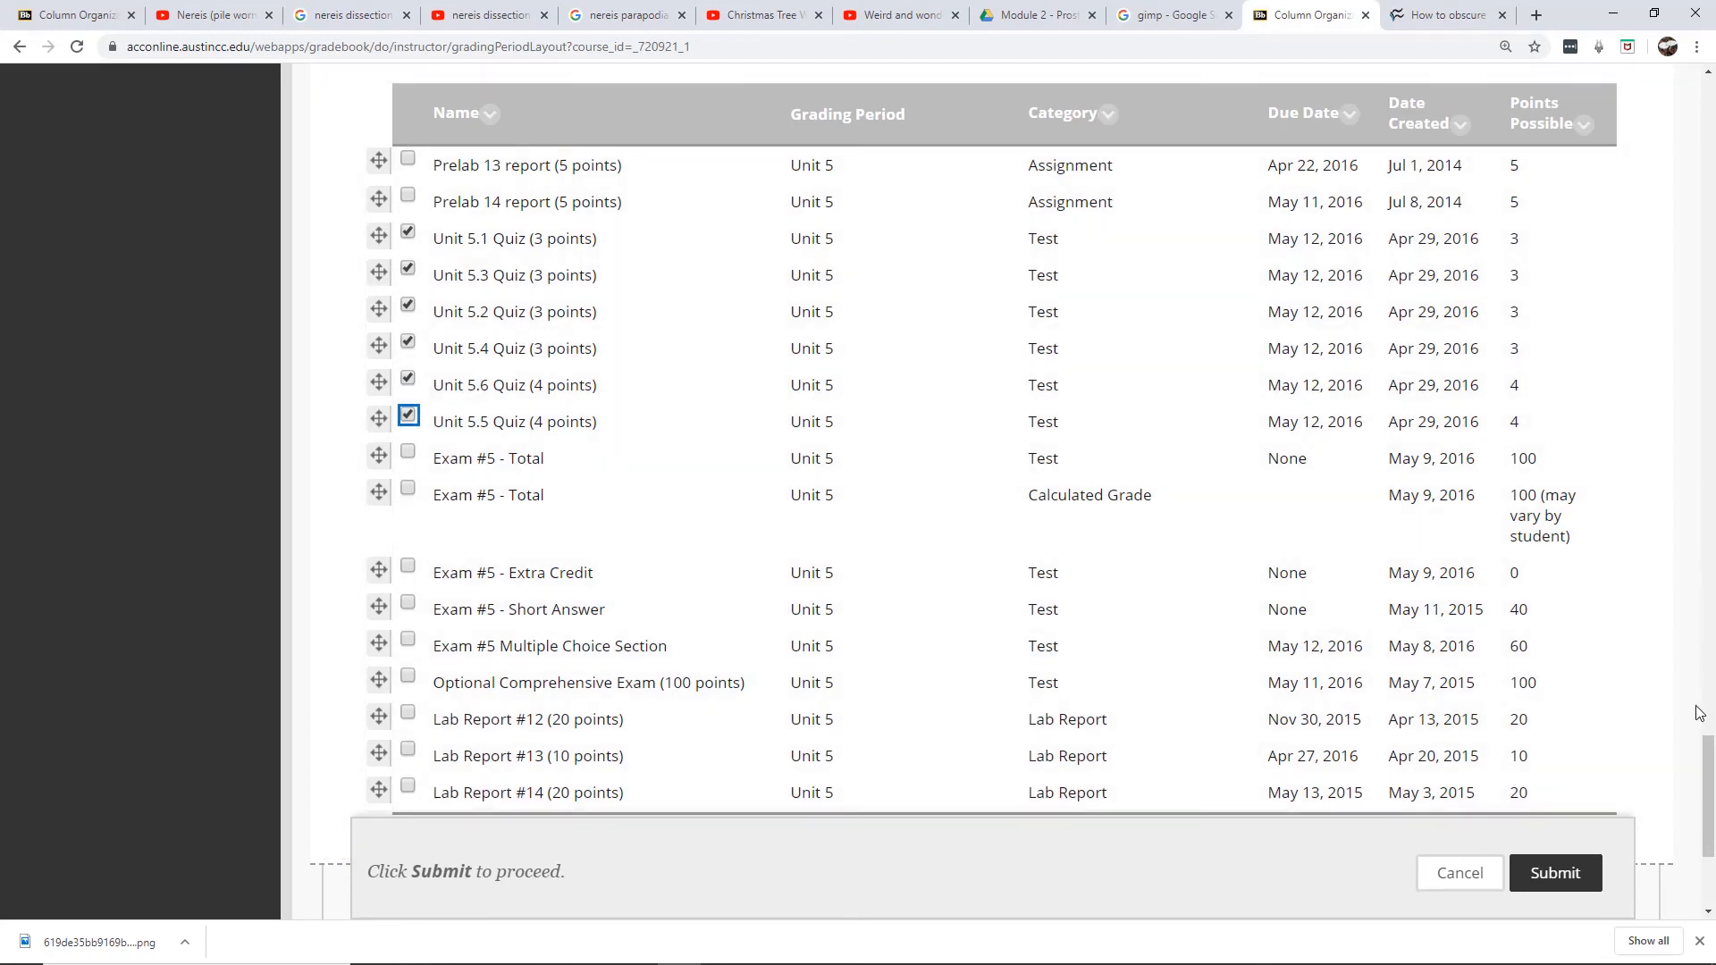
drag(1710, 756, 1710, 830)
click(687, 735)
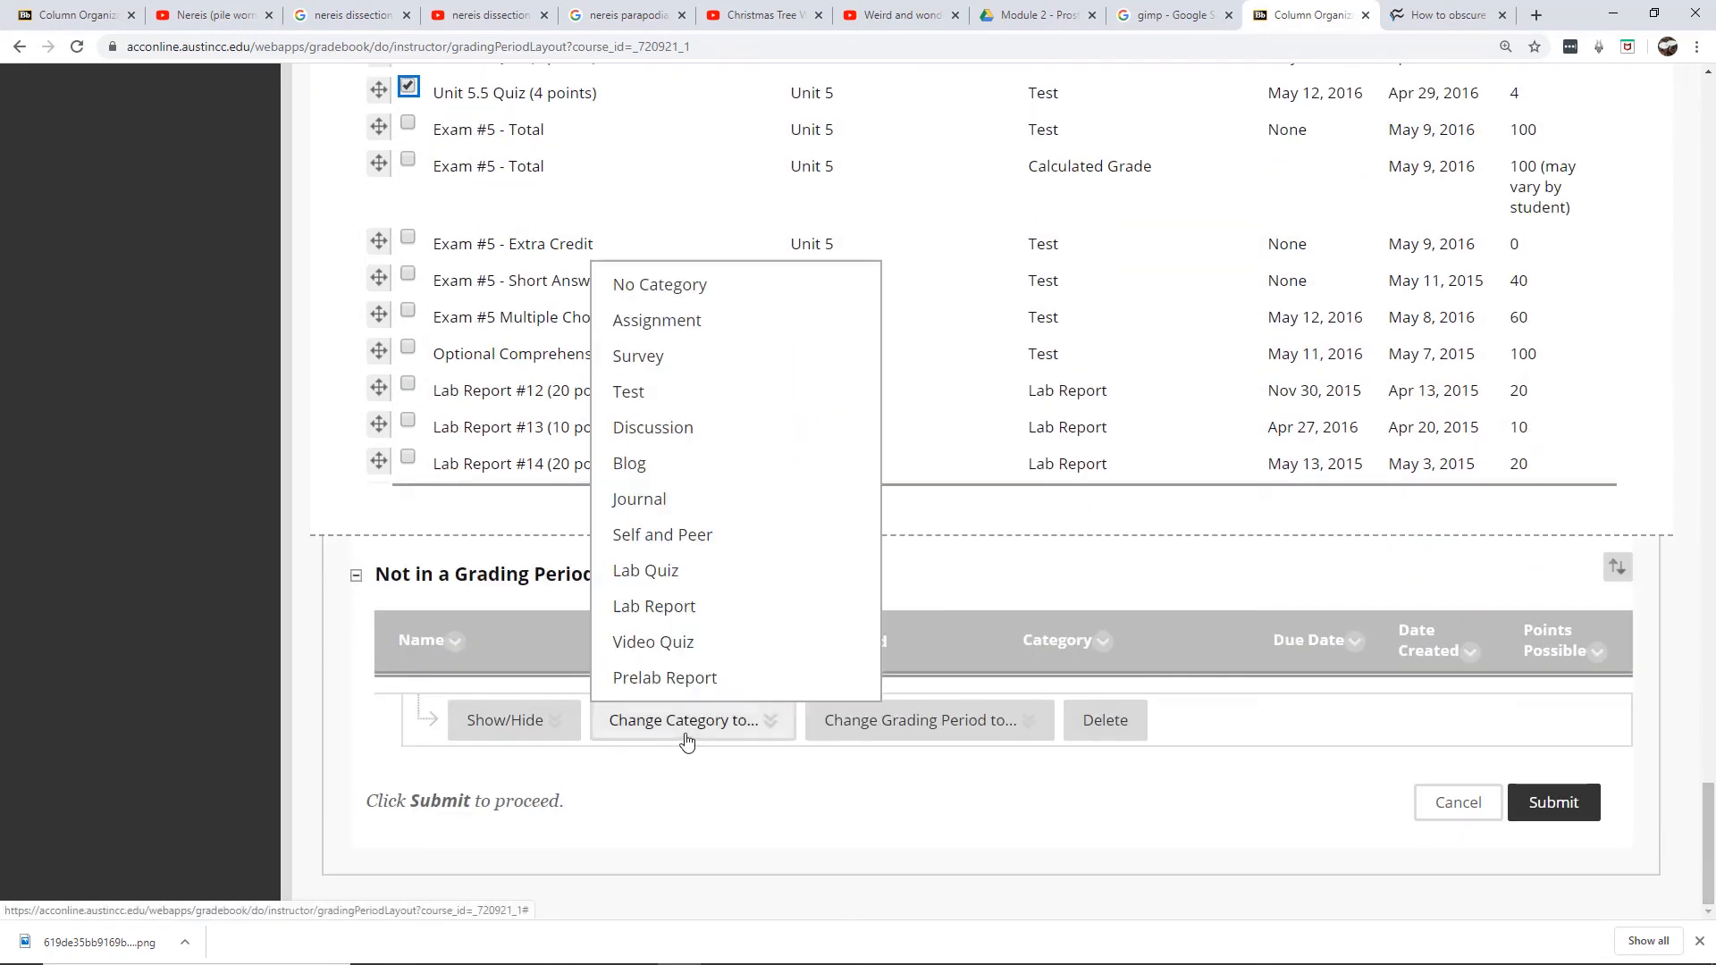
click(657, 582)
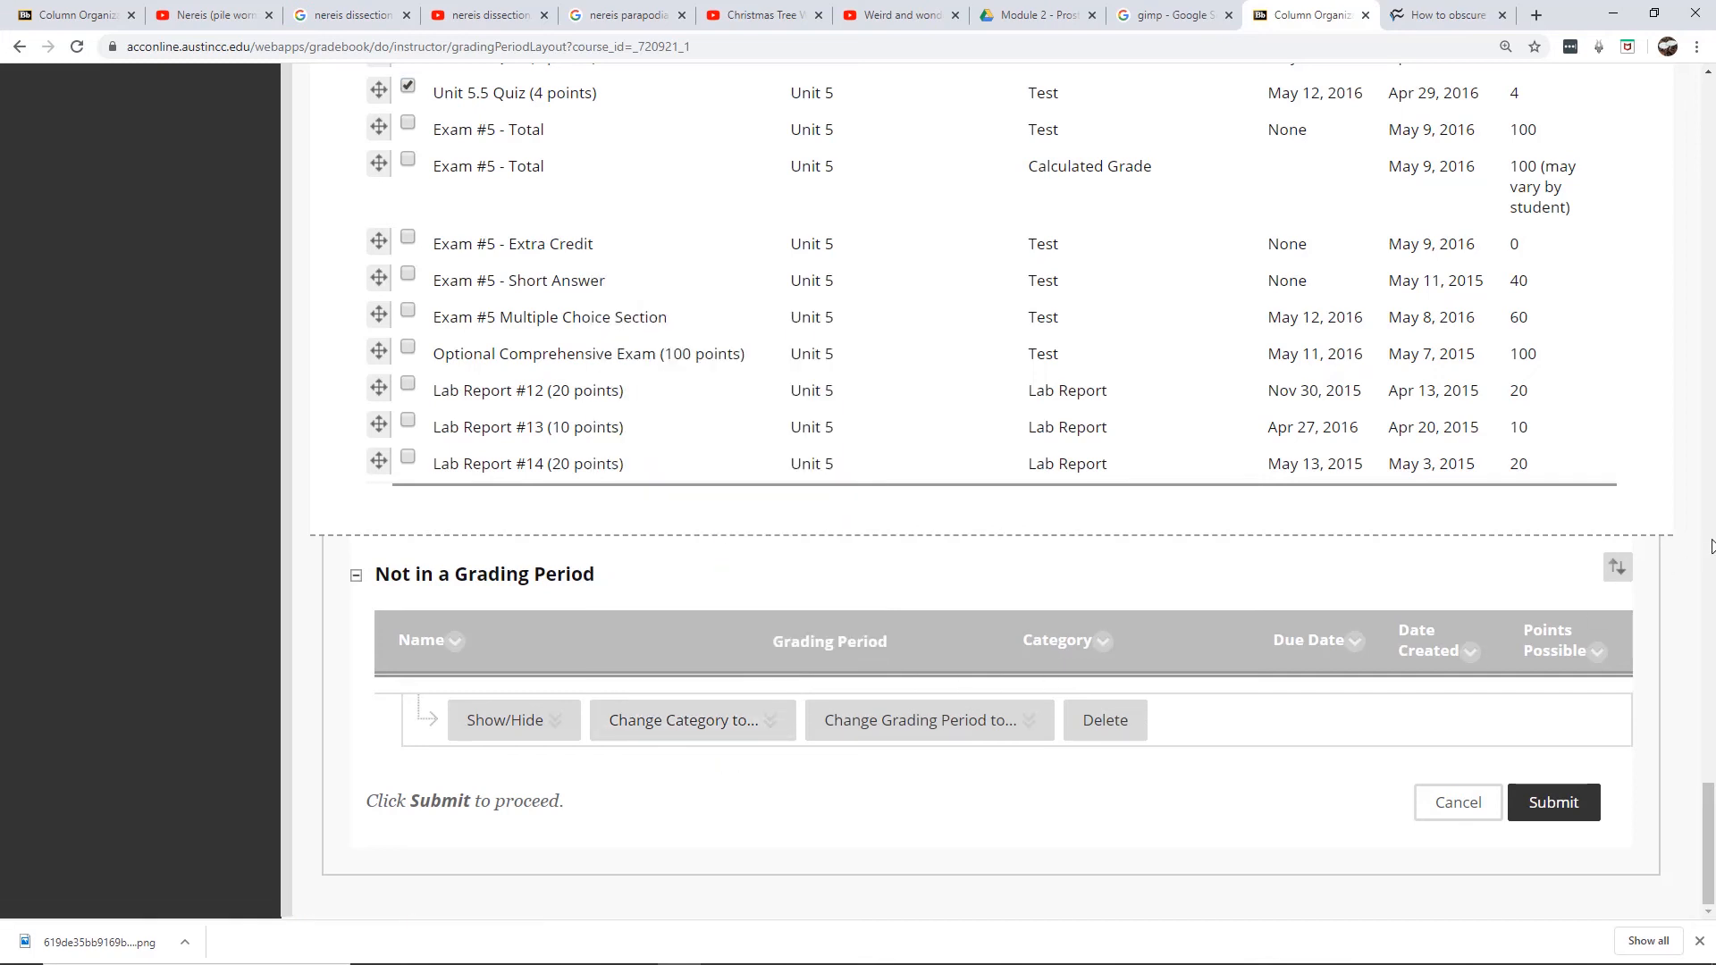
- Review the column categories in Units 2 and 1, submit the column organization, and check the Unit 3.1 Quiz column in the Full Grade Center
drag(1711, 825, 1714, 816)
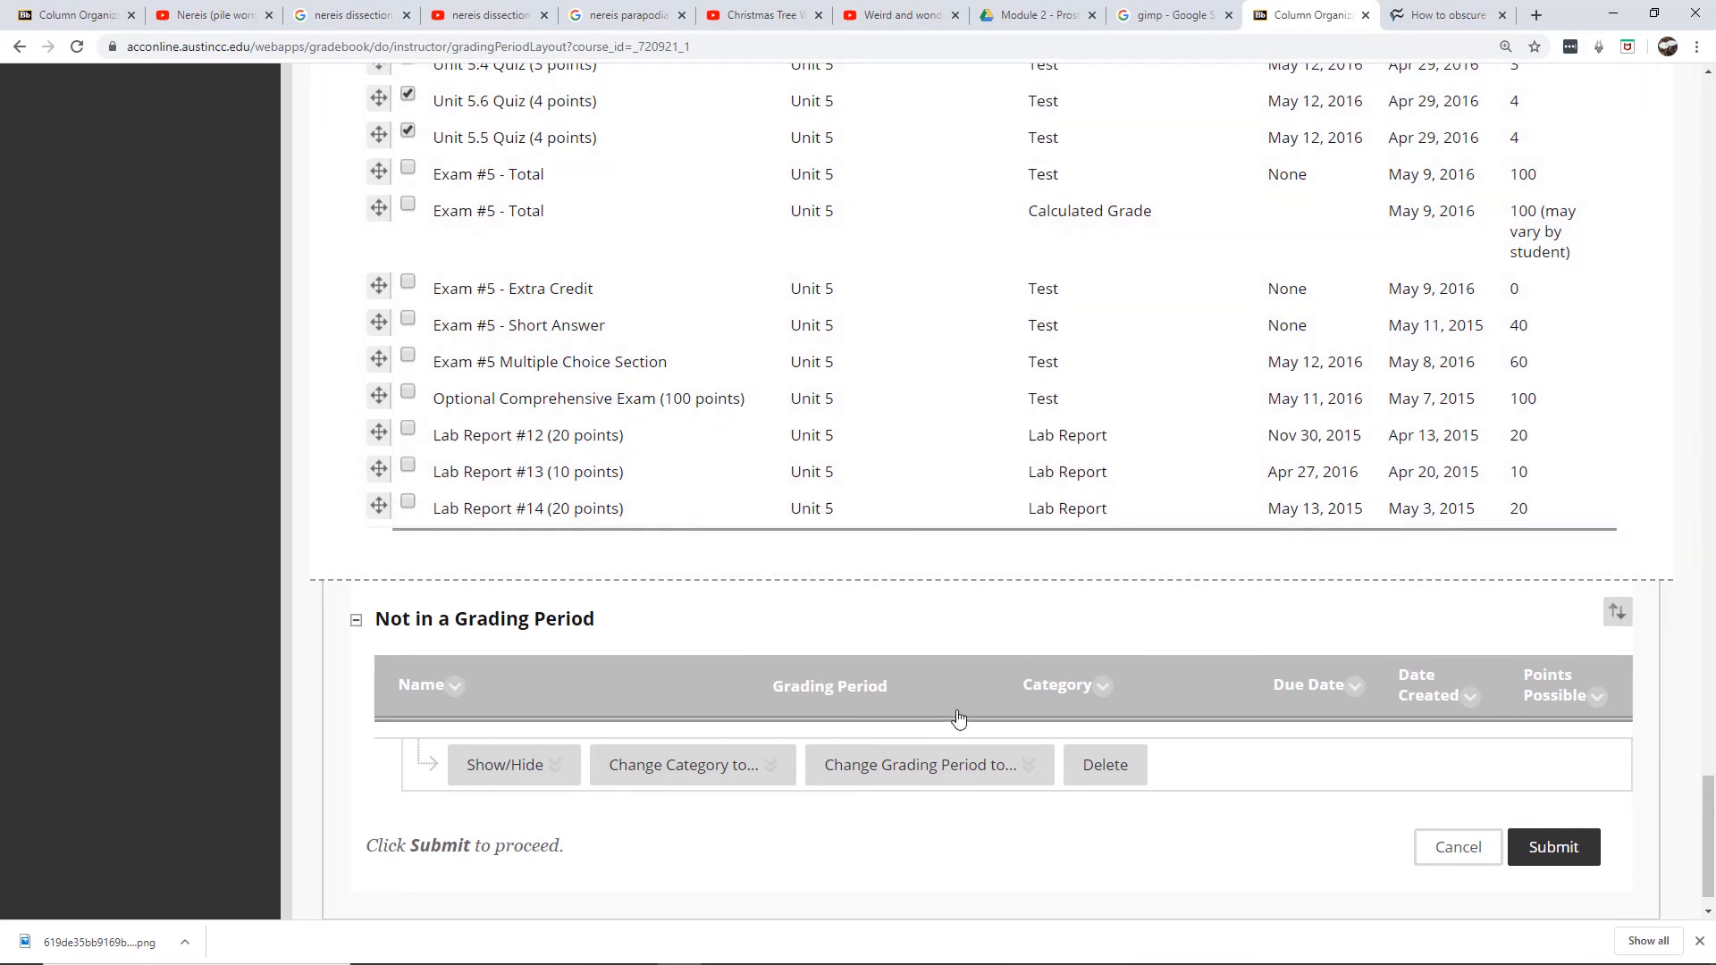
scroll(1250, 680, up, 20)
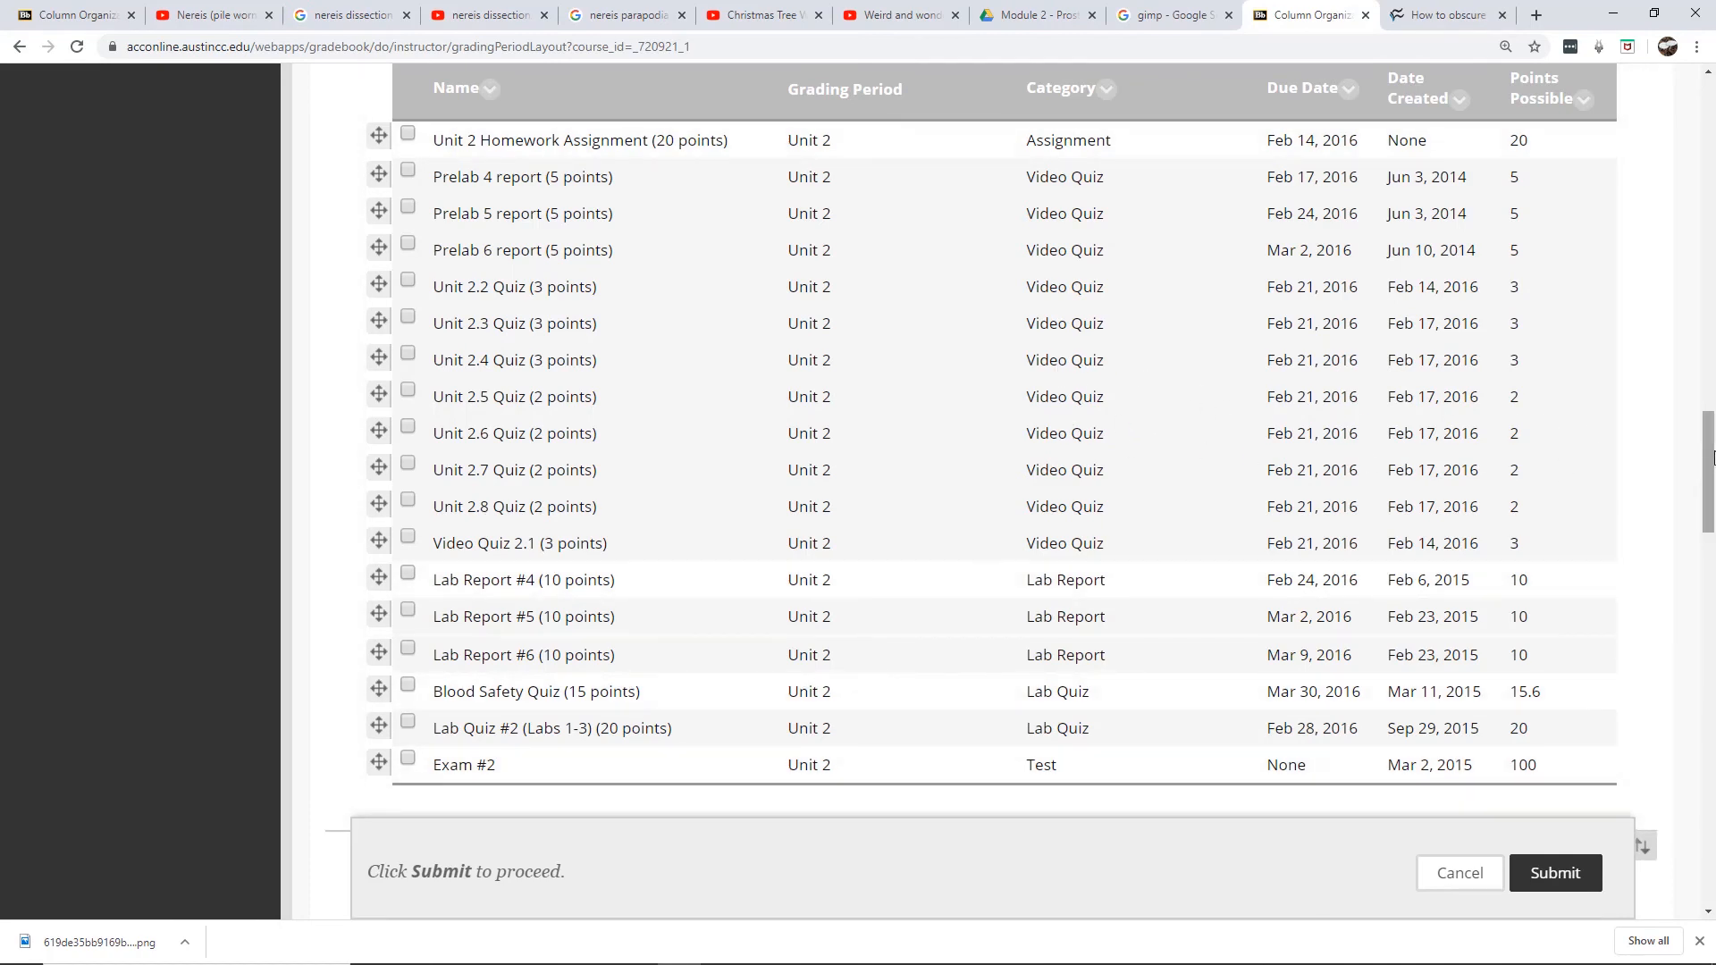
drag(1698, 461, 1708, 367)
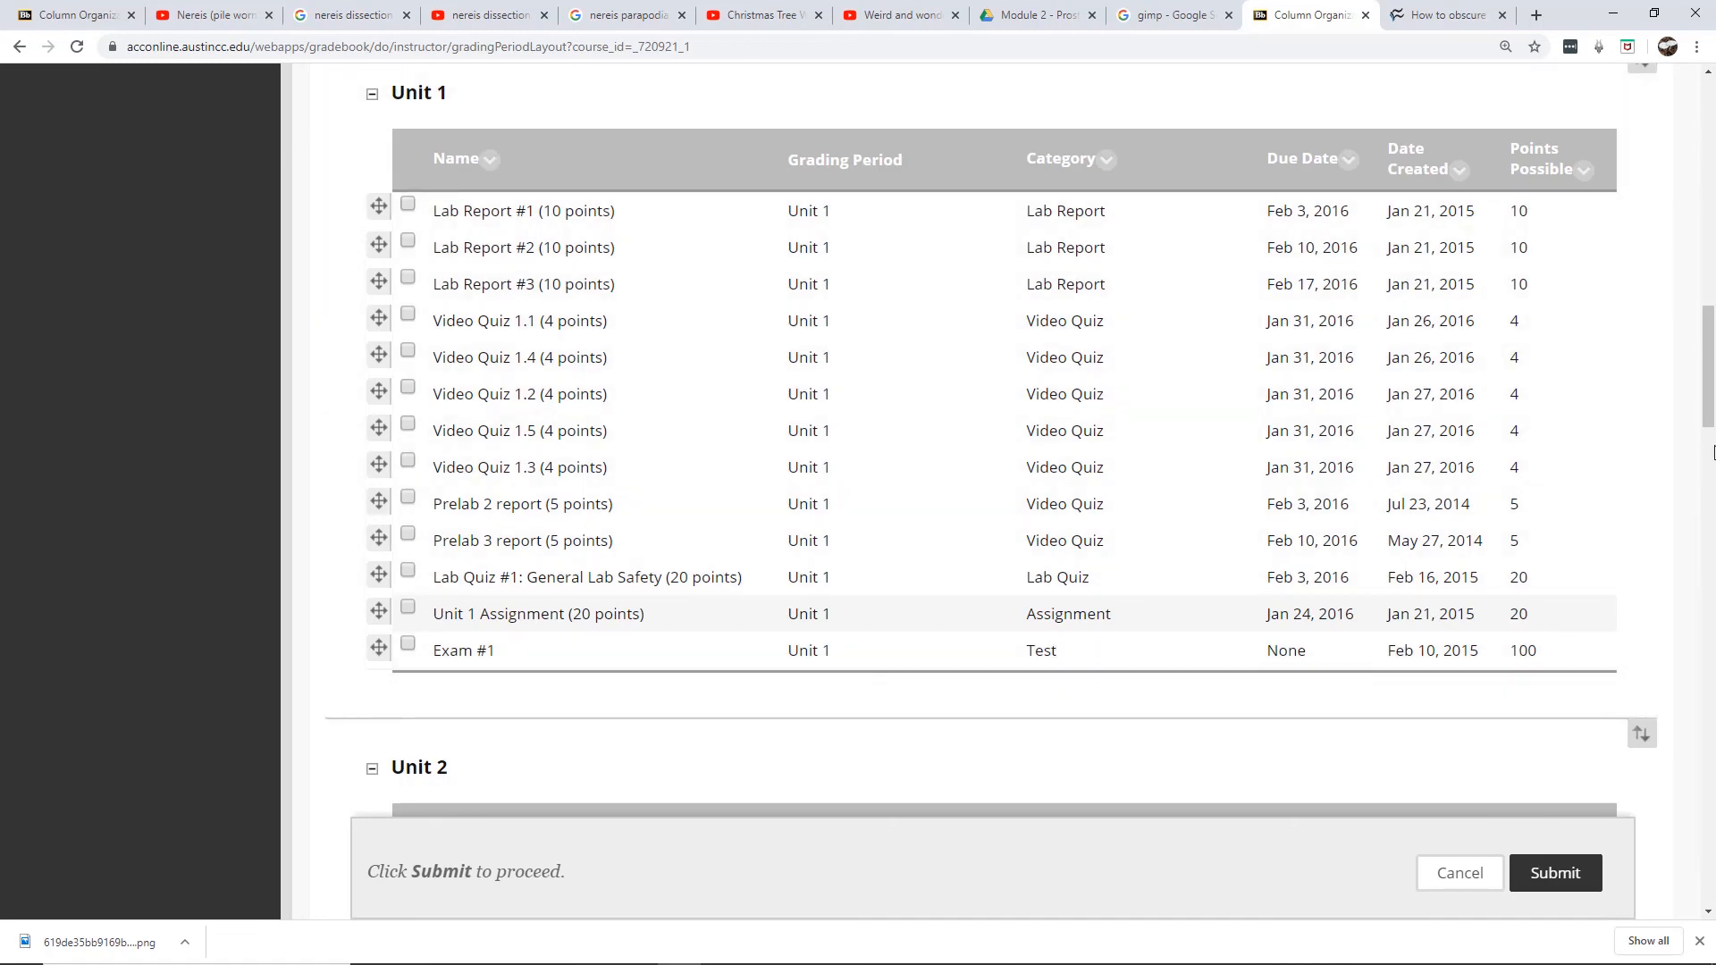
drag(1712, 393, 1707, 501)
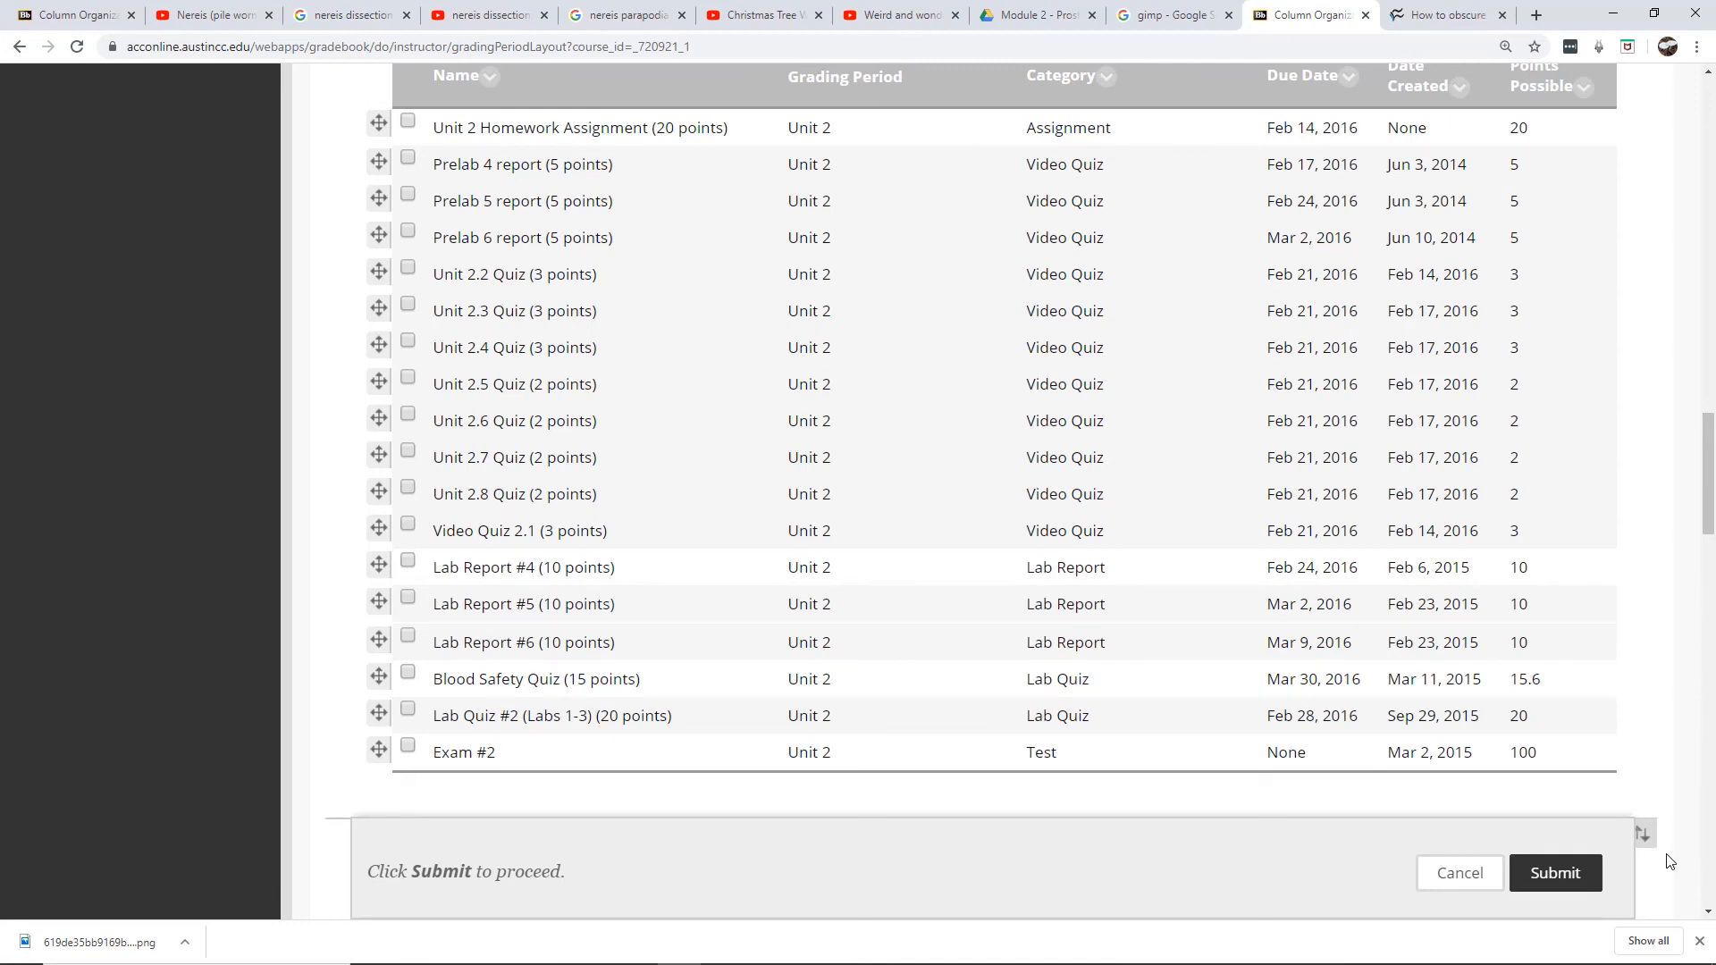
click(1557, 874)
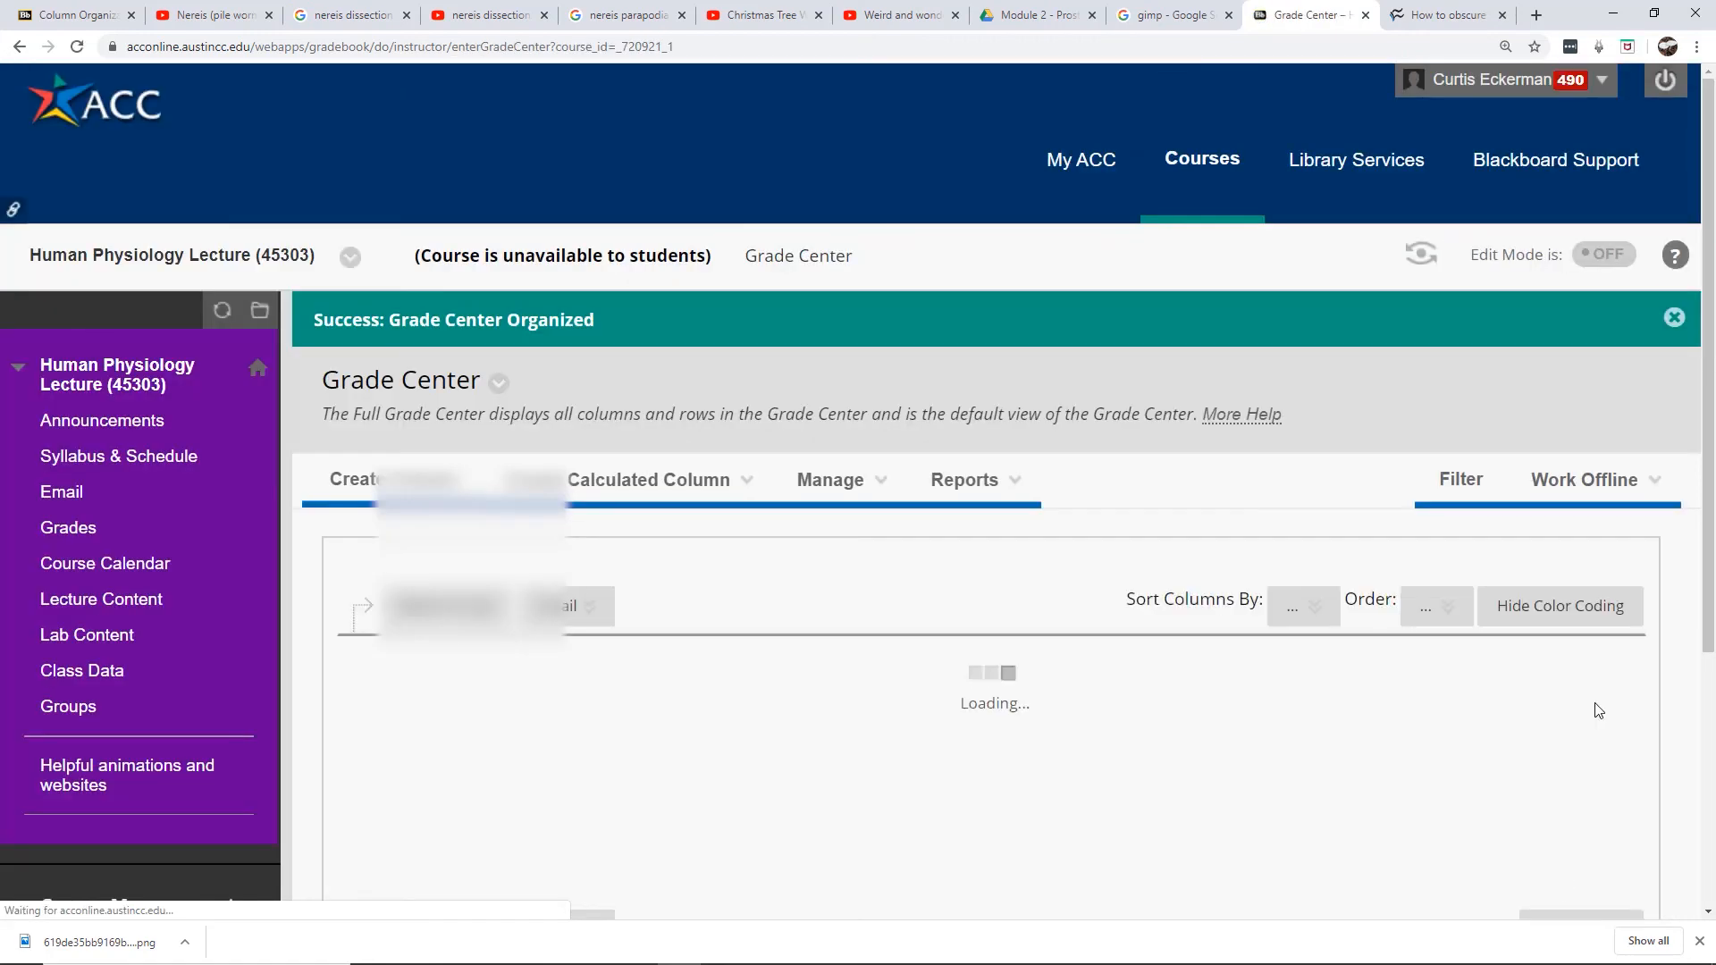
scroll(1691, 286, down, 3)
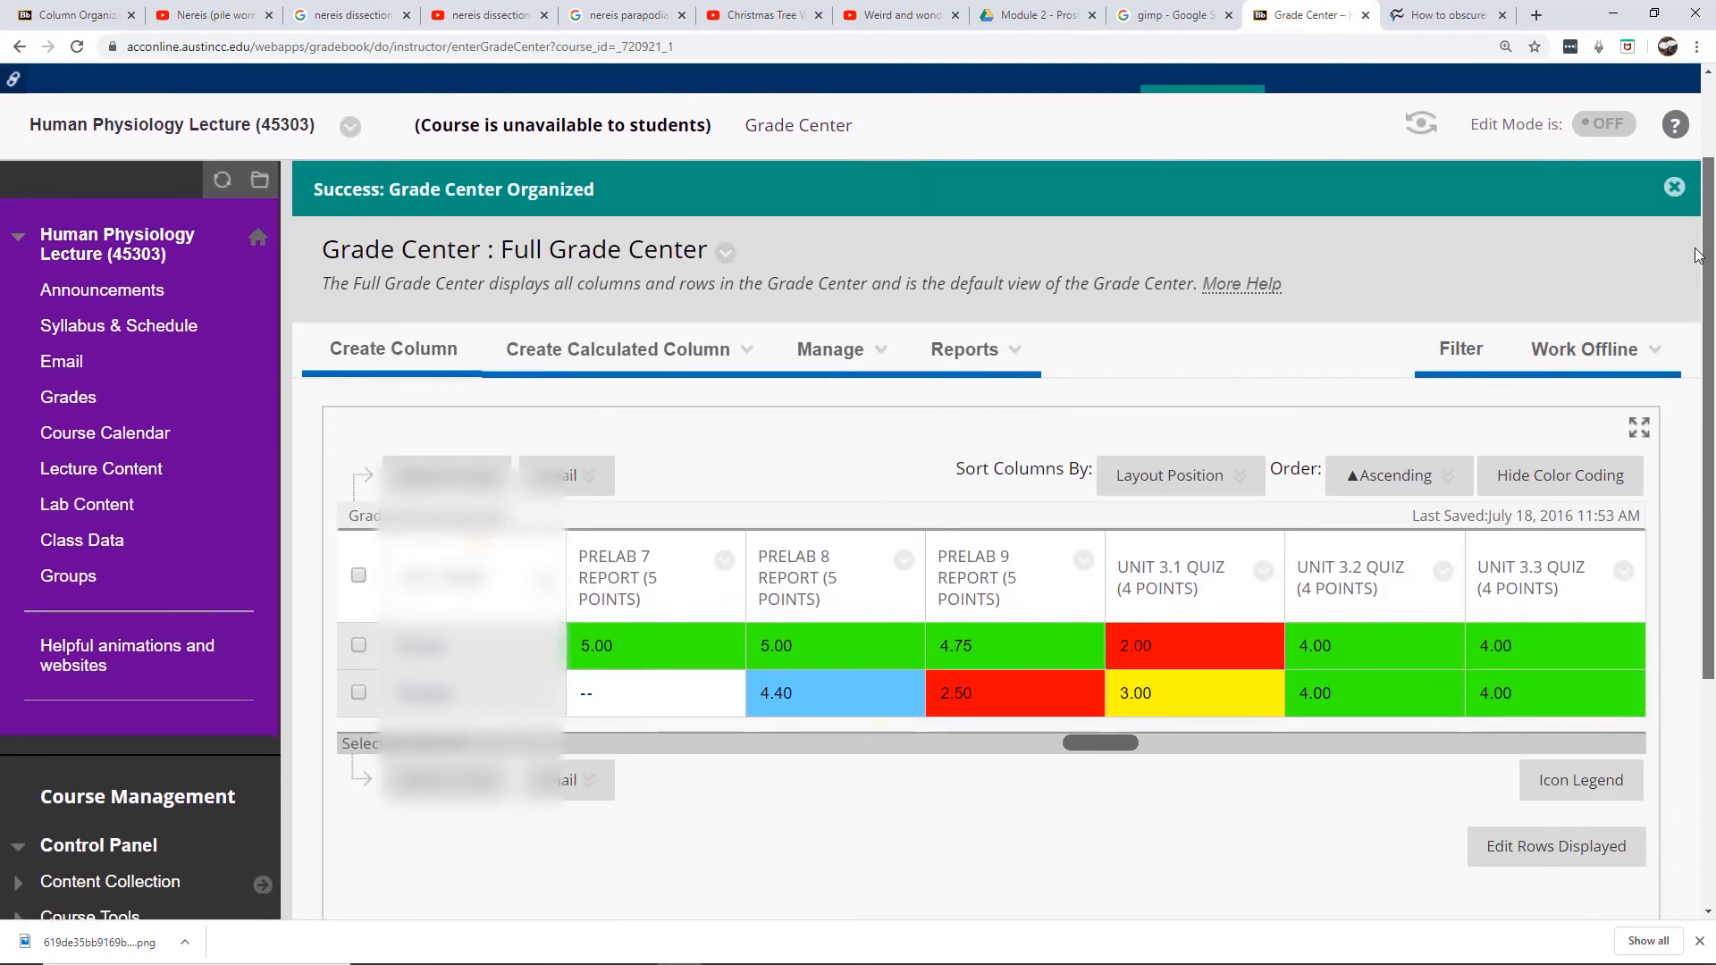
drag(1690, 320, 1695, 308)
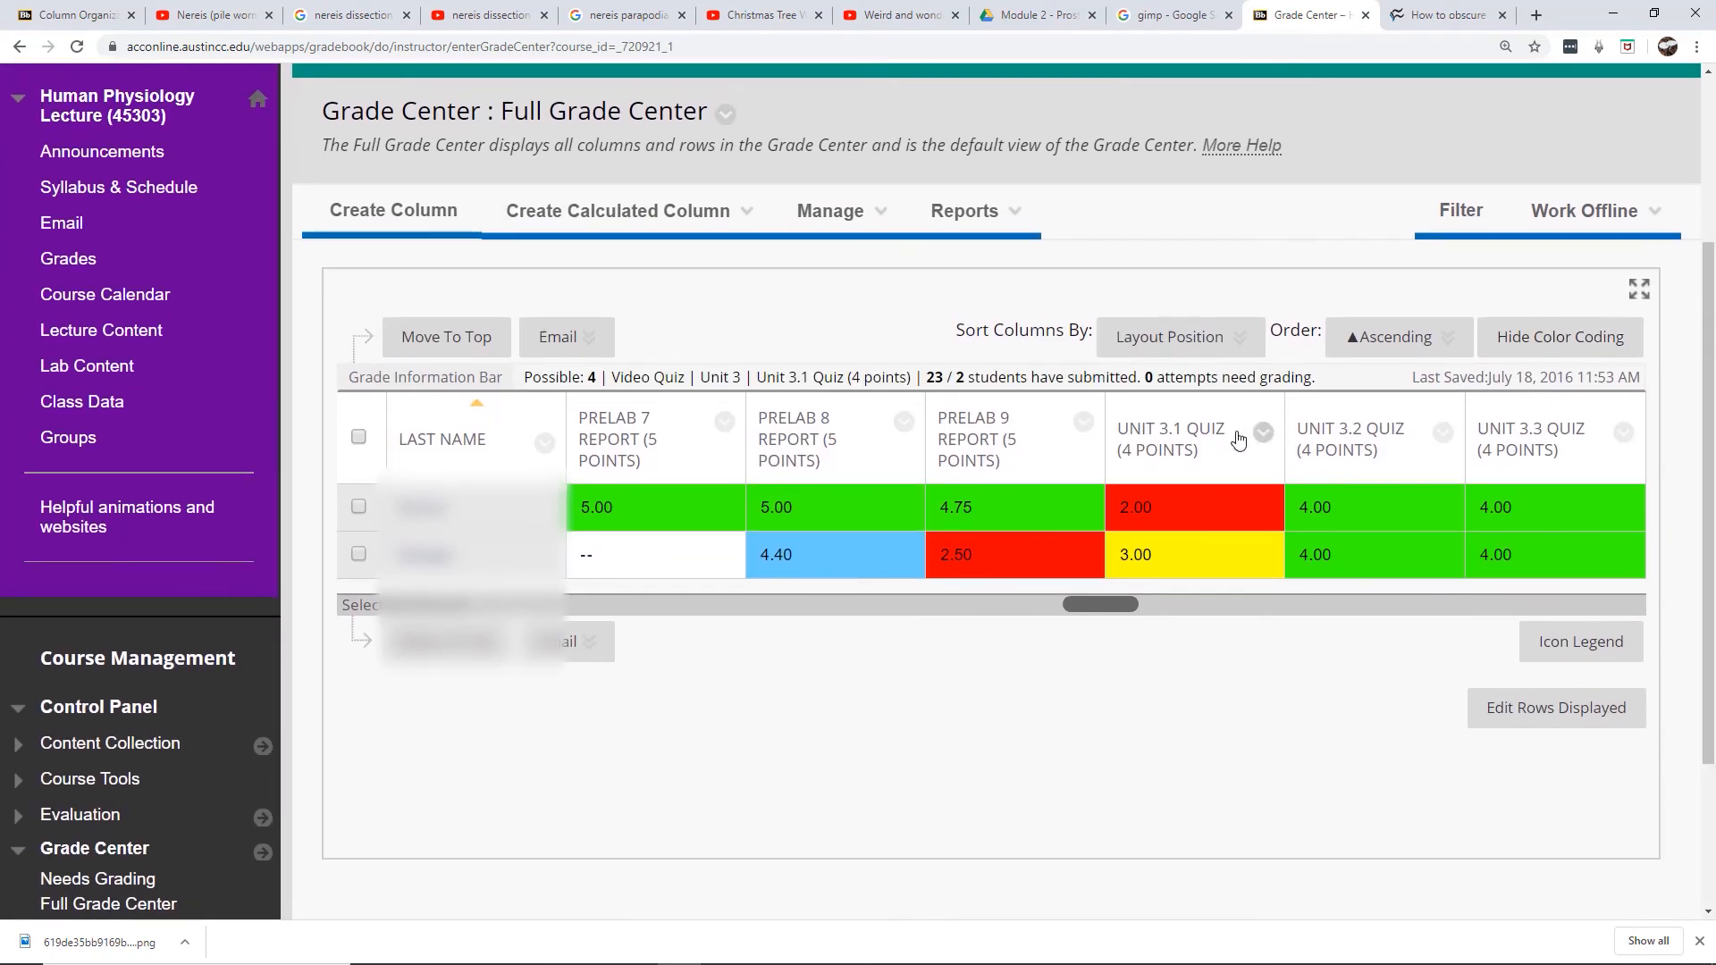
- Reopen Column Organization, look over the categories from Unit 1 down to Unit 5, and submit the page
click(827, 212)
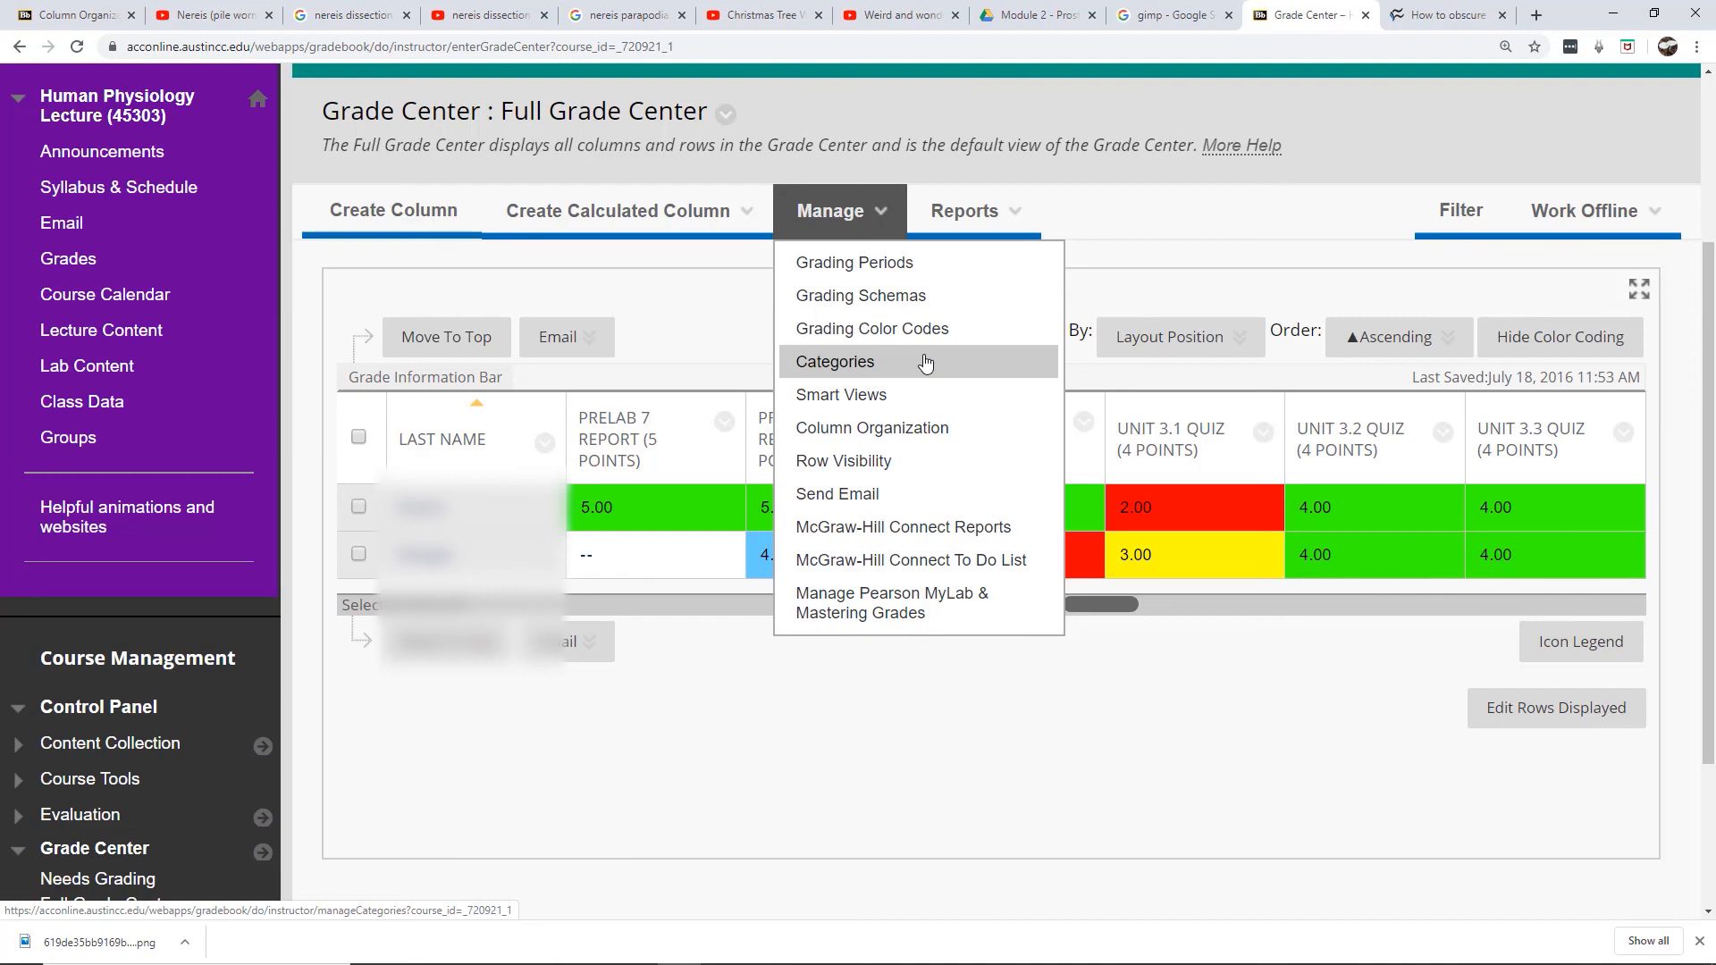
click(909, 428)
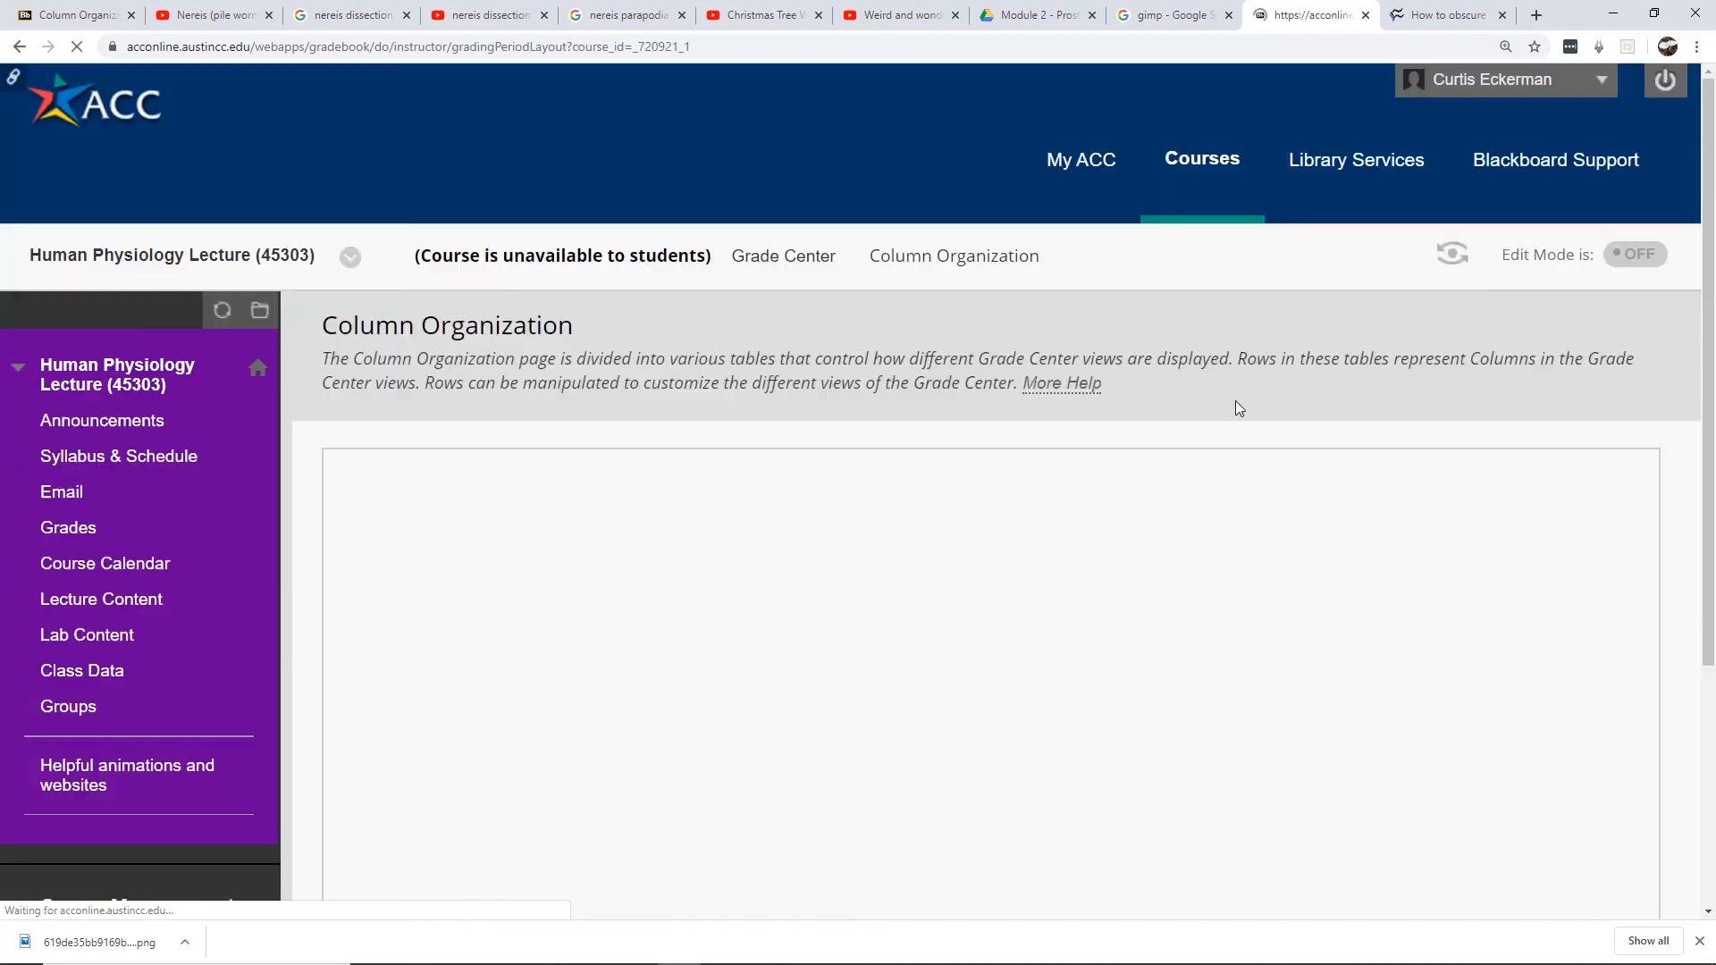
drag(1714, 116, 1710, 323)
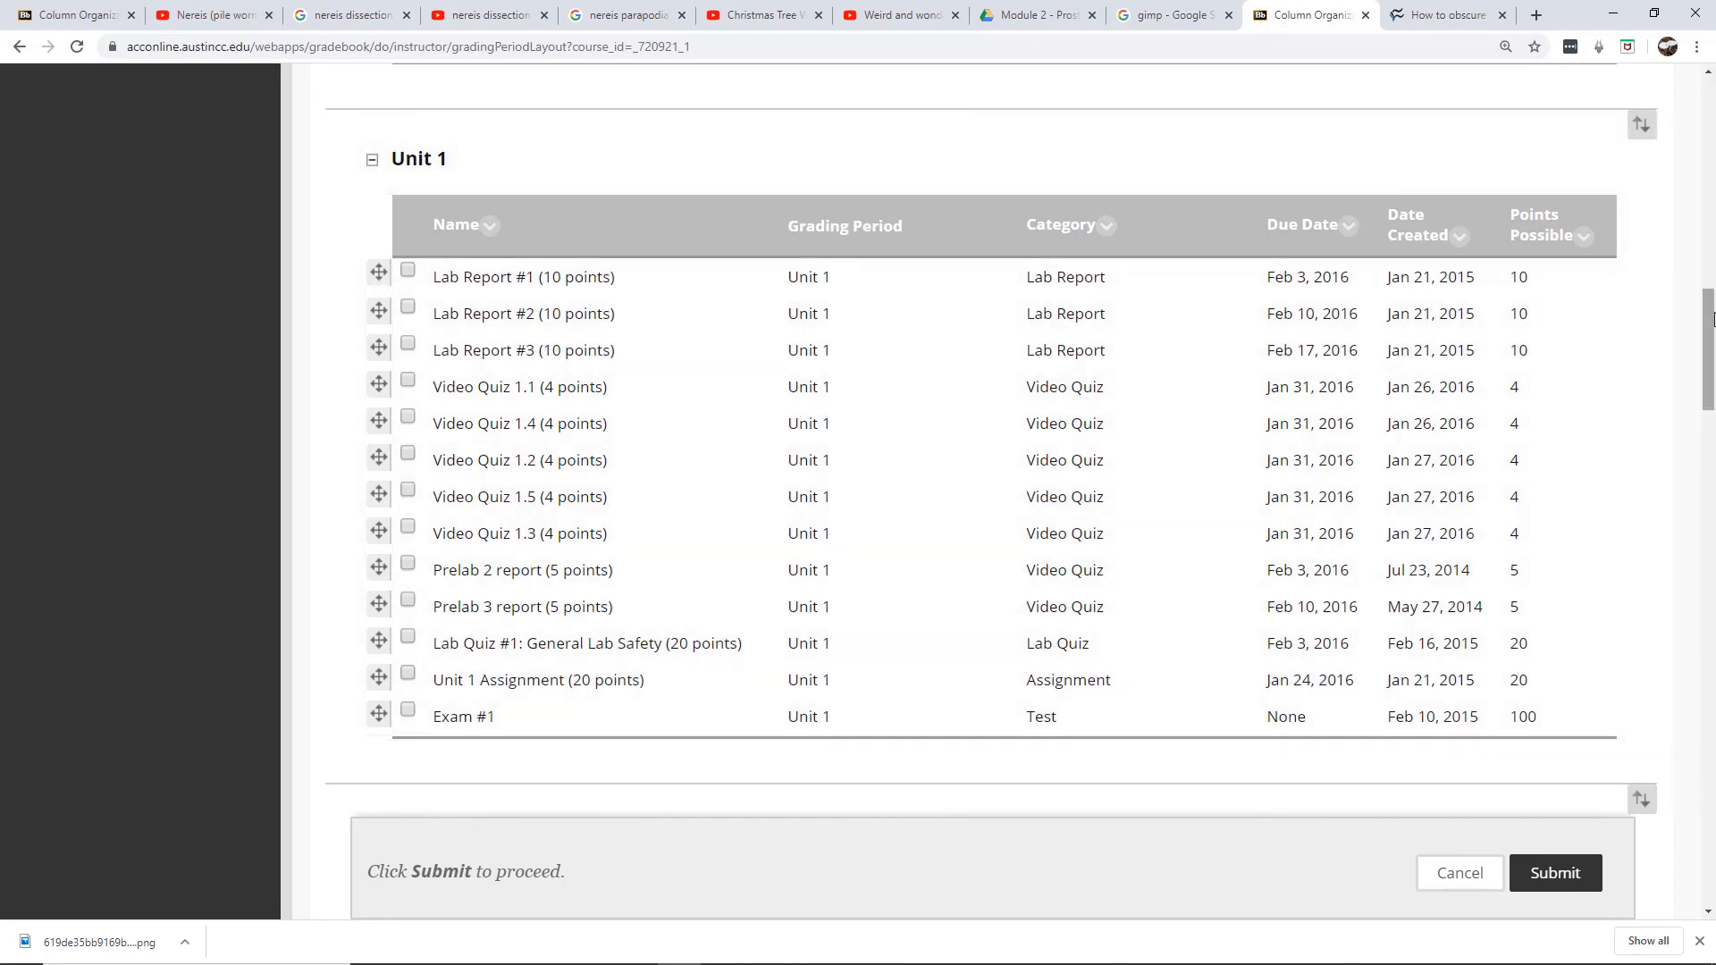
drag(1711, 321, 1613, 827)
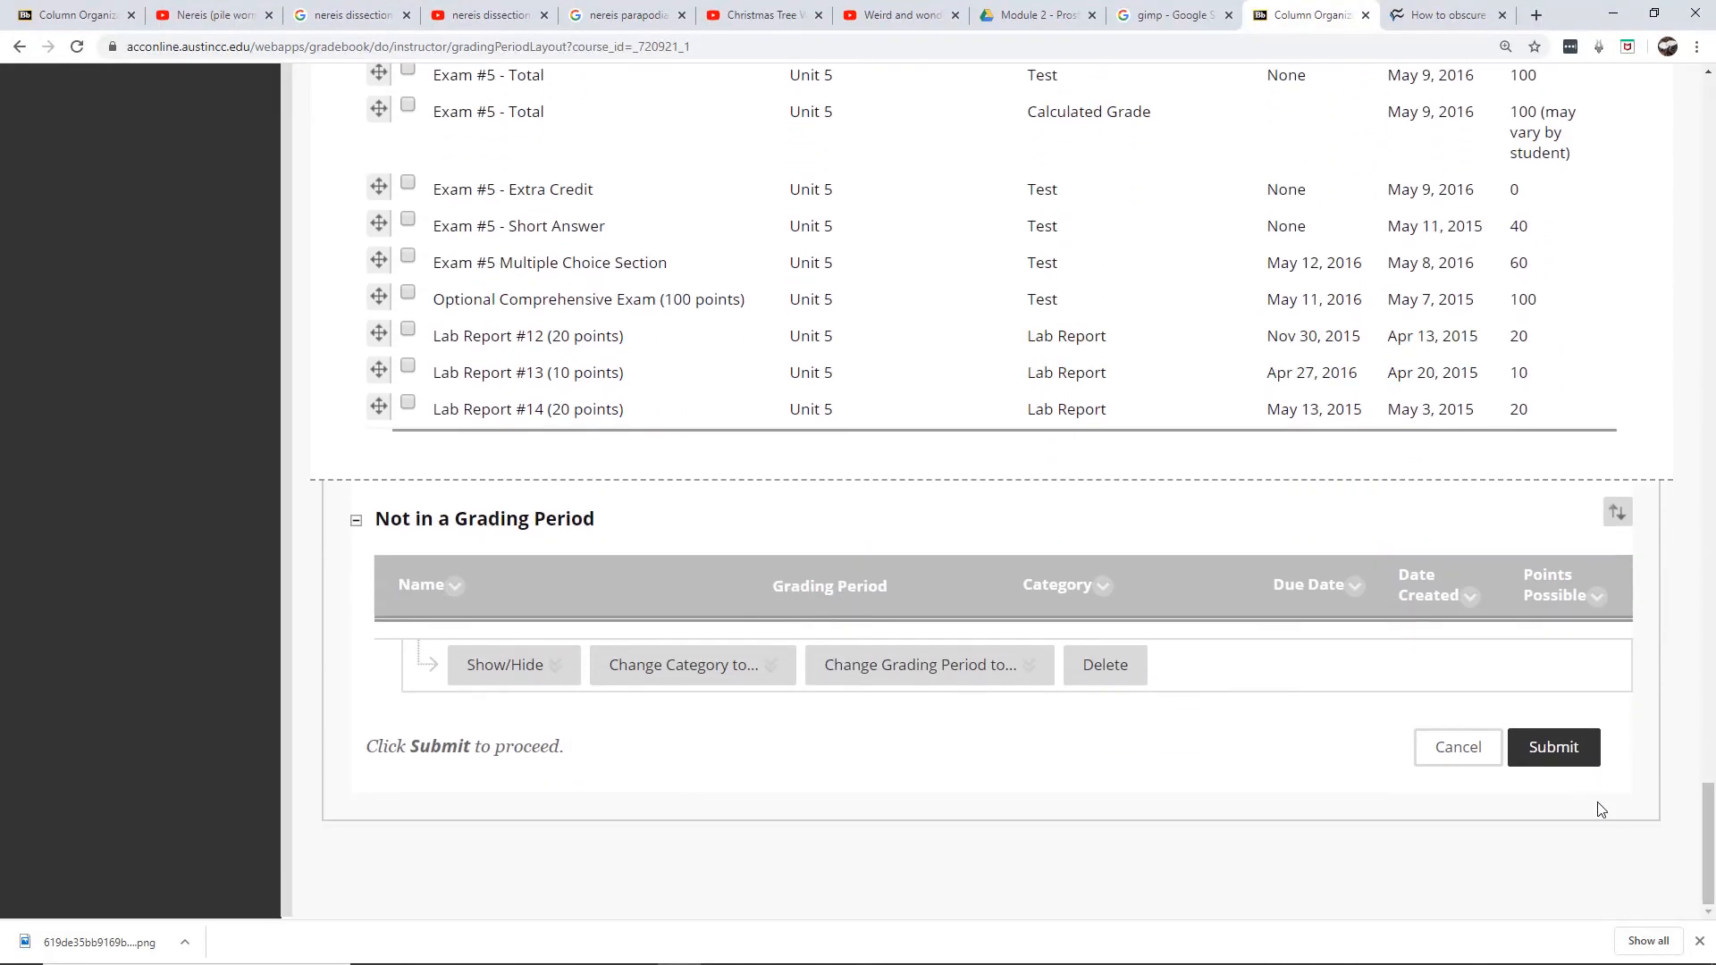
click(1543, 767)
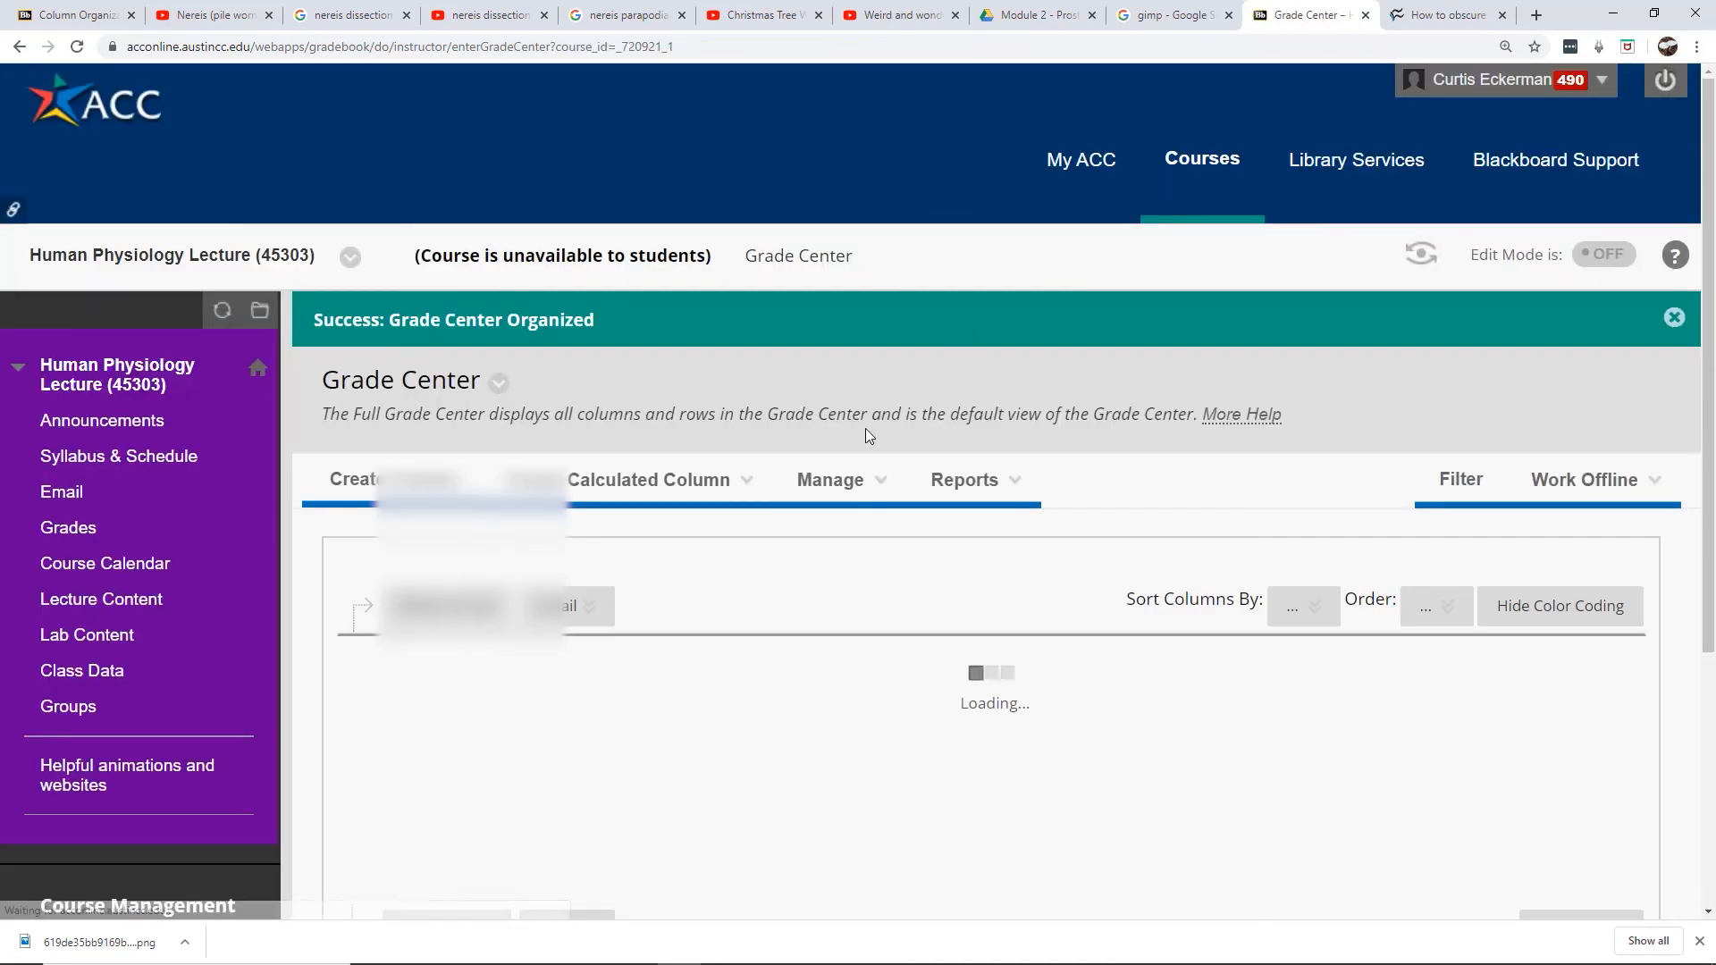
mouse_move(855, 485)
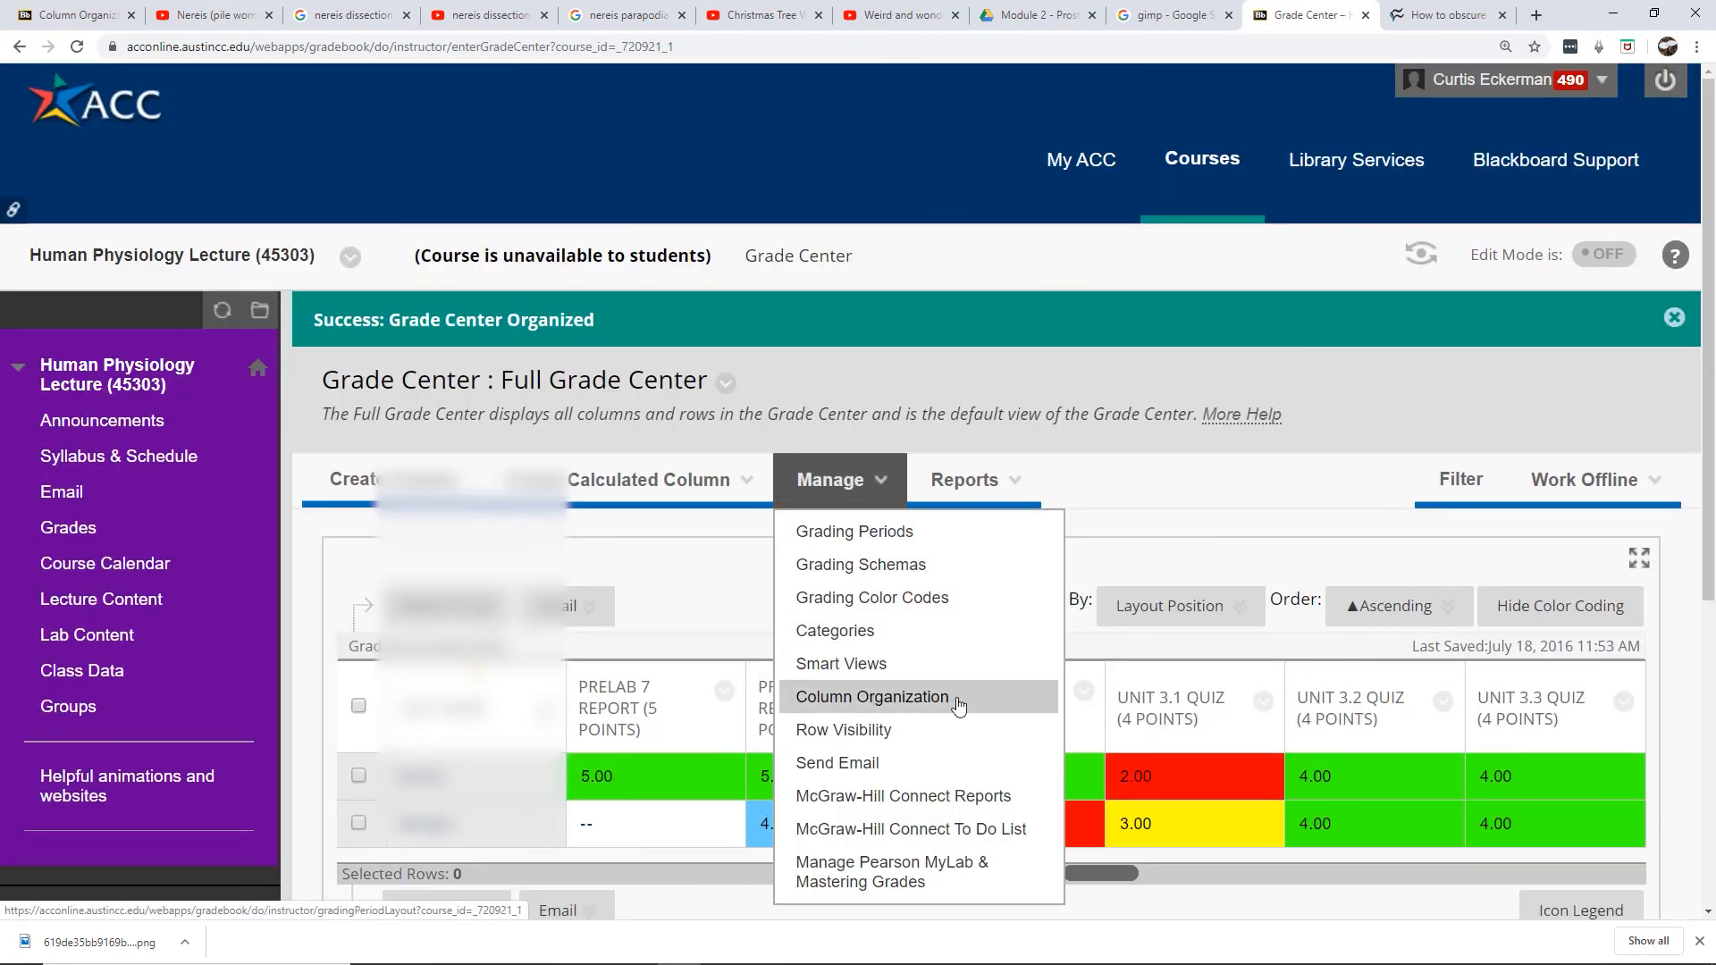